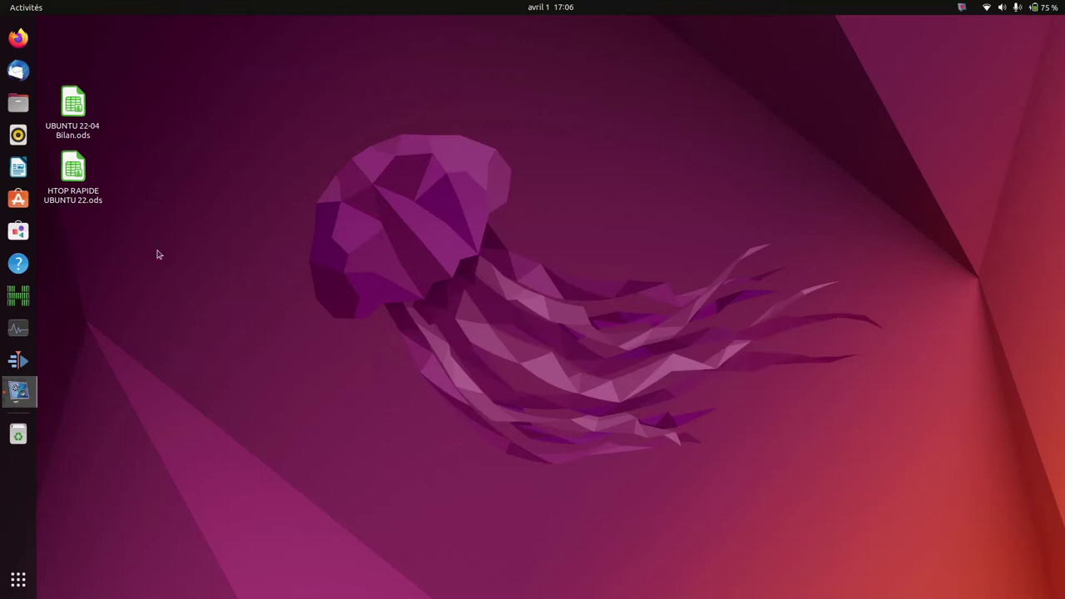
Step: Open HTOP RAPIDE UBUNTU 22.ods and highlight the Htop memory column C1:C29
{"action": "left_click", "coordinate": [70, 203]}
{"action": "double_click", "coordinate": [70, 184]}
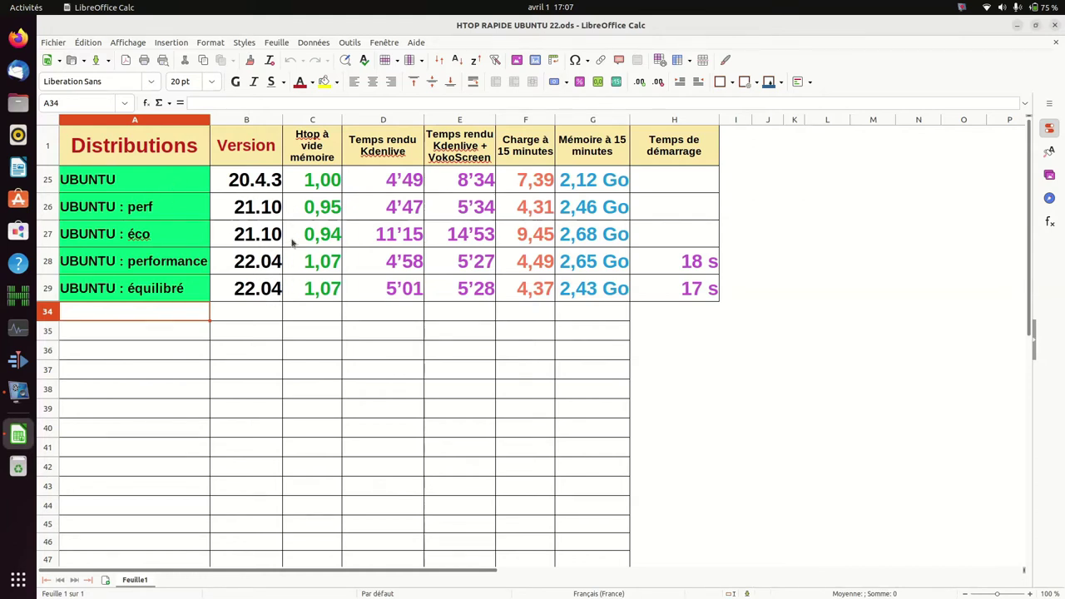
{"action": "left_click_drag", "start_coordinate": [317, 140], "coordinate": [331, 288]}
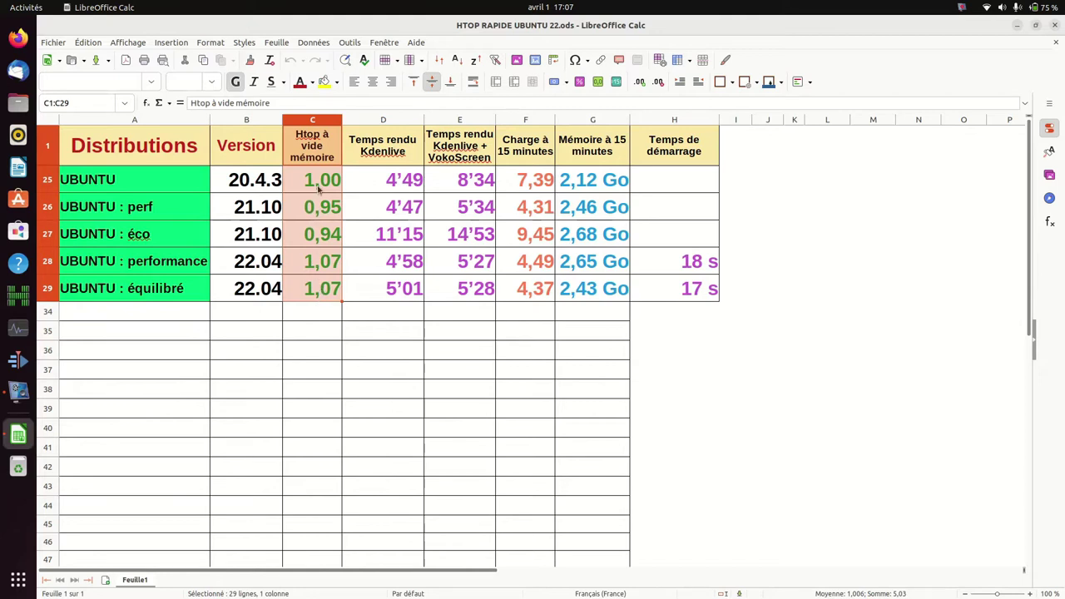
{"action": "left_click", "coordinate": [179, 351]}
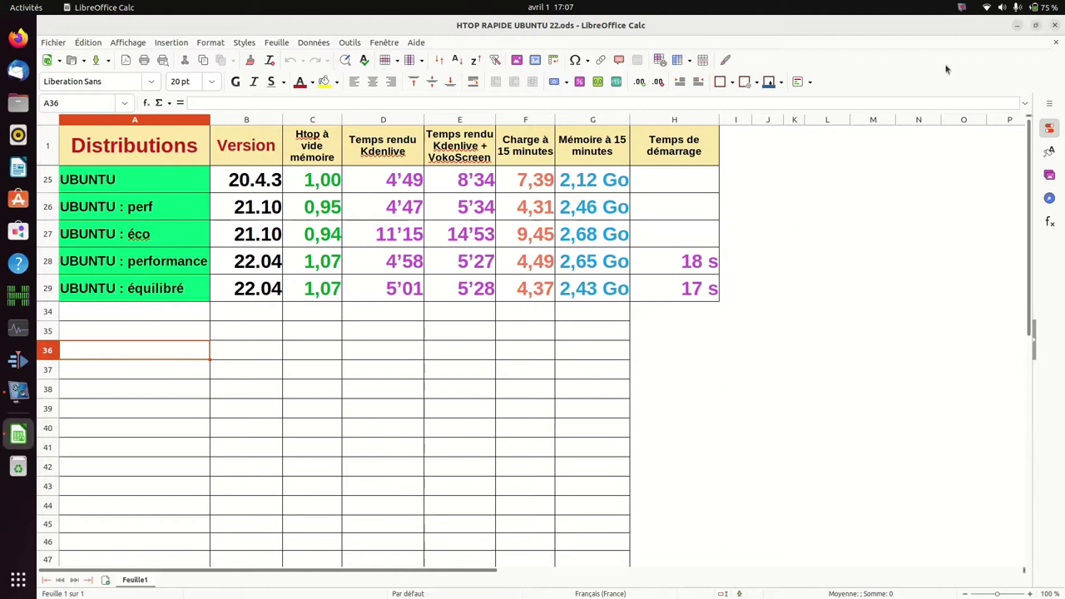
Step: Switch the power mode to Performance, then to Économie d'énergie
{"action": "left_click", "coordinate": [1048, 8]}
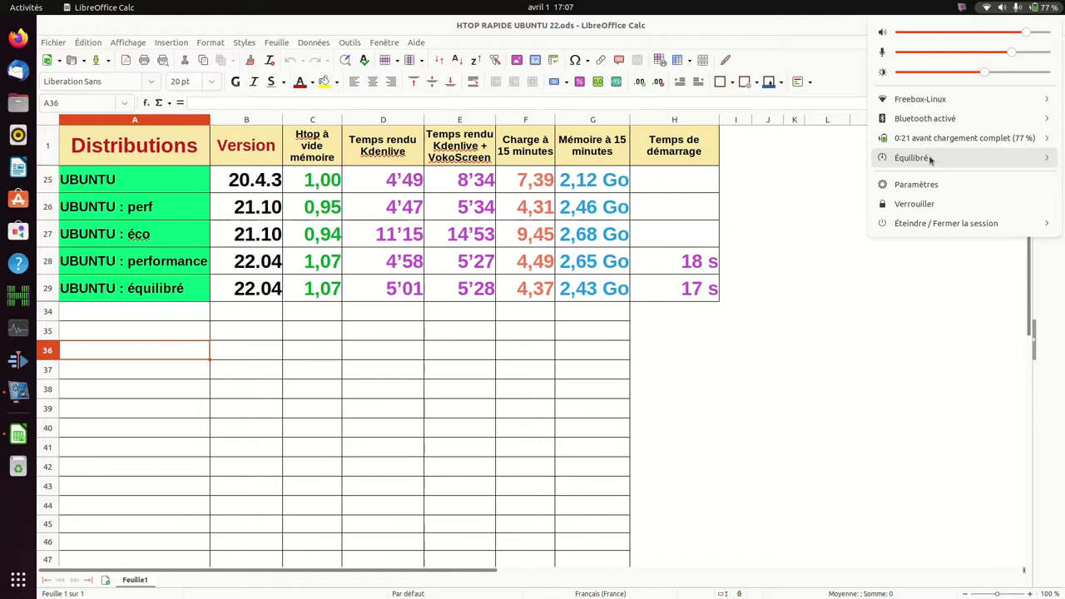
{"action": "left_click", "coordinate": [930, 159]}
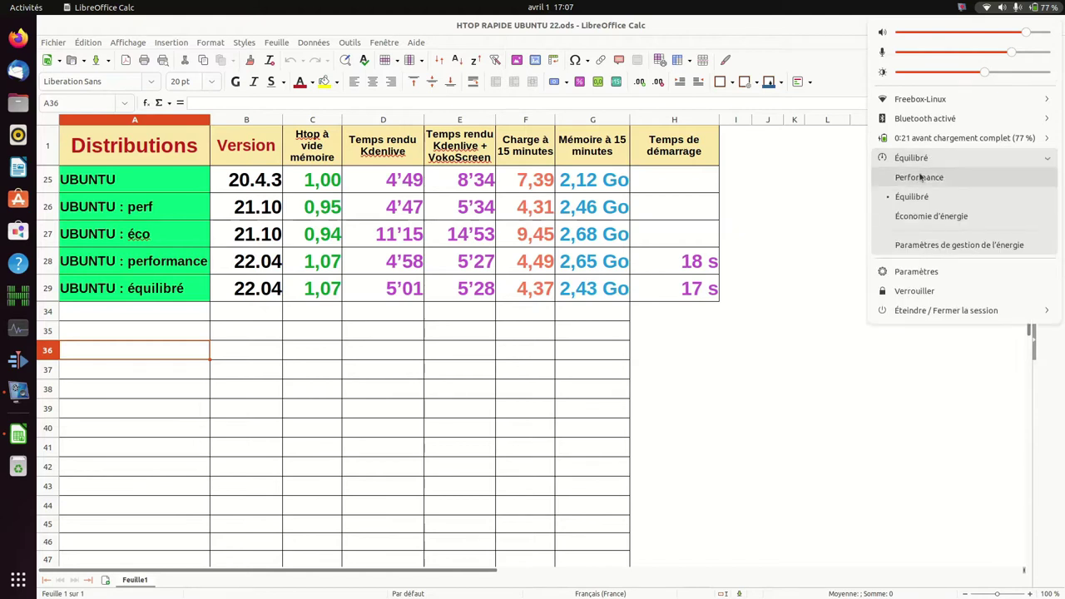
{"action": "left_click", "coordinate": [921, 177]}
{"action": "left_click", "coordinate": [1035, 8]}
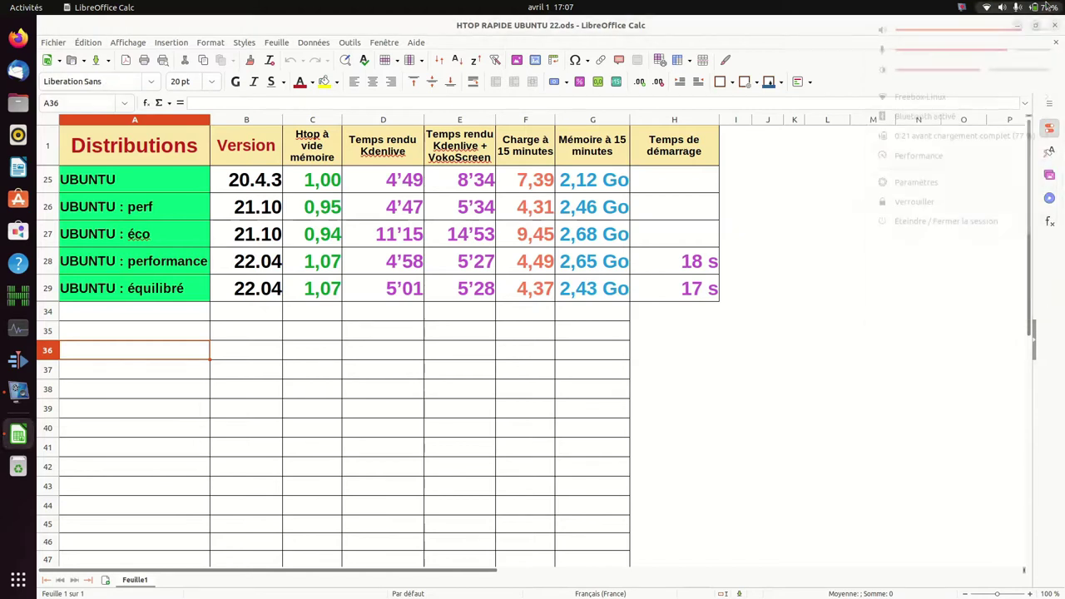
{"action": "left_click", "coordinate": [920, 158]}
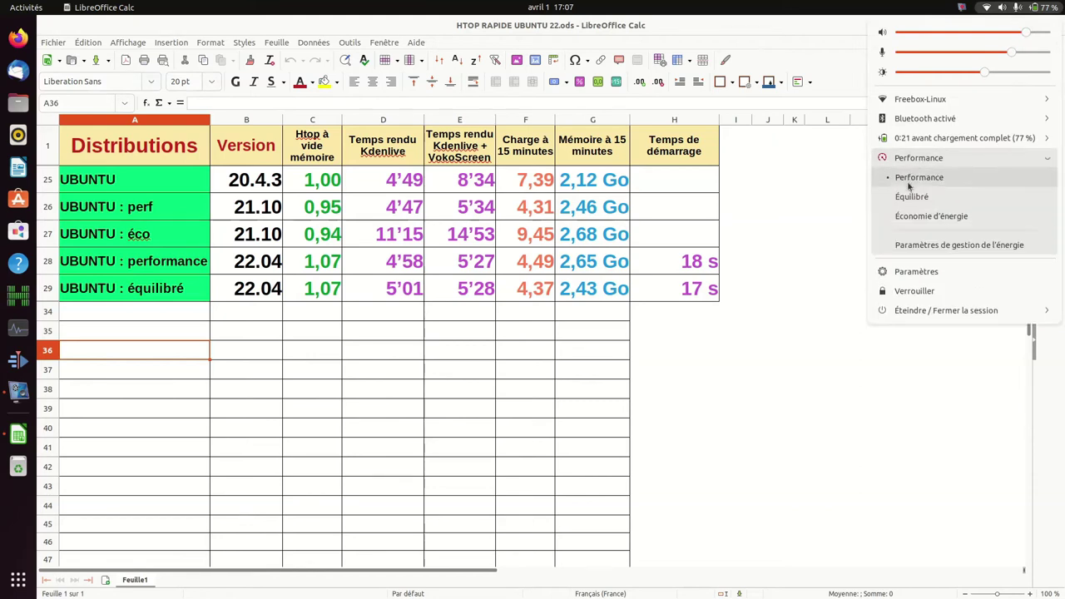
{"action": "left_click", "coordinate": [913, 218]}
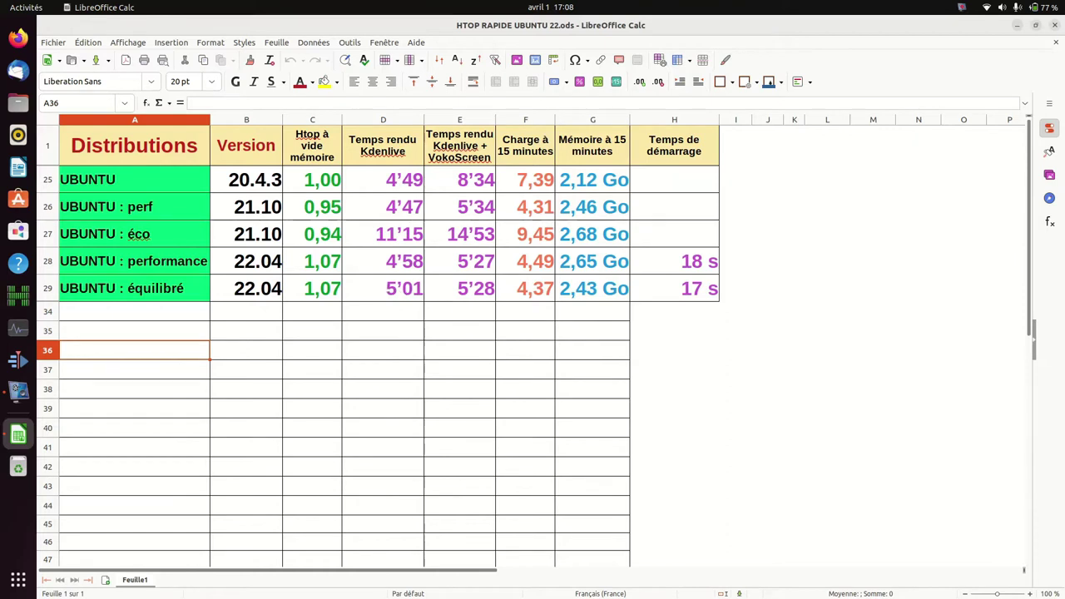
Step: Change the power mode from Économie d'énergie back to Équilibré via the system menu
{"action": "left_click", "coordinate": [1049, 8]}
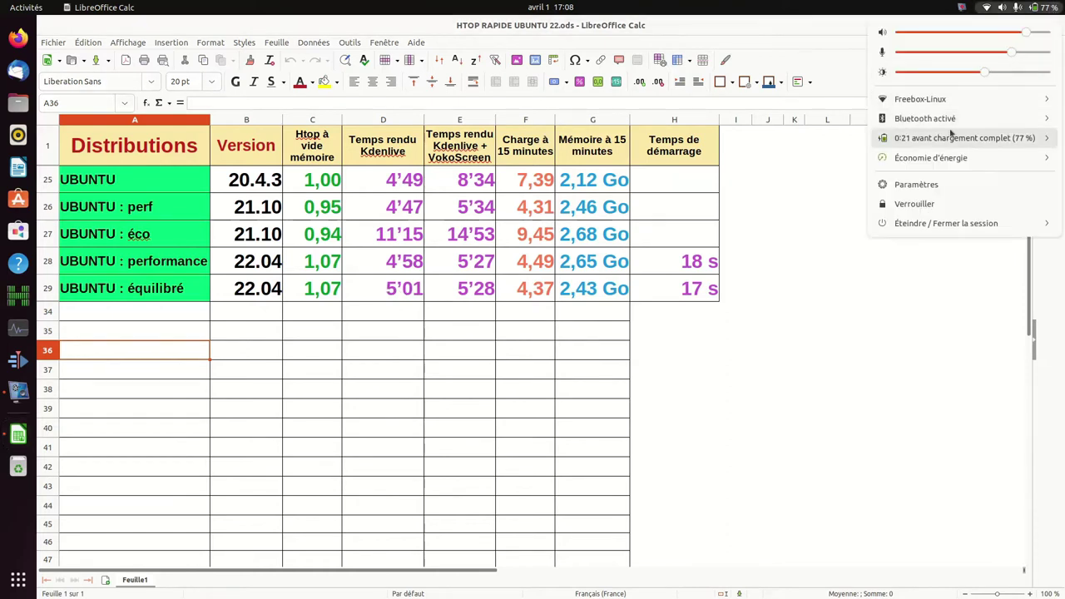
{"action": "left_click", "coordinate": [945, 159]}
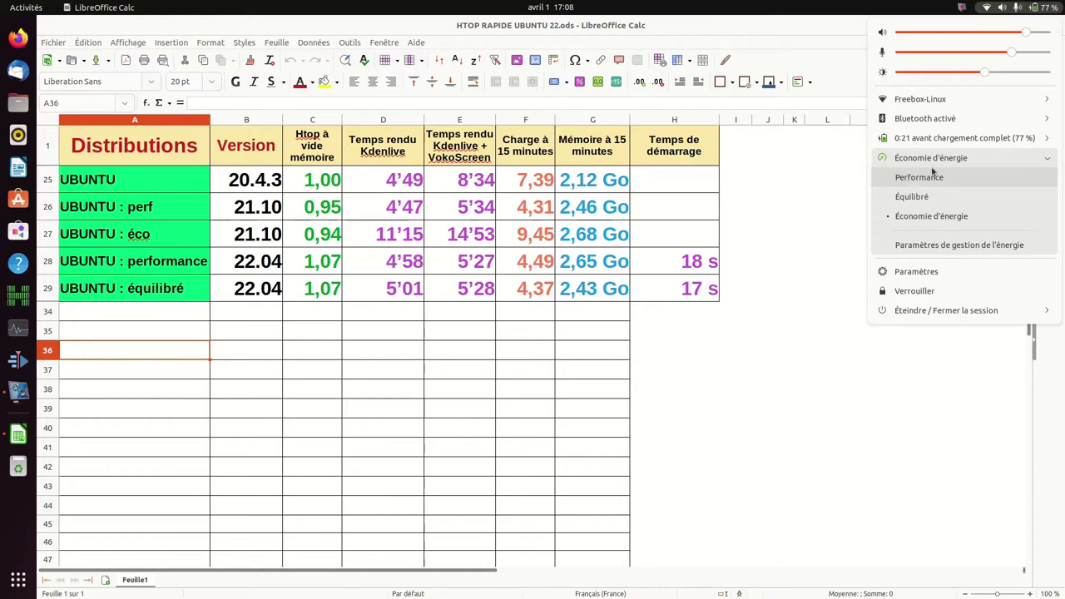
{"action": "left_click", "coordinate": [918, 198]}
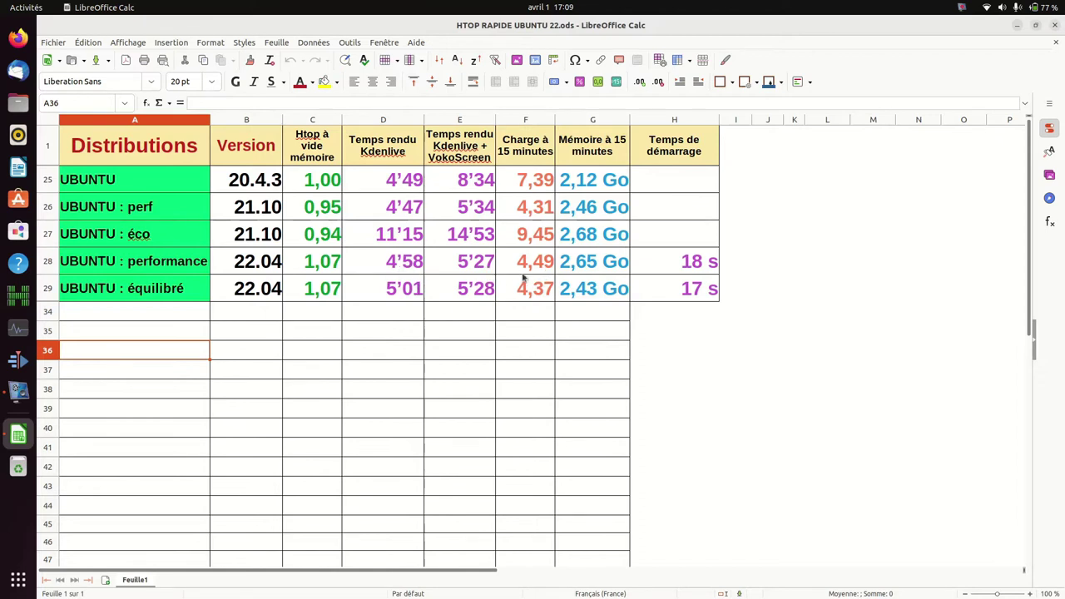
Step: Close the benchmark sheet and open UBUNTU 22-04 Bilan.ods from the desktop
{"action": "left_click", "coordinate": [1055, 25]}
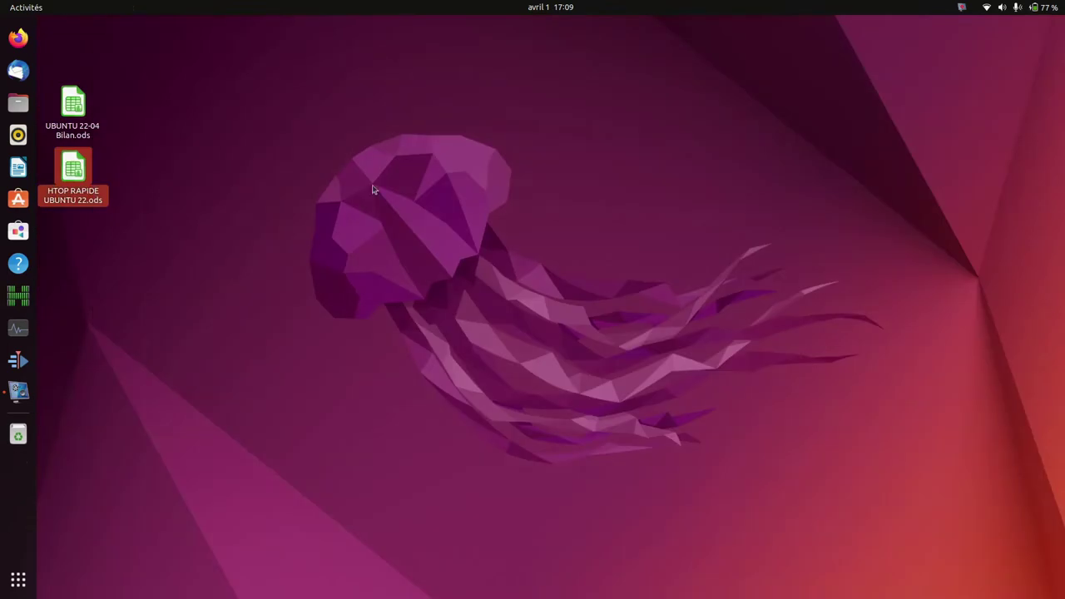
{"action": "double_click", "coordinate": [74, 115]}
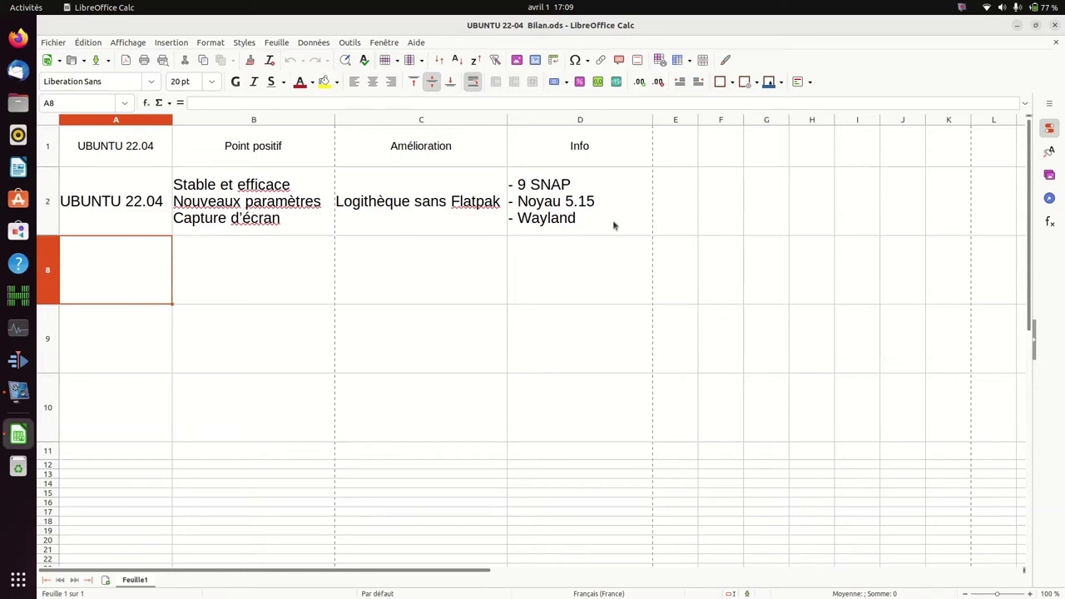
{"action": "left_click", "coordinate": [1047, 7]}
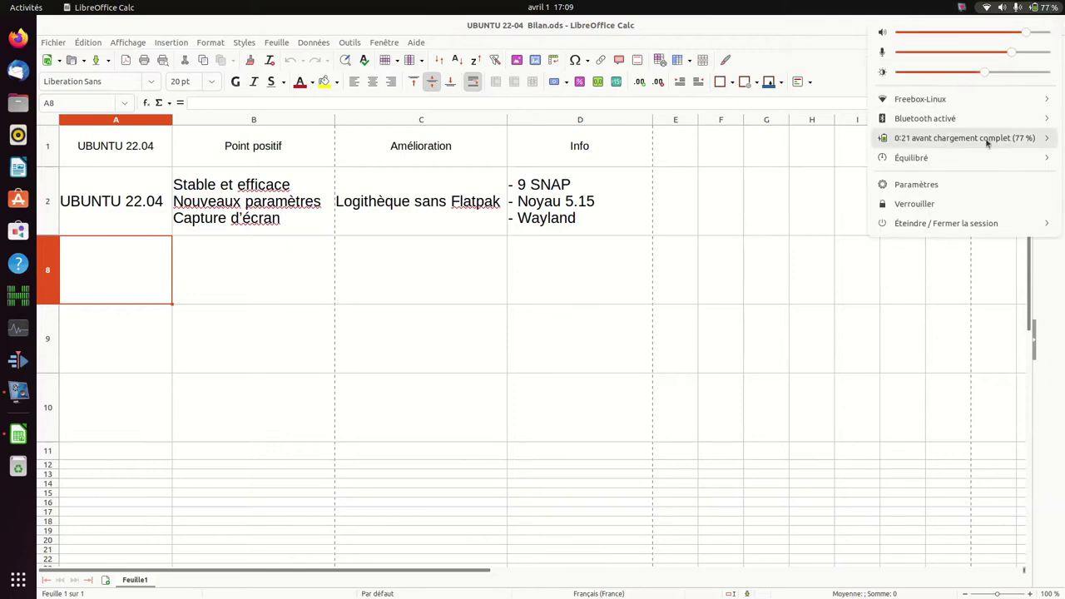
Step: Open Settings on the Apparence page and snap its window to the right half
{"action": "left_click", "coordinate": [946, 184]}
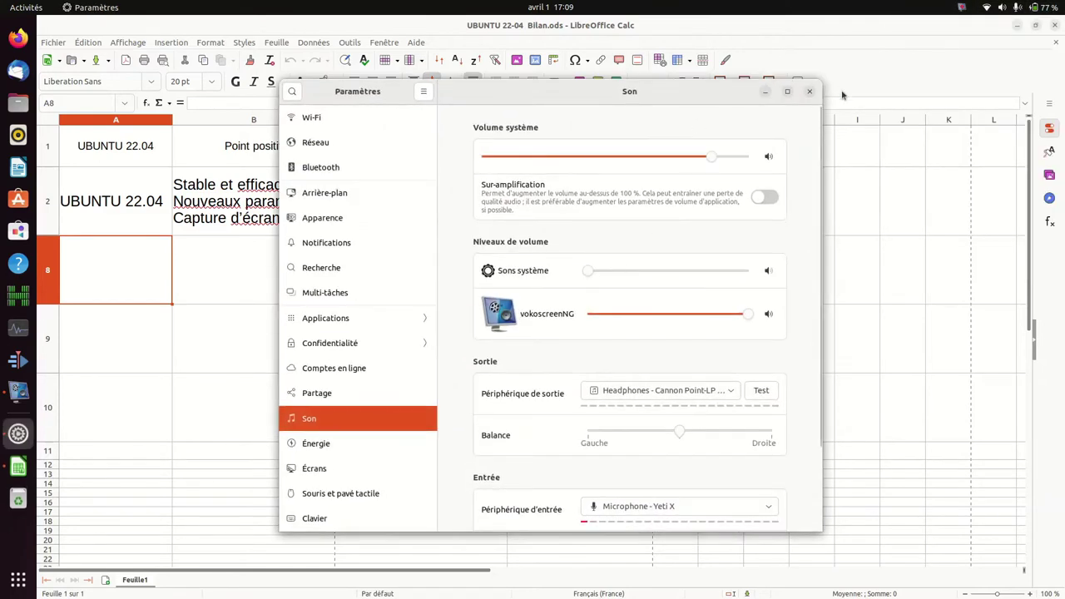
{"action": "left_click", "coordinate": [786, 93]}
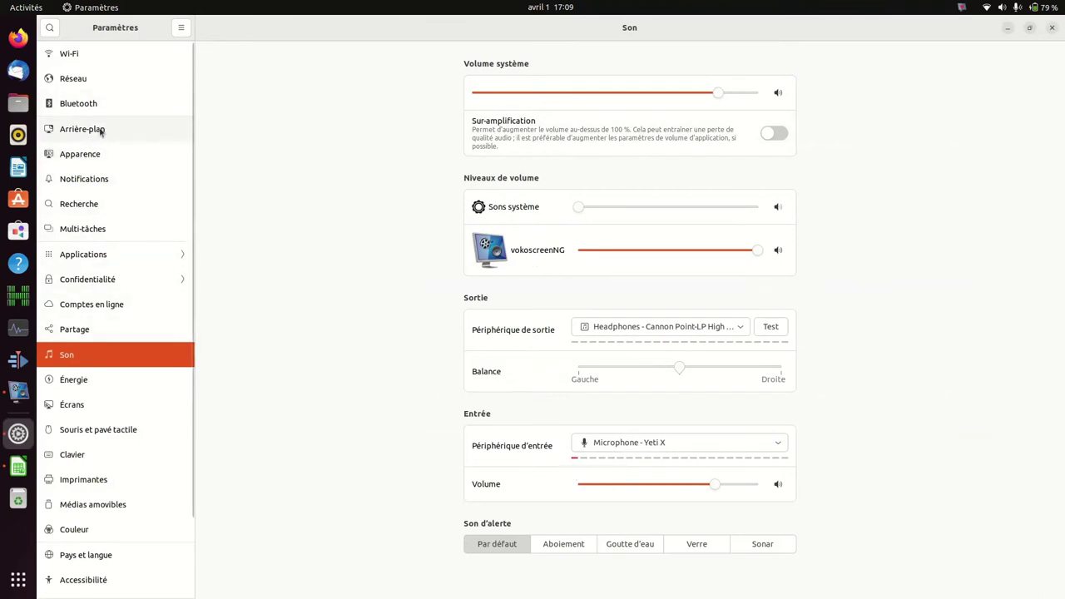
{"action": "left_click", "coordinate": [101, 132]}
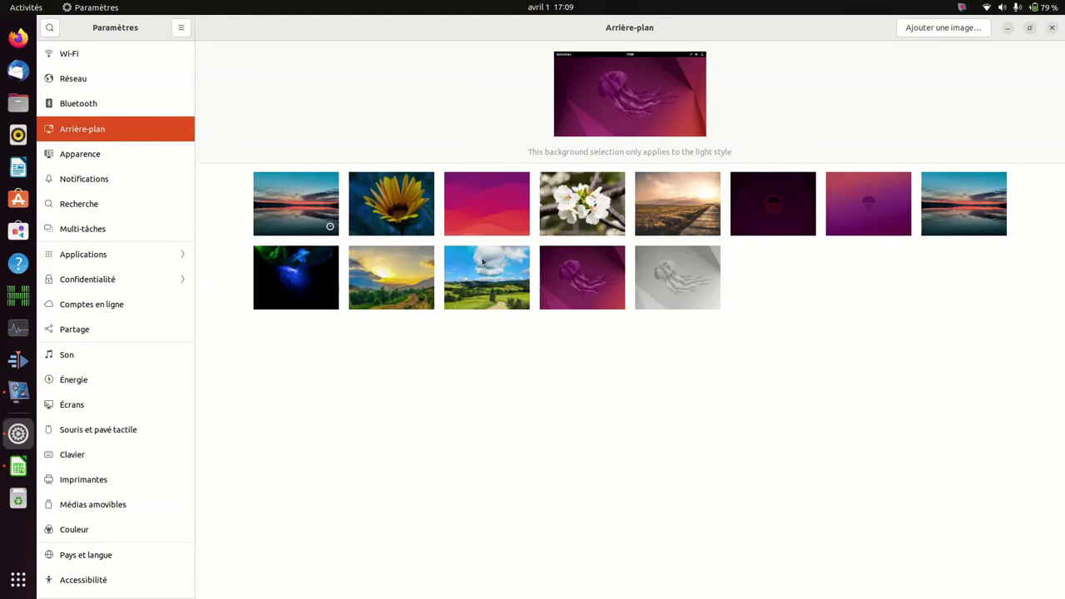
{"action": "left_click", "coordinate": [80, 155]}
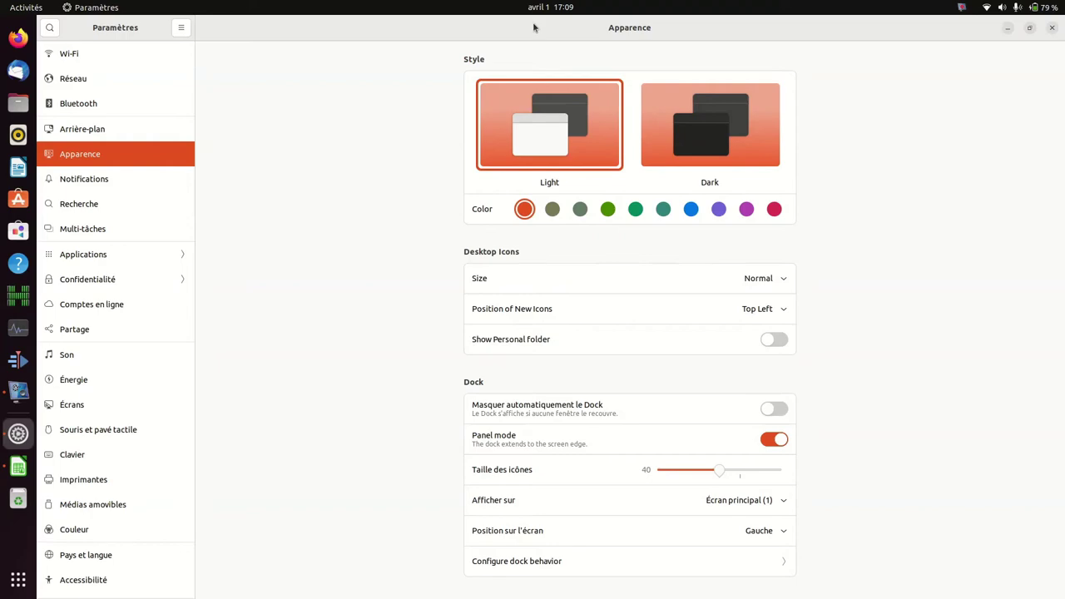
{"action": "left_click_drag", "start_coordinate": [589, 72], "coordinate": [1064, 199]}
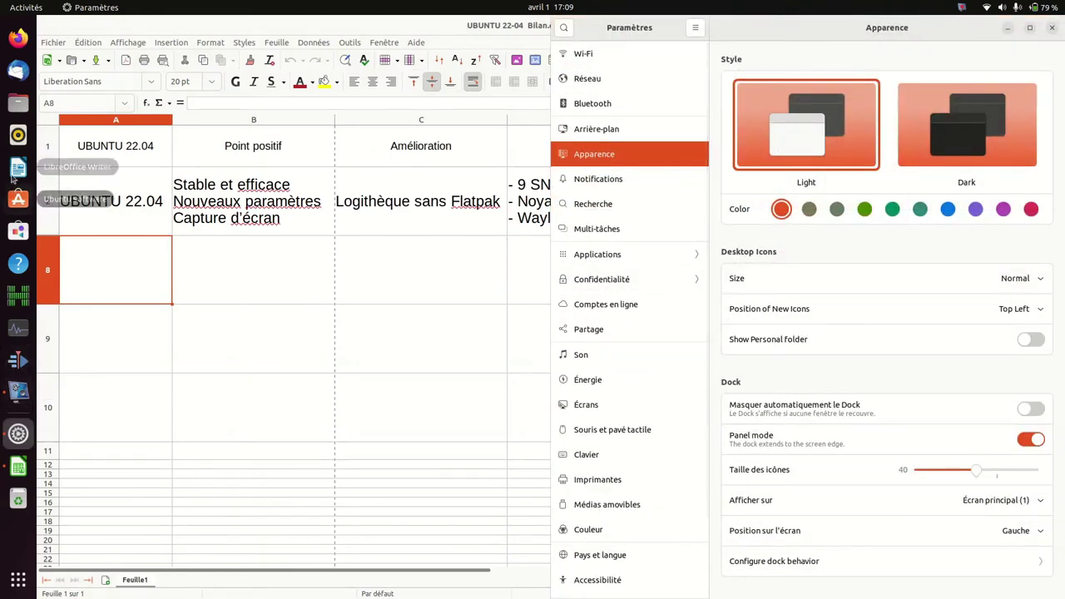
Step: Open the home folder in Files and snap it to the left half
{"action": "left_click", "coordinate": [18, 104]}
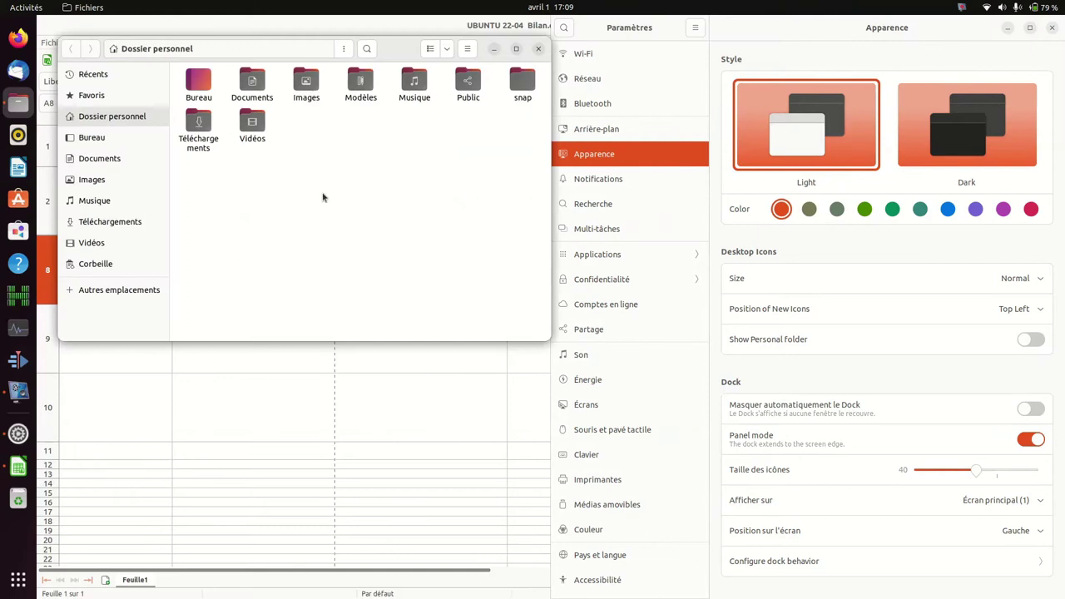
{"action": "left_click_drag", "start_coordinate": [406, 56], "coordinate": [8, 137]}
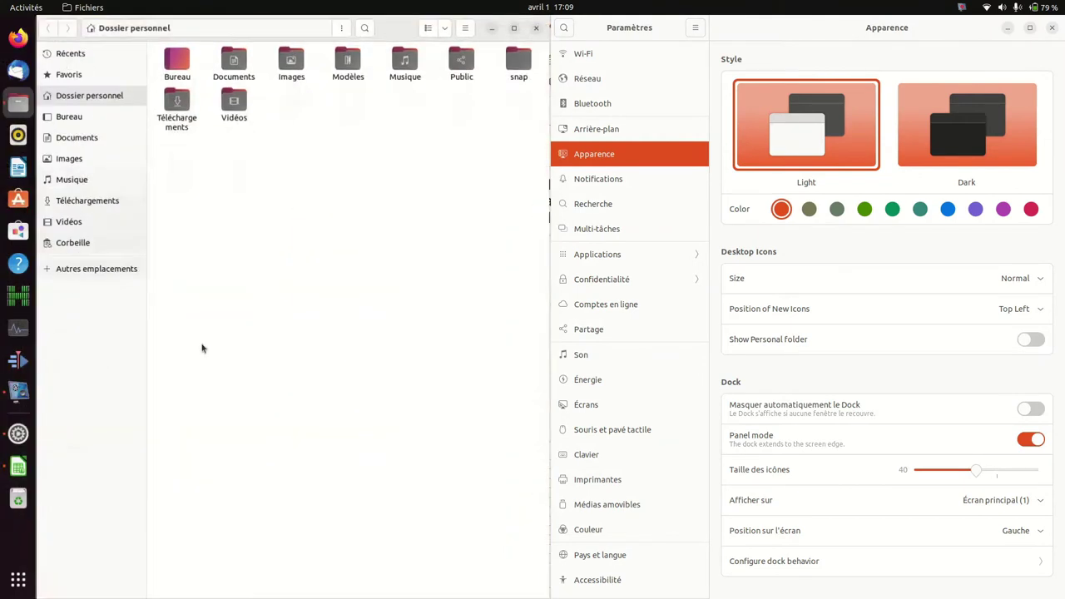
{"action": "left_click", "coordinate": [811, 216]}
Step: Try olive, green, blue and purple accent colours, then Dark style and back to Light
{"action": "left_click", "coordinate": [809, 210]}
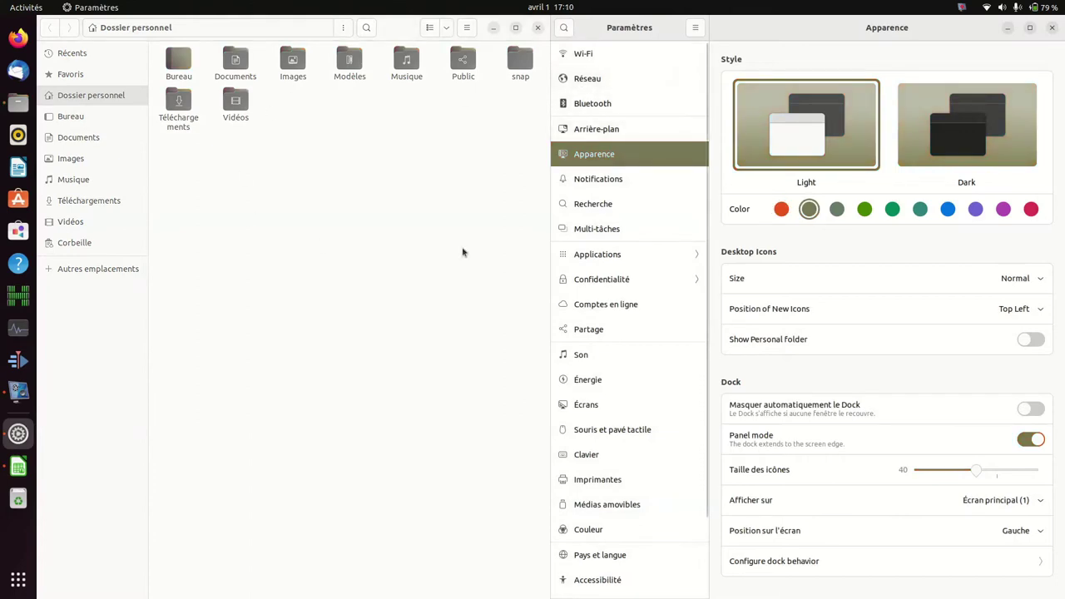
{"action": "left_click", "coordinate": [868, 212]}
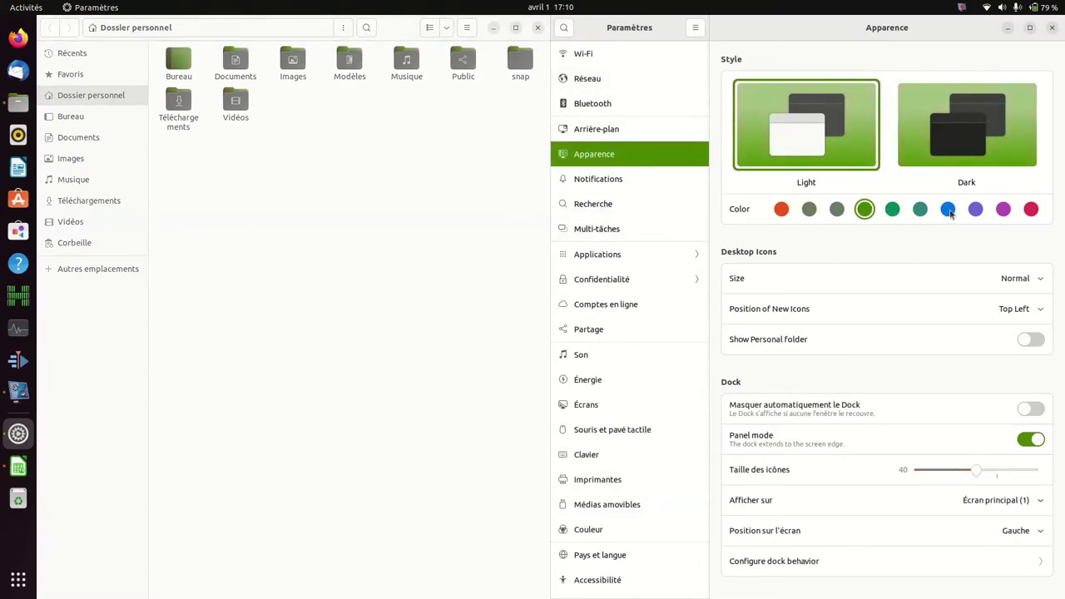
{"action": "left_click", "coordinate": [950, 212]}
{"action": "left_click", "coordinate": [1004, 211]}
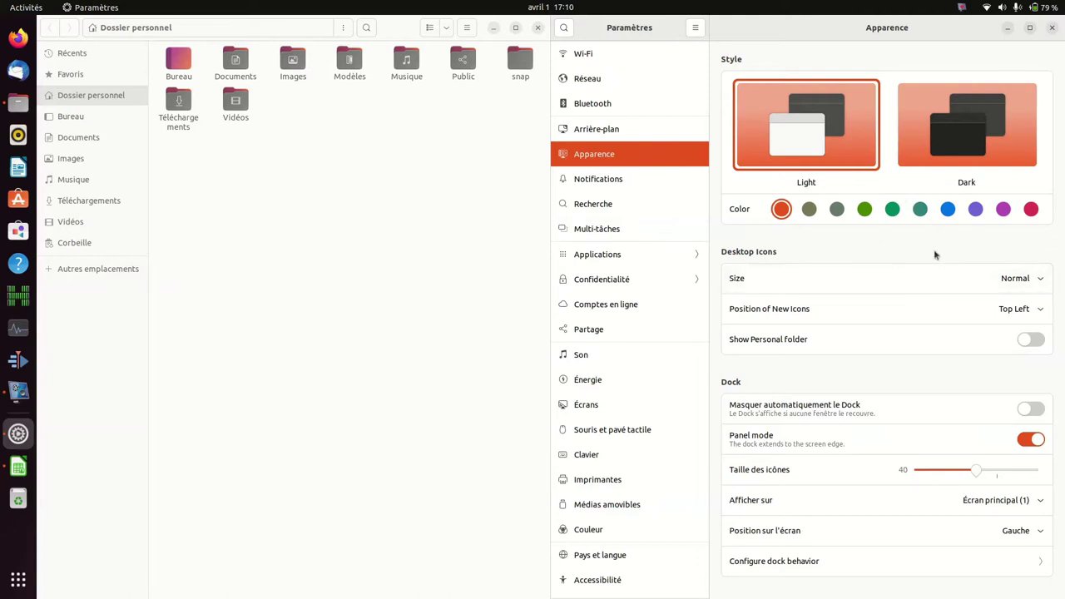
{"action": "left_click", "coordinate": [979, 137]}
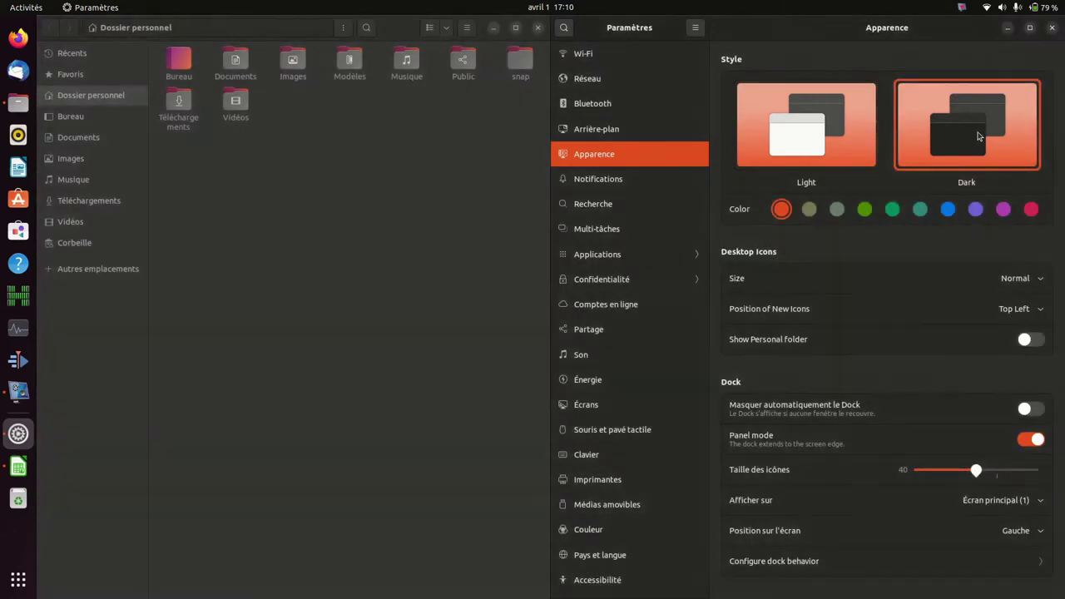
{"action": "left_click", "coordinate": [835, 148]}
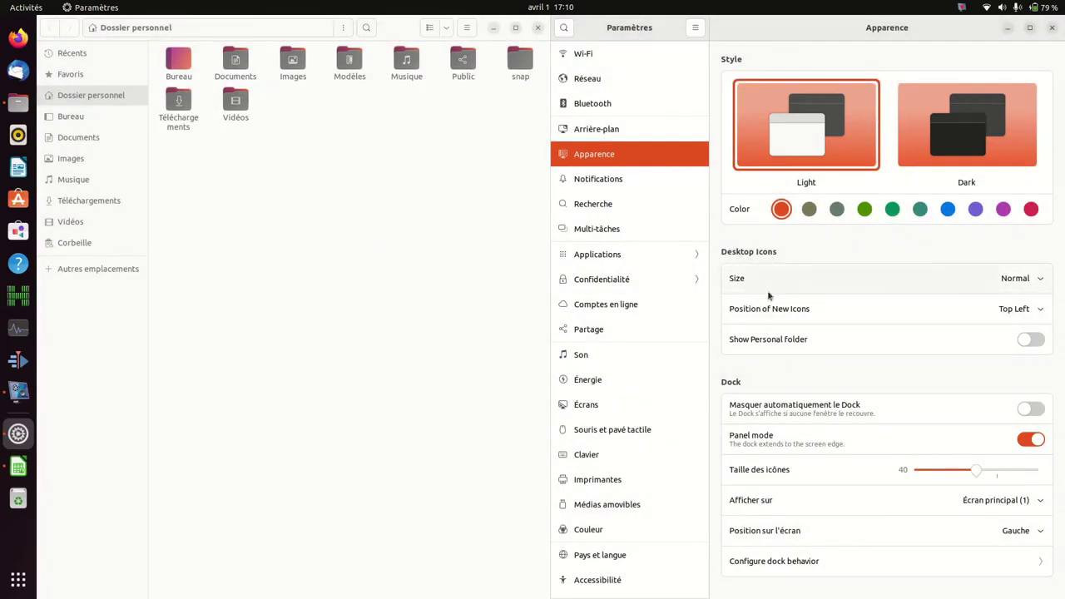
Step: Set desktop icon size to Small and minimize all windows to view the desktop
{"action": "left_click", "coordinate": [1022, 280]}
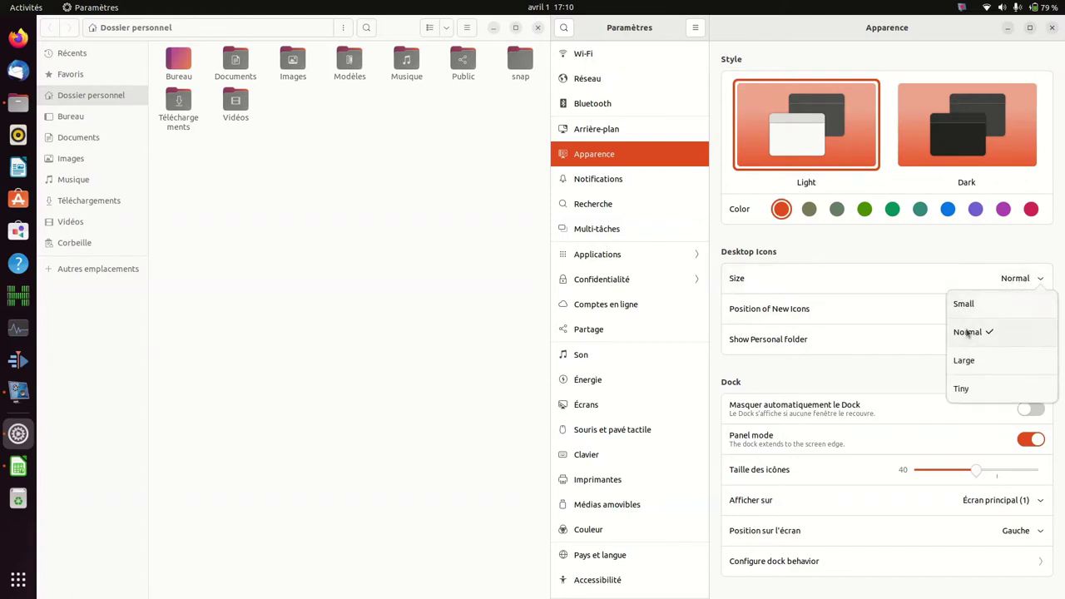
{"action": "left_click", "coordinate": [965, 305]}
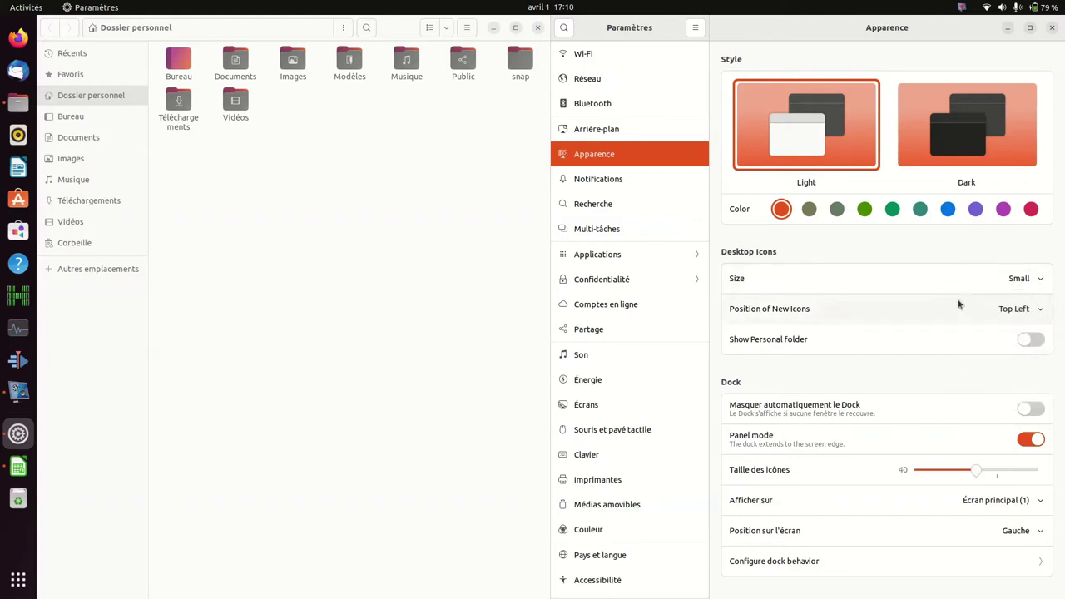
{"action": "left_click", "coordinate": [1010, 31]}
{"action": "left_click", "coordinate": [1010, 30]}
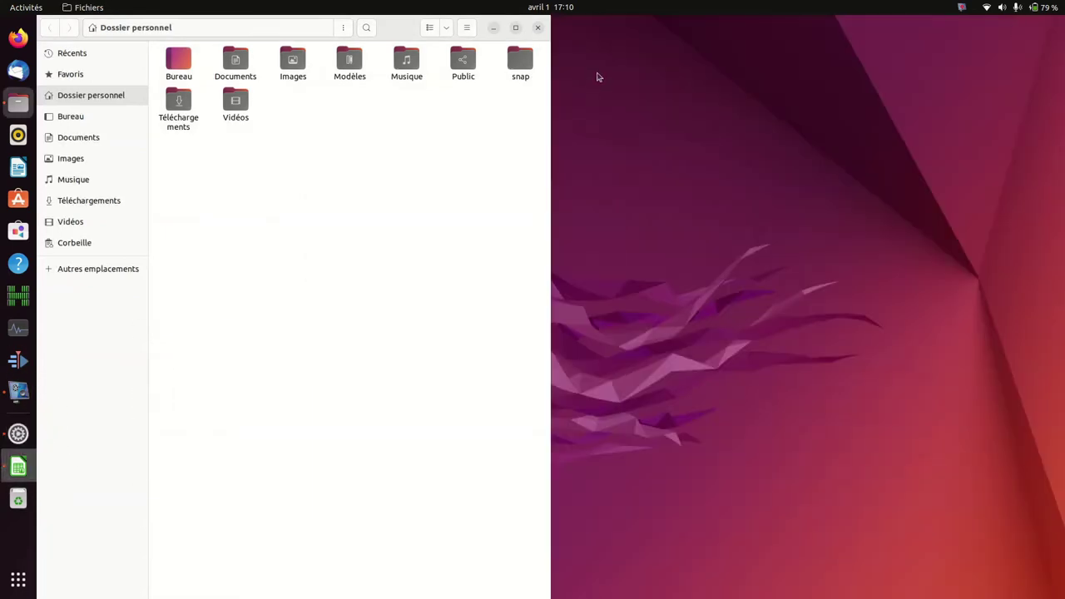
{"action": "left_click", "coordinate": [496, 29]}
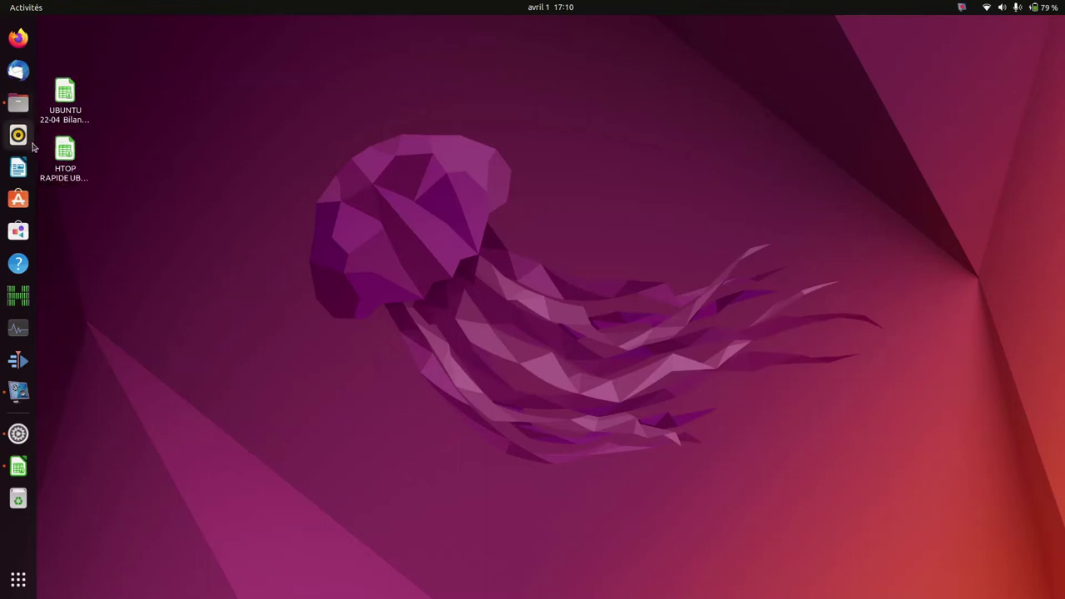
Step: Reopen Settings and set Desktop Icons Size to Large
{"action": "left_click", "coordinate": [9, 439]}
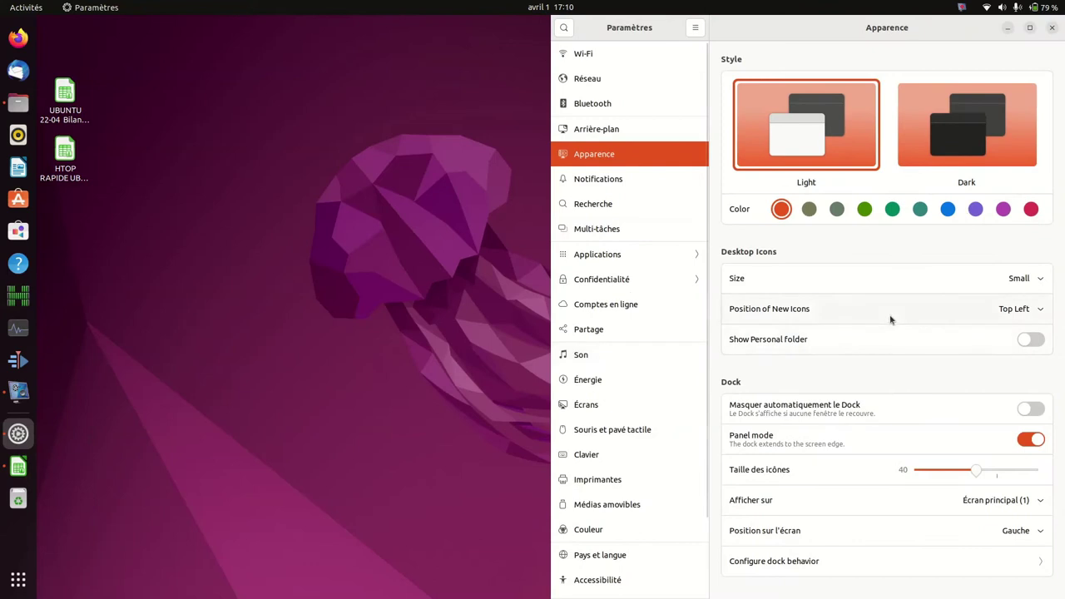
{"action": "left_click", "coordinate": [1032, 283]}
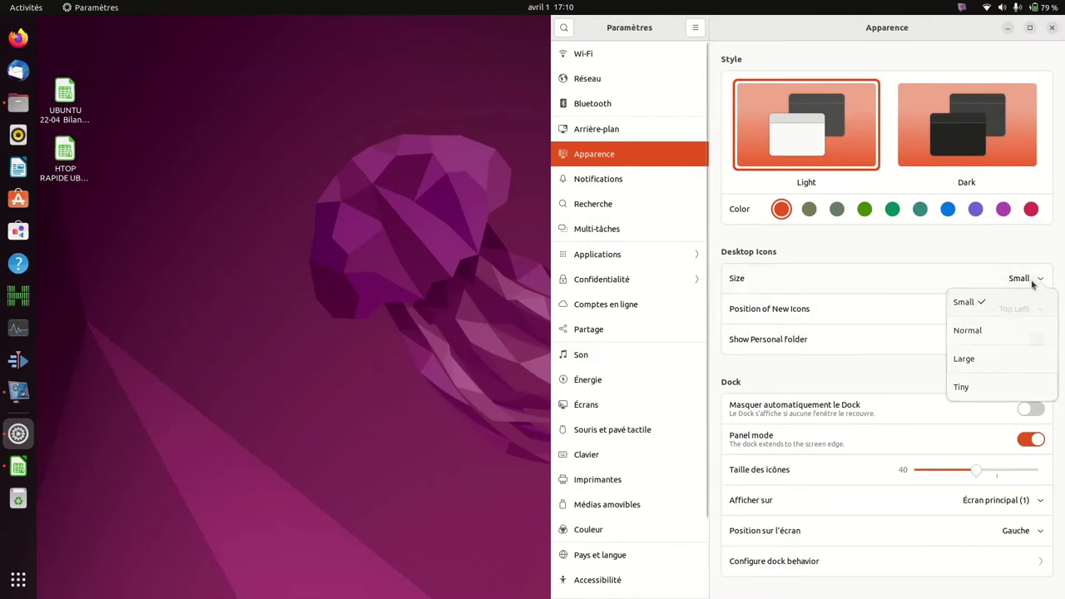
{"action": "left_click", "coordinate": [972, 360]}
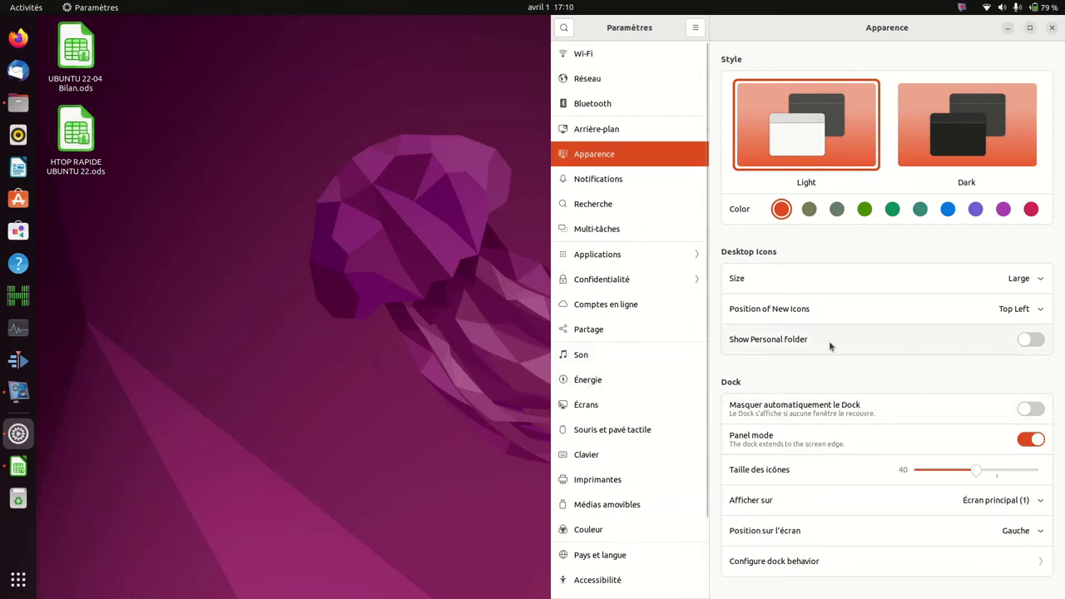
Step: Turn on Show Personal folder, then toggle Panel mode off and back on
{"action": "left_click", "coordinate": [1037, 339]}
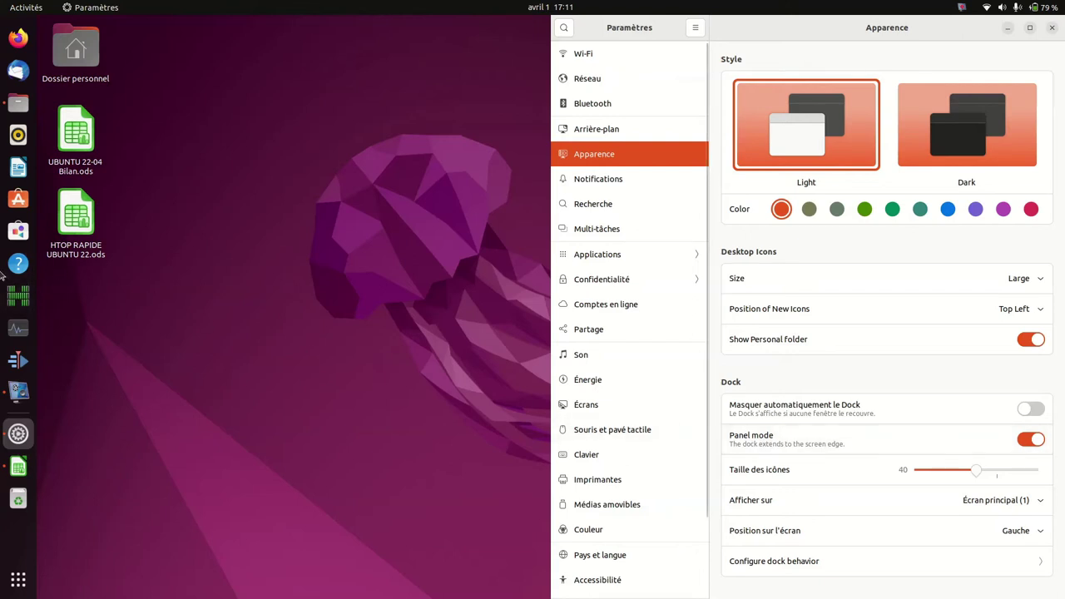
{"action": "left_click", "coordinate": [1033, 441]}
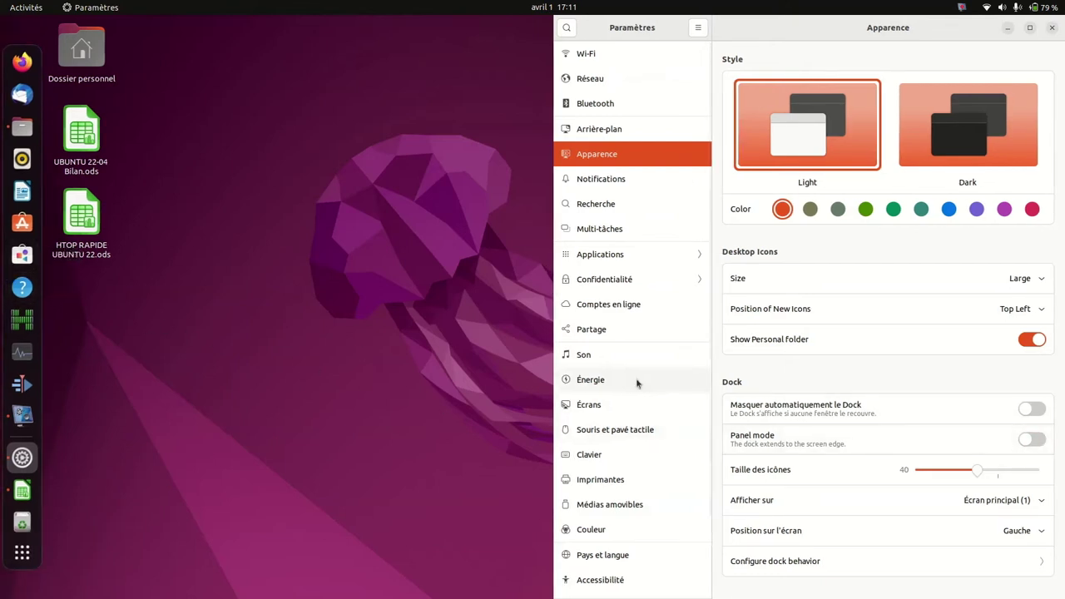
{"action": "left_click", "coordinate": [1033, 440]}
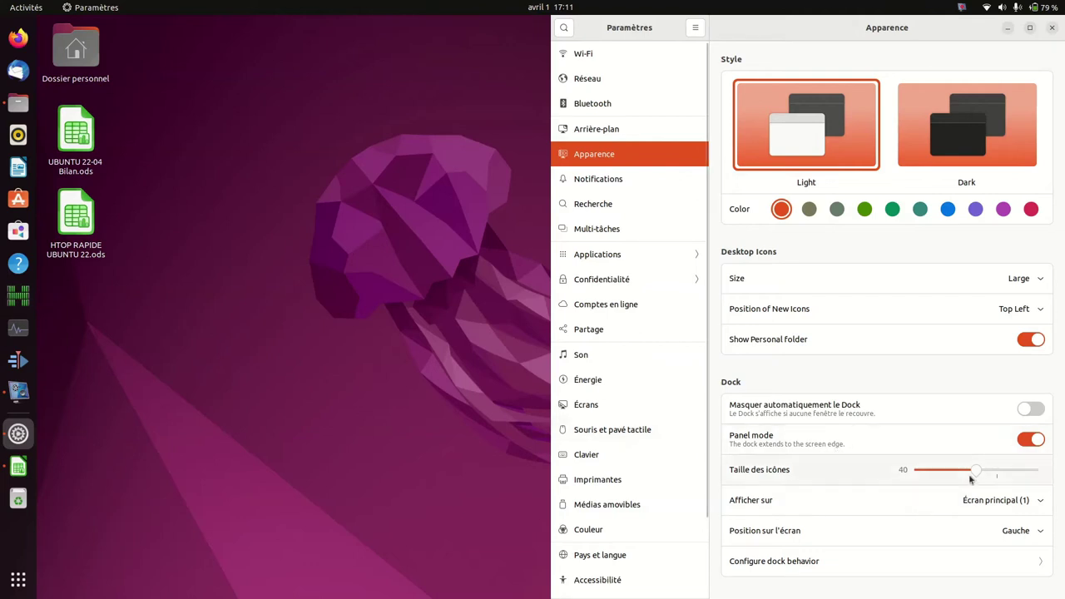
{"action": "mouse_move", "coordinate": [975, 471]}
{"action": "left_mouse_down"}
{"action": "mouse_move", "coordinate": [997, 472]}
{"action": "mouse_move", "coordinate": [941, 472]}
{"action": "mouse_move", "coordinate": [977, 472]}
{"action": "left_mouse_up"}
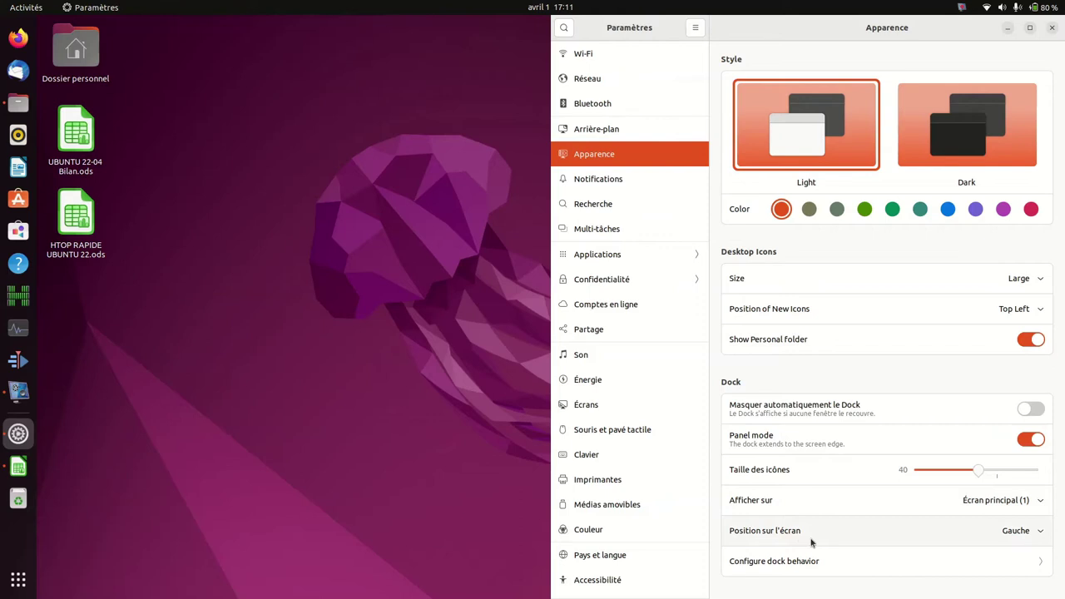
{"action": "left_click", "coordinate": [1024, 537]}
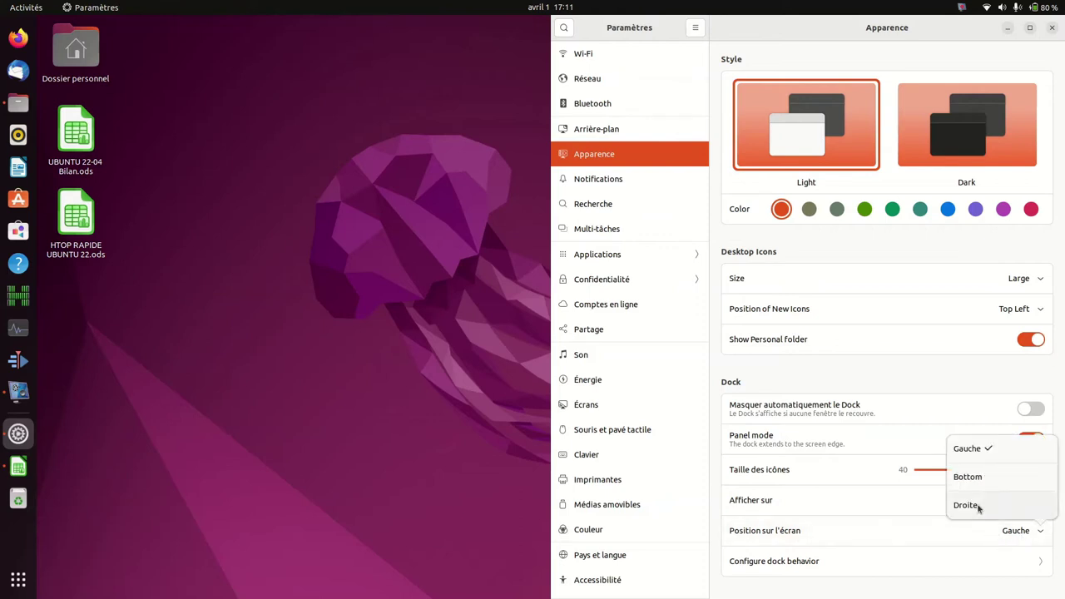
{"action": "left_click", "coordinate": [975, 481]}
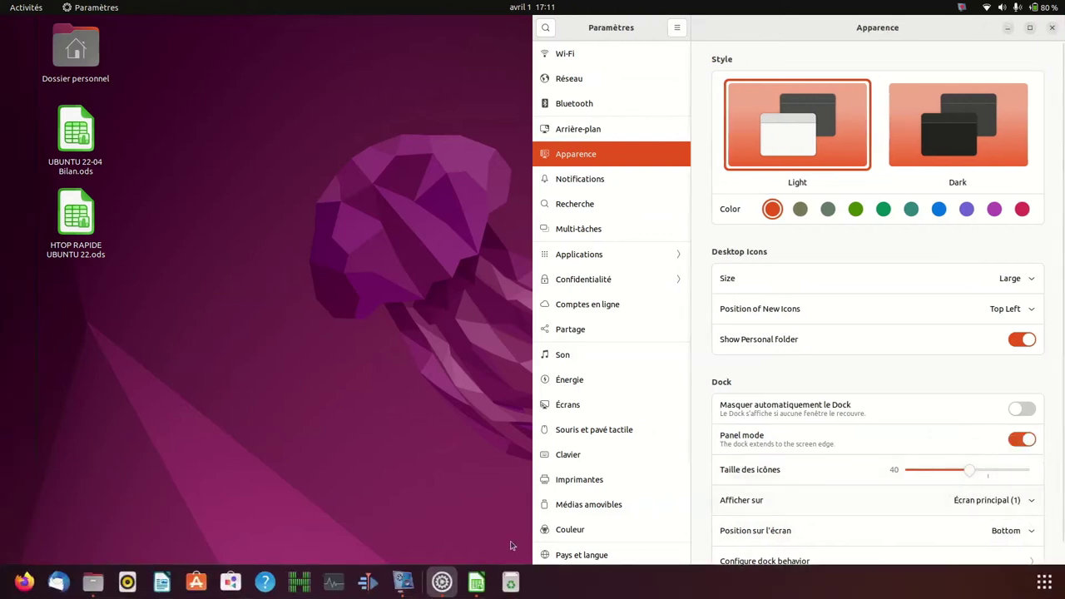
{"action": "left_click", "coordinate": [1010, 533]}
{"action": "left_click", "coordinate": [969, 449]}
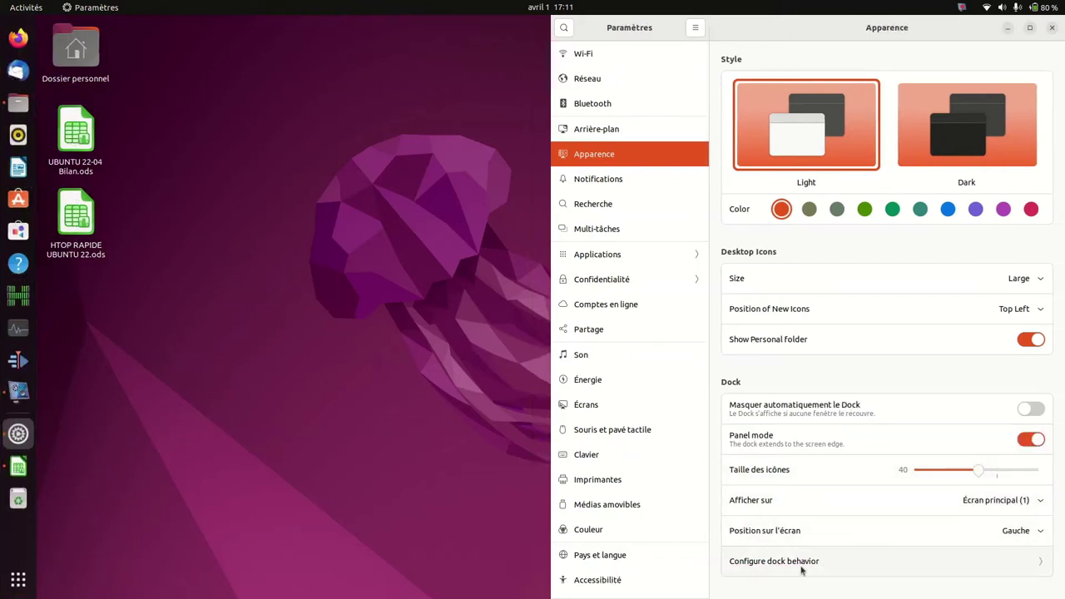
{"action": "left_click", "coordinate": [834, 562]}
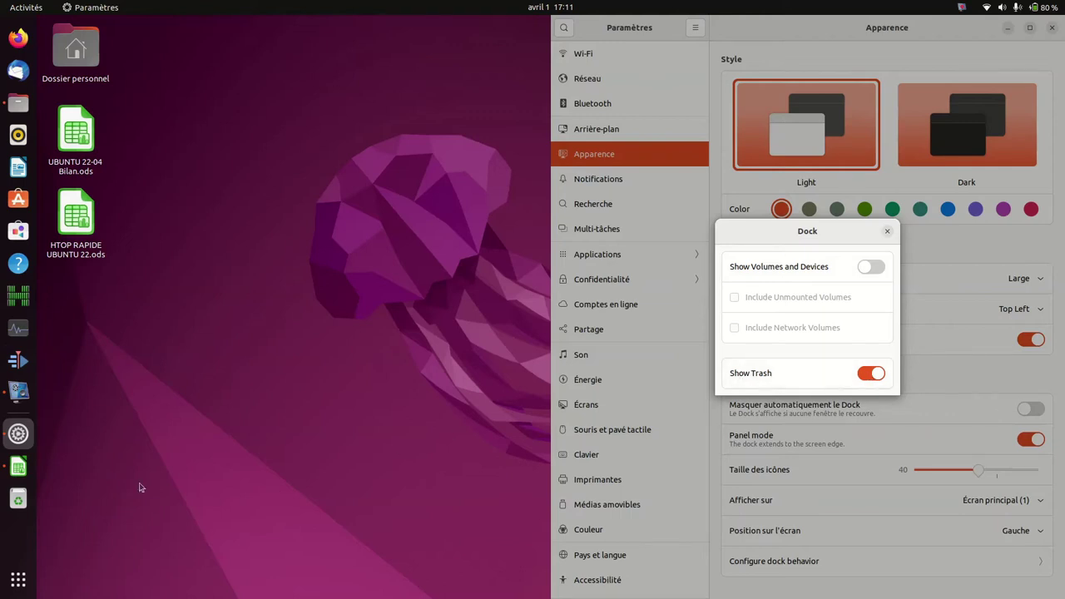
{"action": "left_click", "coordinate": [871, 373]}
{"action": "left_click", "coordinate": [873, 372]}
{"action": "left_click", "coordinate": [870, 266]}
{"action": "left_click", "coordinate": [733, 299]}
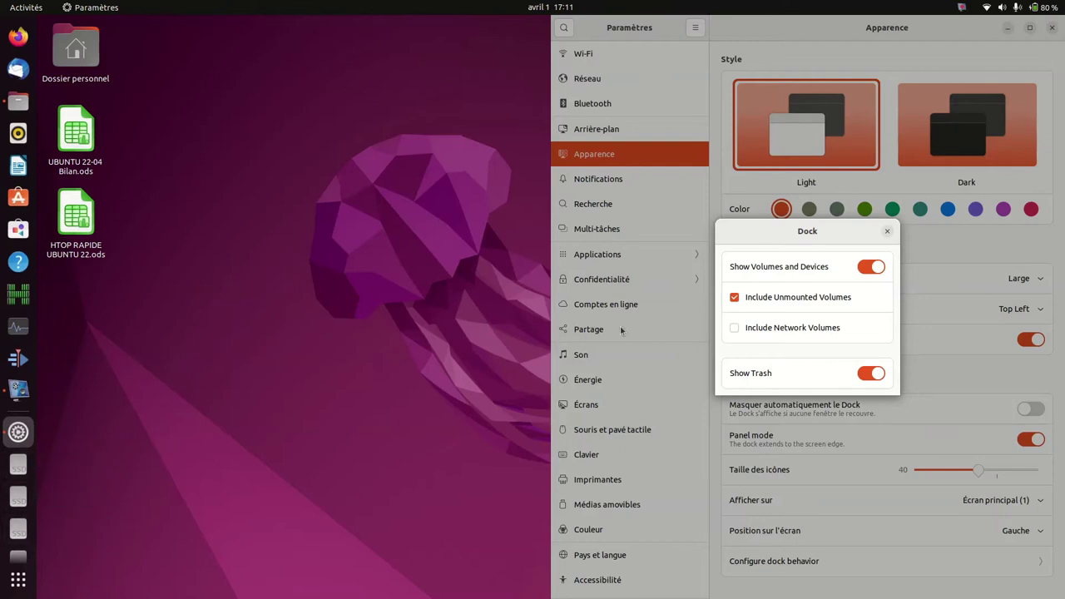
{"action": "left_click", "coordinate": [871, 268]}
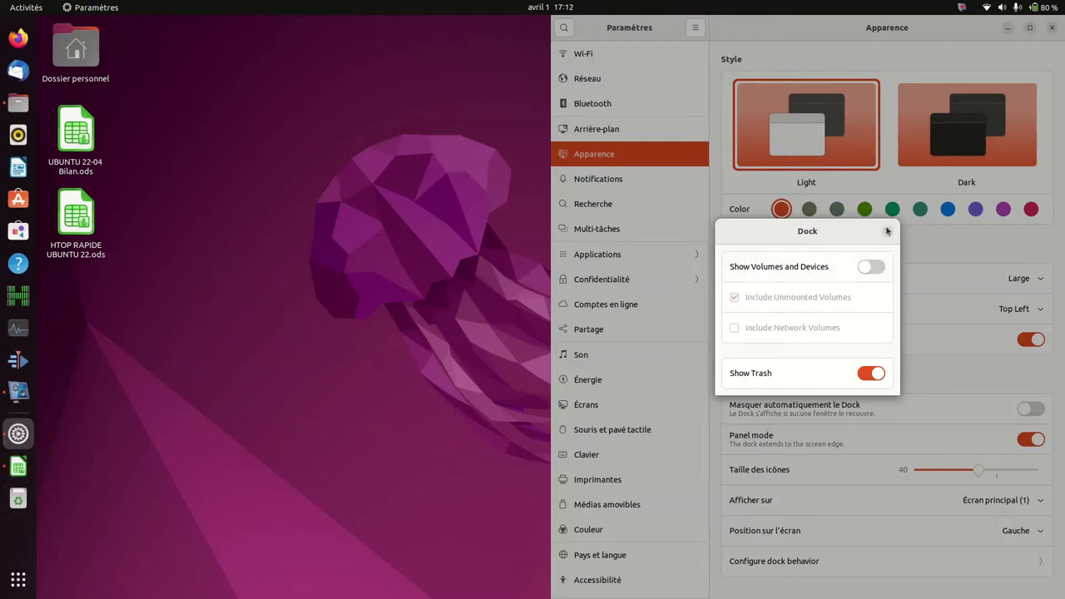
{"action": "left_click", "coordinate": [887, 232]}
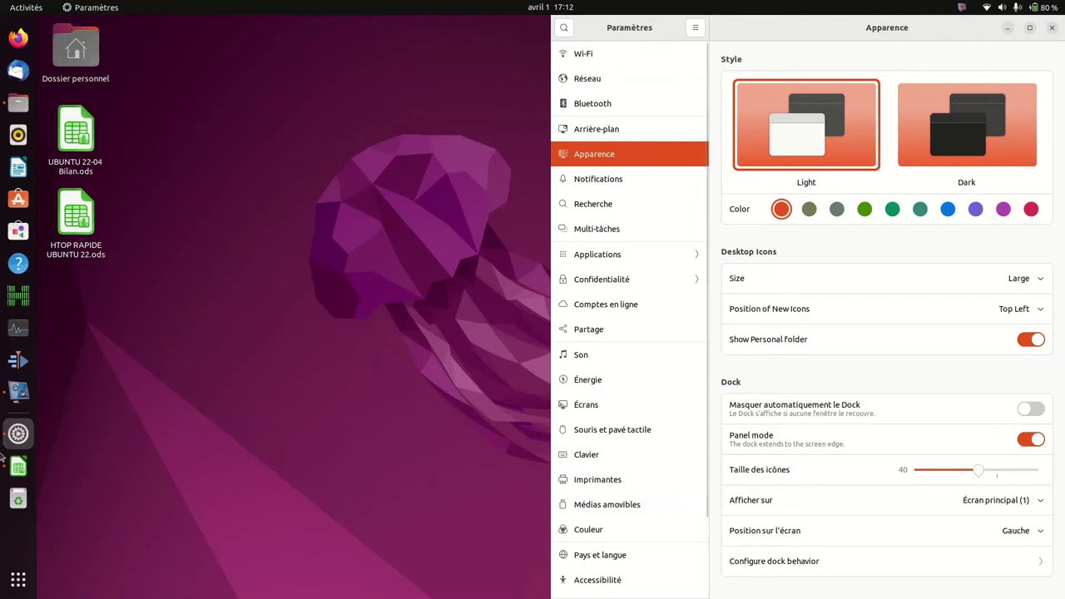
Step: Maximize Settings, open Multi-tâches and test the Activities hot corner
{"action": "key", "text": "super+Up"}
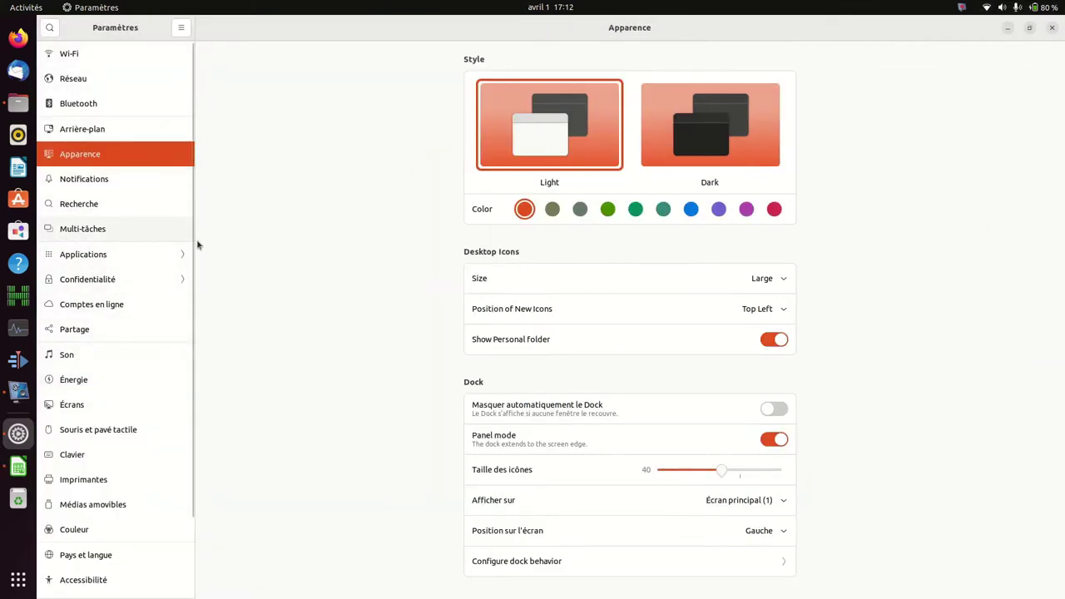
{"action": "left_click", "coordinate": [81, 236]}
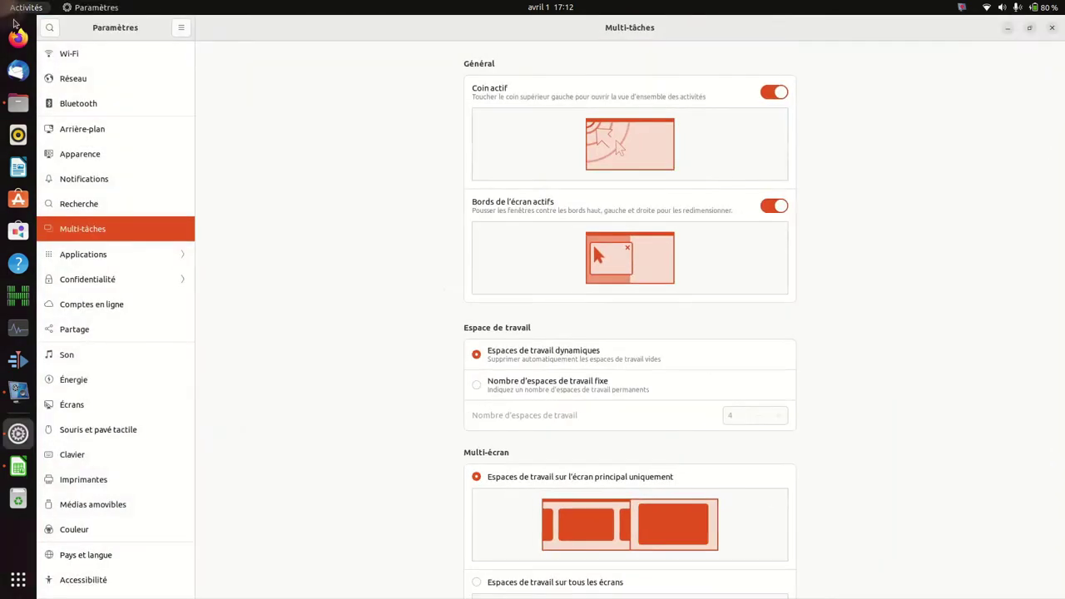
{"action": "mouse_move", "coordinate": [1, 1]}
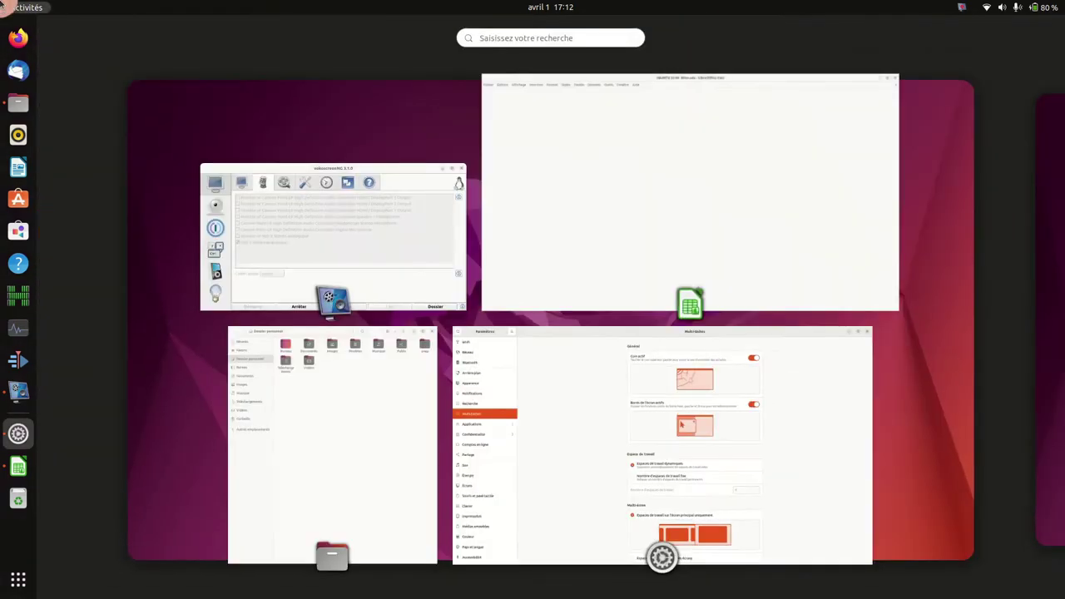
{"action": "left_click", "coordinate": [595, 410]}
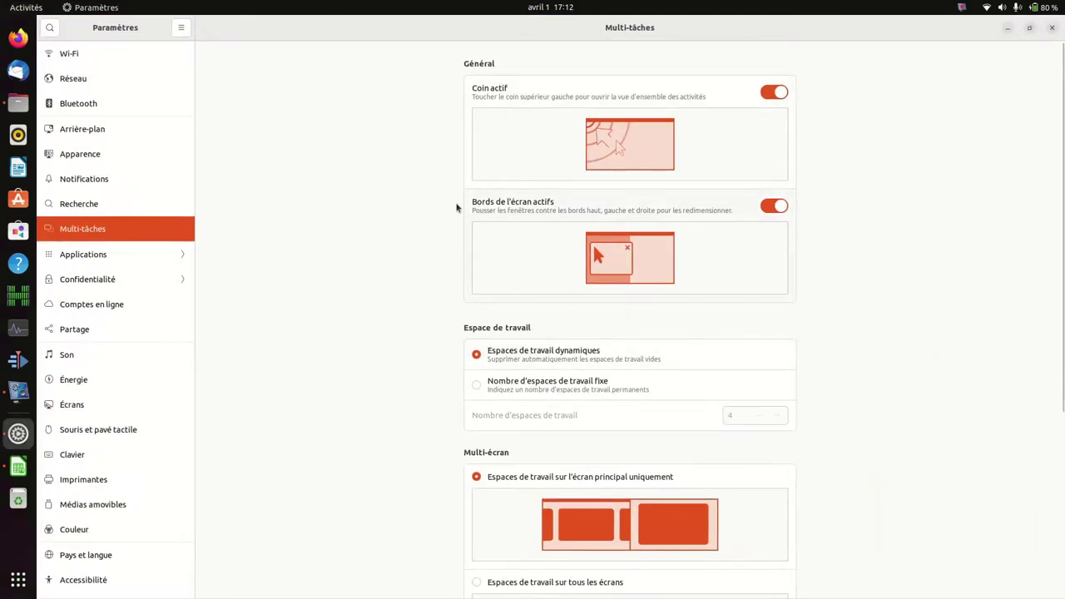
Step: Restore and re-maximize the Settings window, then scroll down to the Applications page
{"action": "double_click", "coordinate": [674, 25]}
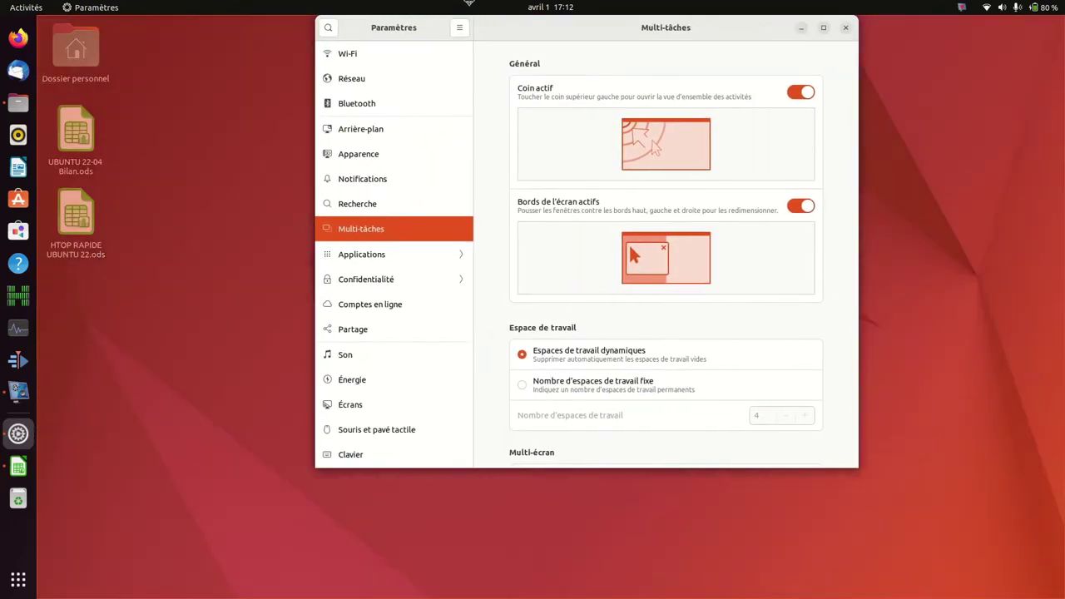
{"action": "left_click_drag", "start_coordinate": [470, 2], "coordinate": [470, 4]}
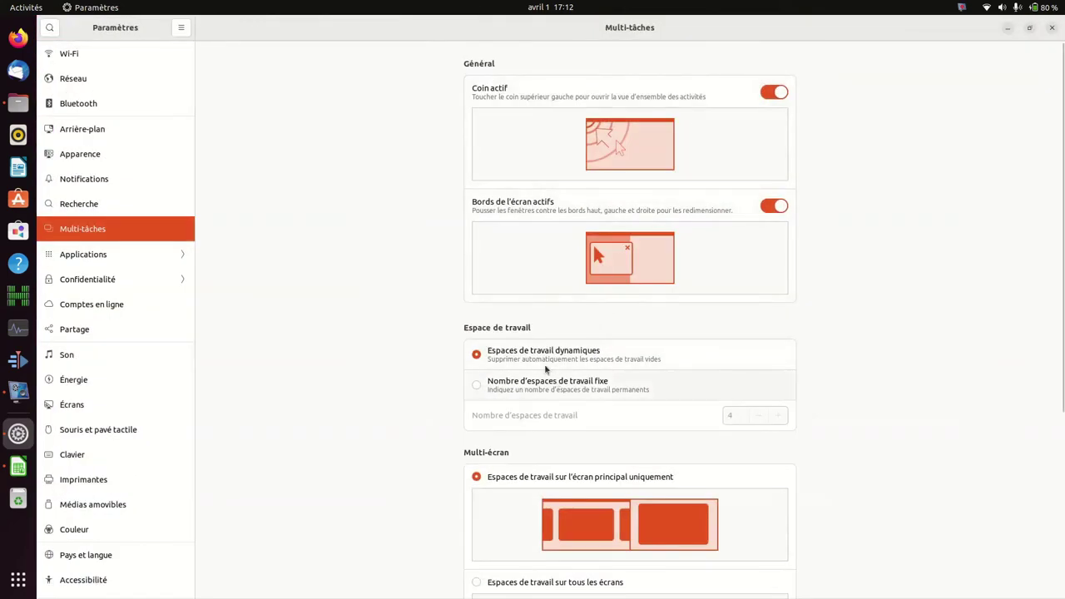
{"action": "scroll", "coordinate": [525, 463], "scroll_direction": "down", "scroll_amount": 5}
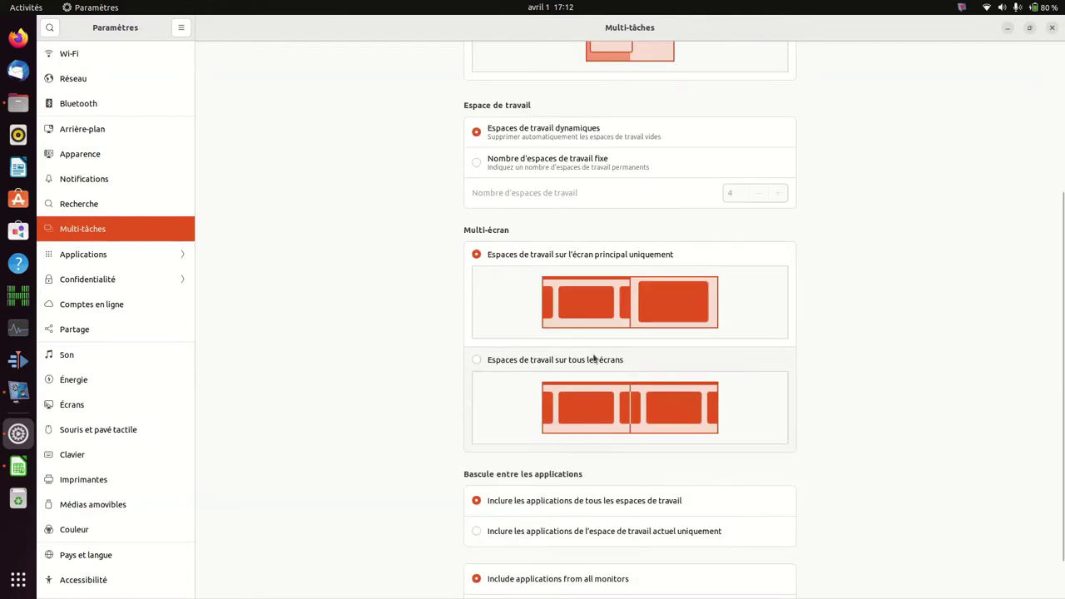
{"action": "scroll", "coordinate": [503, 342], "scroll_direction": "down", "scroll_amount": 1}
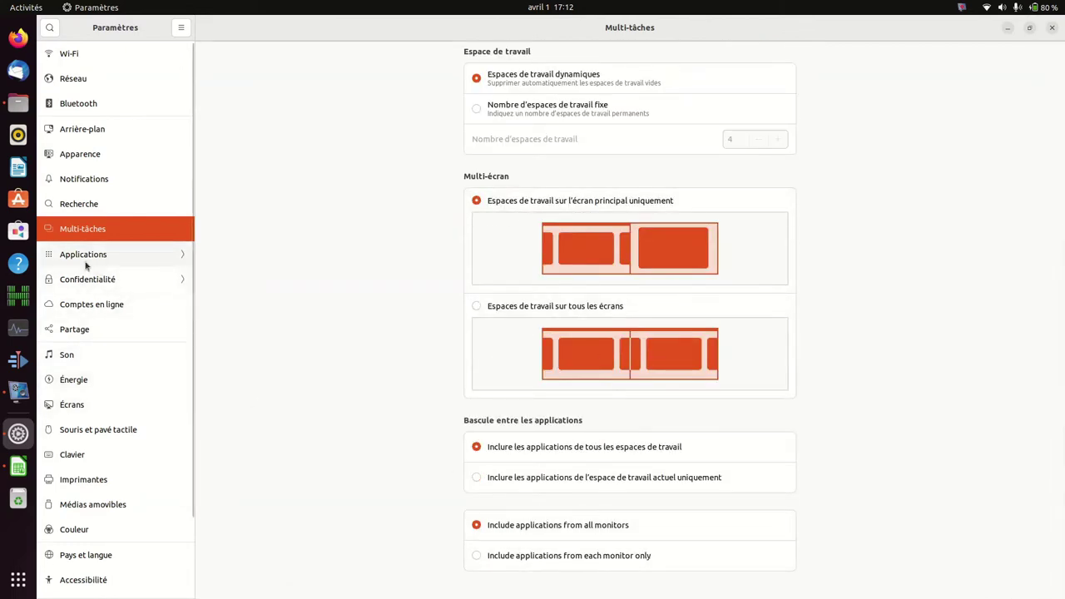
{"action": "left_click", "coordinate": [56, 258]}
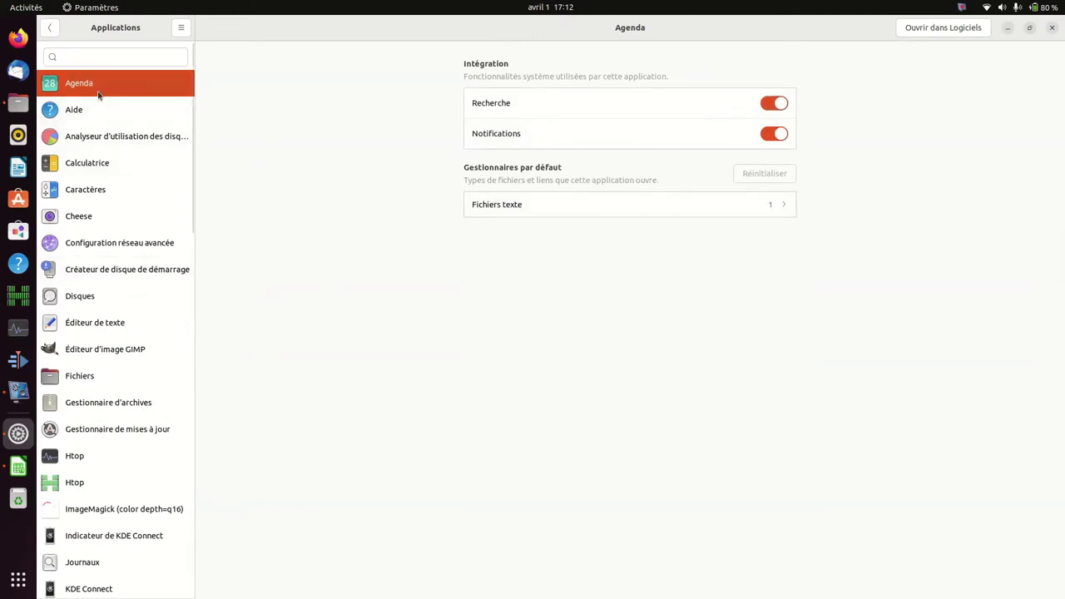
Step: Launch htop in a terminal, drag it aside, and show Htop's Applications settings
{"action": "scroll", "coordinate": [112, 435], "scroll_direction": "down", "scroll_amount": 1}
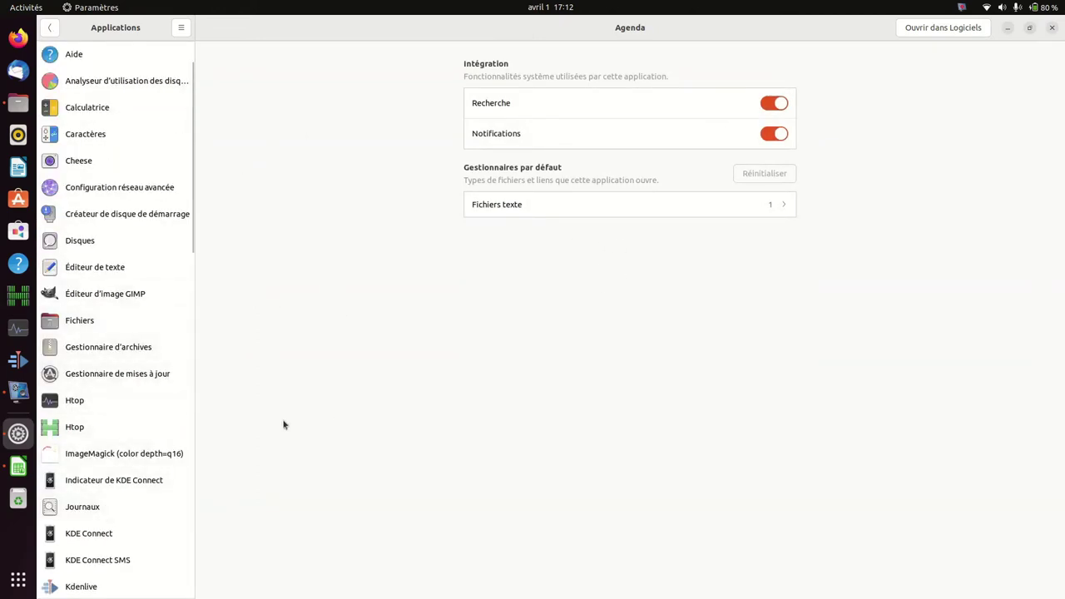
{"action": "left_click", "coordinate": [18, 333]}
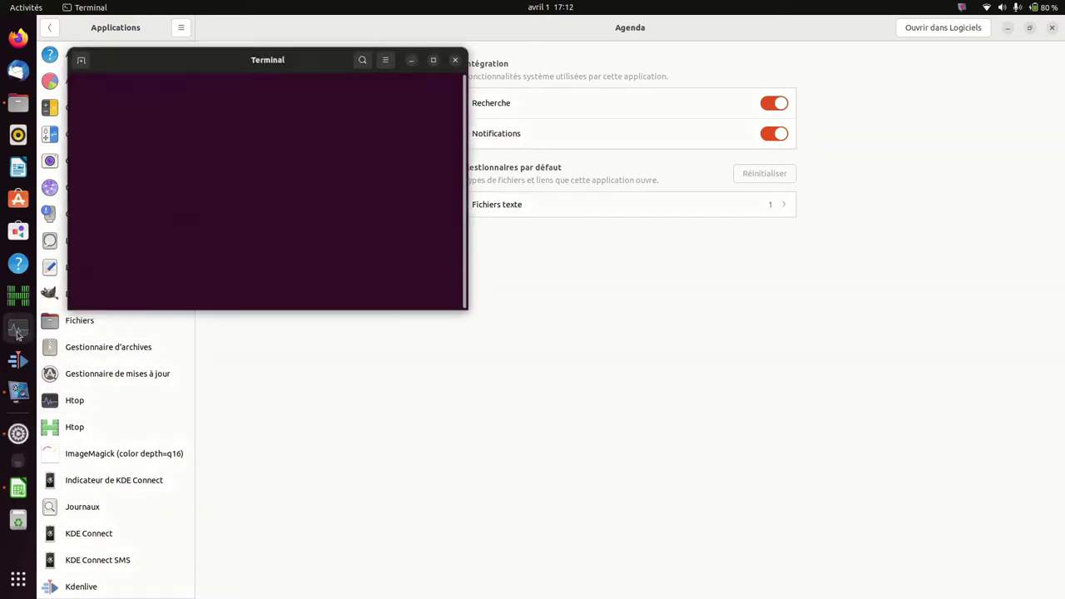
{"action": "left_click_drag", "start_coordinate": [283, 55], "coordinate": [690, 125]}
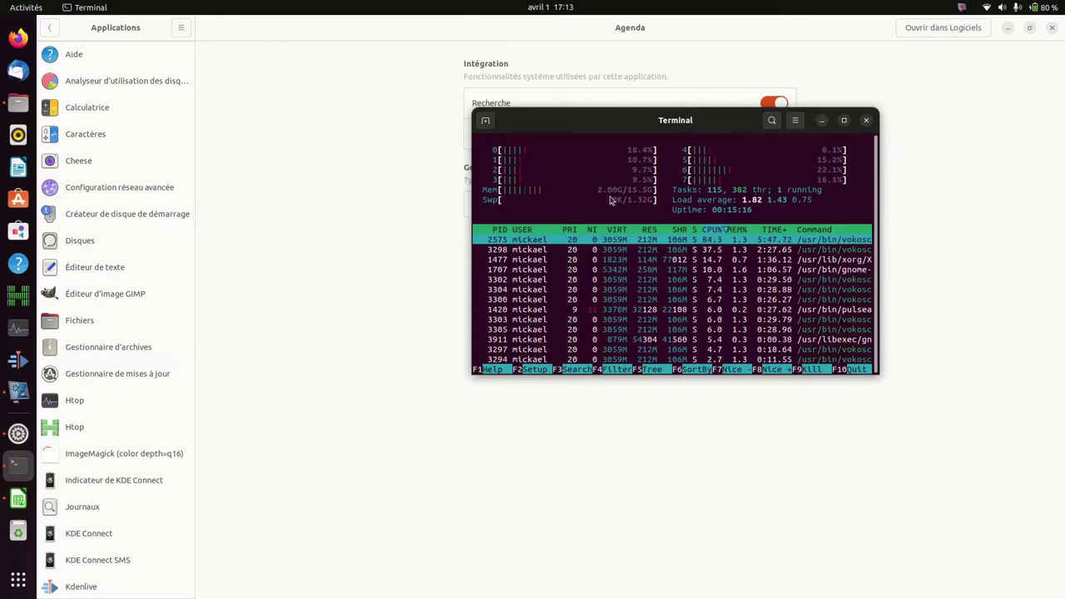
{"action": "left_click_drag", "start_coordinate": [642, 129], "coordinate": [678, 178]}
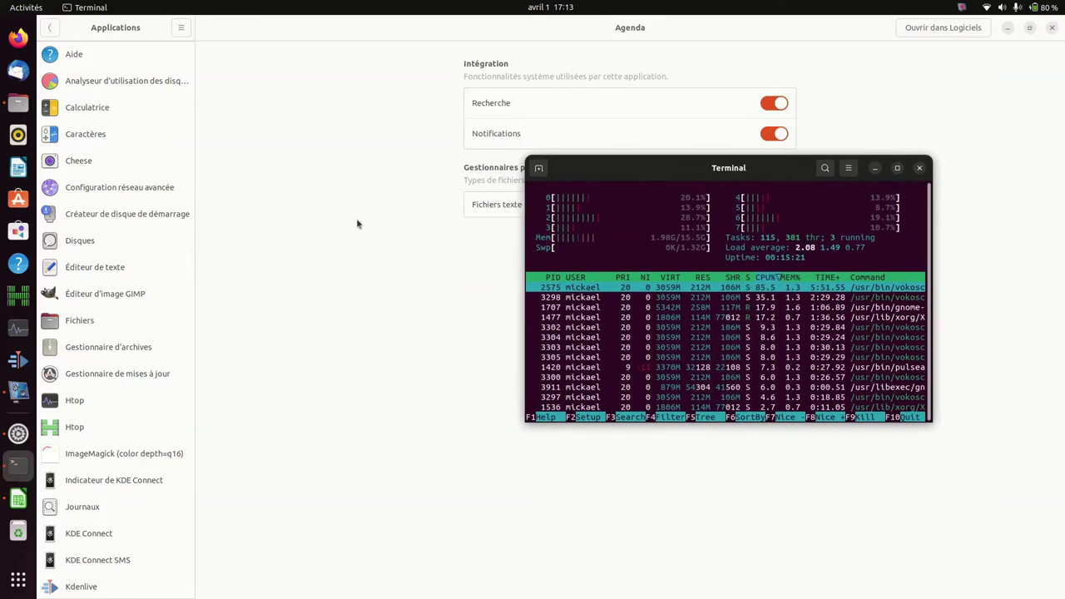
{"action": "left_click", "coordinate": [94, 404]}
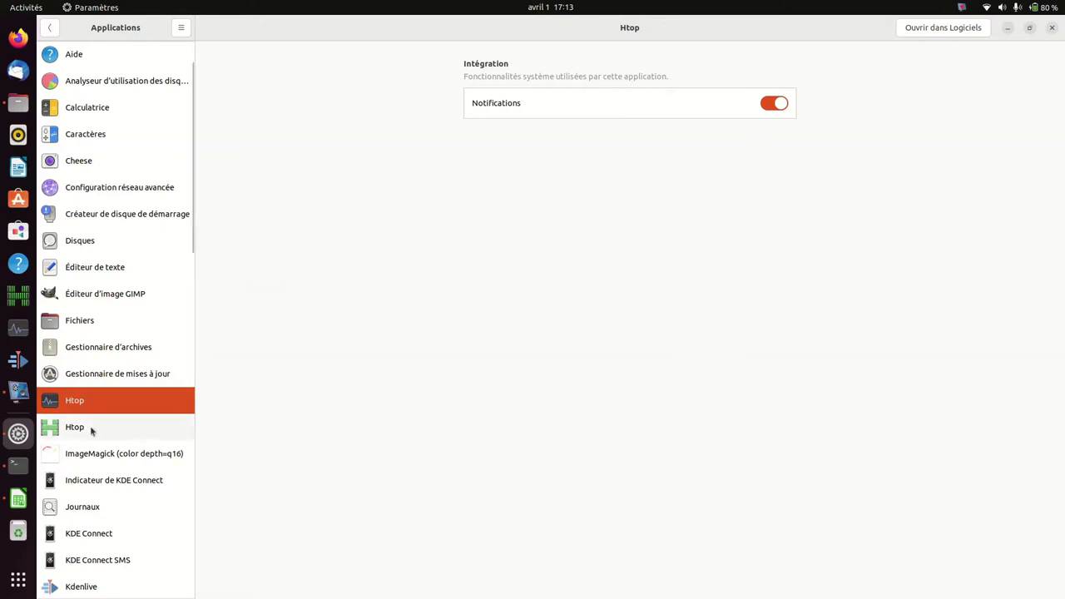
Step: Launch htop from the dock and switch between the two htop windows using dock previews
{"action": "left_click", "coordinate": [18, 296]}
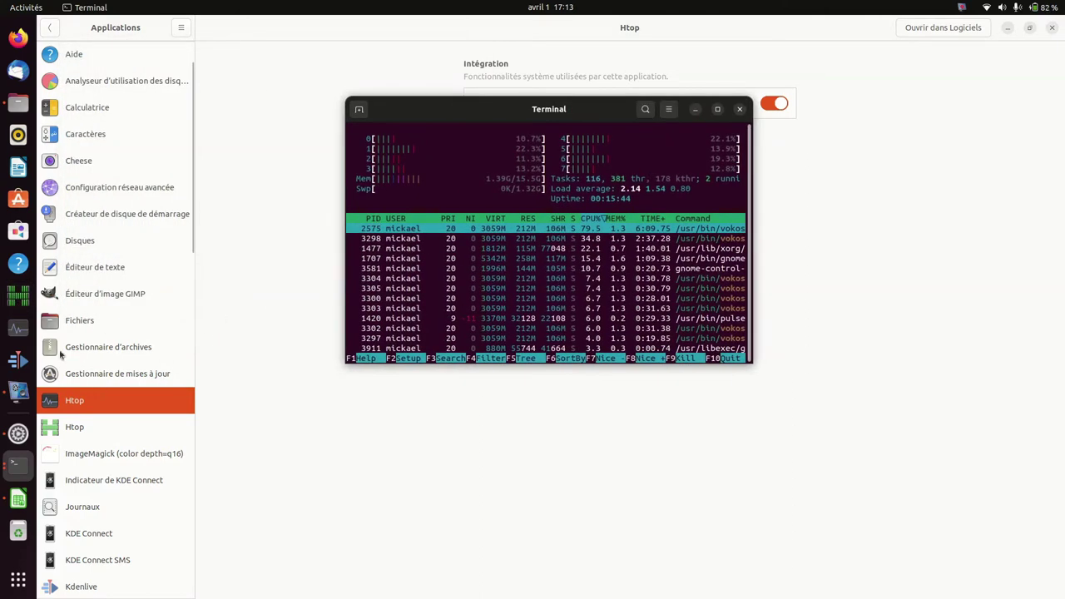
{"action": "left_click", "coordinate": [14, 468]}
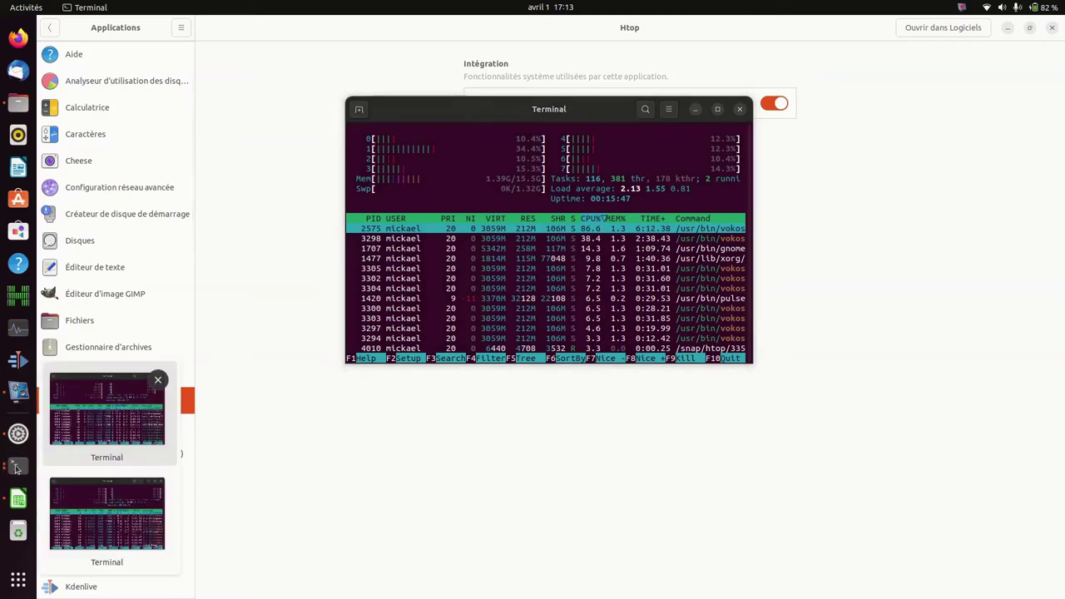
{"action": "left_click", "coordinate": [110, 503]}
{"action": "left_click", "coordinate": [19, 466]}
{"action": "left_click", "coordinate": [108, 512]}
{"action": "left_click", "coordinate": [561, 108]}
Step: Move the front htop window left, raise the right one, then close both windows
{"action": "left_click_drag", "start_coordinate": [562, 108], "coordinate": [332, 150]}
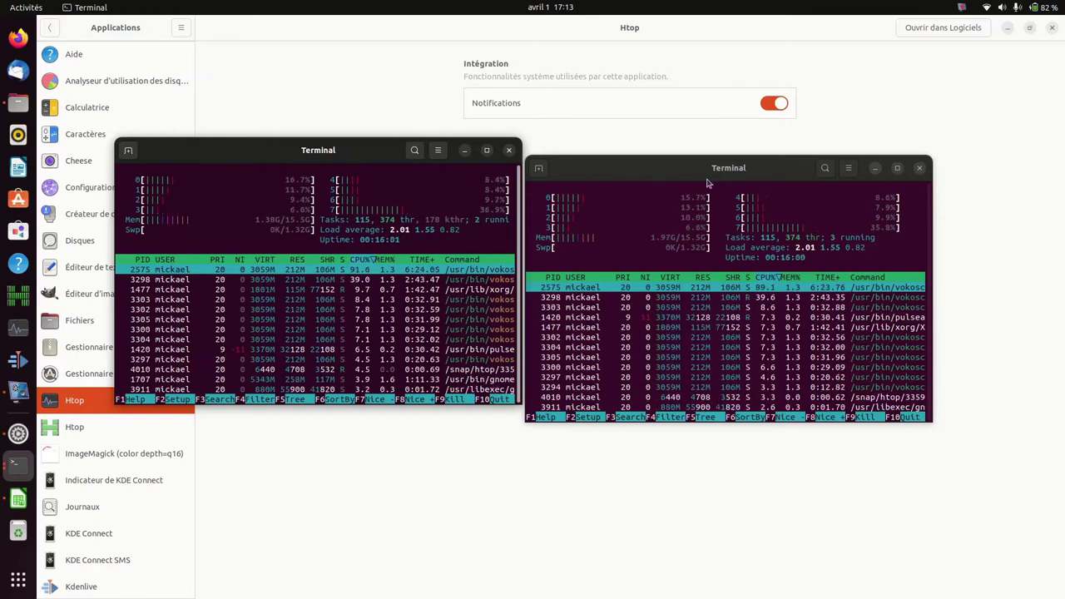
{"action": "left_click_drag", "start_coordinate": [737, 242], "coordinate": [738, 210]}
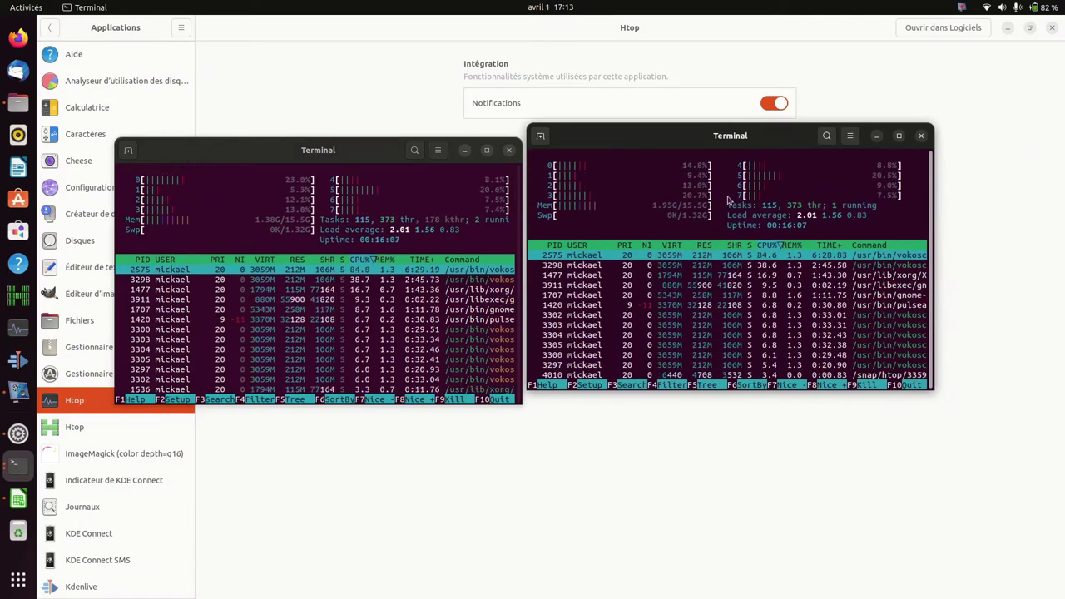
{"action": "left_click", "coordinate": [509, 151]}
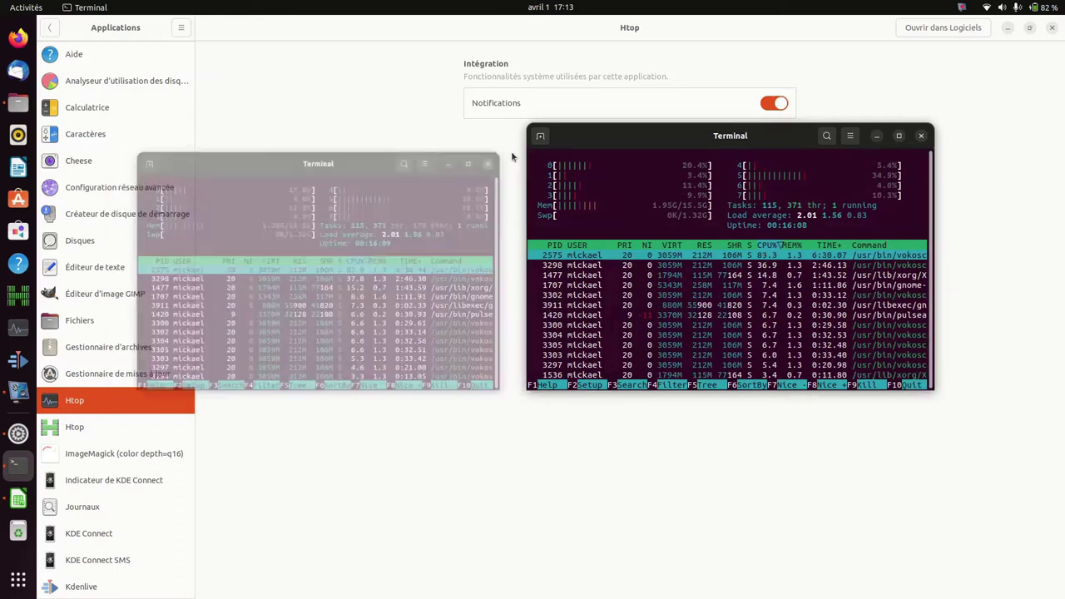
{"action": "left_click", "coordinate": [922, 137]}
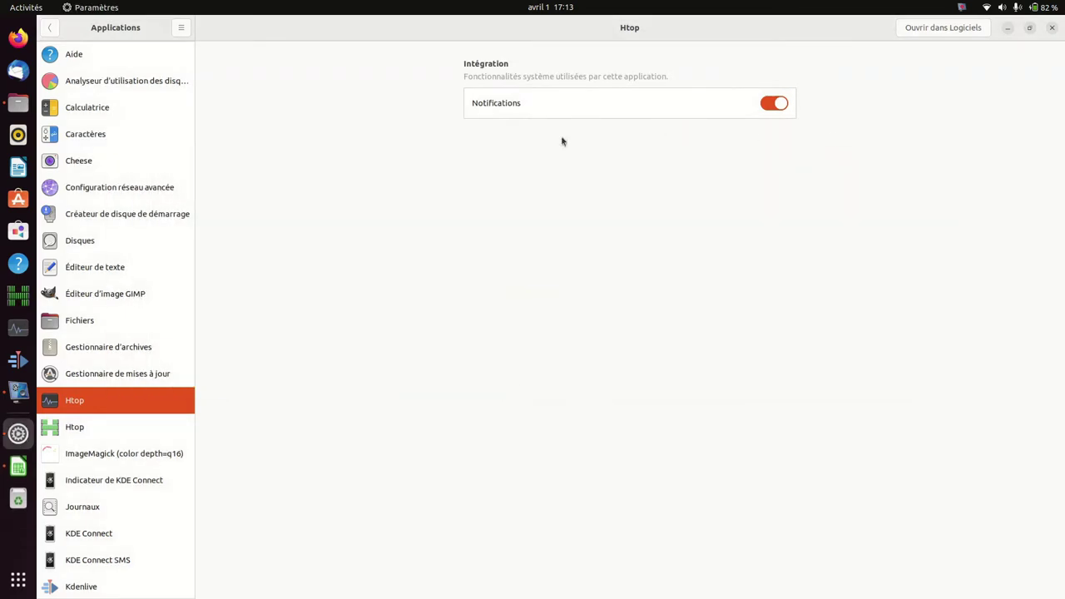
Step: Select the second Htop entry in Applications to view its permissions and 10,0 Mo storage
{"action": "left_click", "coordinate": [83, 428]}
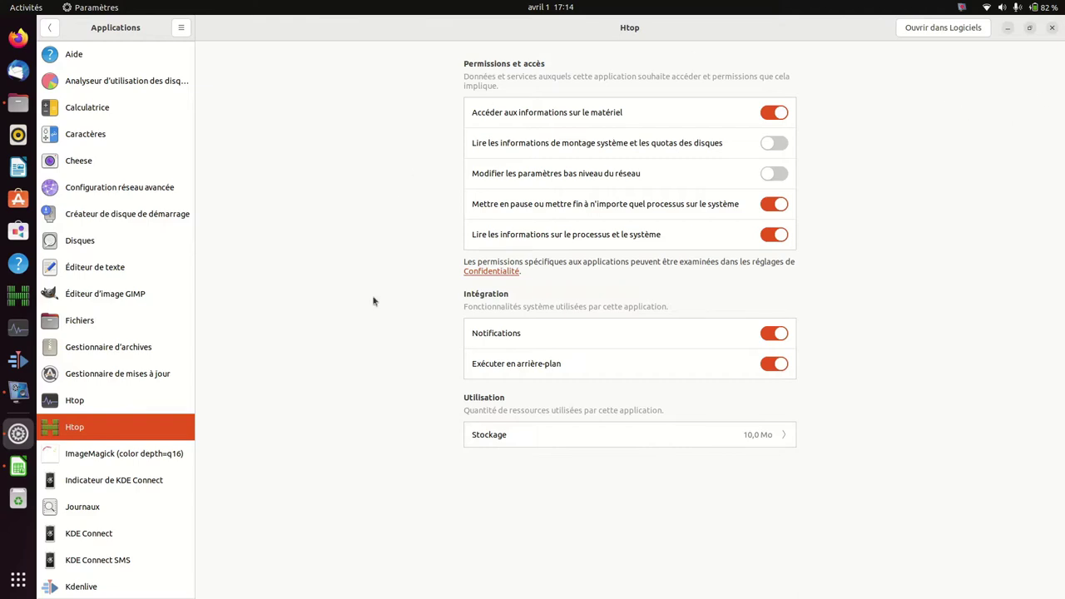
Step: In Énergie, switch 'Afficher le pourcentage de batterie' off and on, then open Souris et pavé tactile
{"action": "left_click", "coordinate": [49, 28]}
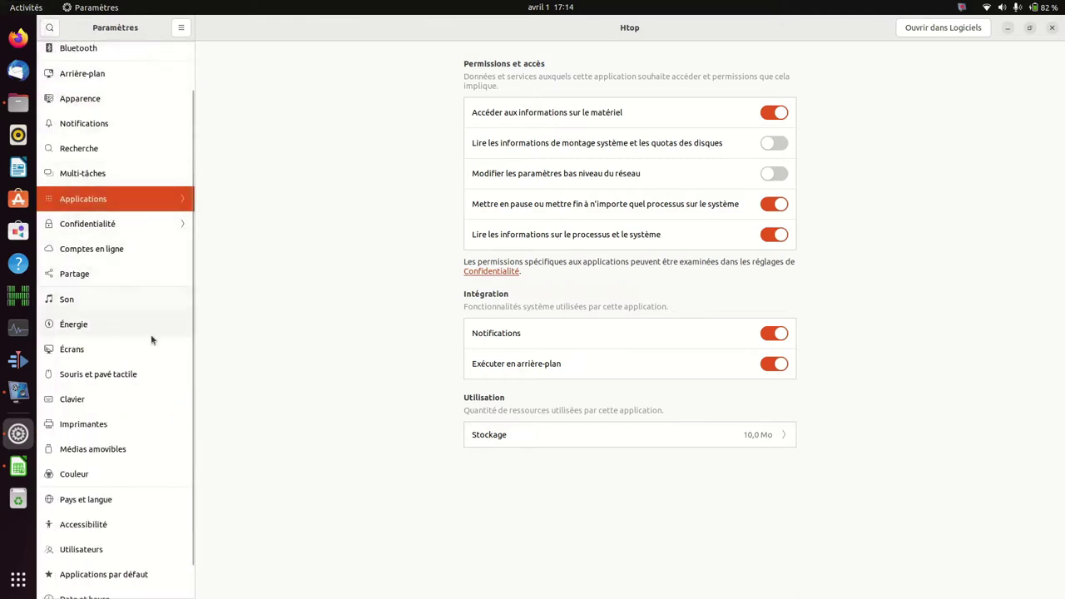
{"action": "left_click", "coordinate": [90, 328]}
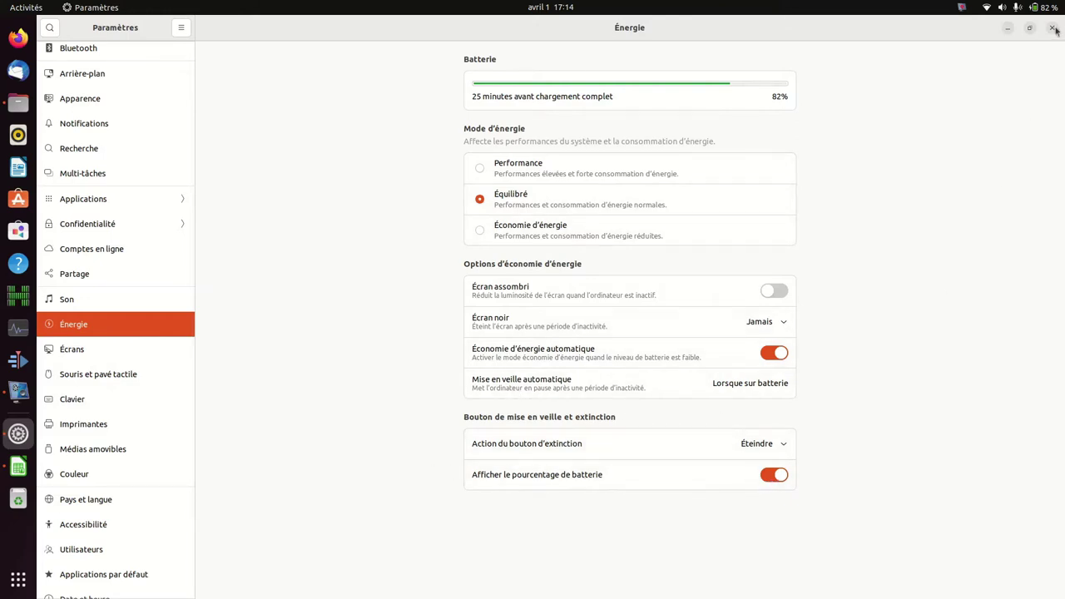
{"action": "left_click", "coordinate": [773, 478]}
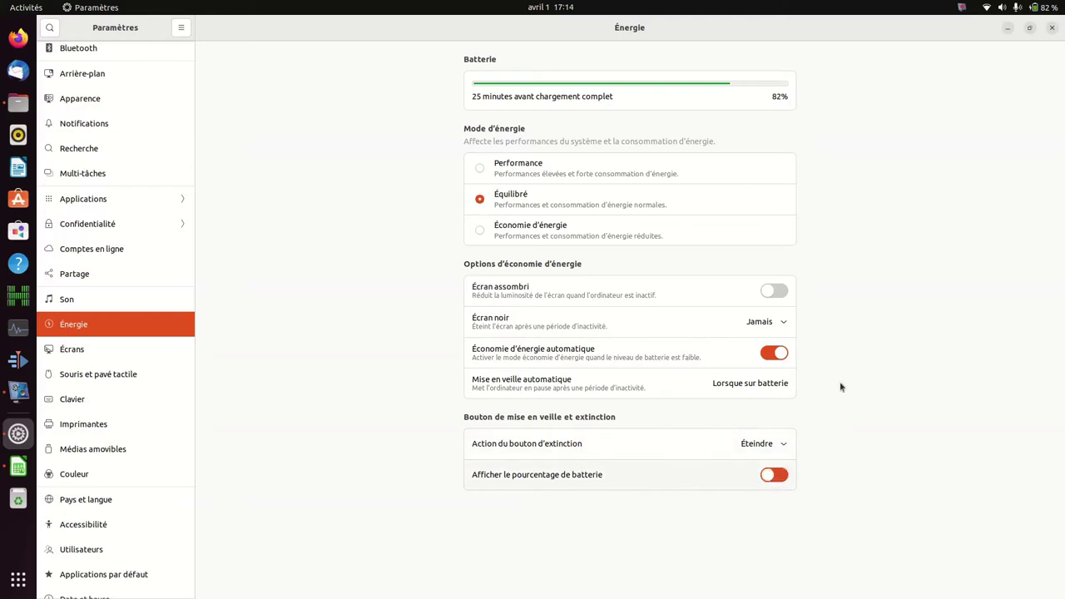
{"action": "left_click", "coordinate": [774, 477]}
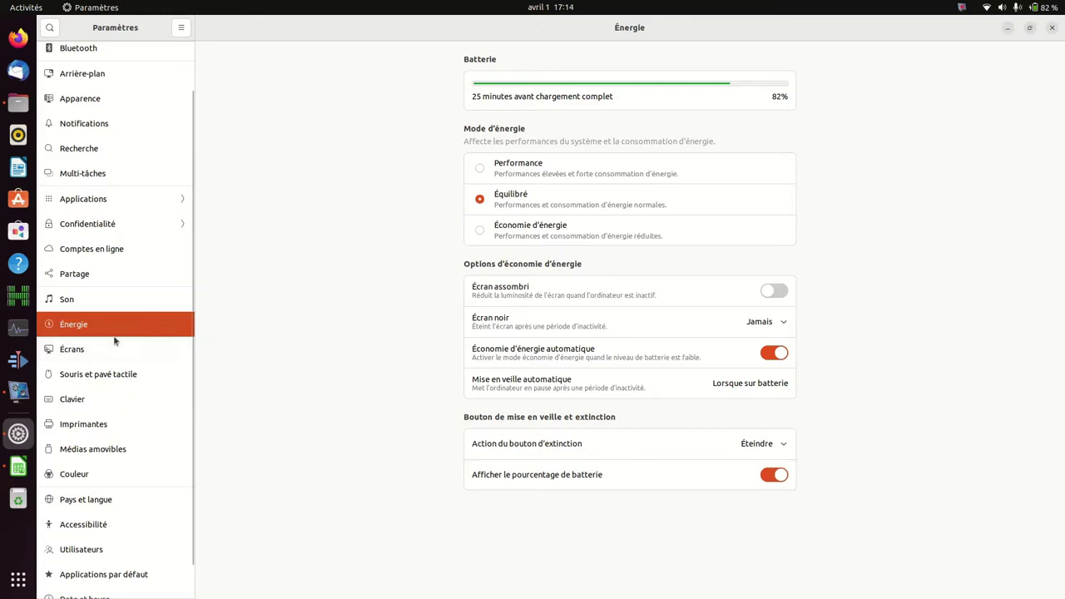
{"action": "left_click", "coordinate": [115, 380]}
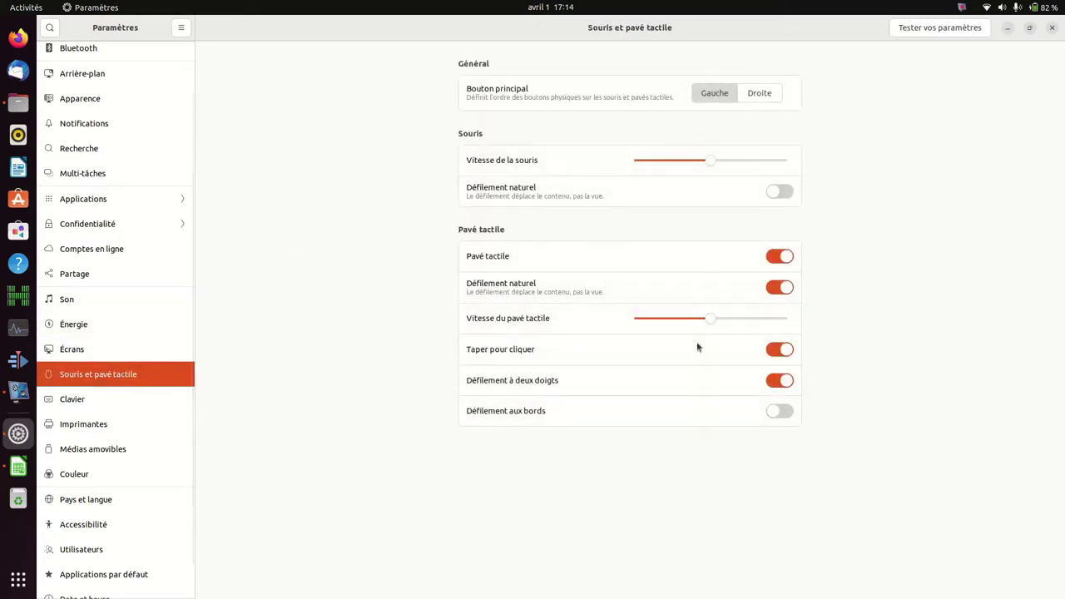
{"action": "scroll", "coordinate": [95, 461], "scroll_direction": "down", "scroll_amount": 1}
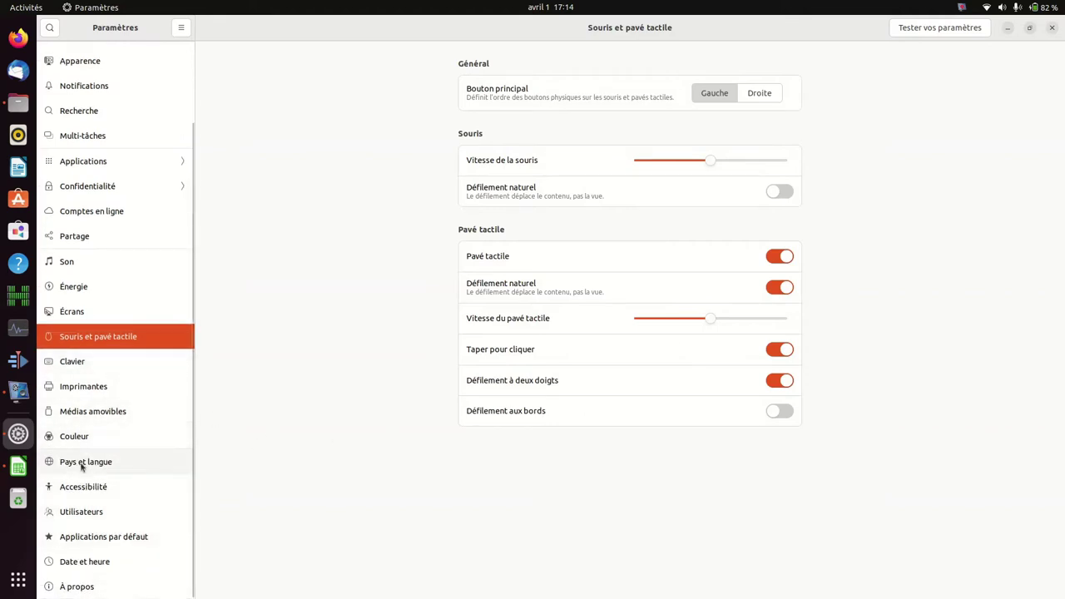
Step: Pin Calculatrice to the dash from the app grid, then bring Paramètres back to the front
{"action": "left_click", "coordinate": [17, 581]}
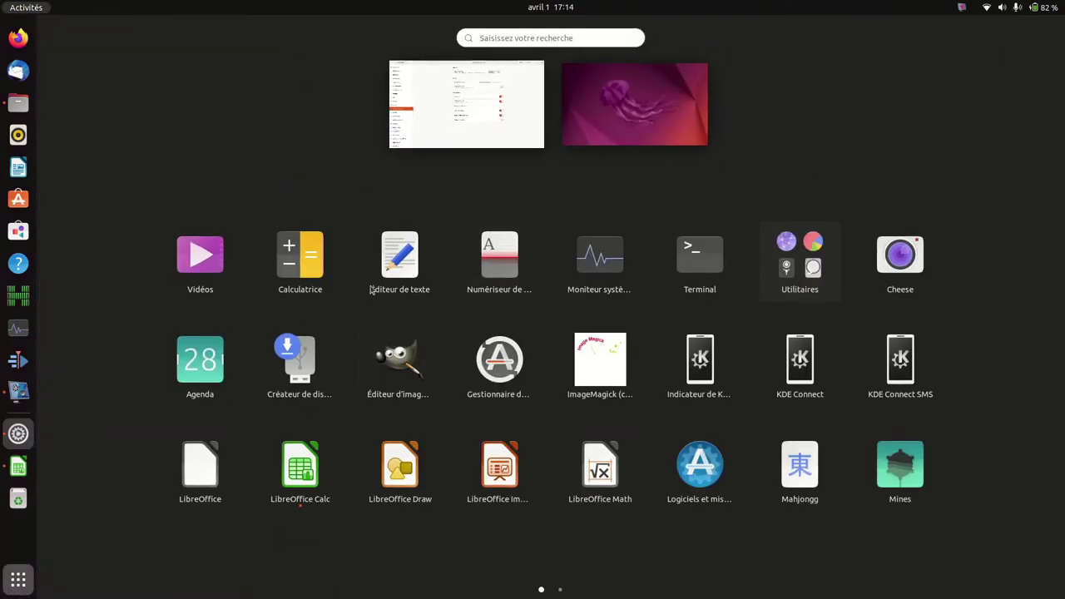
{"action": "right_click", "coordinate": [295, 264]}
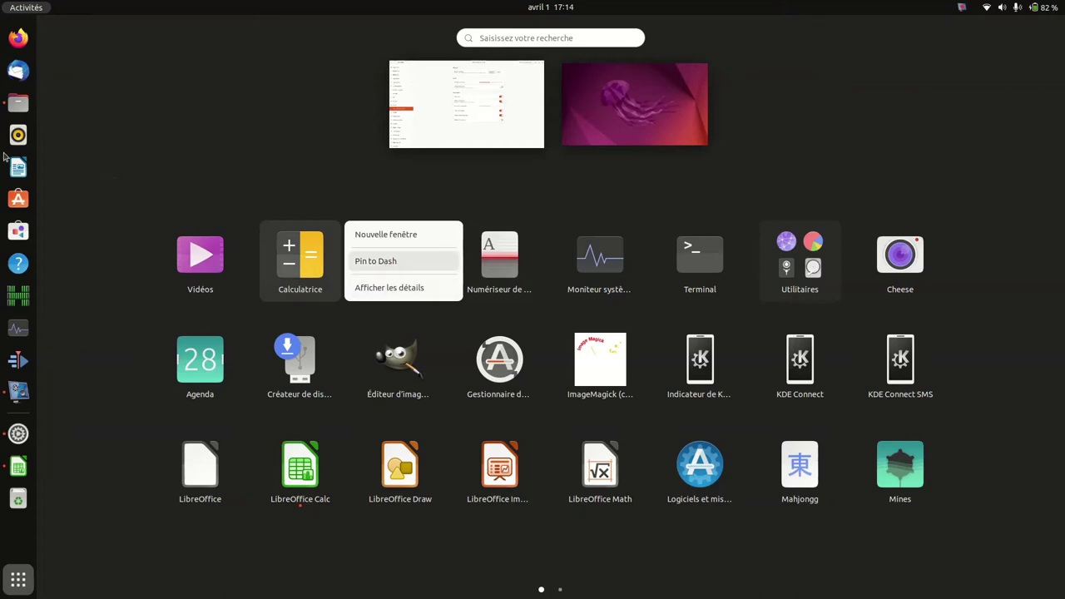
{"action": "left_click", "coordinate": [398, 267]}
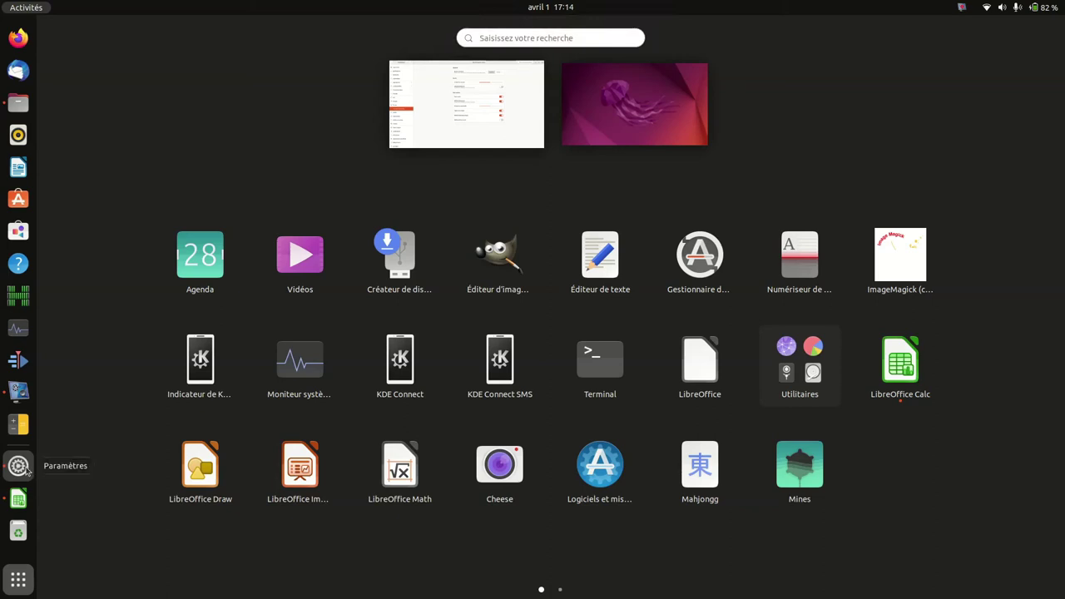
{"action": "left_click", "coordinate": [18, 466]}
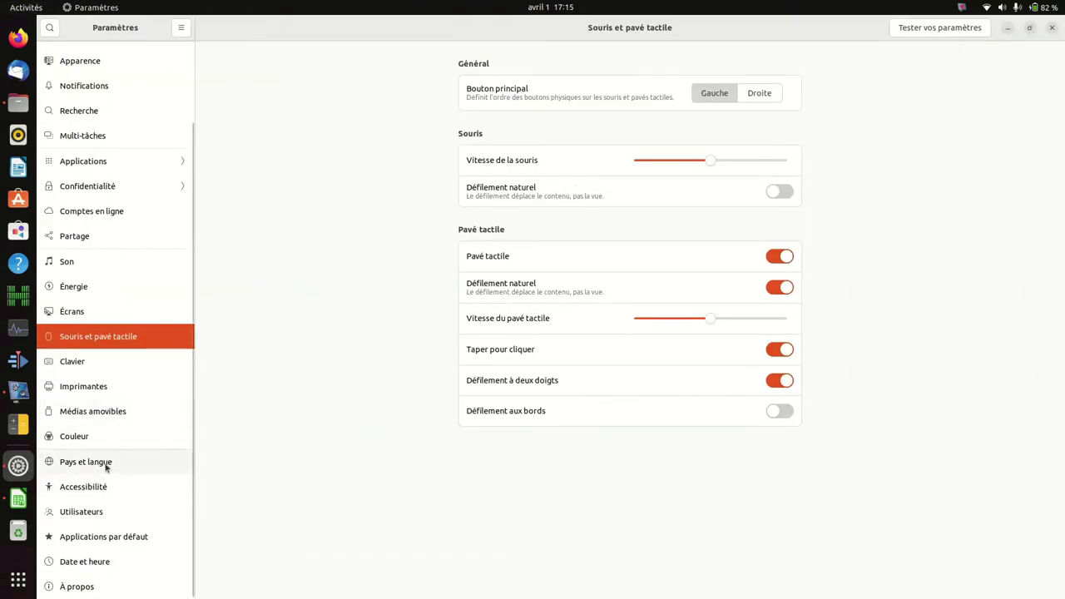
Step: Install missing language support from Pays et langue with your password, then return to Bilan.ods
{"action": "left_click", "coordinate": [106, 468]}
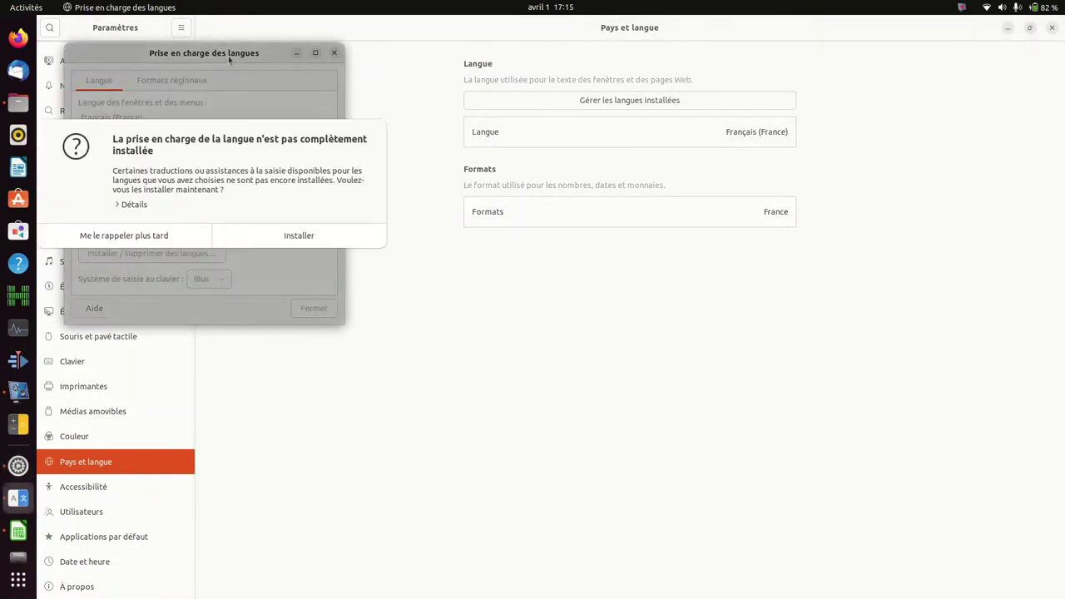
{"action": "left_click", "coordinate": [284, 236]}
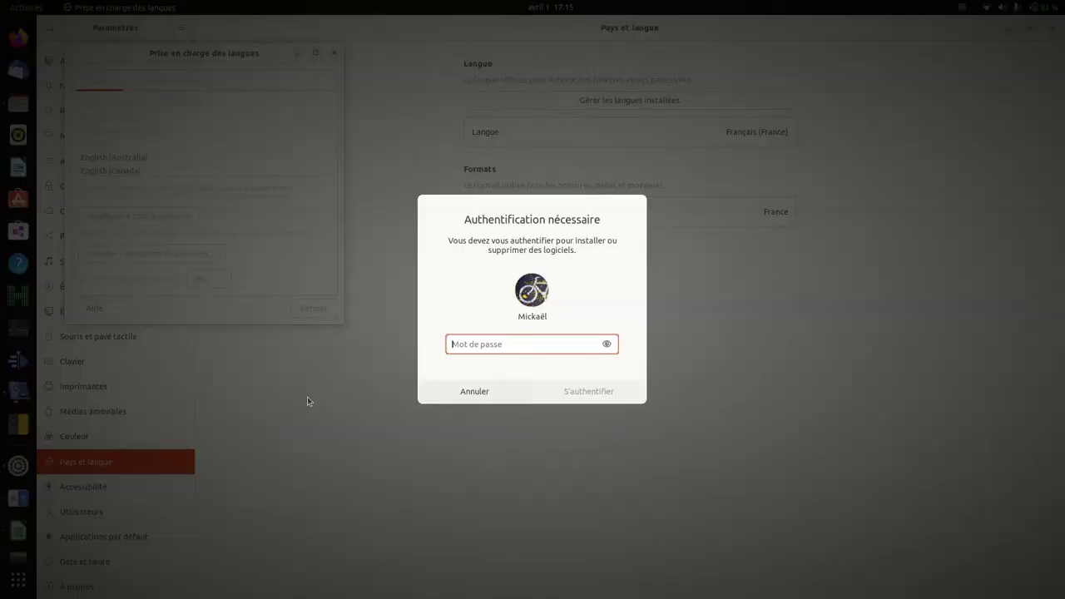
{"action": "type", "text": "********"}
{"action": "key", "text": "Return"}
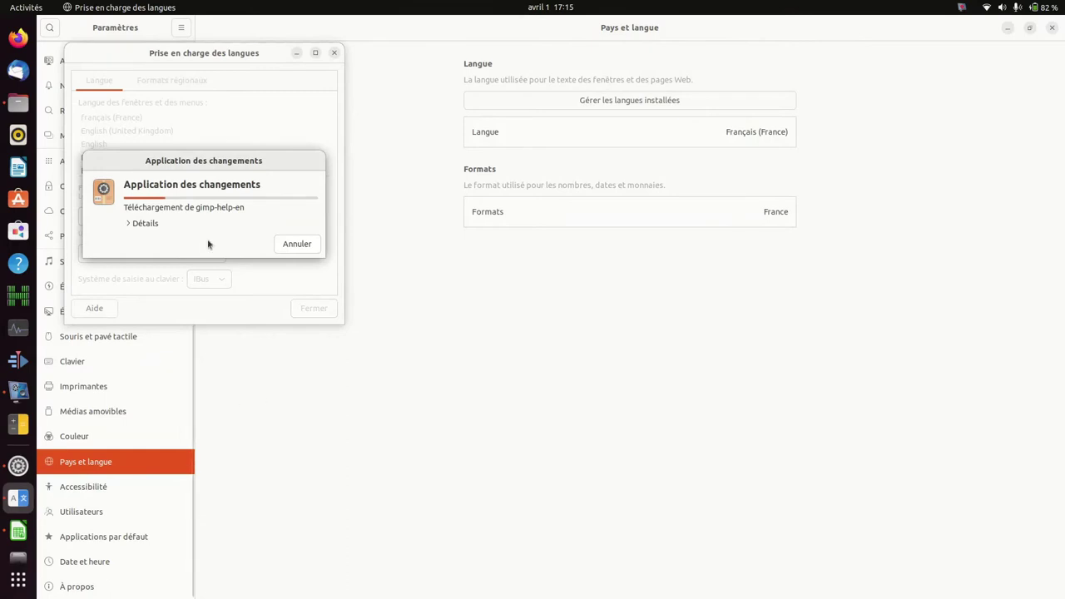
{"action": "left_click_drag", "start_coordinate": [230, 162], "coordinate": [799, 263]}
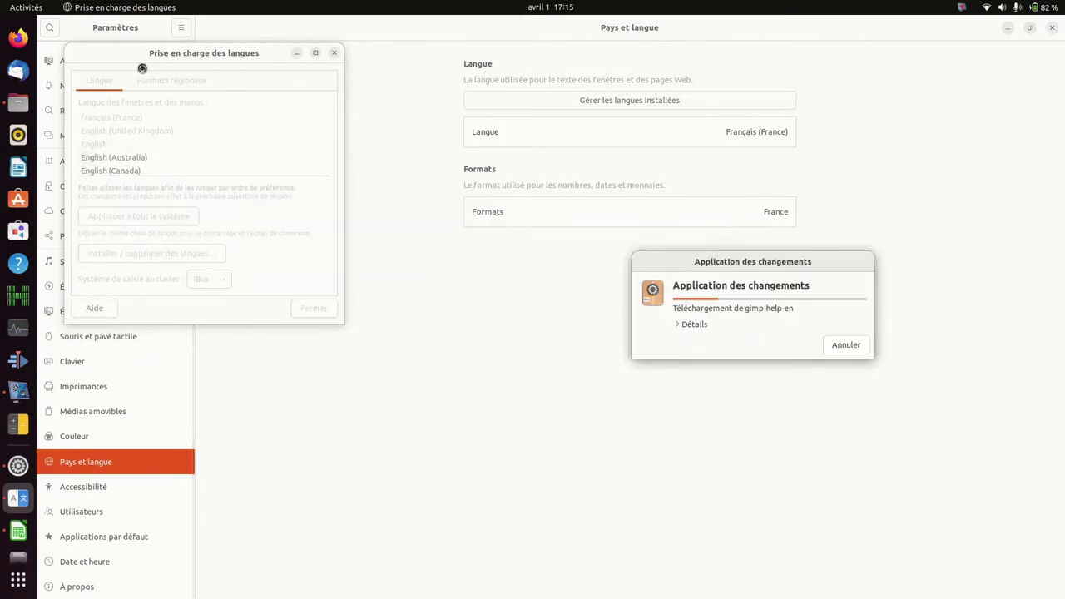
{"action": "left_click_drag", "start_coordinate": [205, 55], "coordinate": [486, 83]}
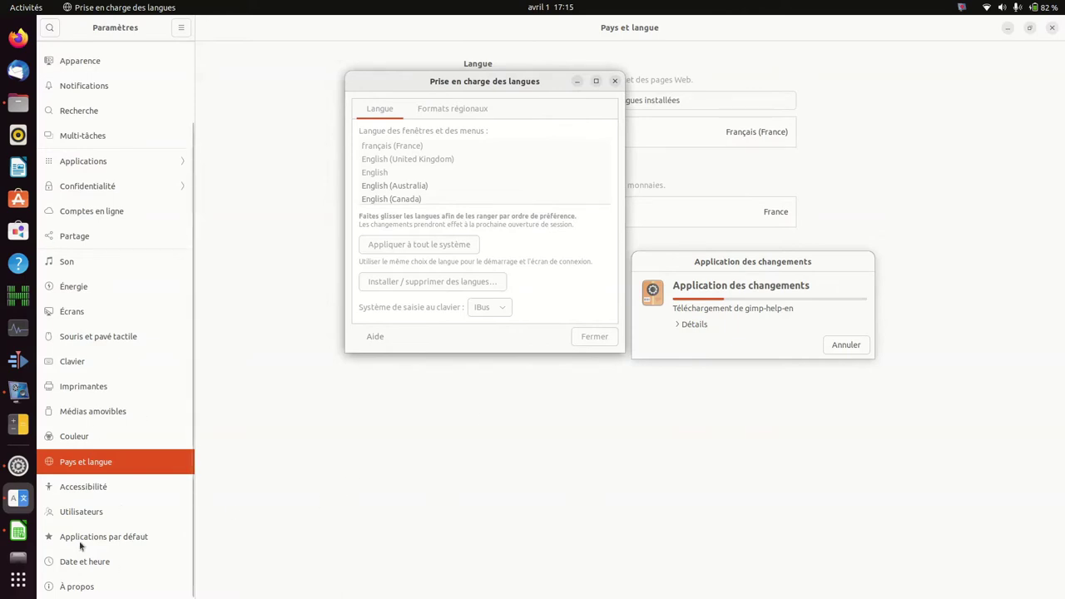
{"action": "left_click", "coordinate": [18, 531]}
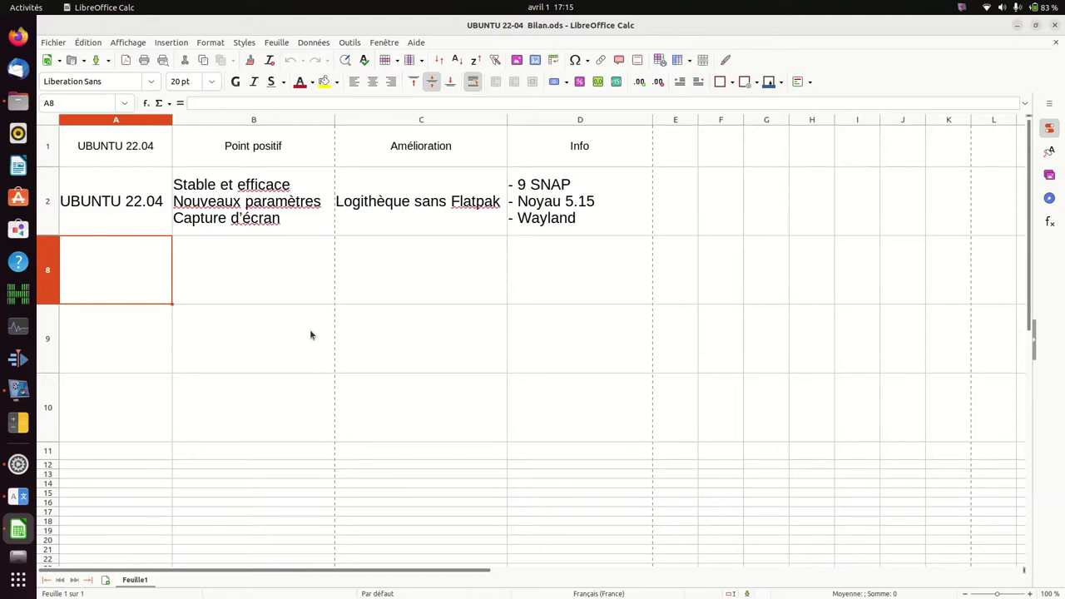
Step: Take a window-mode screenshot of the vokoscreenNG screen recorder window
{"action": "key", "text": "Print"}
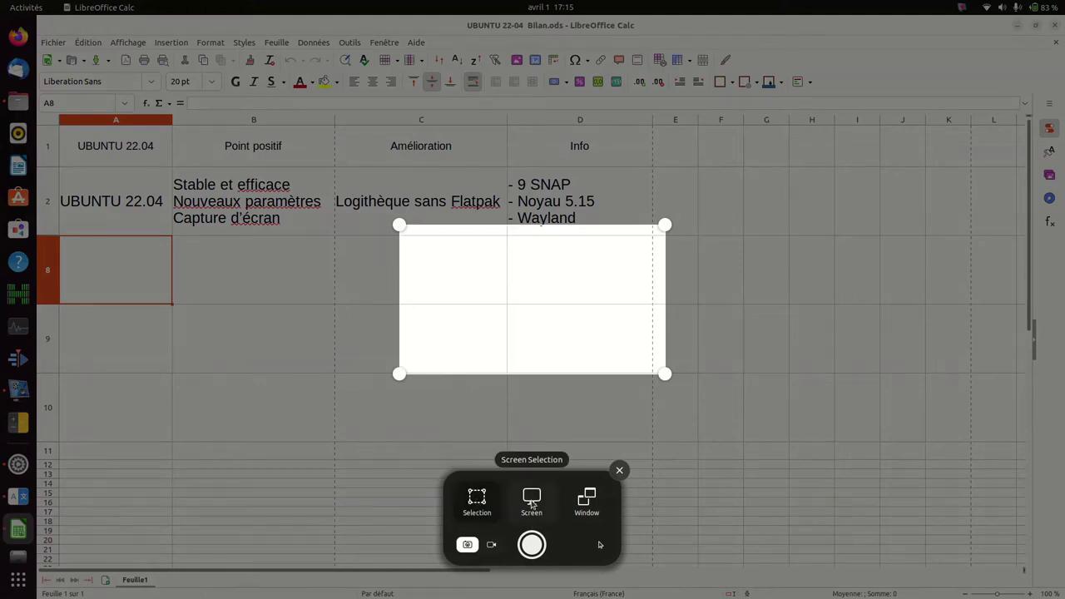
{"action": "left_click", "coordinate": [583, 505]}
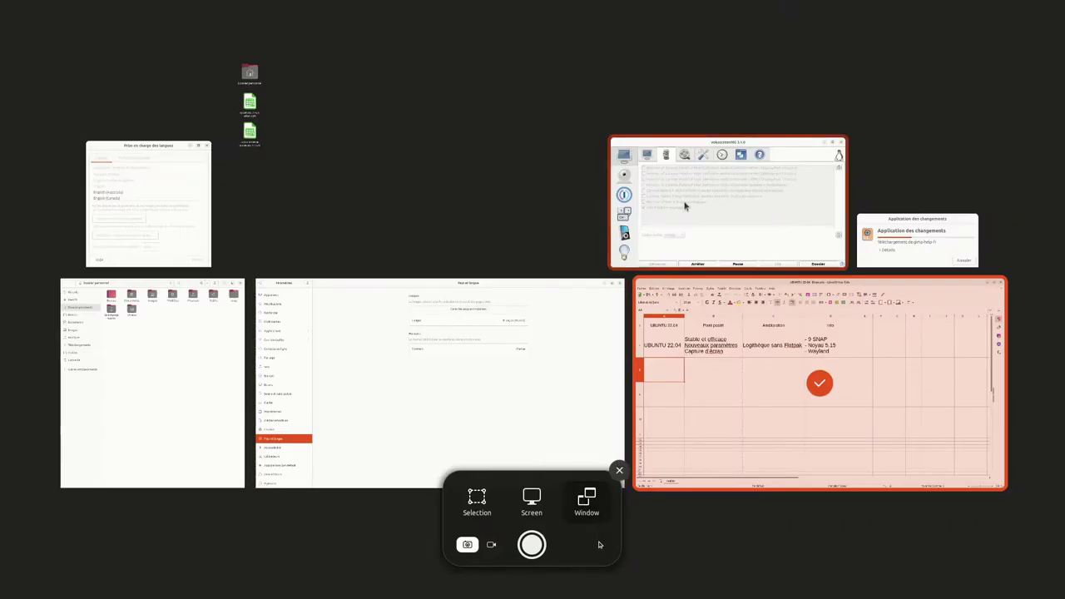
{"action": "left_click", "coordinate": [685, 205]}
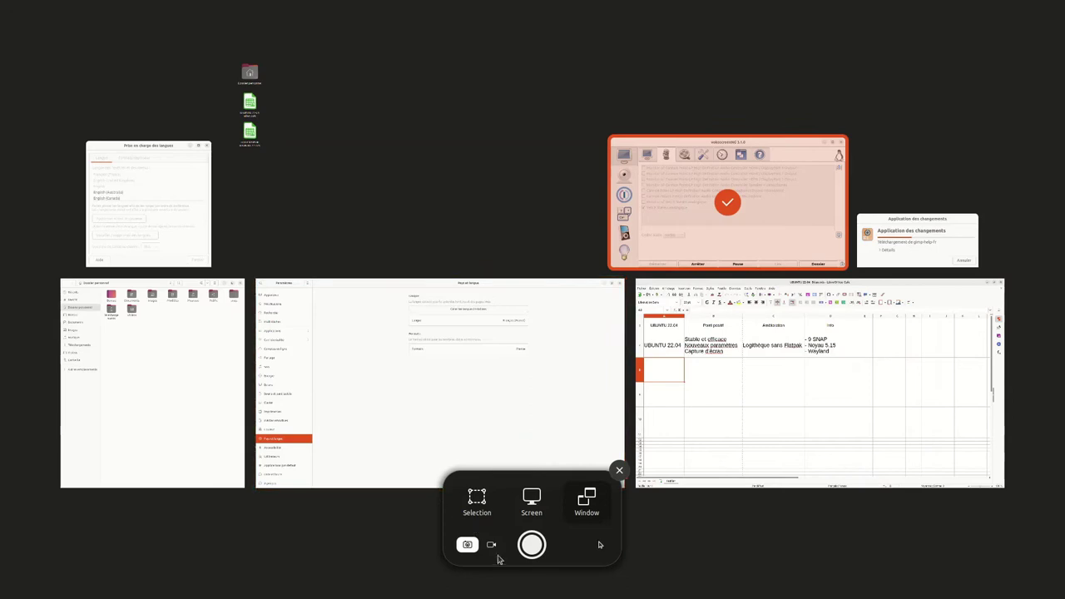
{"action": "left_click", "coordinate": [532, 545]}
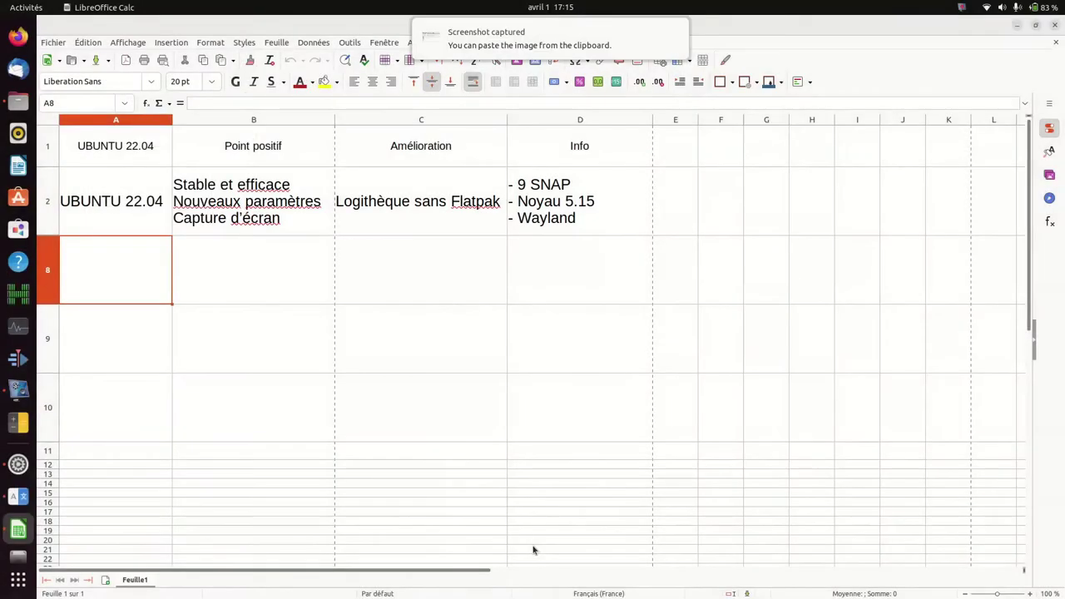
Step: Open the new screenshot from Images/Screenshots in Image Viewer, then close the viewer and Files
{"action": "mouse_move", "coordinate": [452, 41]}
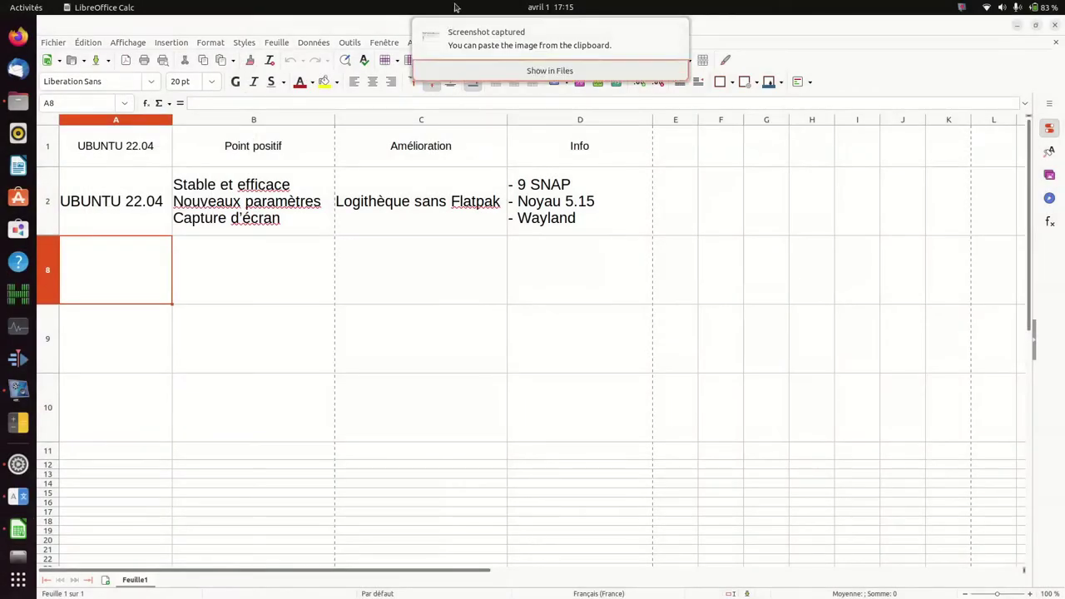
{"action": "left_click", "coordinate": [533, 73]}
{"action": "double_click", "coordinate": [272, 99]}
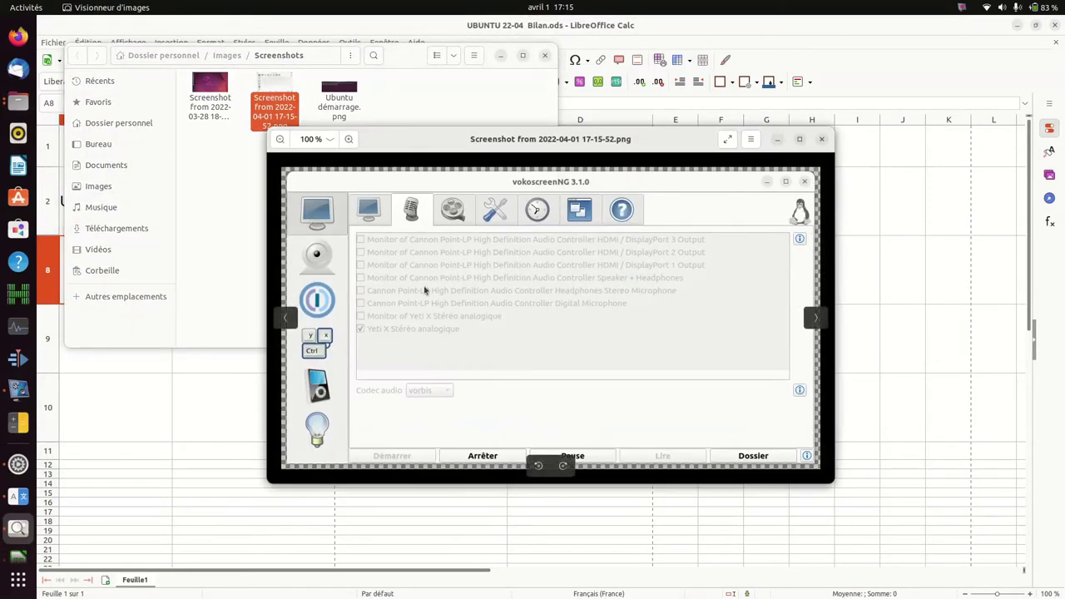
{"action": "left_click", "coordinate": [822, 140]}
{"action": "left_click", "coordinate": [544, 56]}
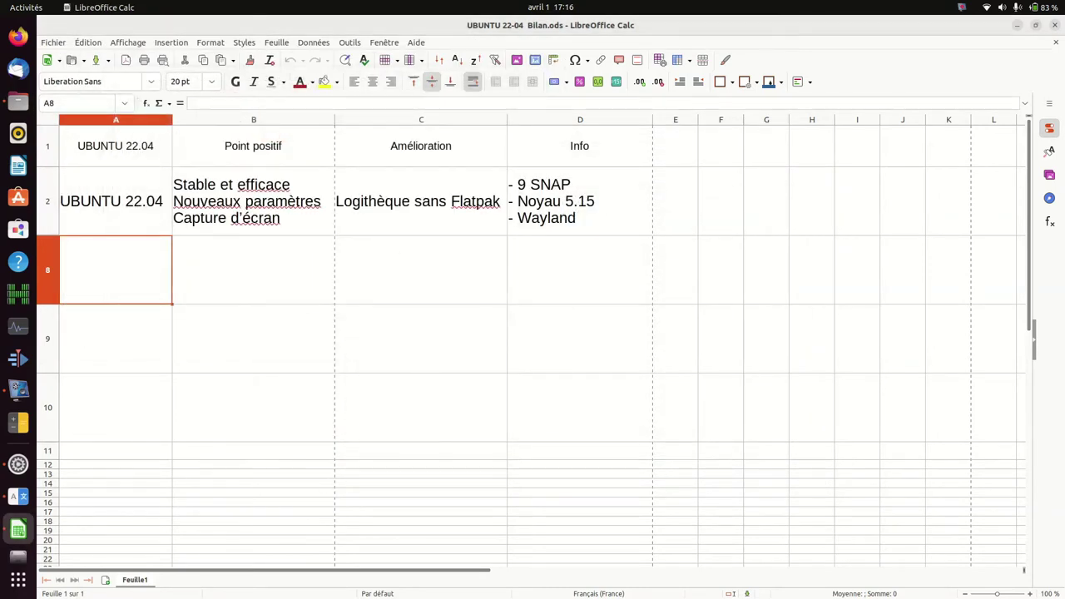
Step: Capture an area screenshot of columns B to J, close the language dialog, and show the app grid
{"action": "key", "text": "Print"}
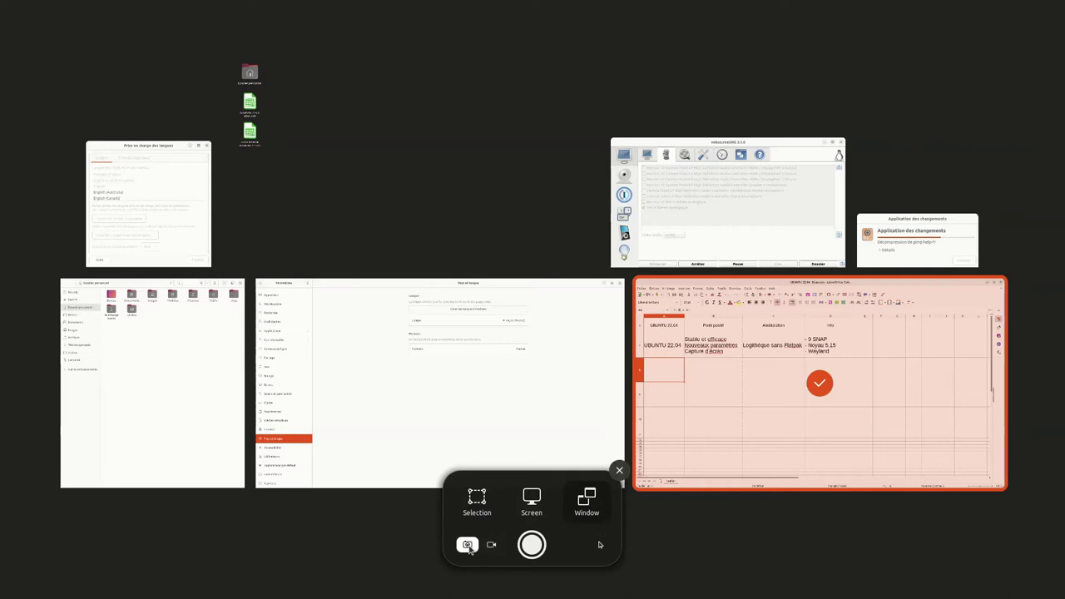
{"action": "left_click", "coordinate": [473, 505]}
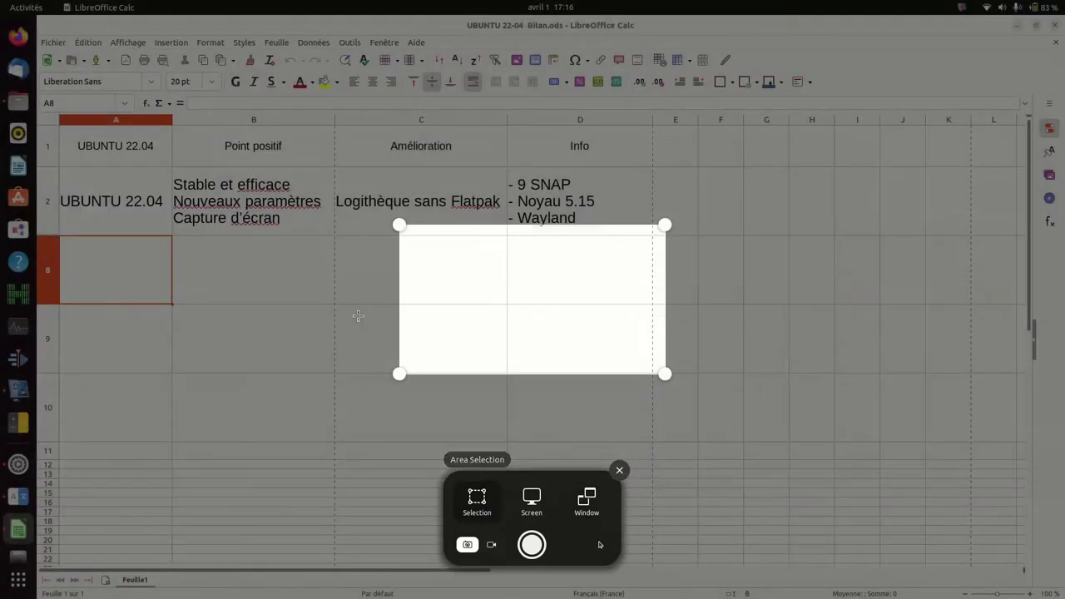
{"action": "mouse_move", "coordinate": [193, 101]}
{"action": "left_mouse_down"}
{"action": "mouse_move", "coordinate": [560, 364]}
{"action": "mouse_move", "coordinate": [920, 431]}
{"action": "left_mouse_up"}
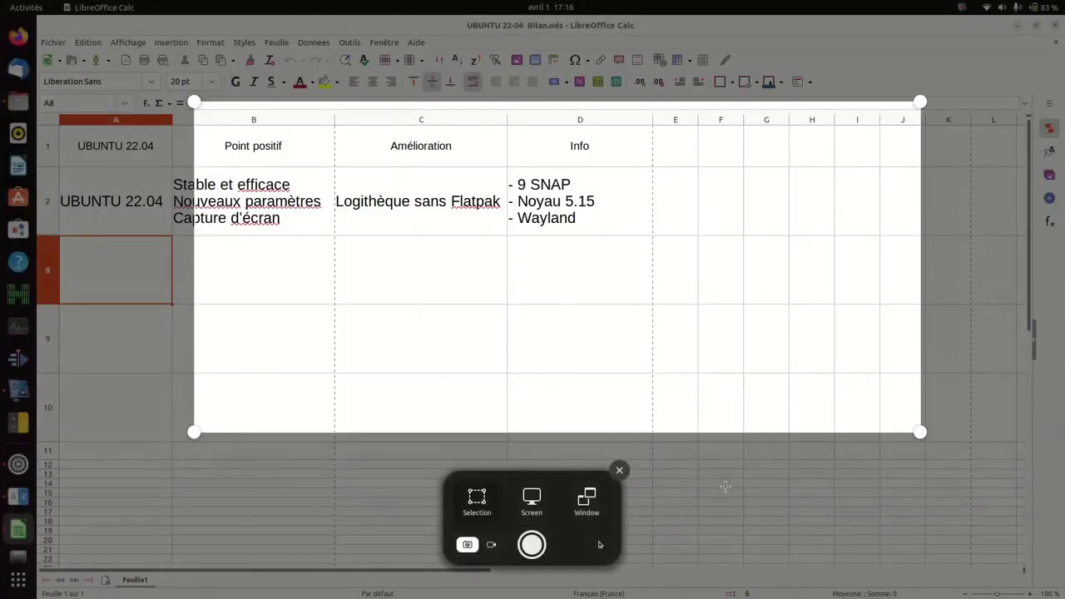
{"action": "left_click", "coordinate": [533, 545]}
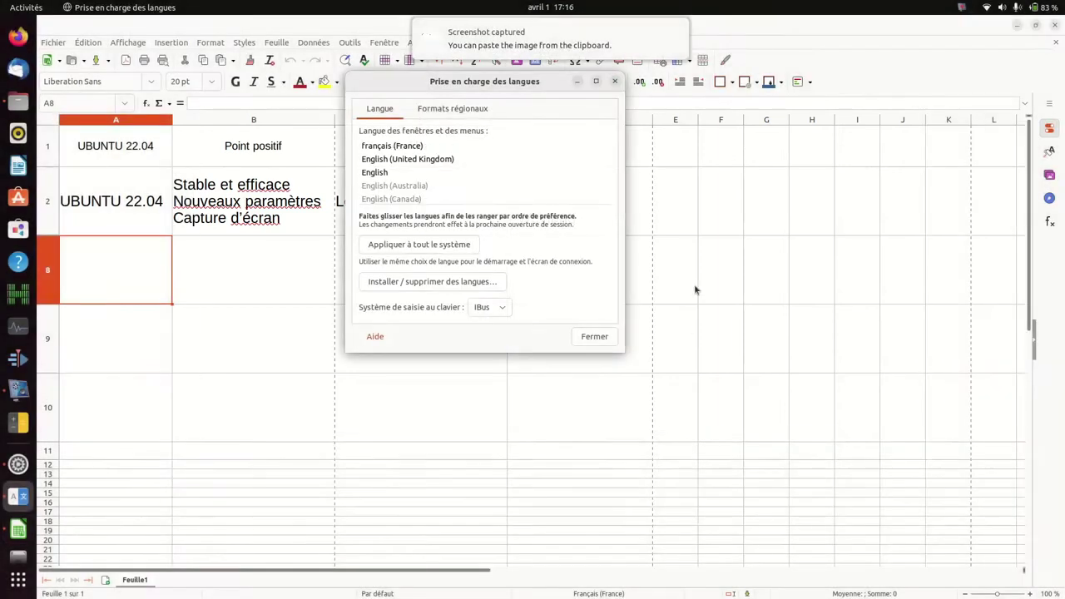
{"action": "left_click", "coordinate": [595, 336]}
{"action": "left_click", "coordinate": [18, 580]}
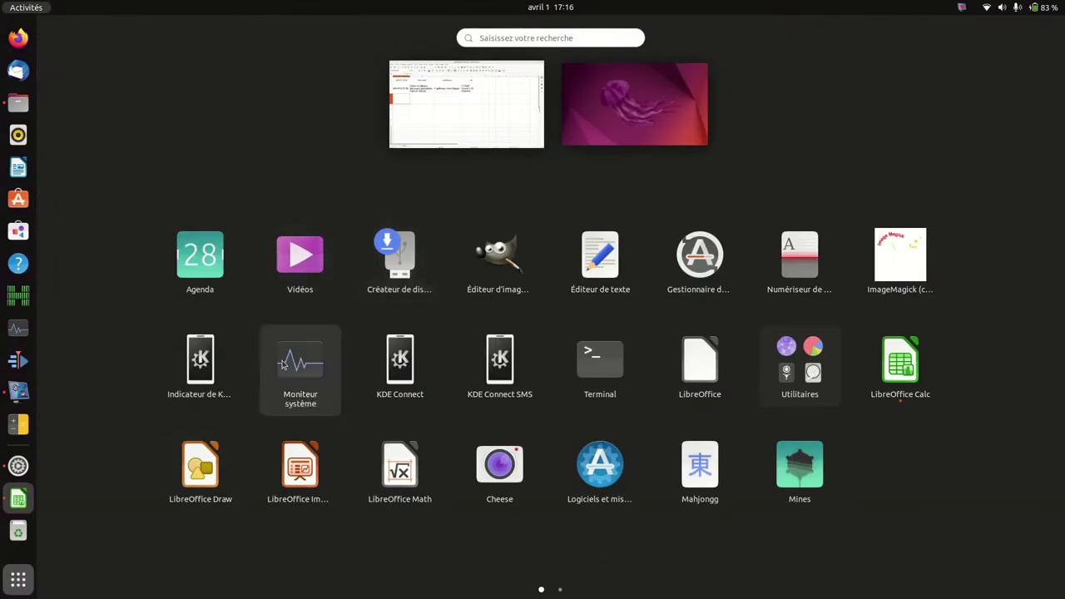
Step: Search 'd' in the overview, view Calculatrice's context menu, then dismiss the overview
{"action": "type", "text": "d"}
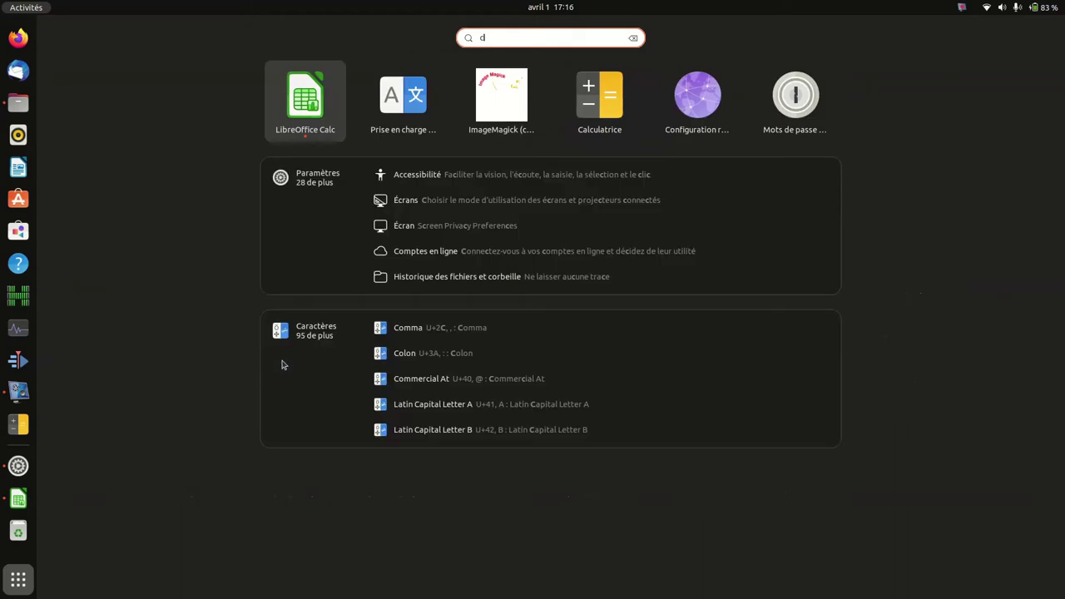
{"action": "right_click", "coordinate": [600, 114]}
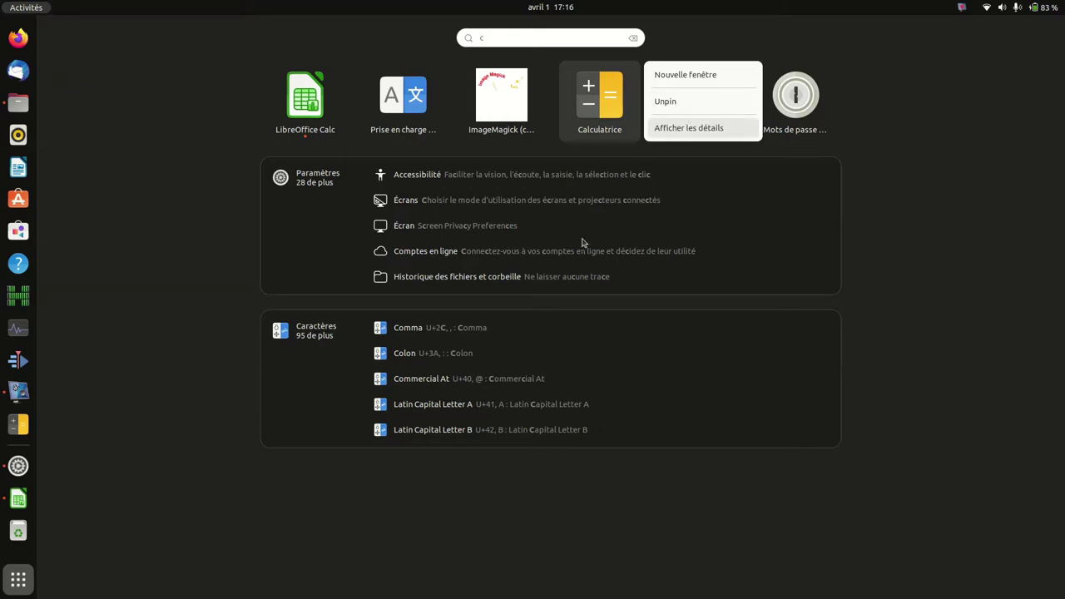
{"action": "key", "text": "Escape"}
{"action": "key", "text": "Escape"}
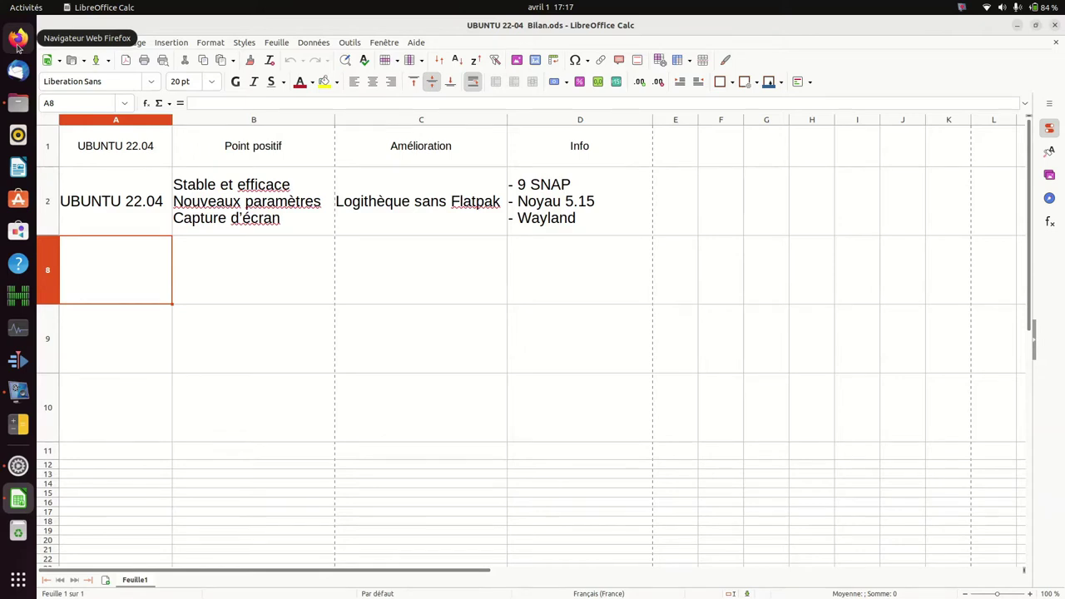
Step: In Firefox, go to the Libre à Quimperlé Tutoriels page and open the Ubuntu Flatpak tutorial in a new tab
{"action": "left_click", "coordinate": [16, 43]}
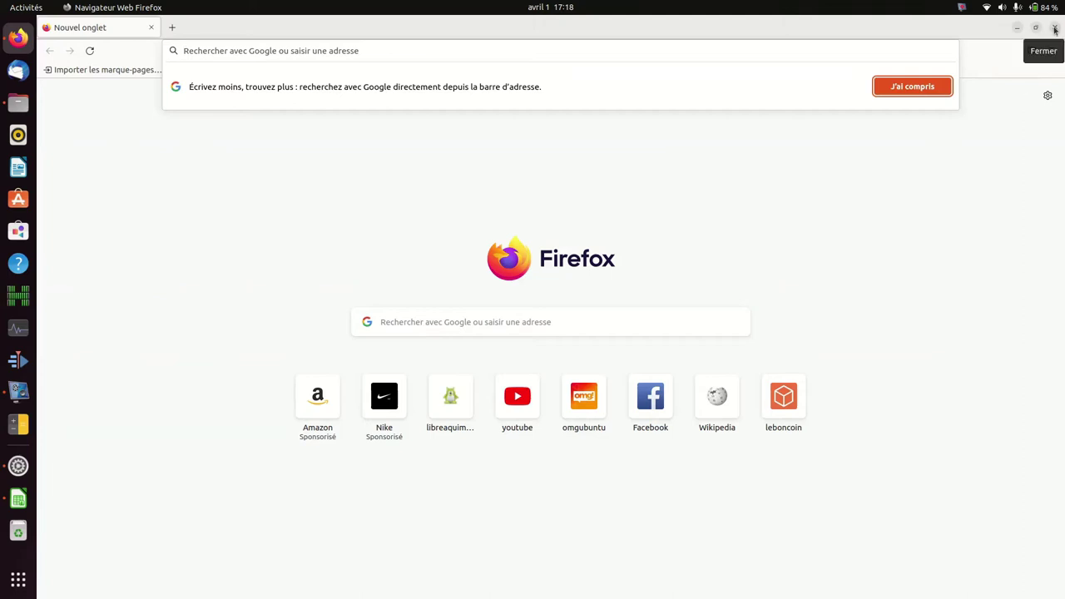
{"action": "left_click", "coordinate": [425, 366]}
{"action": "scroll", "coordinate": [425, 249], "scroll_direction": "down", "scroll_amount": 3}
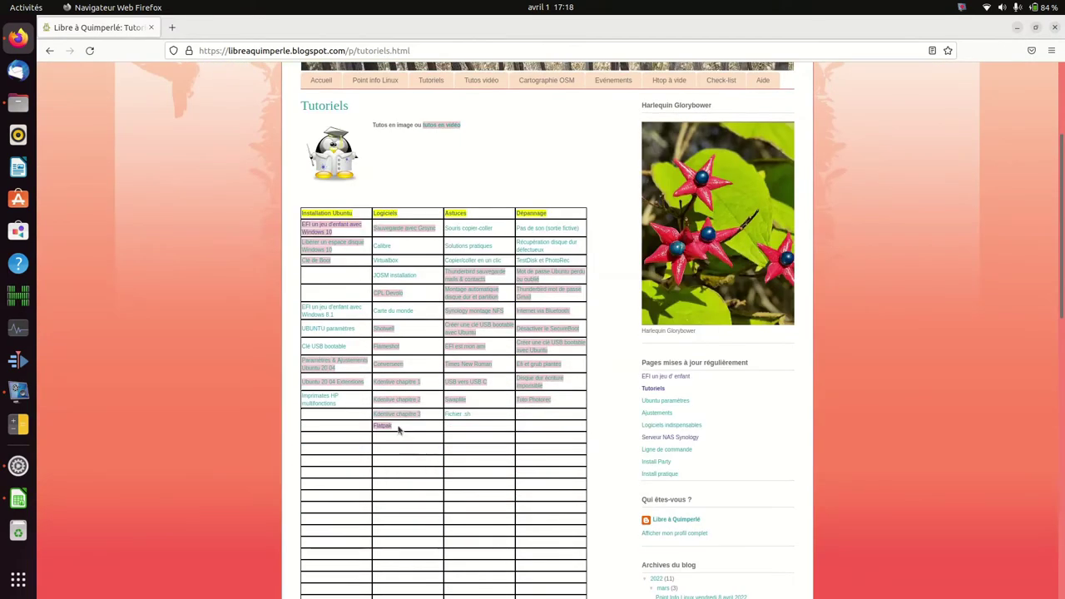
{"action": "left_click", "coordinate": [378, 427]}
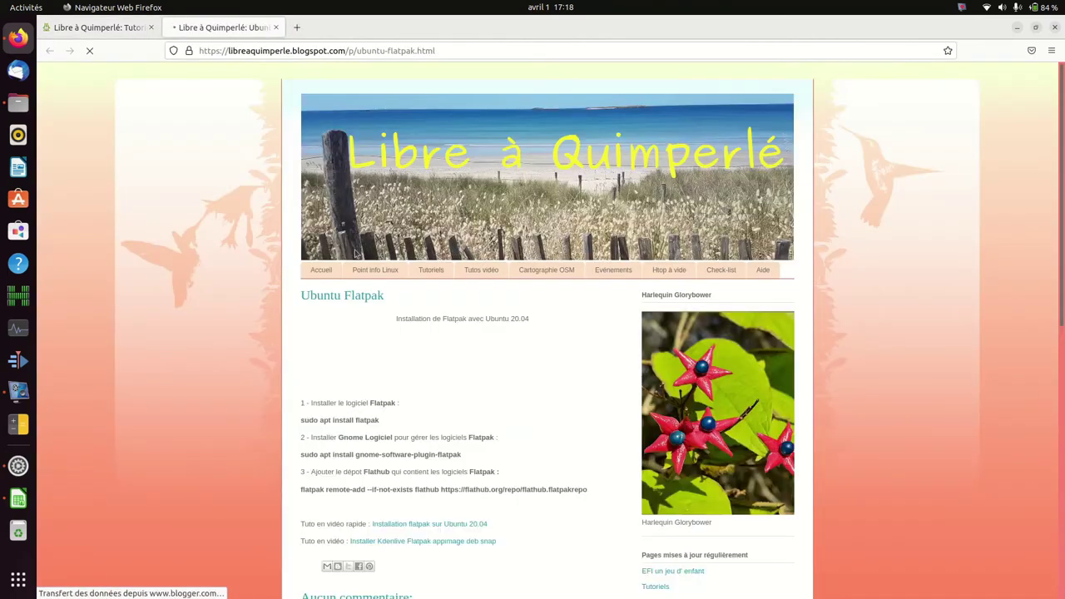
{"action": "scroll", "coordinate": [357, 325], "scroll_direction": "down", "scroll_amount": 3}
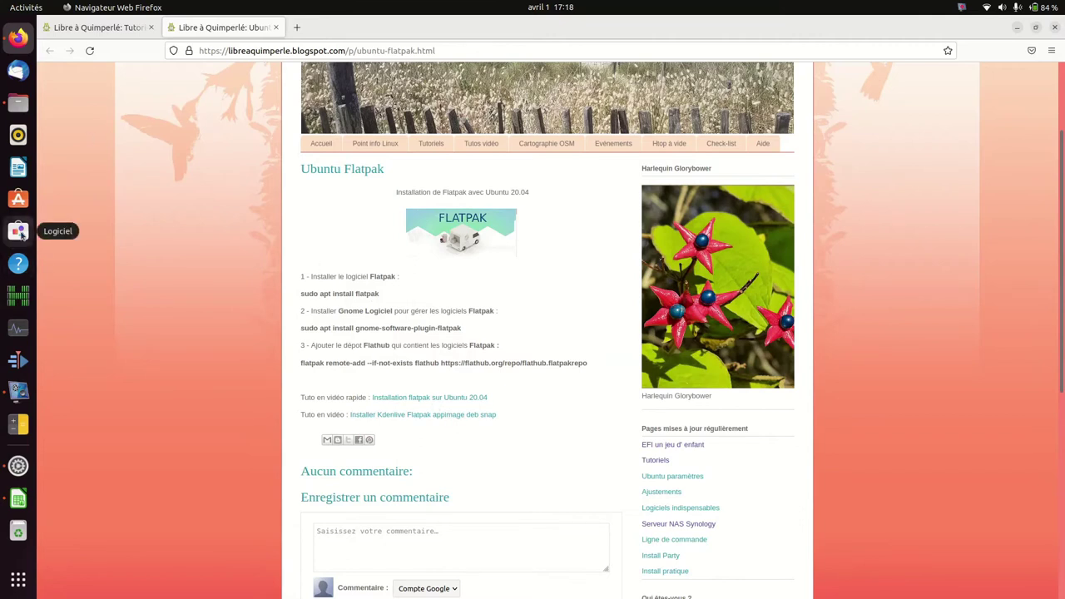
Step: Search 'kdenlive' in Logiciel and check the Snap result's Source dropdown
{"action": "left_click", "coordinate": [19, 232]}
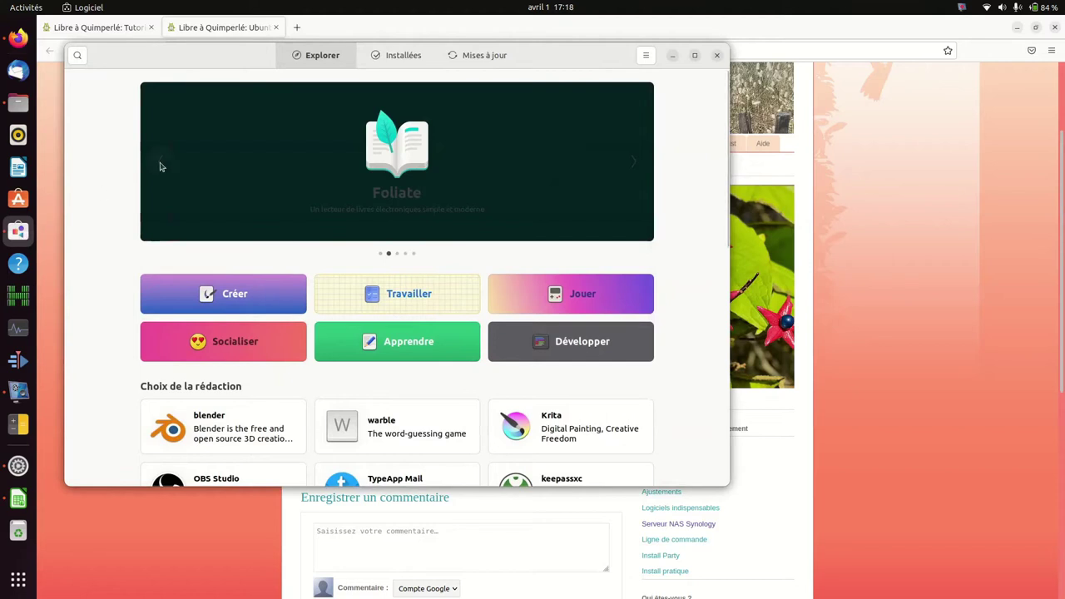
{"action": "type", "text": "ke"}
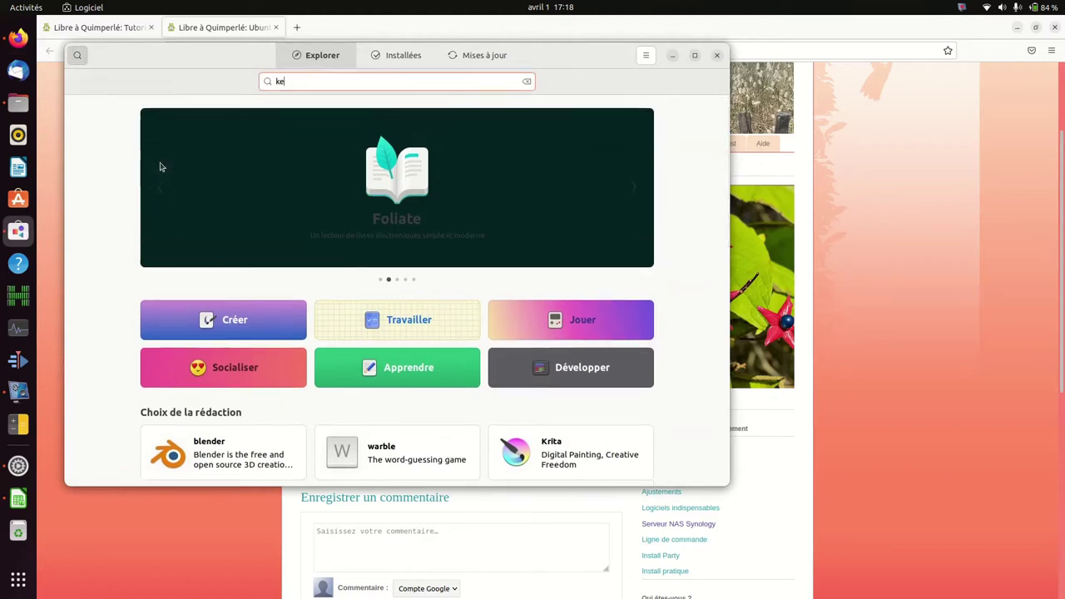
{"action": "type", "text": "ndenli"}
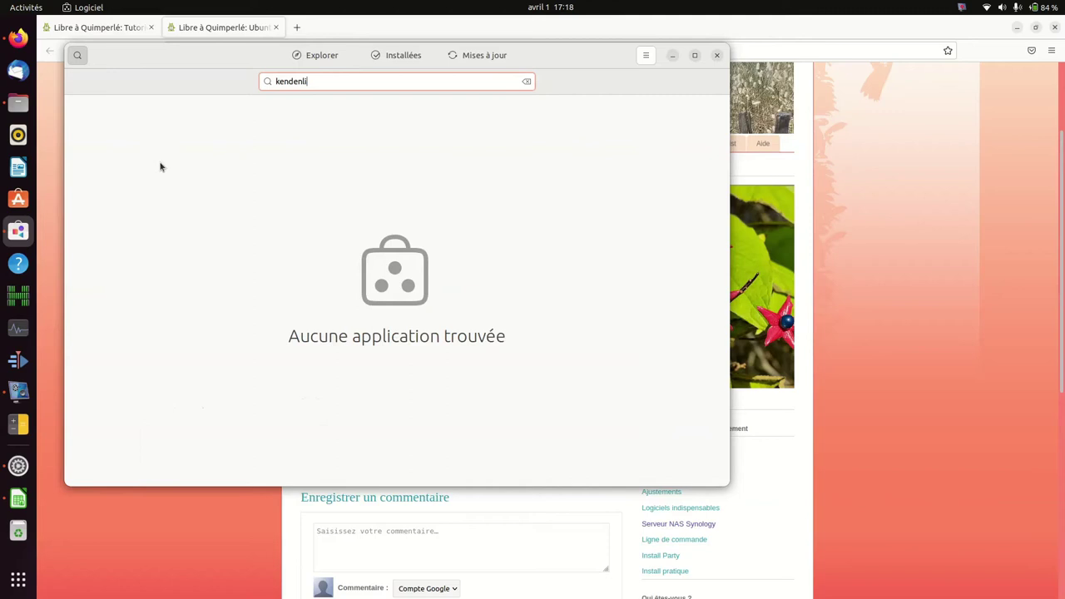
{"action": "key", "text": "ctrl+a"}
{"action": "type", "text": "kdenlive"}
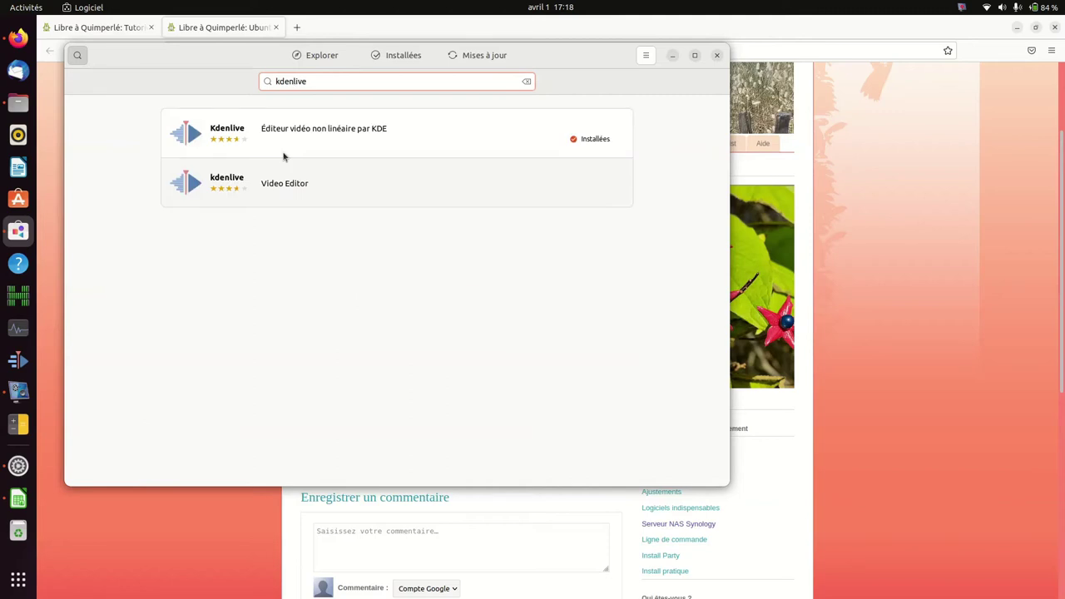
{"action": "left_click", "coordinate": [345, 193]}
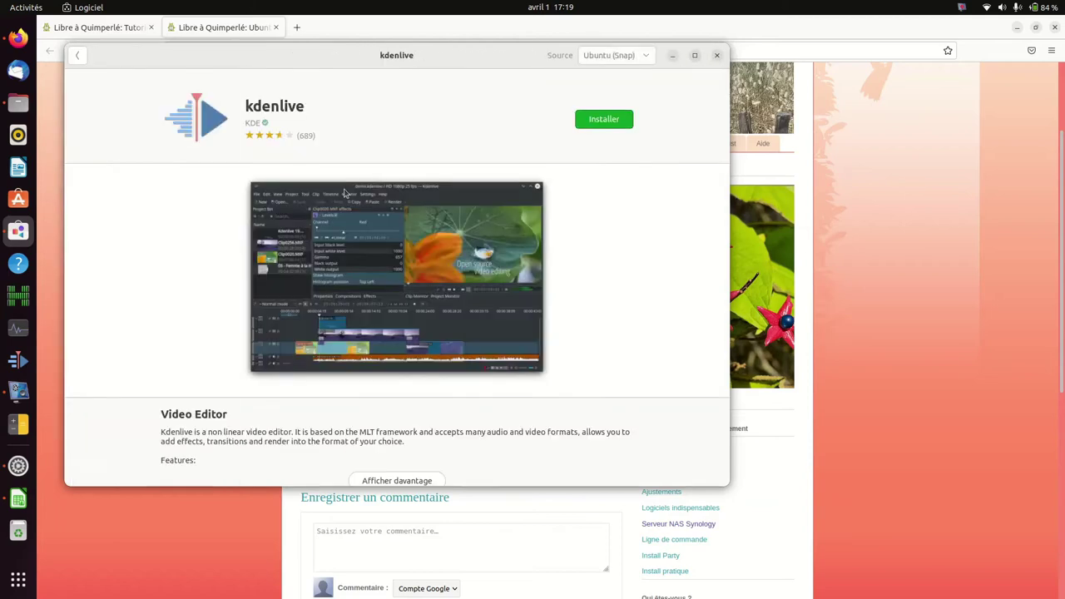
{"action": "left_click", "coordinate": [619, 58]}
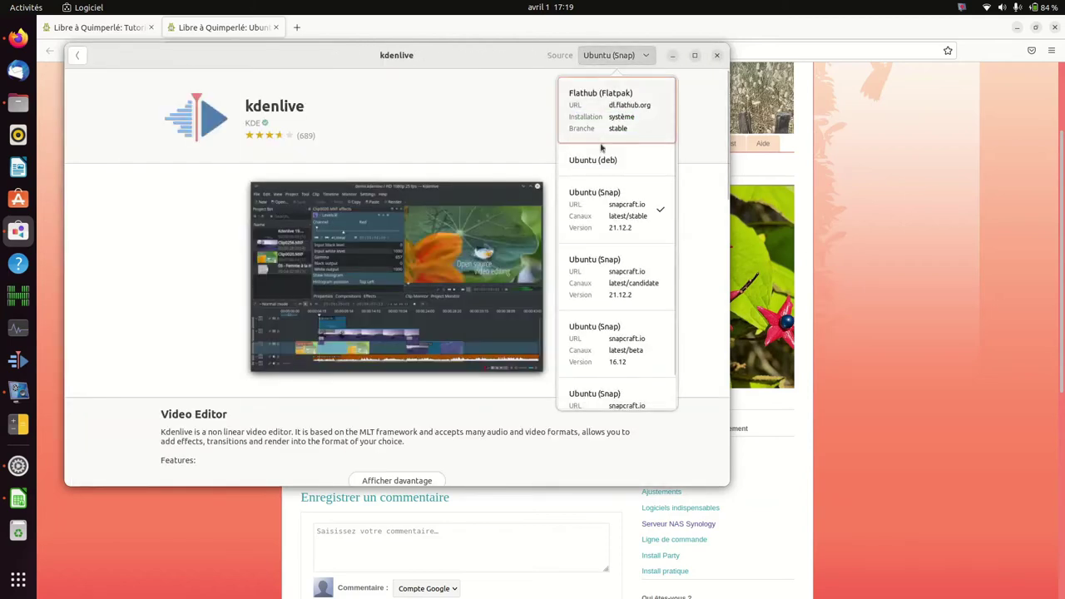
{"action": "left_click", "coordinate": [80, 59]}
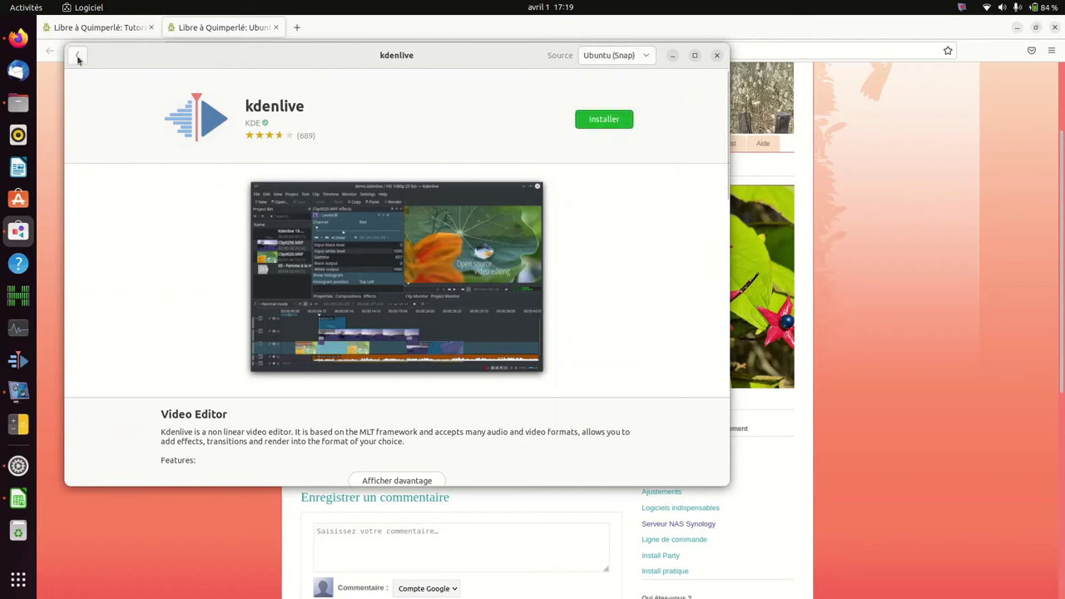
Step: Check the installed Kdenlive's sources (Ubuntu deb, Flathub), then close Ubuntu Software
{"action": "left_click", "coordinate": [78, 56]}
{"action": "left_click", "coordinate": [270, 139]}
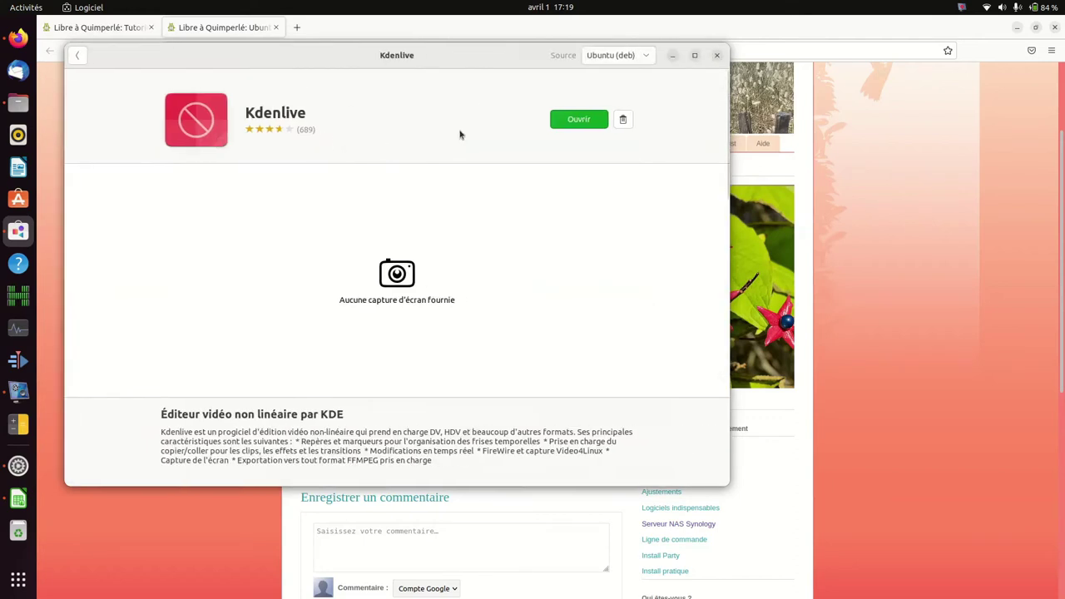
{"action": "left_click", "coordinate": [628, 58]}
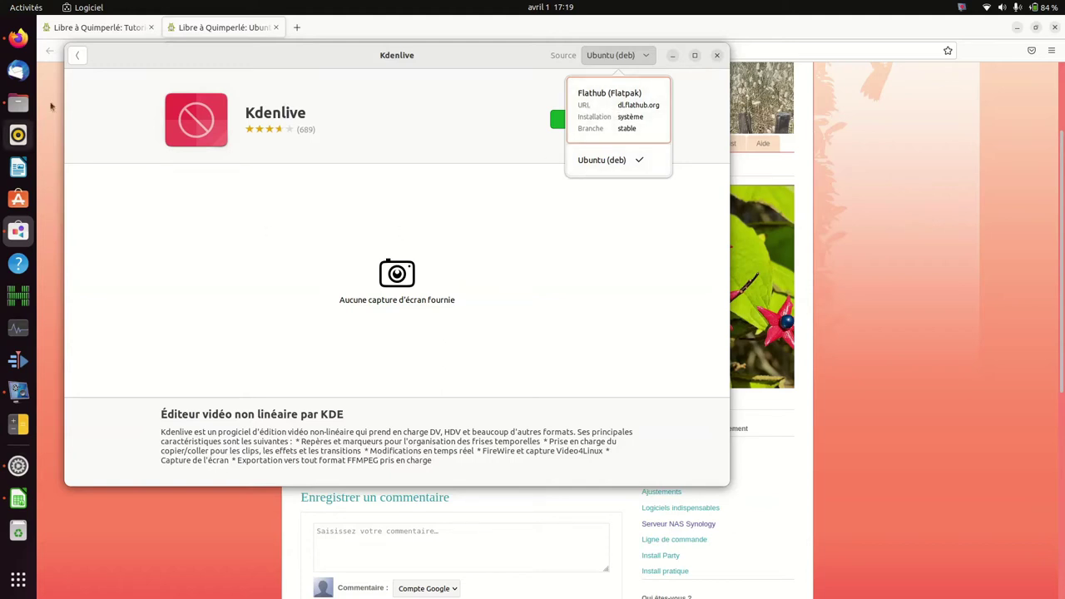
{"action": "left_click", "coordinate": [71, 64]}
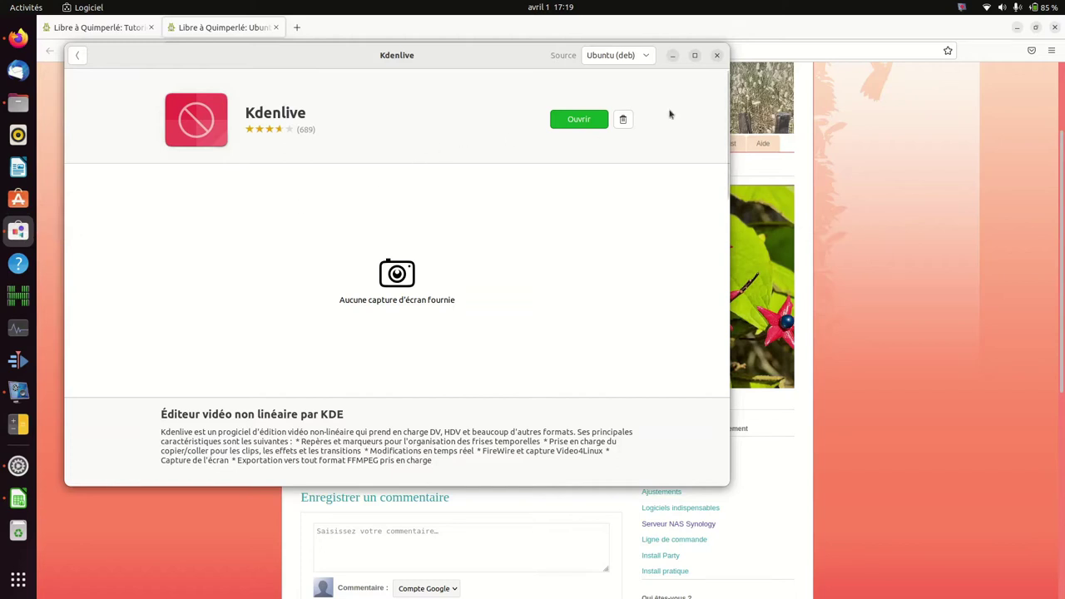
{"action": "left_click", "coordinate": [717, 56]}
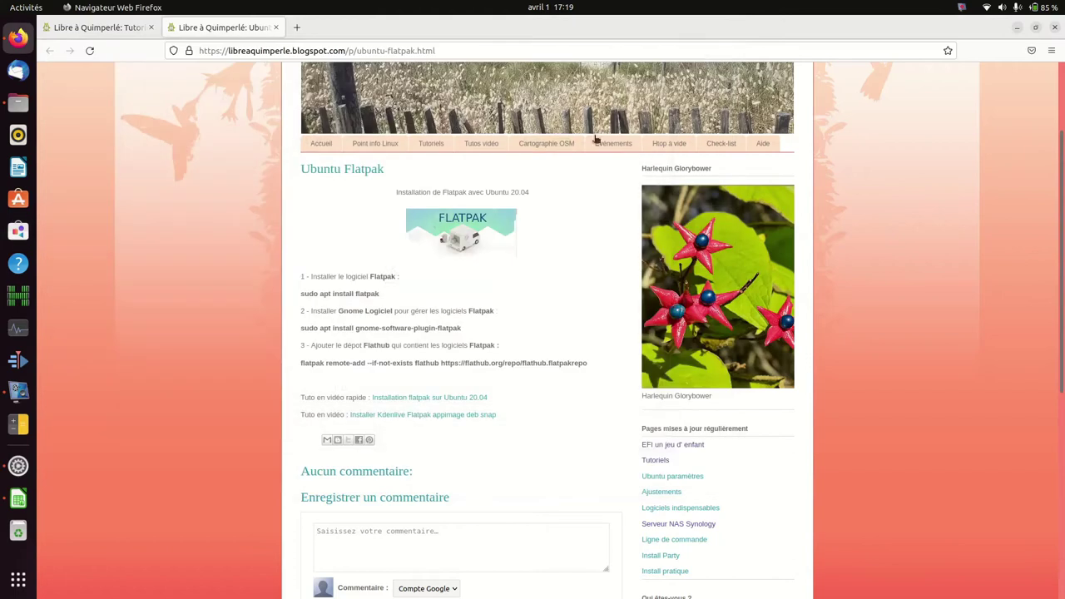
Step: Leave Firefox via the LibreOffice Calc dock icon, returning to the Ubuntu desktop
{"action": "left_click", "coordinate": [18, 500]}
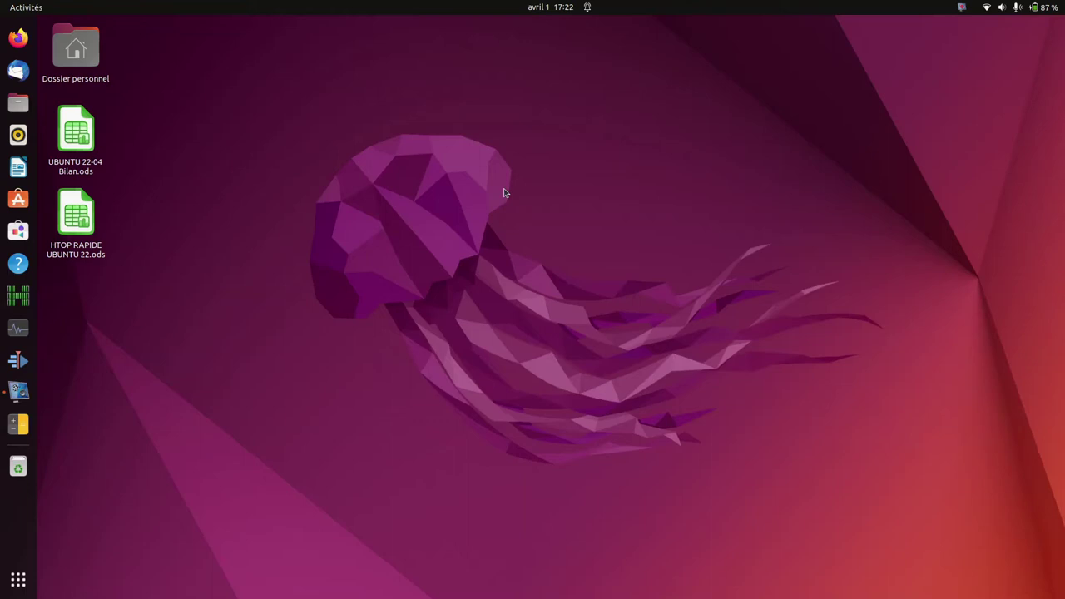
{"action": "type", "text": "bila"}
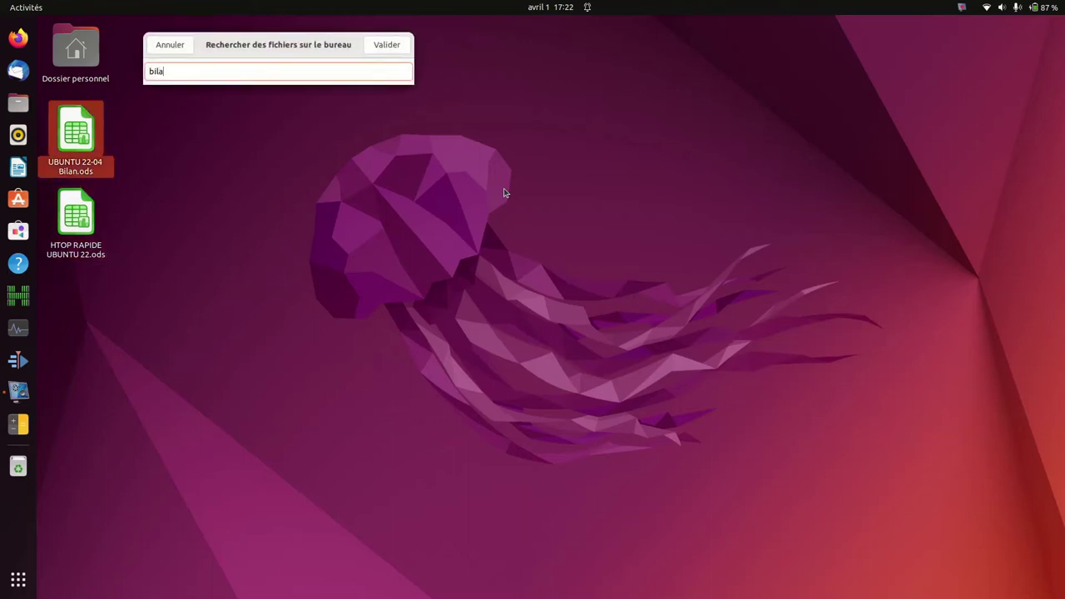
{"action": "left_click", "coordinate": [92, 133]}
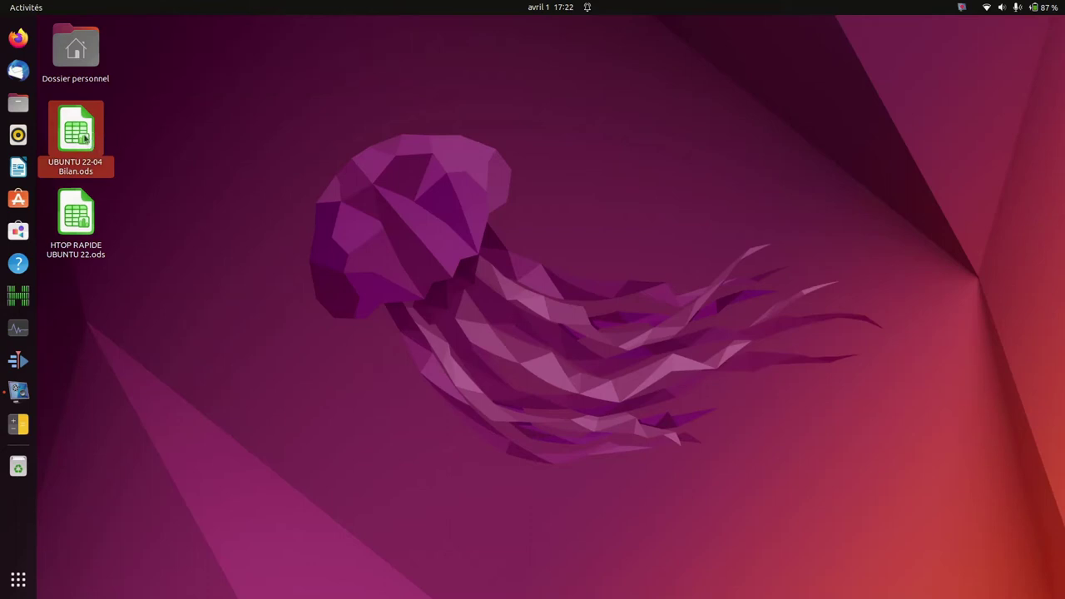
{"action": "left_click", "coordinate": [385, 304]}
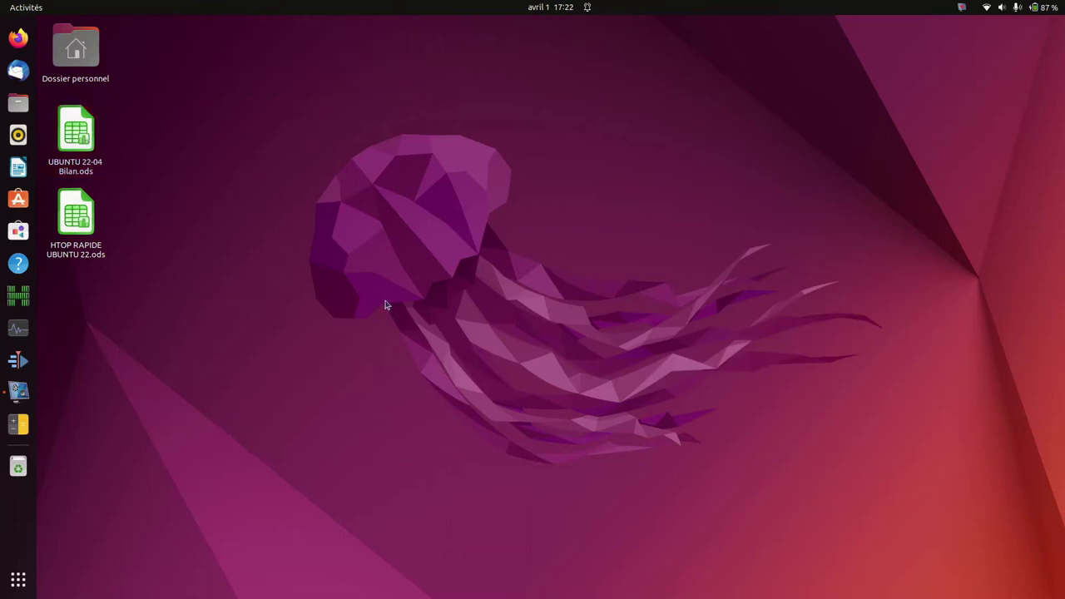
{"action": "type", "text": "rapa"}
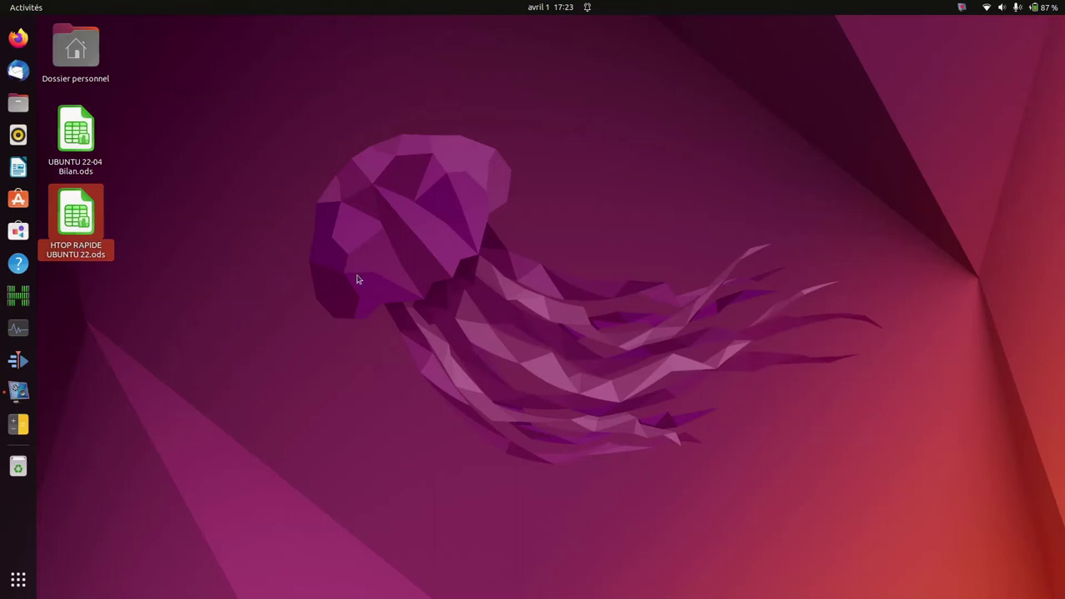
{"action": "left_click", "coordinate": [274, 267]}
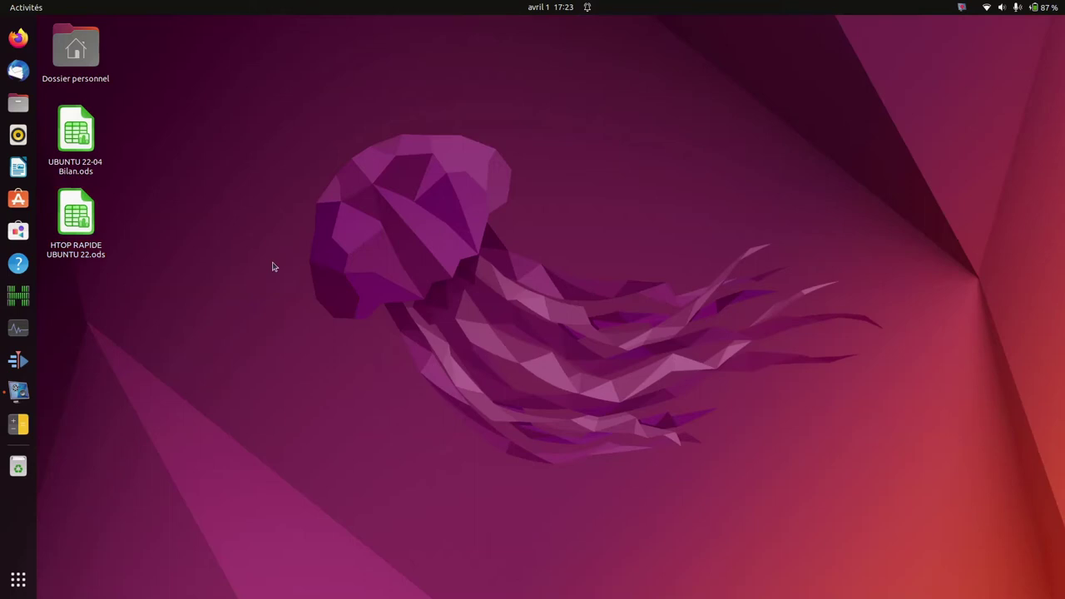
{"action": "type", "text": "22"}
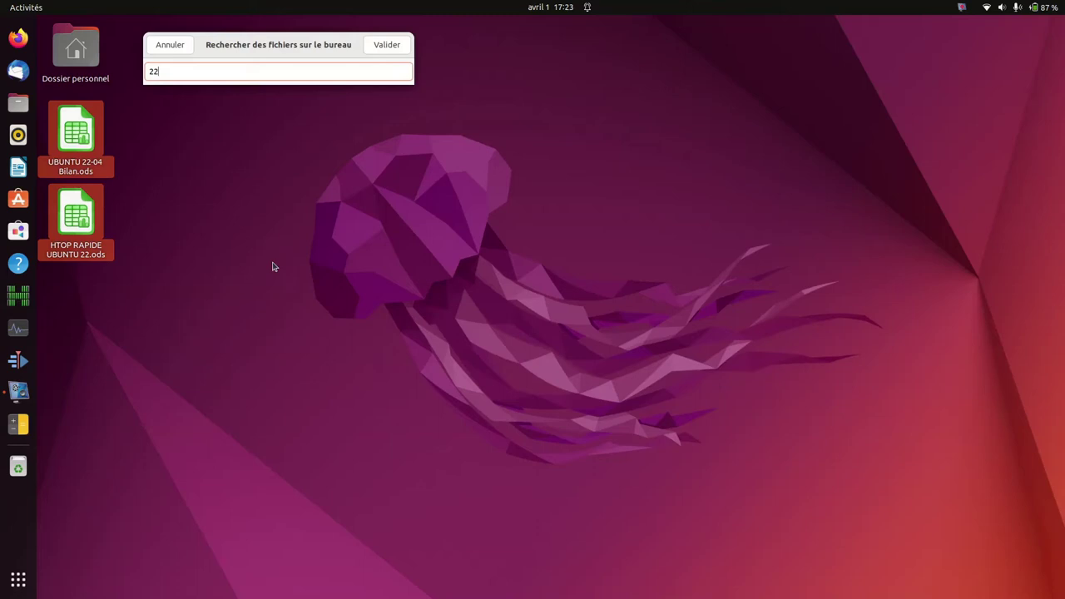
{"action": "key", "text": "Return"}
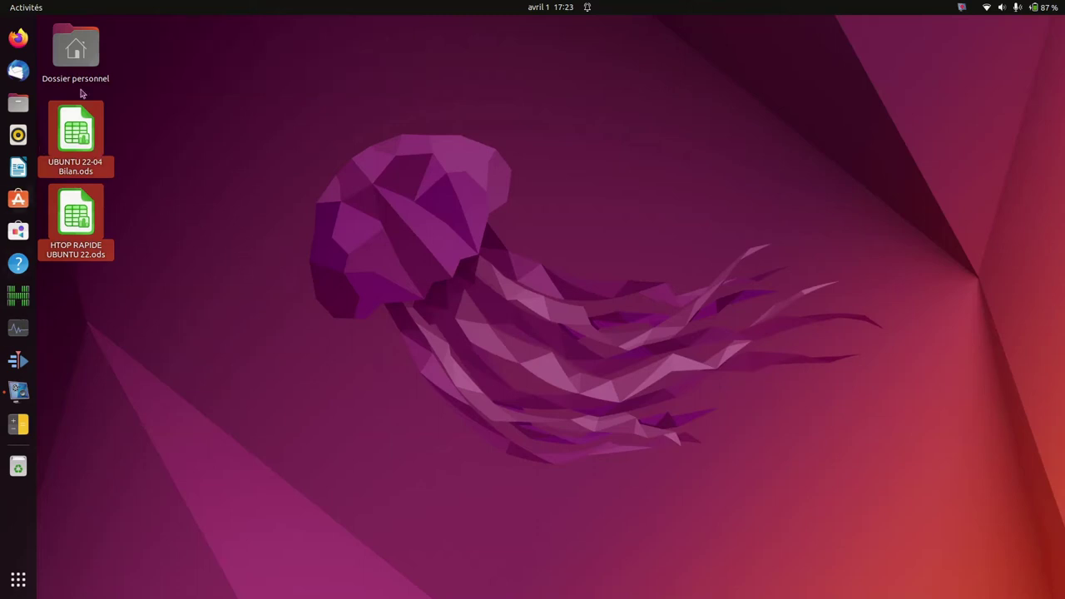
{"action": "left_click", "coordinate": [362, 372]}
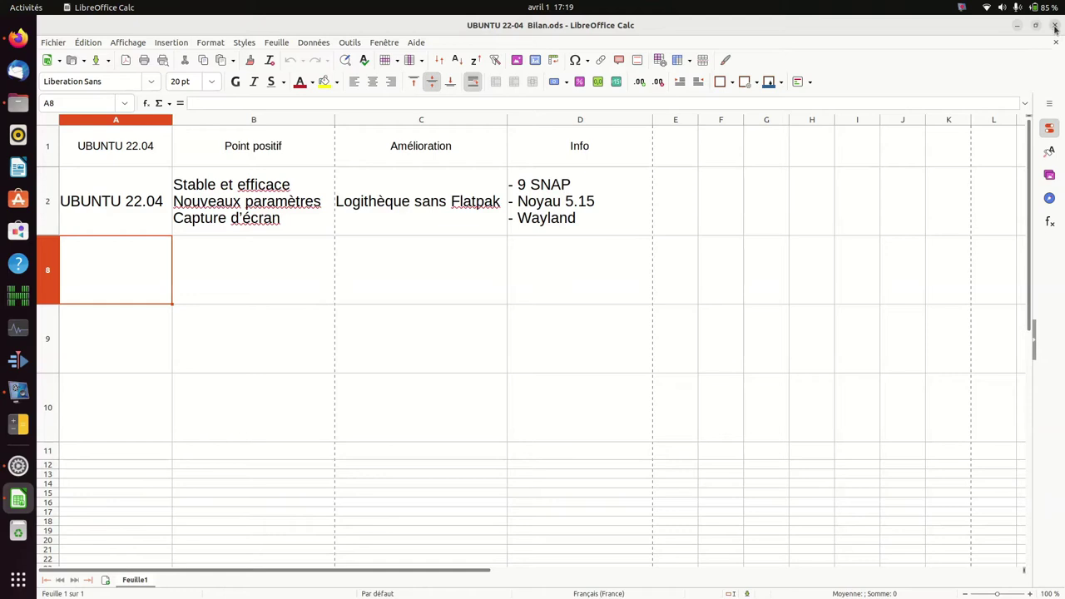
Step: Close the Bilan.ods spreadsheet, the Firefox Flatpak page and the Settings window
{"action": "left_click", "coordinate": [1054, 27]}
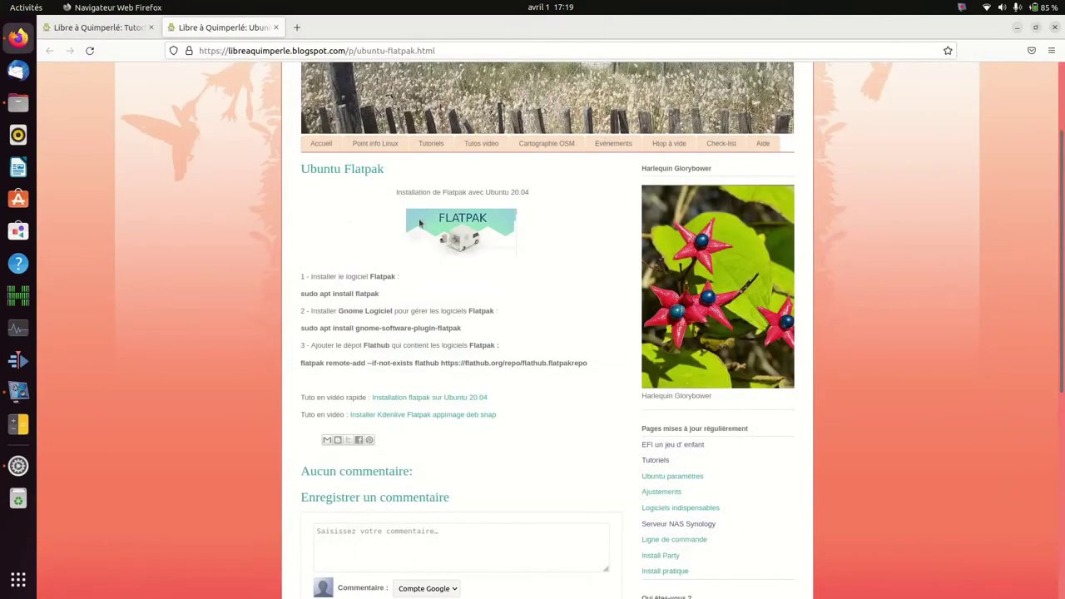
{"action": "left_click", "coordinate": [1055, 27]}
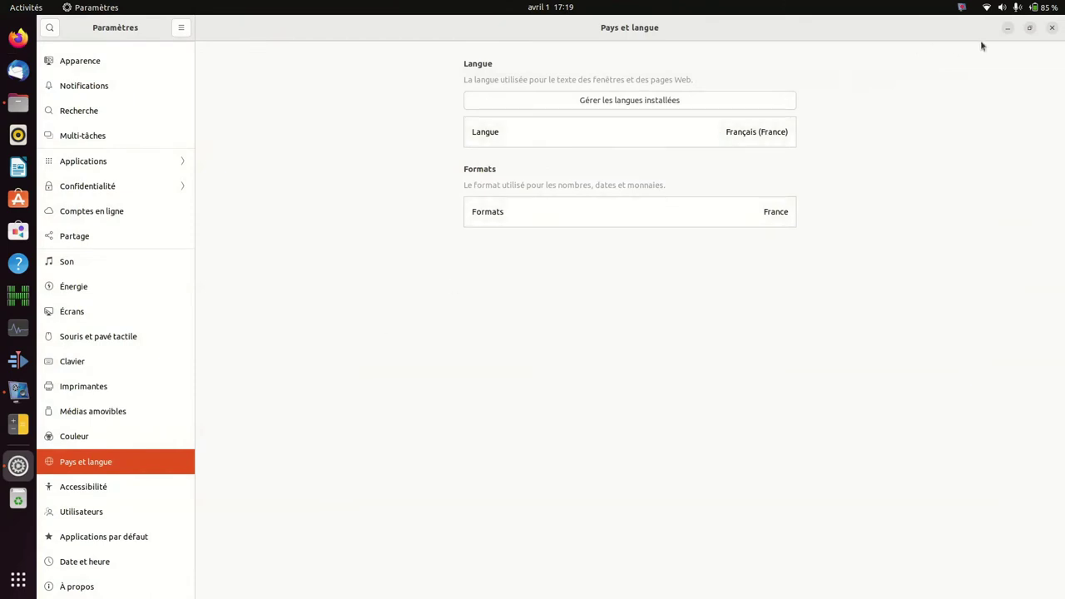
{"action": "left_click", "coordinate": [1052, 28]}
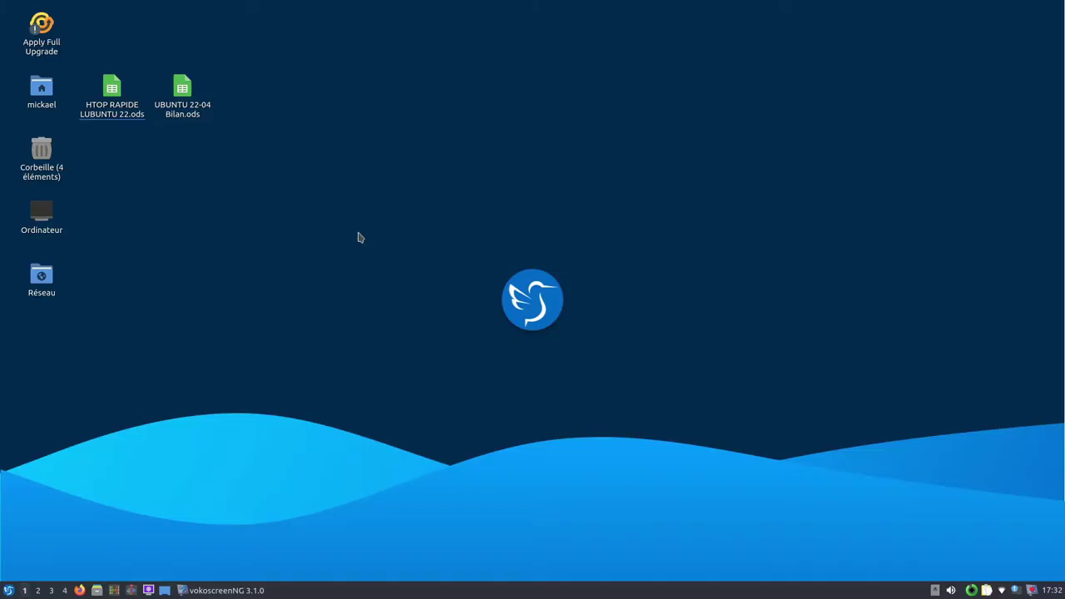
Step: Open HTOP RAPIDE LUBUNTU 22.ods from the Lubuntu desktop
{"action": "double_click", "coordinate": [110, 107]}
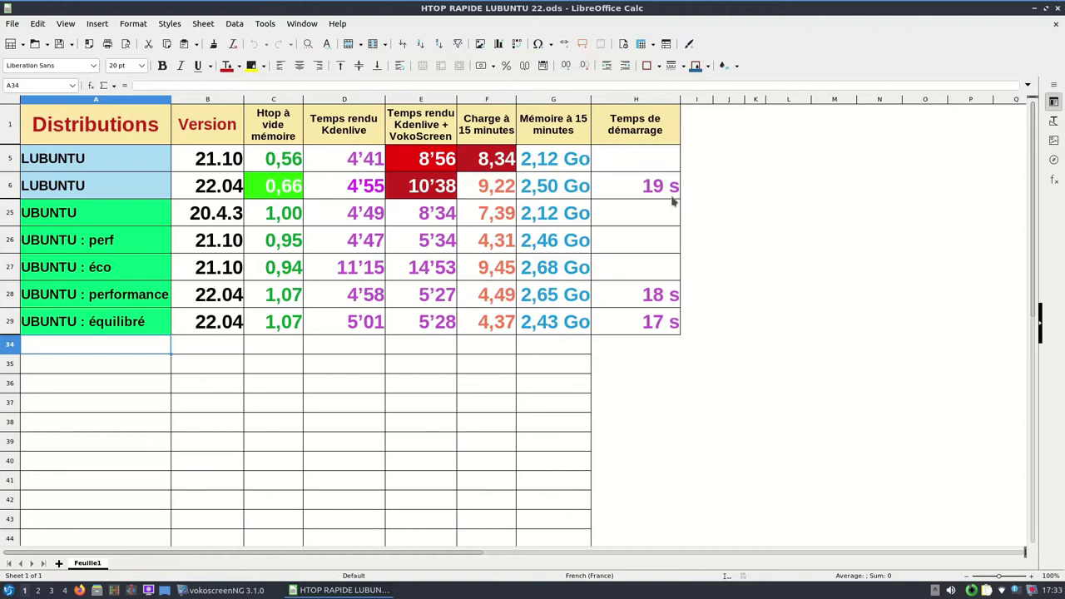
Step: In a new terminal, run systemd-analyze time (21.773 s startup), then rerun neofetch
{"action": "key", "text": "ctrl+alt+t"}
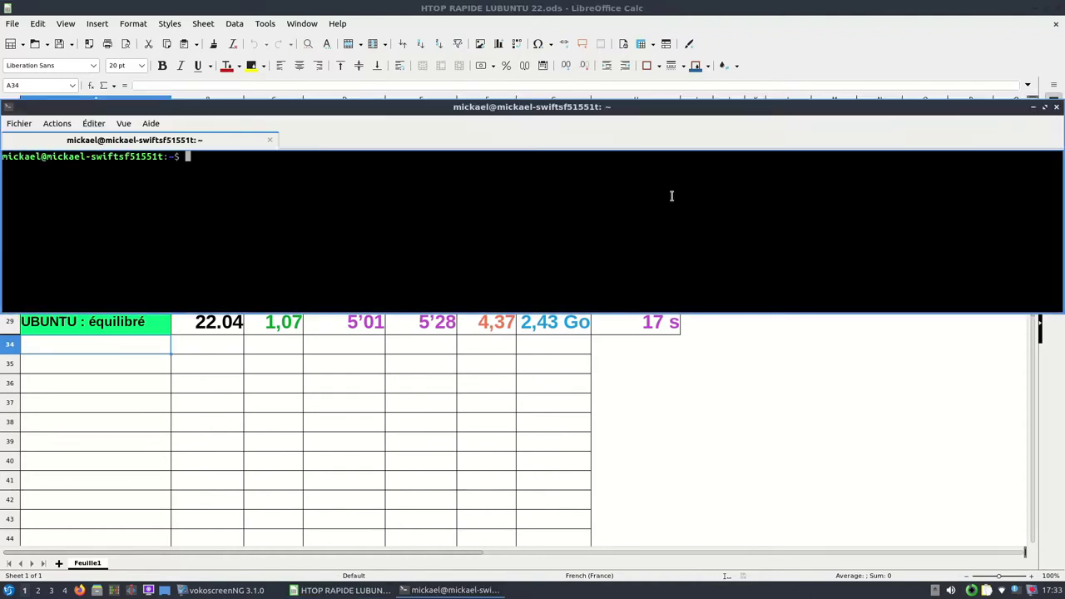
{"action": "type", "text": "neofetch"}
{"action": "key", "text": "Up"}
{"action": "key", "text": "Return"}
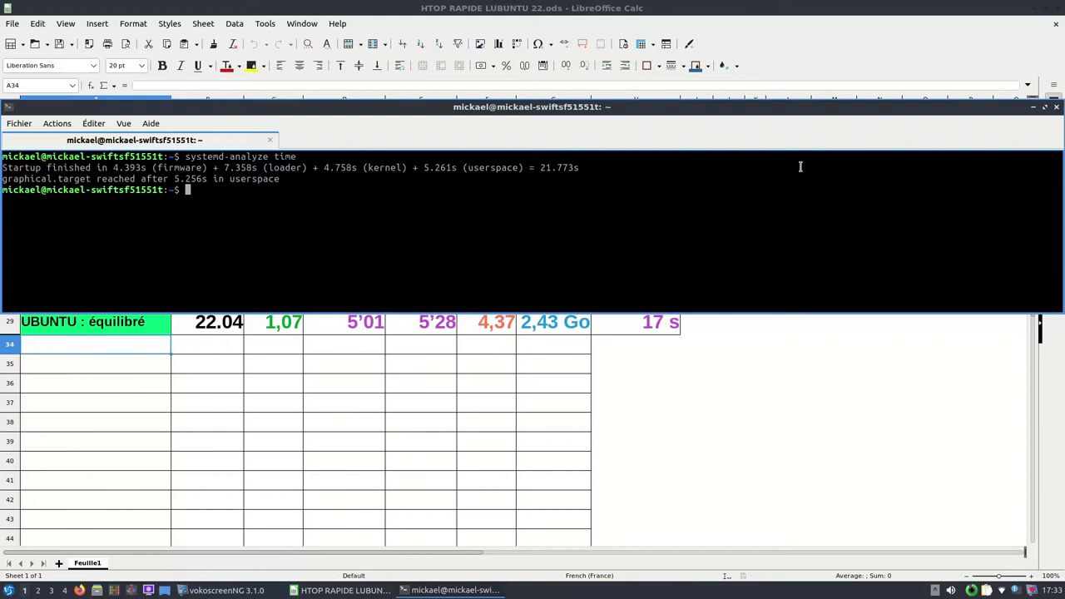
{"action": "key", "text": "Up"}
{"action": "key", "text": "Up"}
{"action": "key", "text": "Return"}
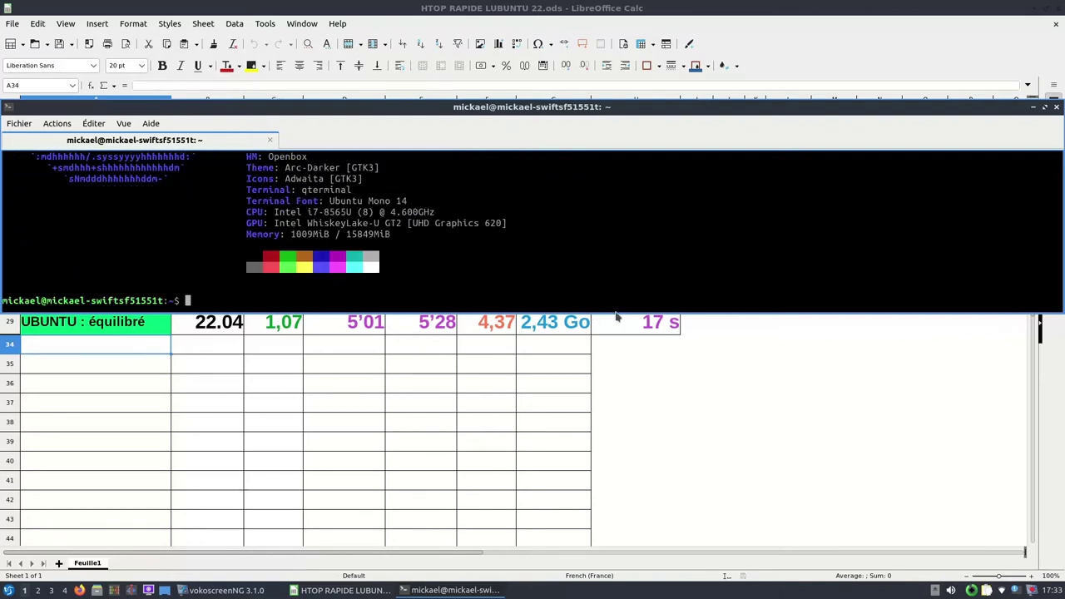
Step: Enlarge the terminal and highlight the neofetch Packages, Shell and DE: LXQt lines
{"action": "left_click_drag", "start_coordinate": [624, 309], "coordinate": [594, 462]}
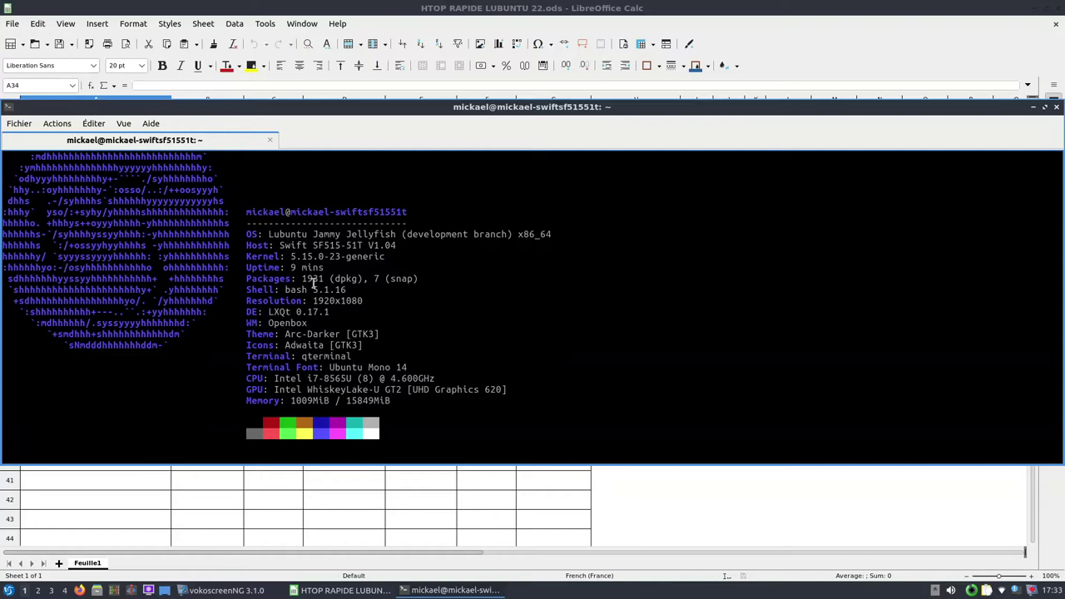
{"action": "left_click_drag", "start_coordinate": [246, 279], "coordinate": [433, 286]}
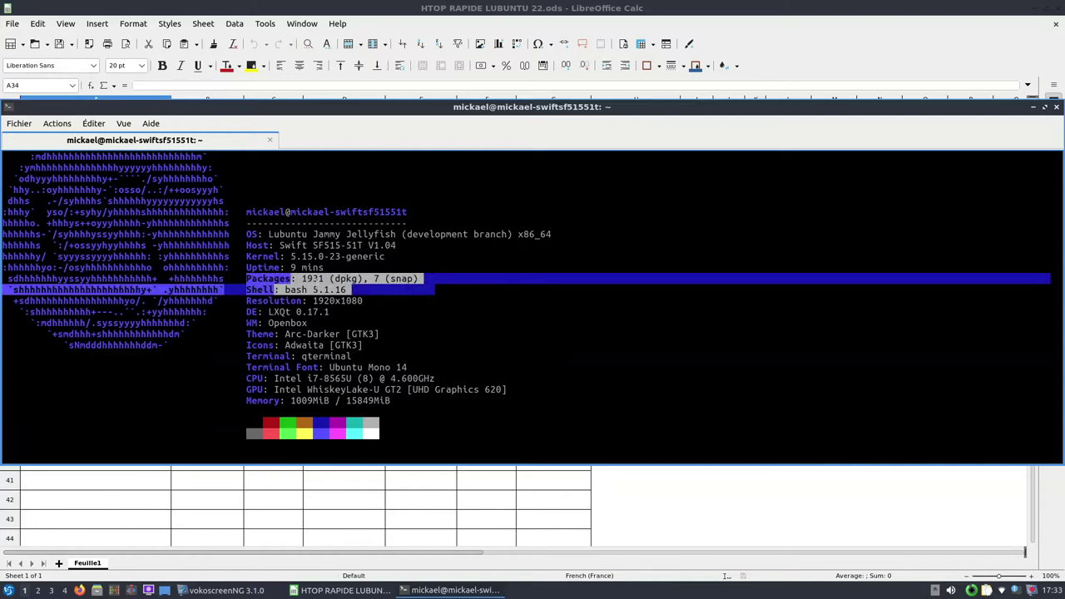
{"action": "left_click", "coordinate": [431, 284]}
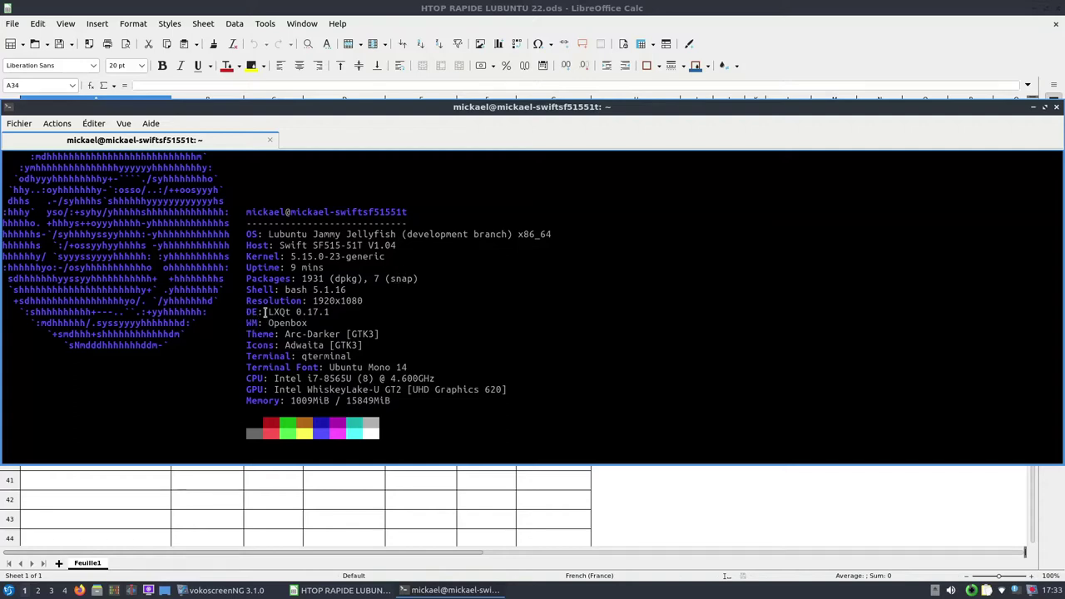
{"action": "left_click_drag", "start_coordinate": [248, 310], "coordinate": [335, 313]}
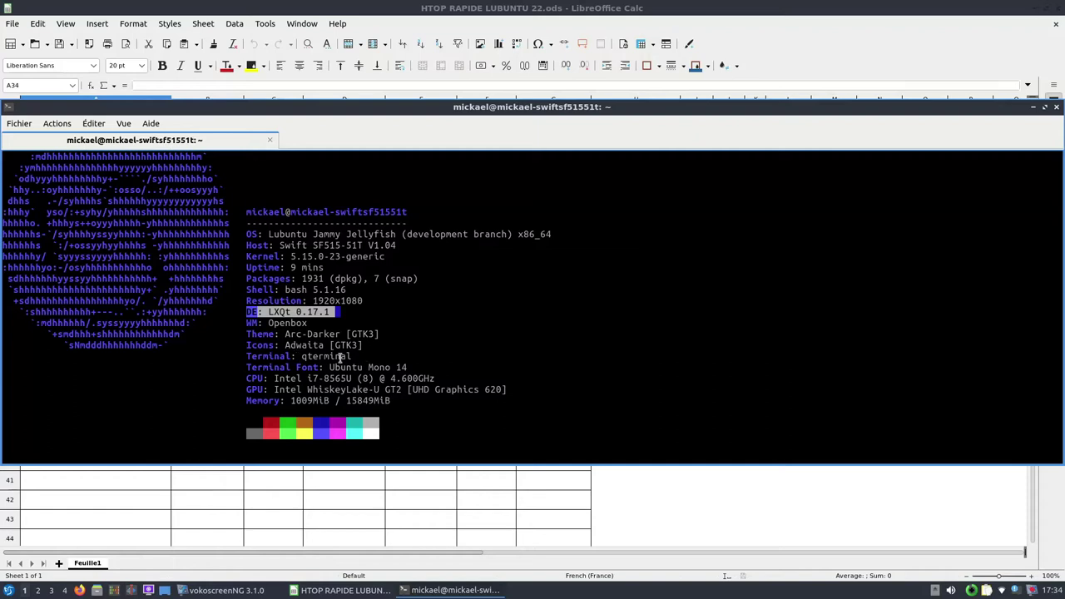
{"action": "scroll", "coordinate": [318, 397], "scroll_direction": "down", "scroll_amount": 2}
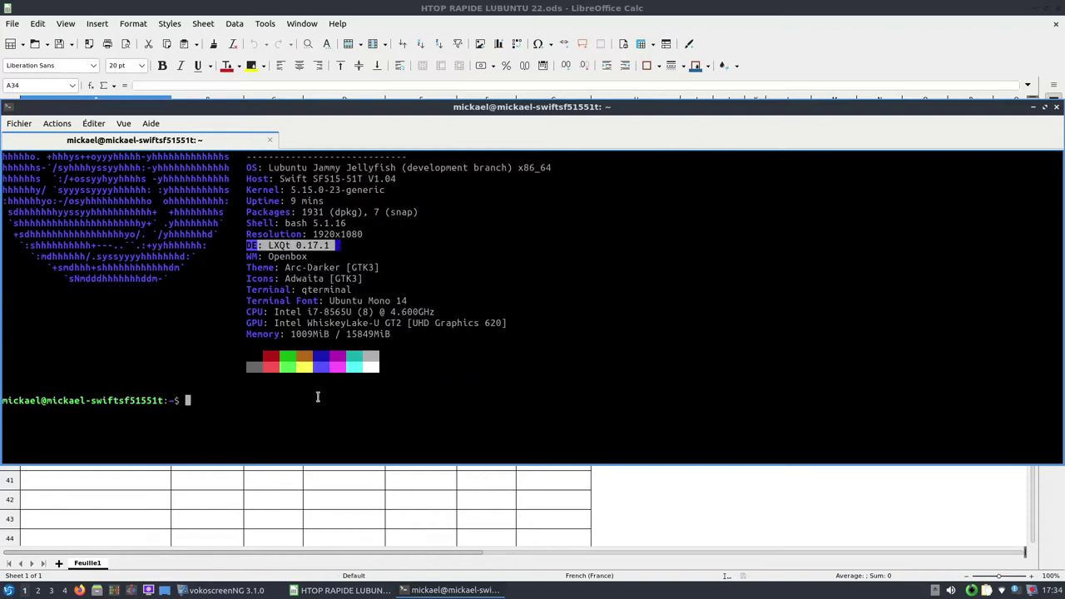
{"action": "left_click", "coordinate": [229, 400]}
Step: Recall and run snap list, showing six snaps including firefox 98.0.2-1
{"action": "key", "text": "Up"}
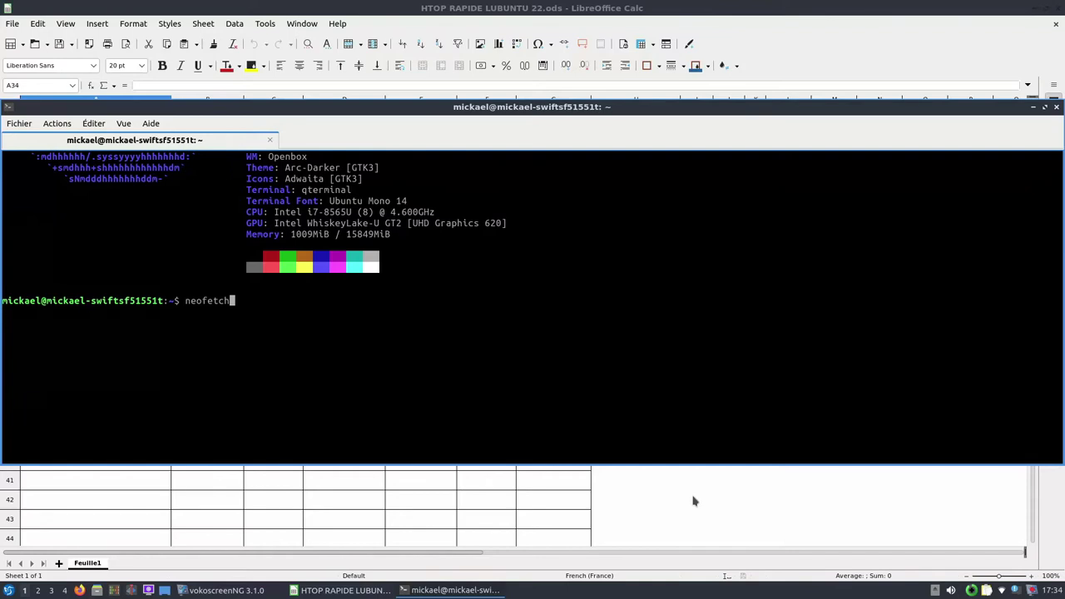
{"action": "key", "text": "Up"}
{"action": "key", "text": "Down"}
{"action": "key", "text": "Up"}
{"action": "key", "text": "Down"}
{"action": "key", "text": "Up"}
{"action": "key", "text": "Up"}
{"action": "key", "text": "Return"}
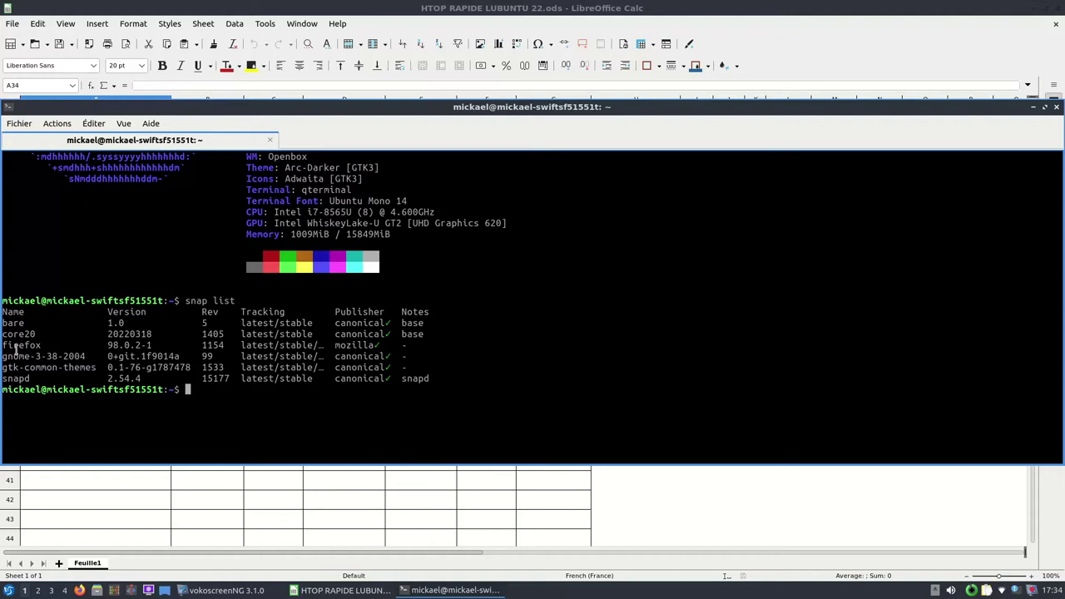
Step: Highlight the firefox 98.0.2-1 snap row and launch Firefox from the taskbar
{"action": "left_click_drag", "start_coordinate": [4, 346], "coordinate": [188, 362]}
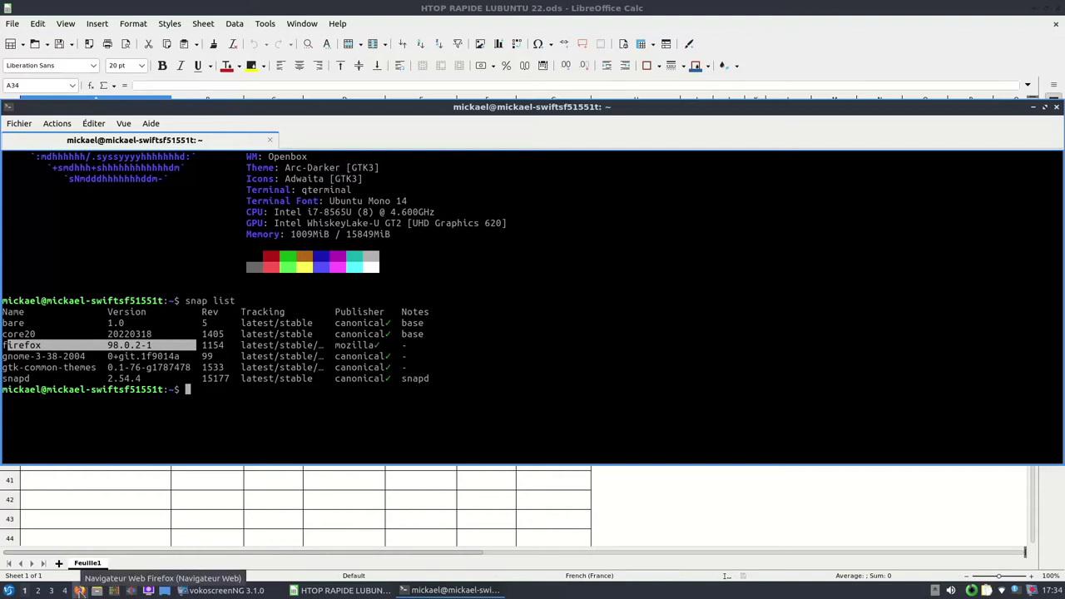
{"action": "left_click", "coordinate": [80, 590]}
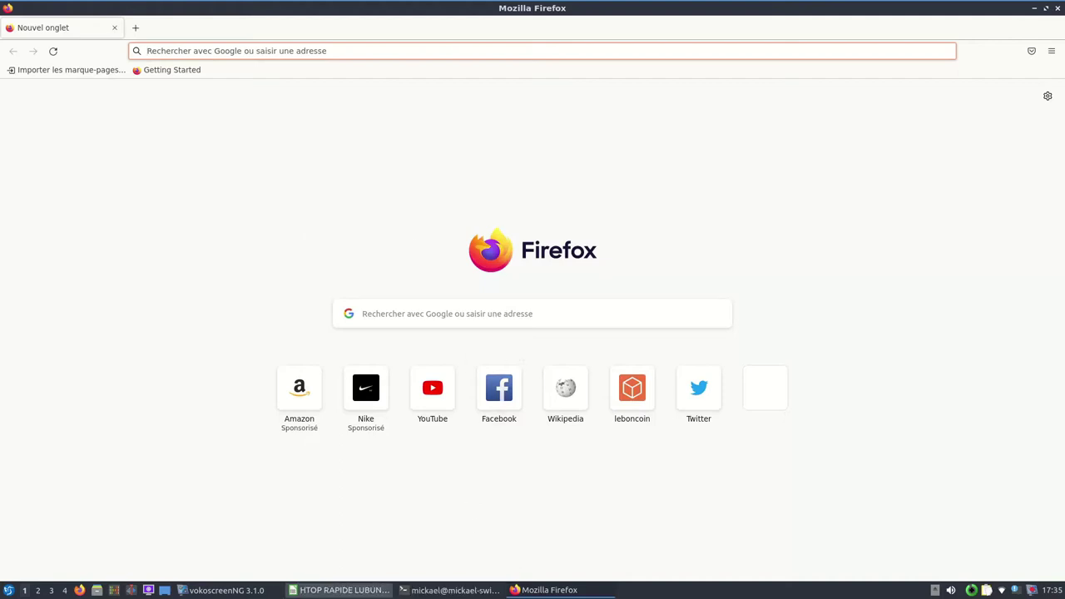
Step: Bring up HTOP RAPIDE LUBUNTU 22.ods, then close it and Firefox
{"action": "left_click", "coordinate": [337, 591]}
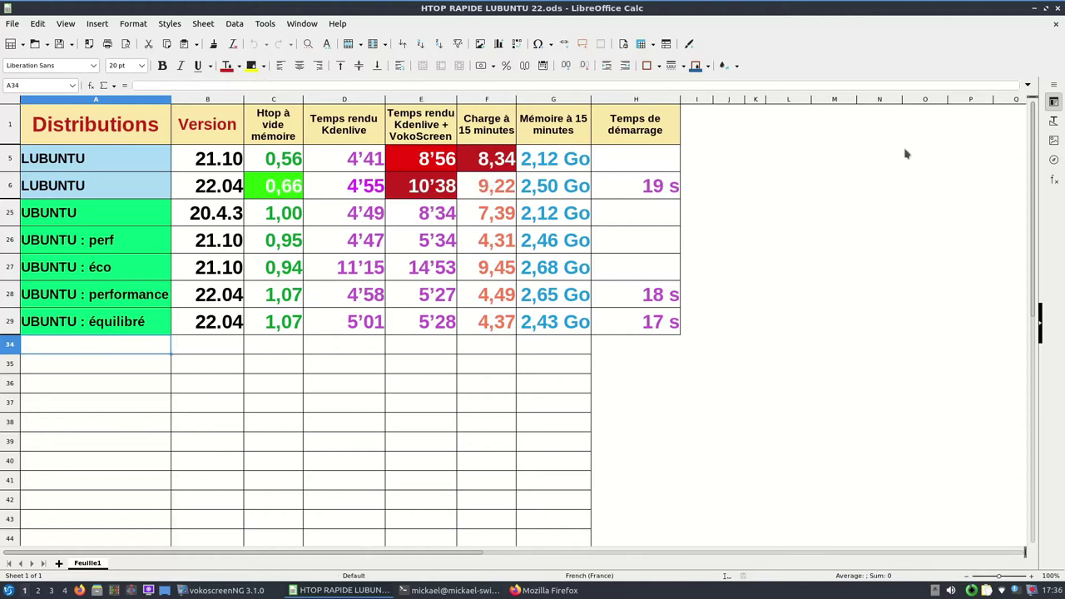
{"action": "left_click", "coordinate": [1056, 7]}
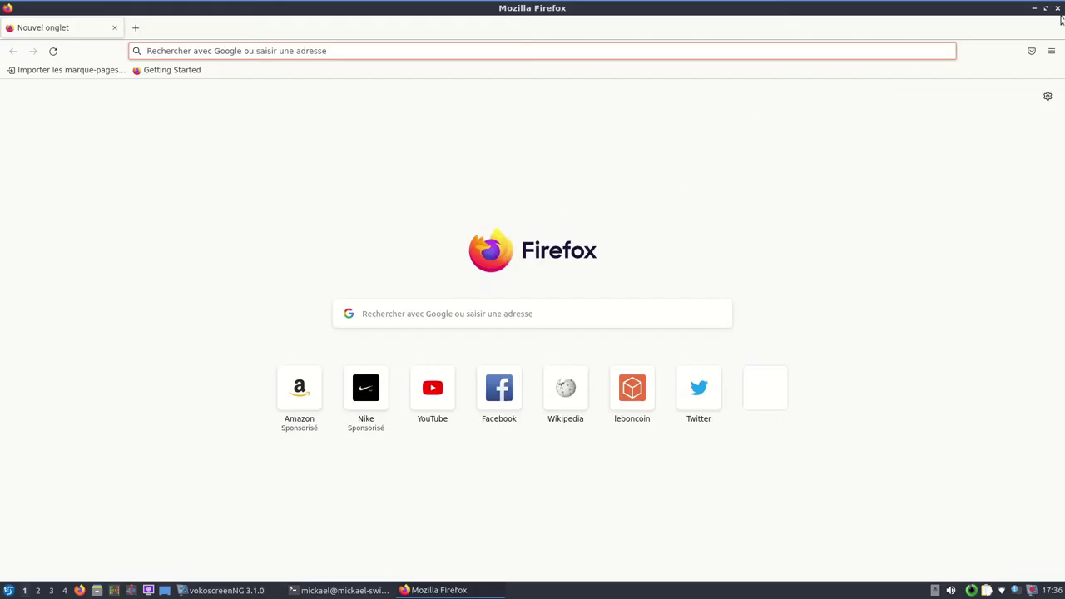
{"action": "left_click", "coordinate": [1056, 7]}
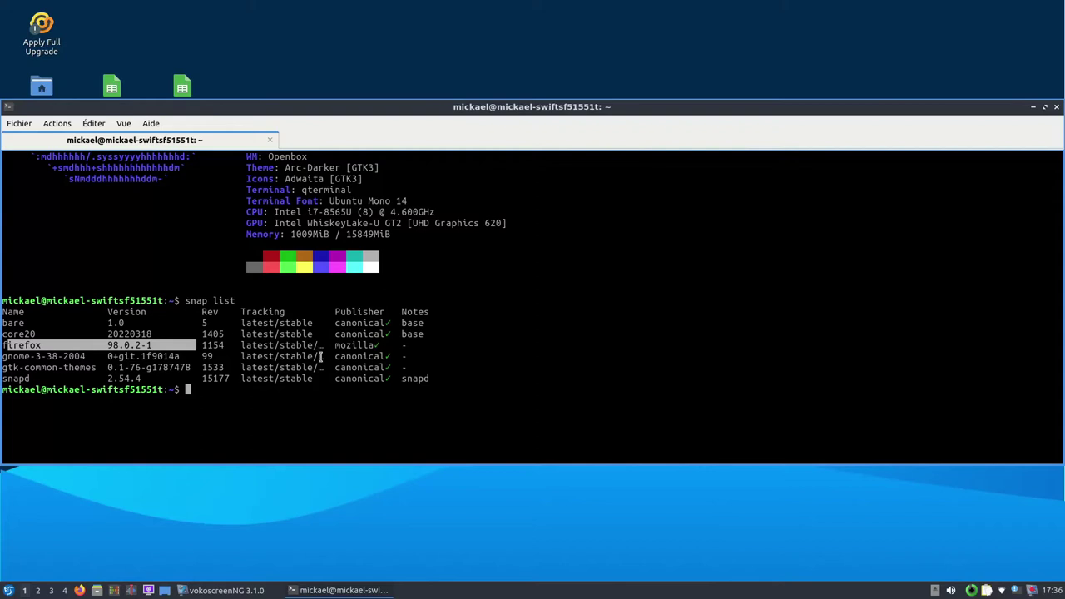
Step: Open UBUNTU 22-04 Bilan.ods, scroll up to its header row, and open the application menu
{"action": "double_click", "coordinate": [182, 88]}
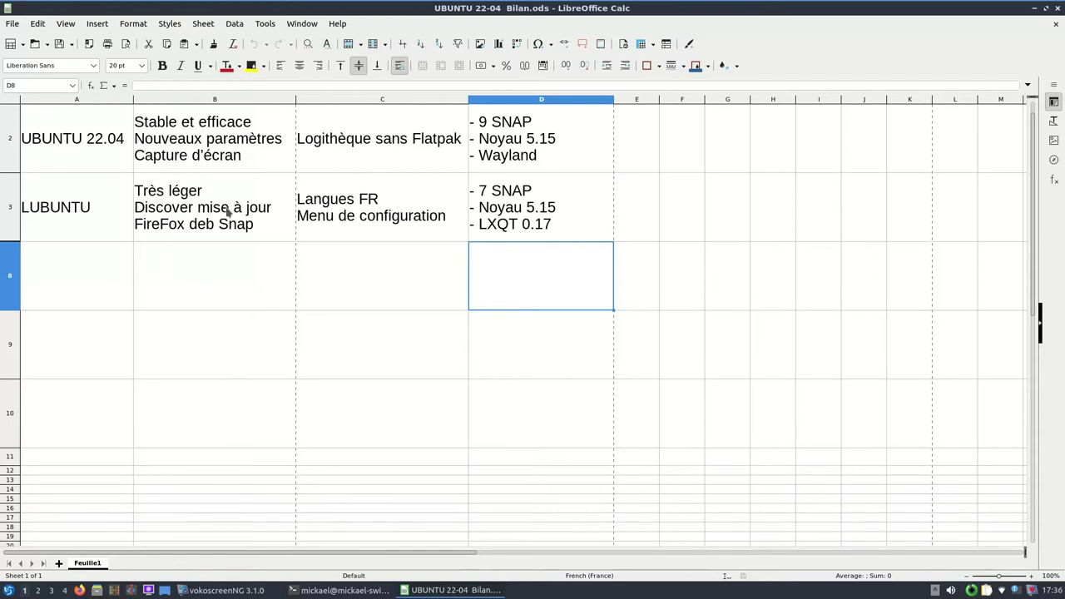
{"action": "scroll", "coordinate": [225, 213], "scroll_direction": "up", "scroll_amount": 1}
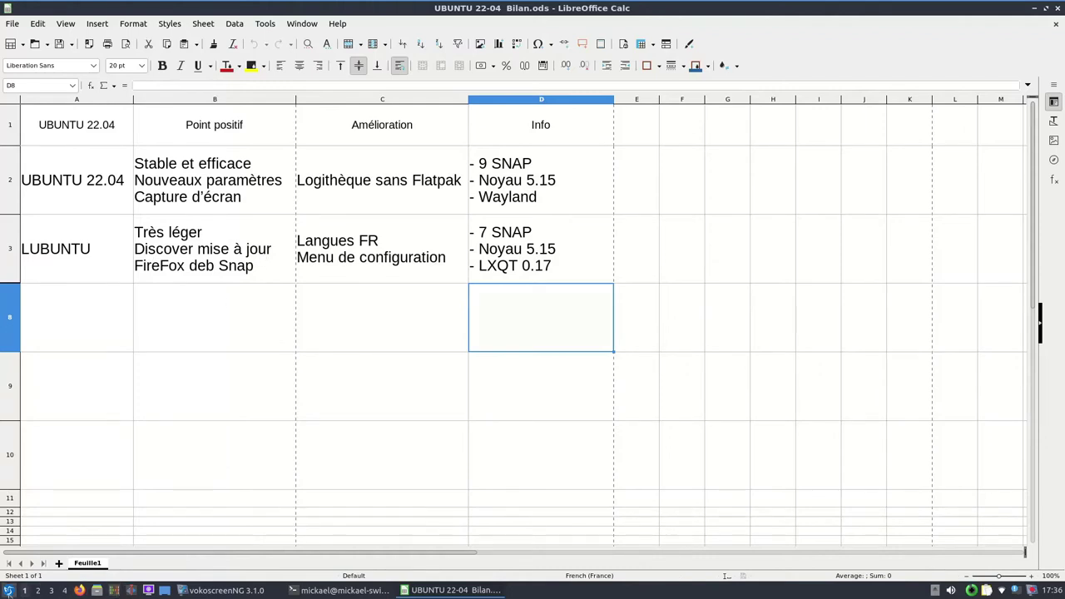
{"action": "left_click", "coordinate": [8, 592]}
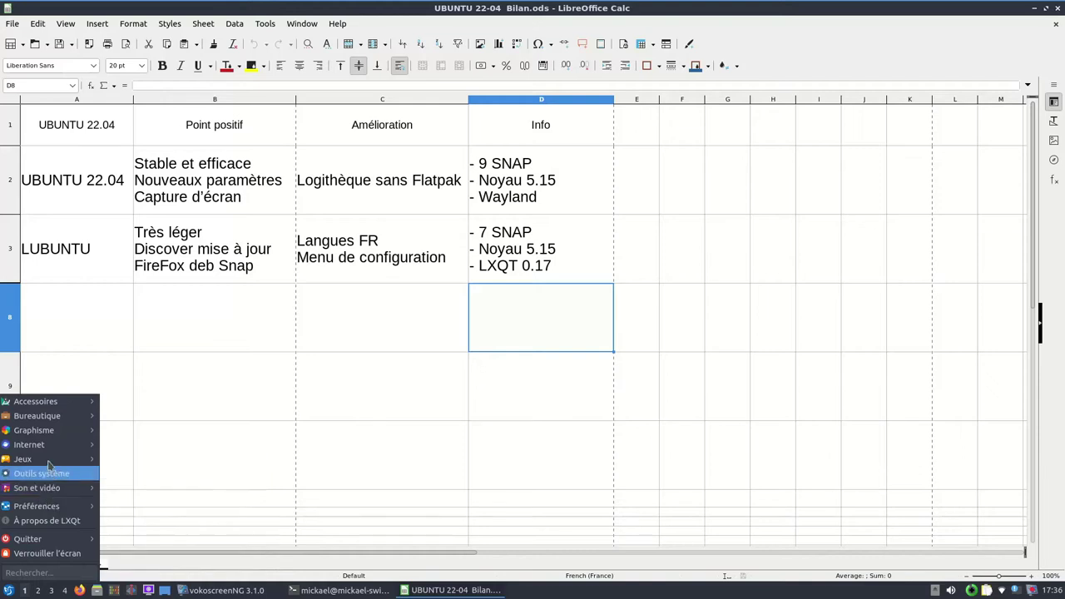
Step: Launch Discover, search for kdenlive and view the Kdenlive details page
{"action": "mouse_move", "coordinate": [50, 476]}
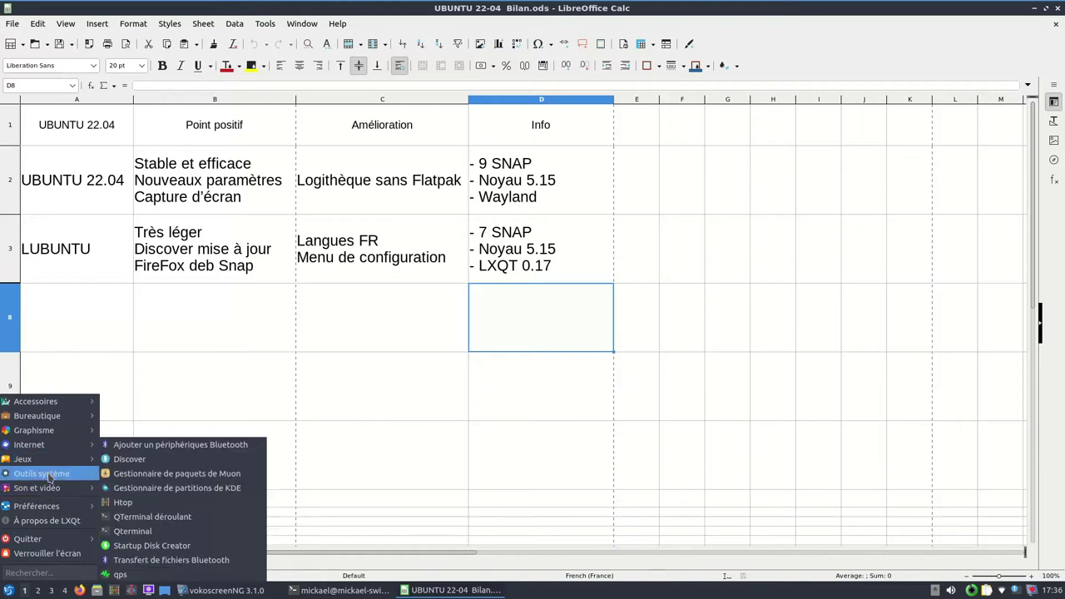
{"action": "left_click", "coordinate": [148, 460]}
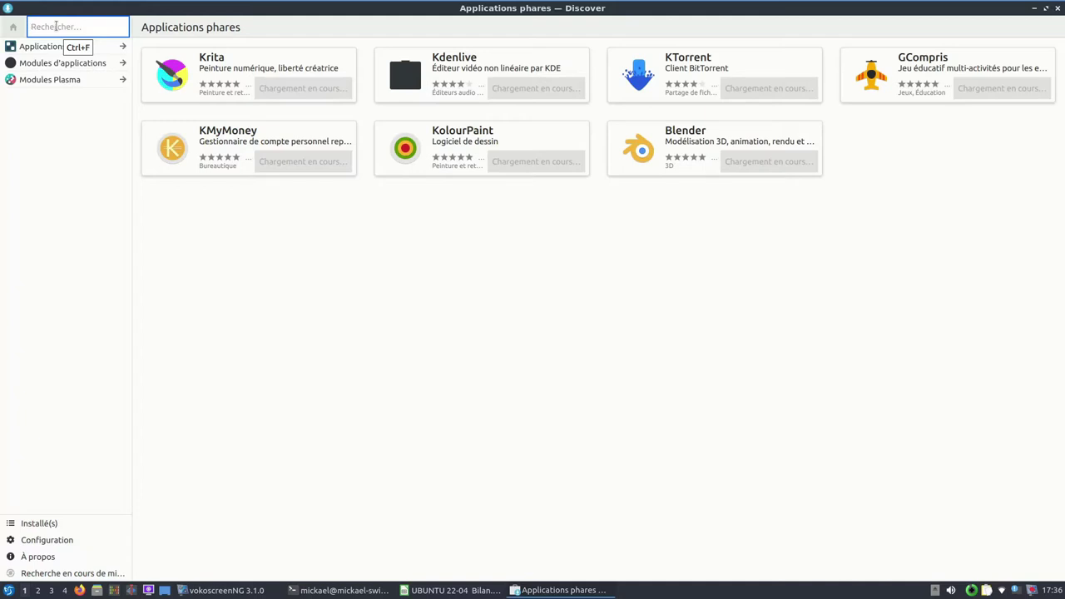
{"action": "type", "text": "kdenlive"}
{"action": "key", "text": "Return"}
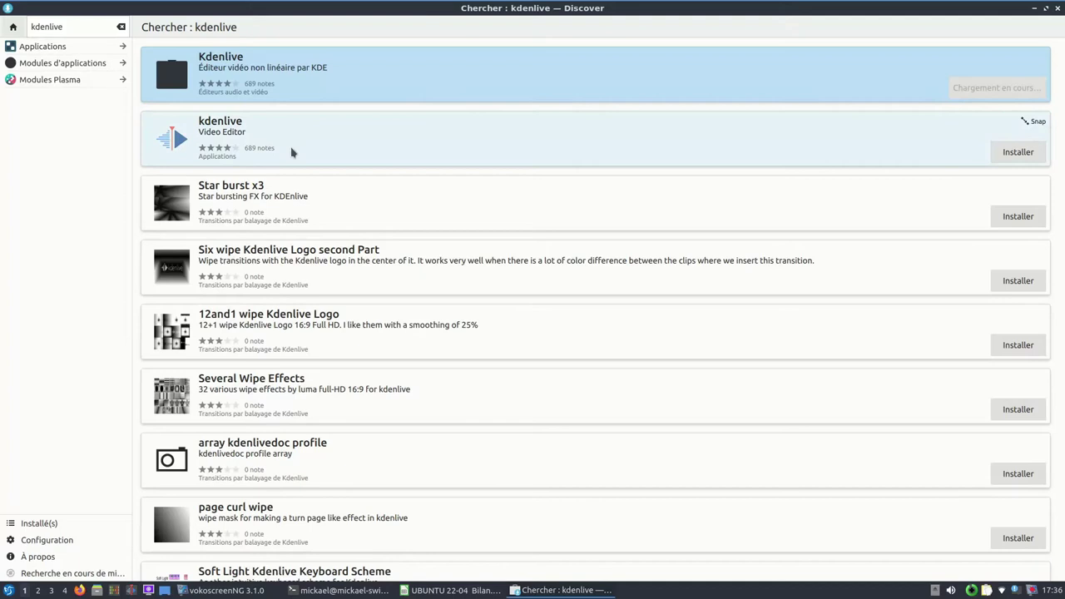
{"action": "left_click", "coordinate": [239, 73]}
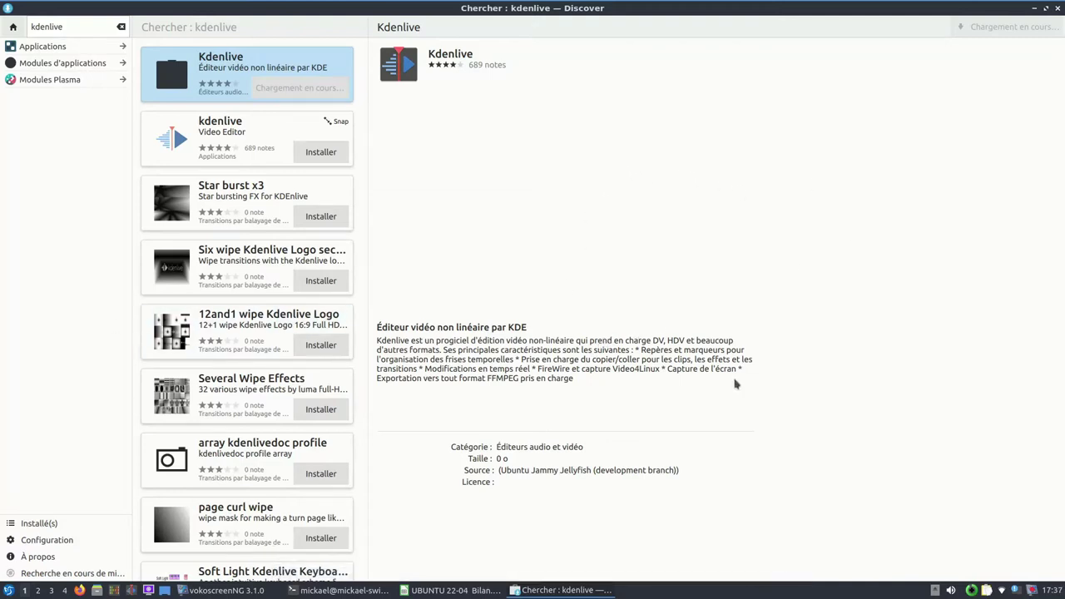
{"action": "left_click", "coordinate": [49, 540]}
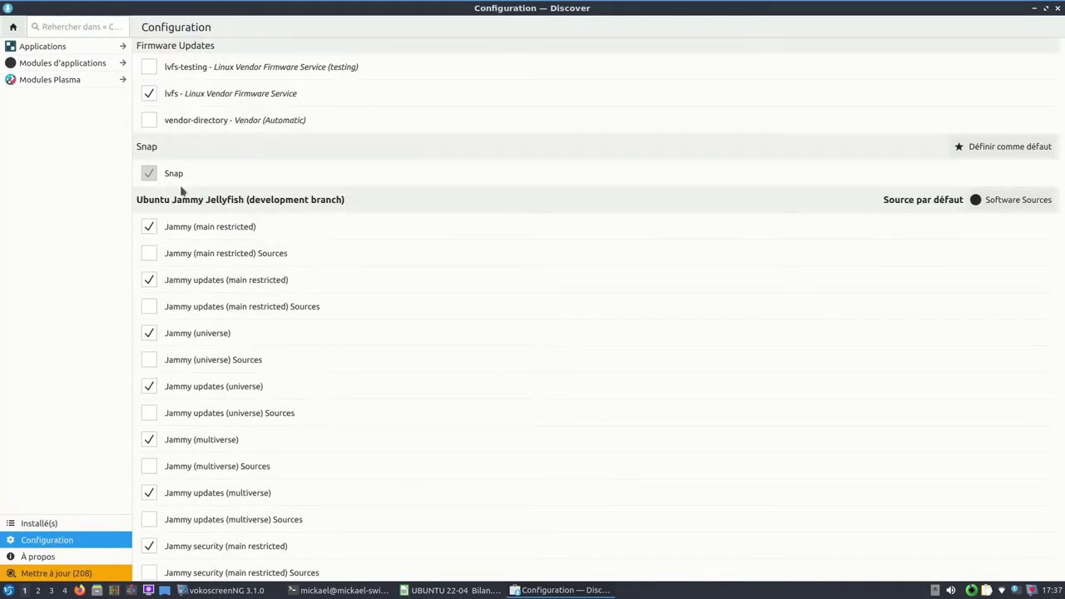
Step: Review Discover's software sources and its 208 pending updates, then close Discover
{"action": "scroll", "coordinate": [272, 312], "scroll_direction": "down", "scroll_amount": 4}
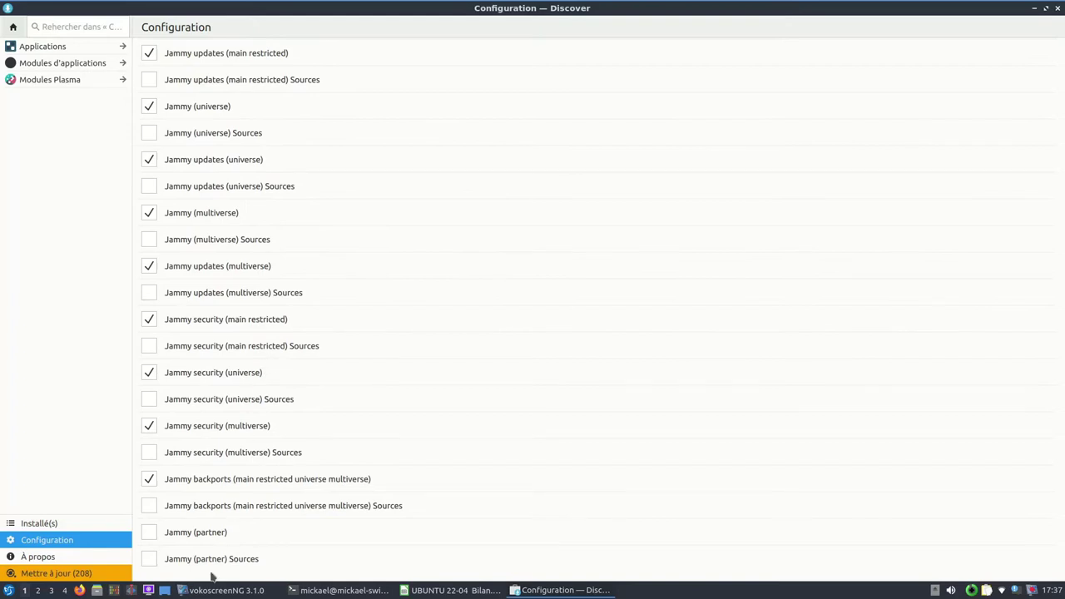
{"action": "scroll", "coordinate": [226, 536], "scroll_direction": "up", "scroll_amount": 4}
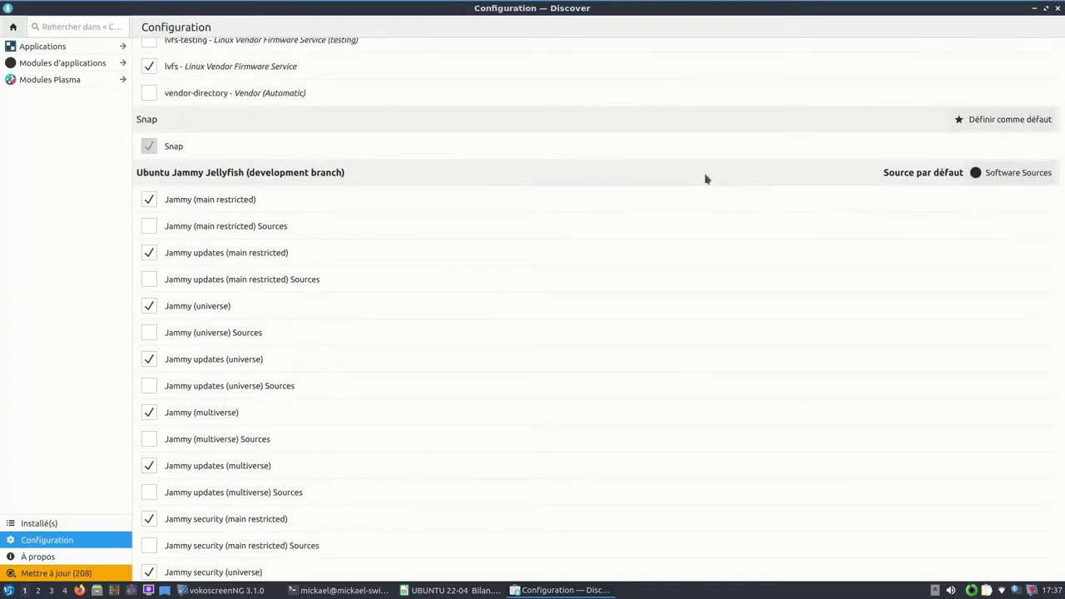
{"action": "scroll", "coordinate": [345, 177], "scroll_direction": "up", "scroll_amount": 1}
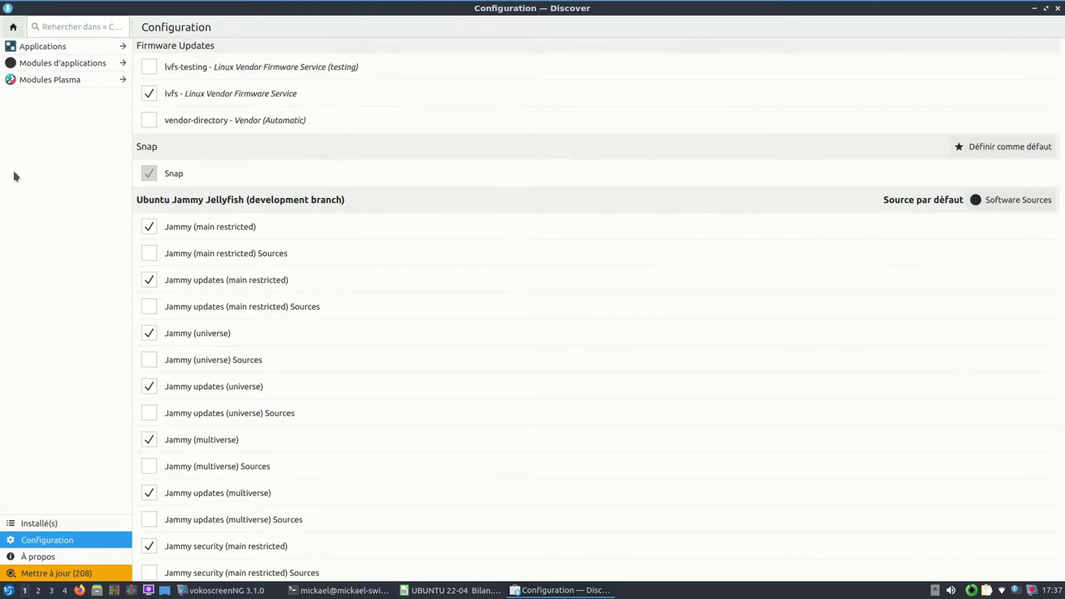
{"action": "left_click", "coordinate": [35, 580]}
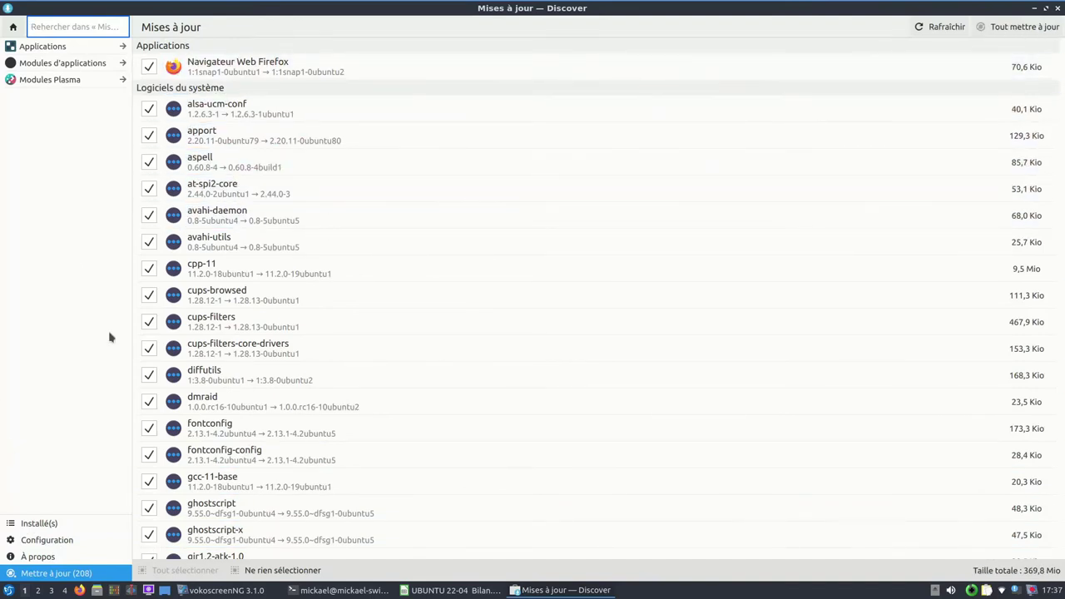
{"action": "scroll", "coordinate": [307, 414], "scroll_direction": "down", "scroll_amount": 1}
{"action": "scroll", "coordinate": [328, 421], "scroll_direction": "down", "scroll_amount": 10}
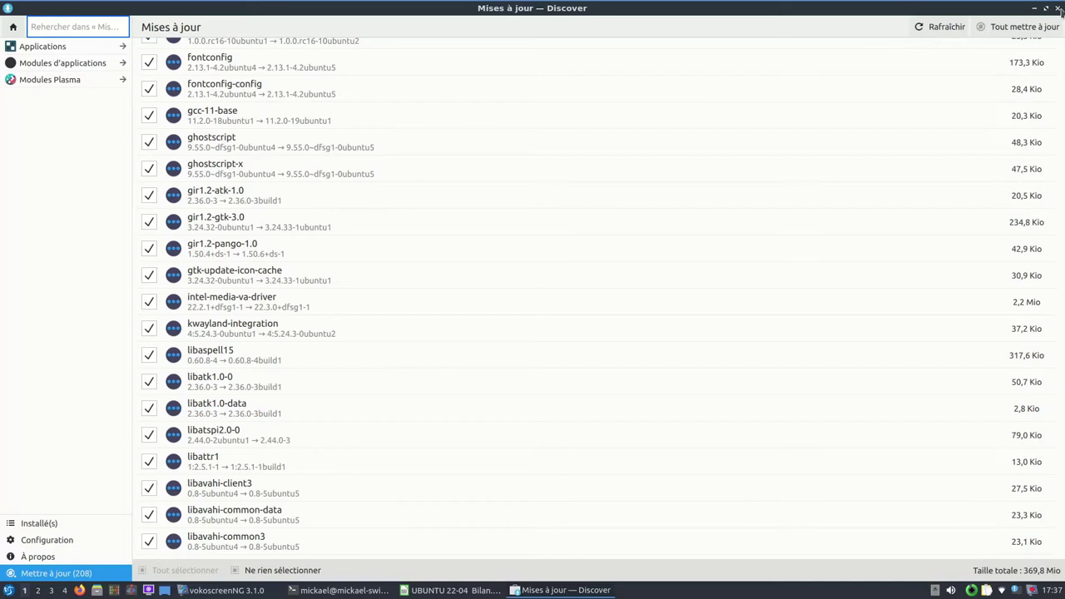
{"action": "left_click", "coordinate": [1057, 8]}
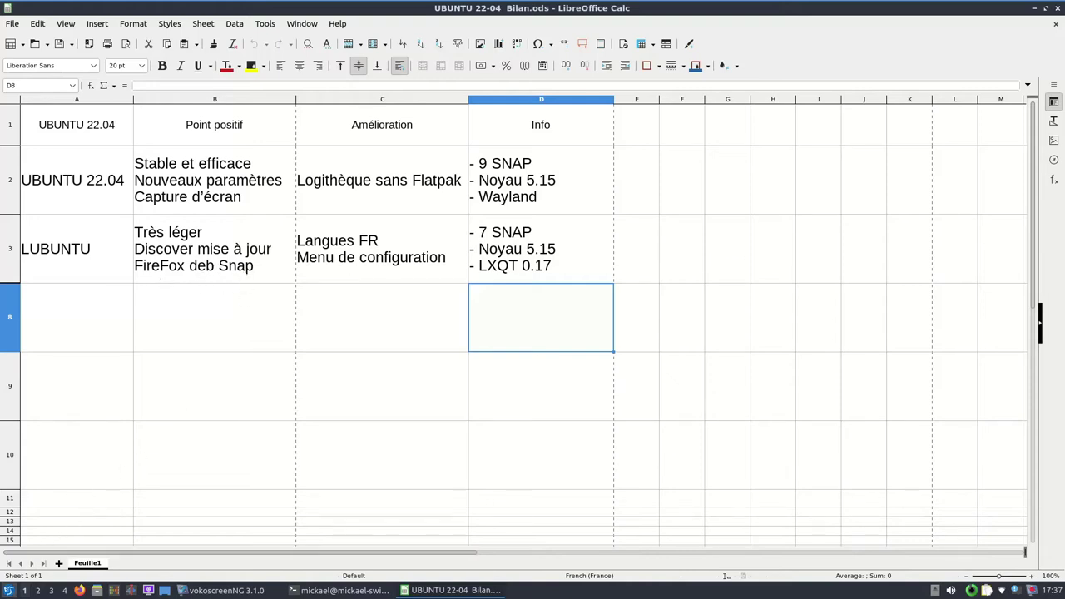
{"action": "left_click", "coordinate": [8, 590]}
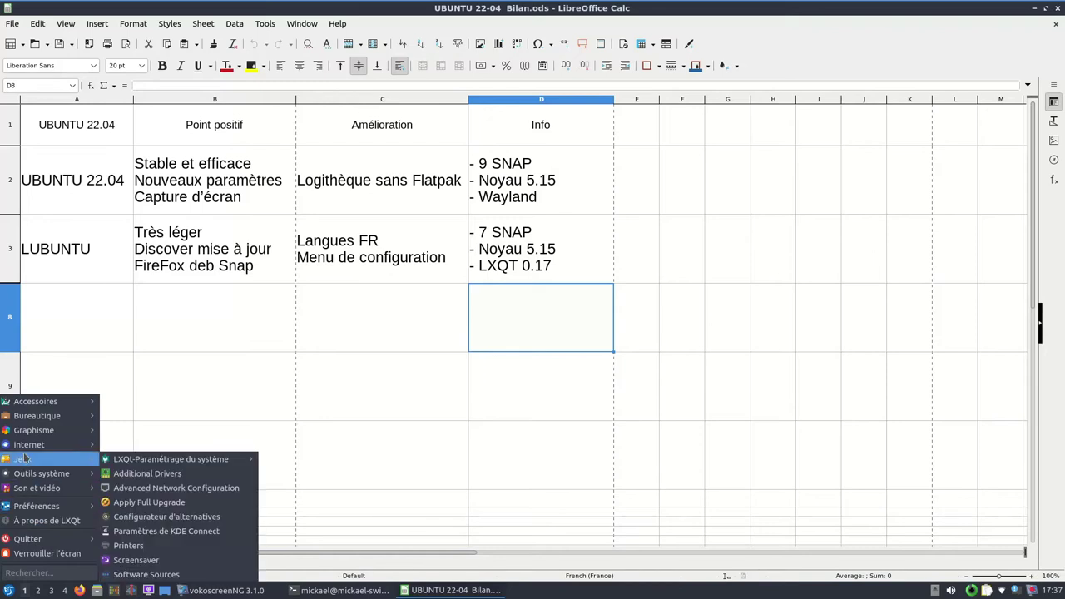
{"action": "mouse_move", "coordinate": [28, 446]}
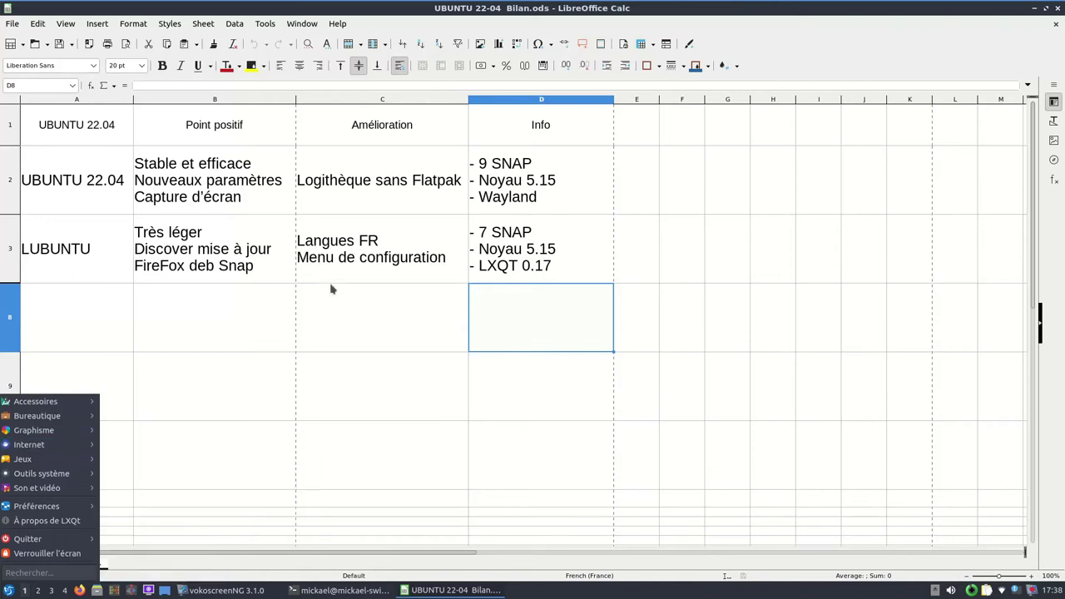
{"action": "left_click", "coordinate": [325, 325]}
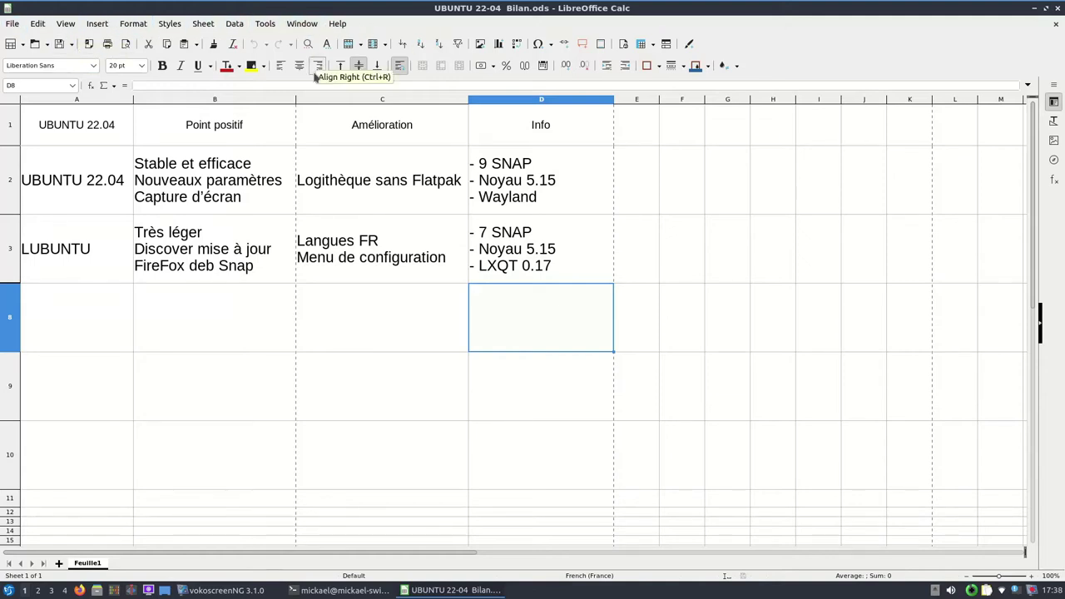
{"action": "left_click", "coordinate": [9, 590]}
{"action": "type", "text": "langue"}
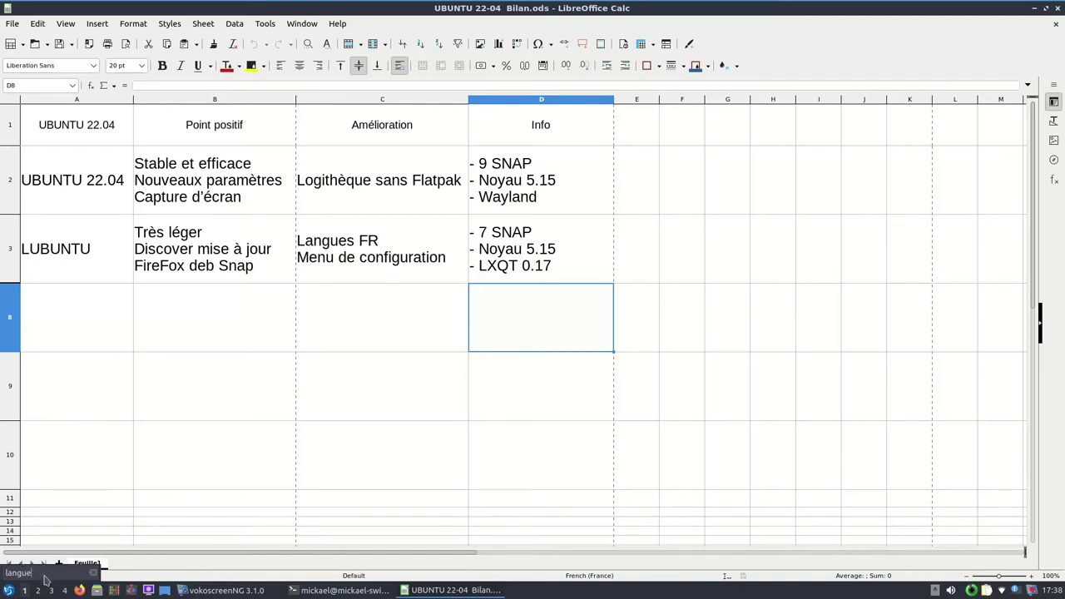
{"action": "left_click", "coordinate": [8, 591]}
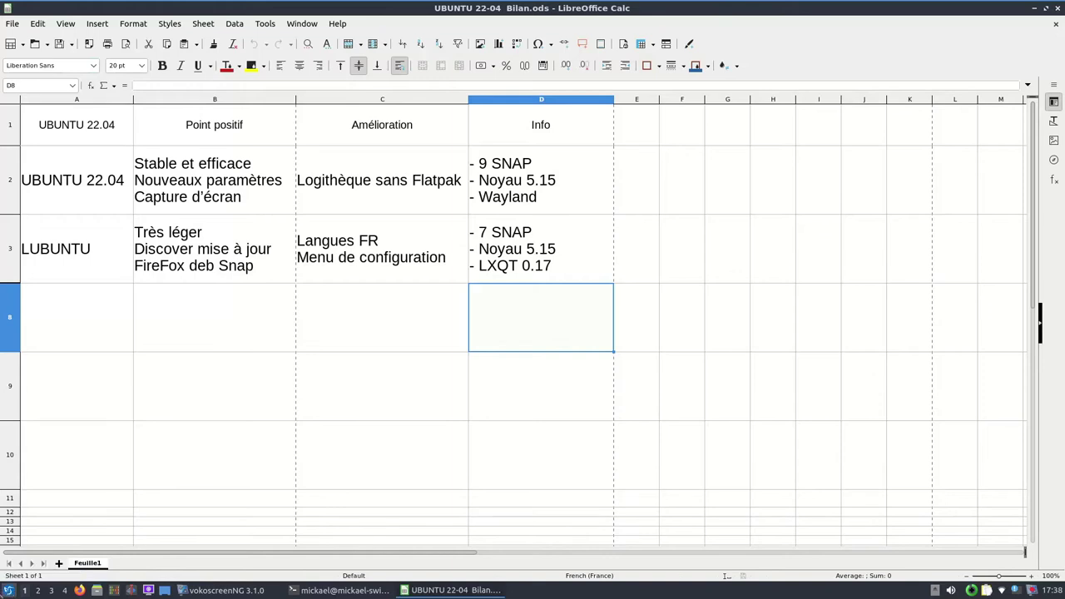
{"action": "left_click", "coordinate": [8, 591]}
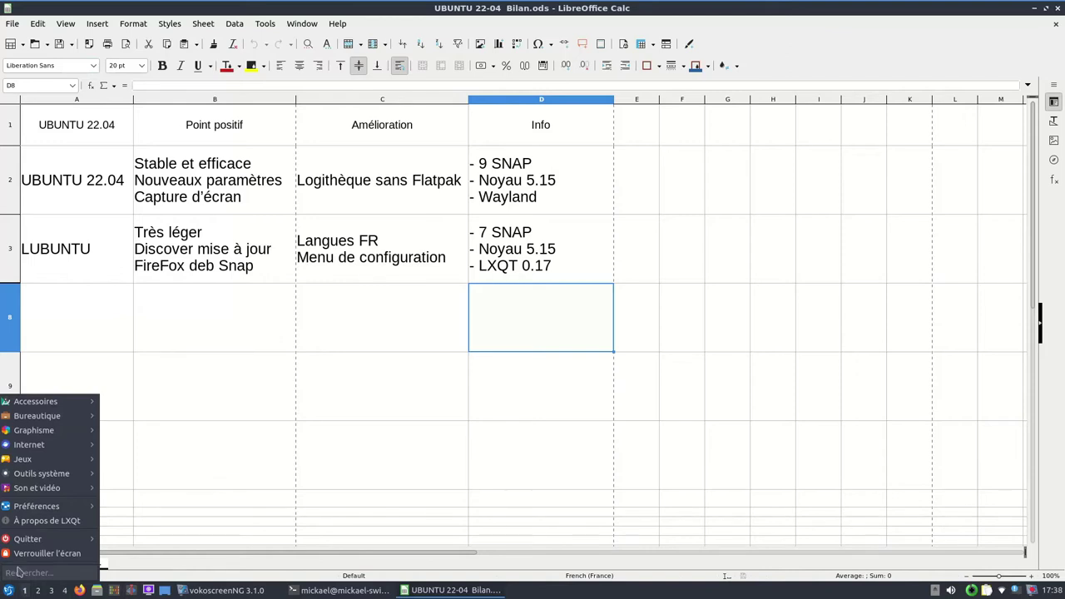
{"action": "mouse_move", "coordinate": [48, 505]}
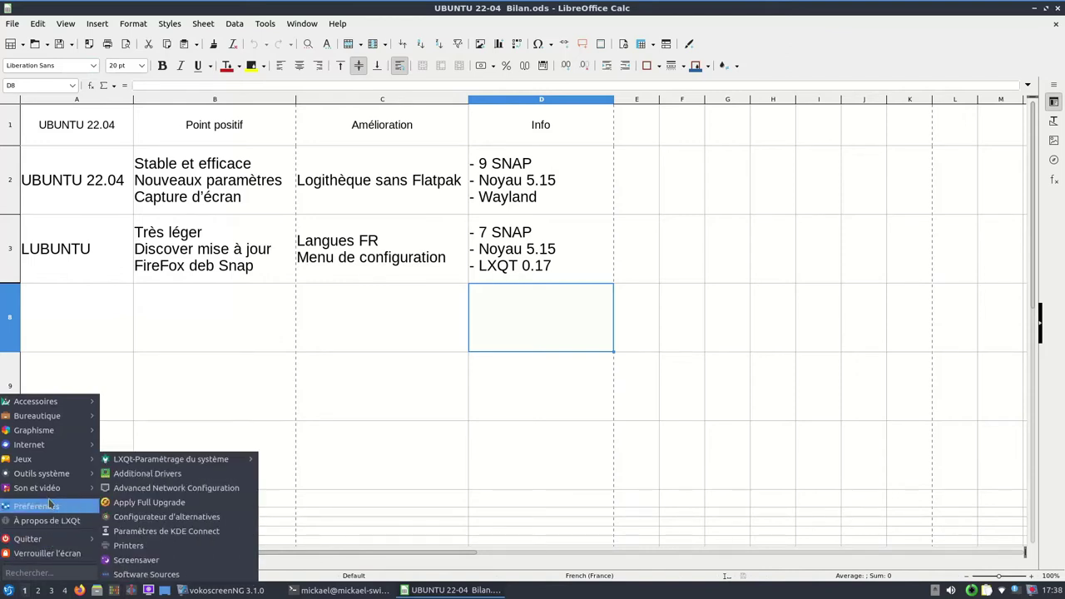
{"action": "mouse_move", "coordinate": [156, 461]}
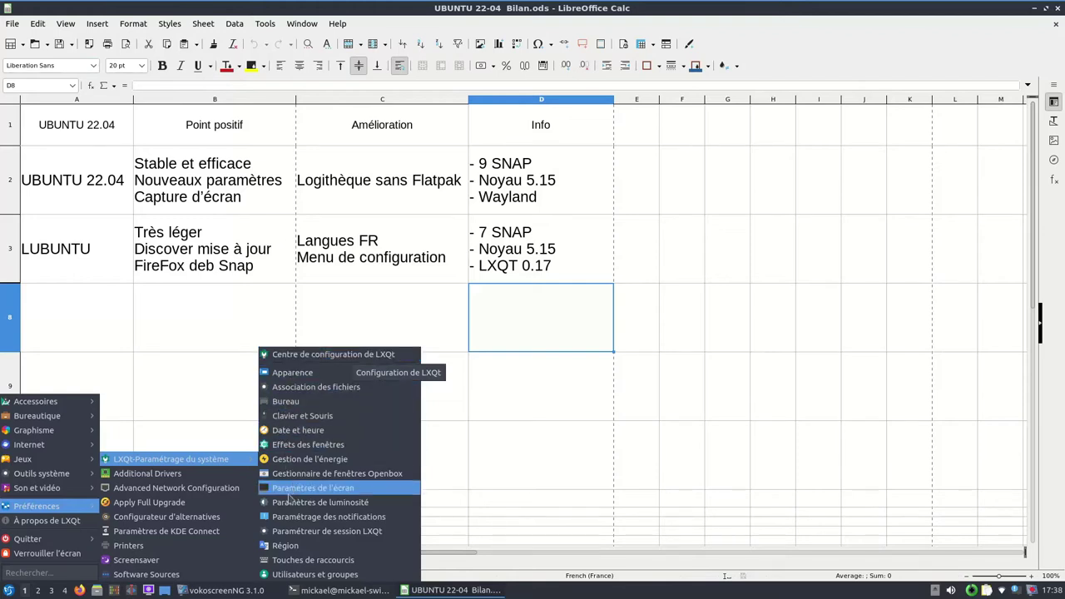
{"action": "left_click", "coordinate": [289, 574]}
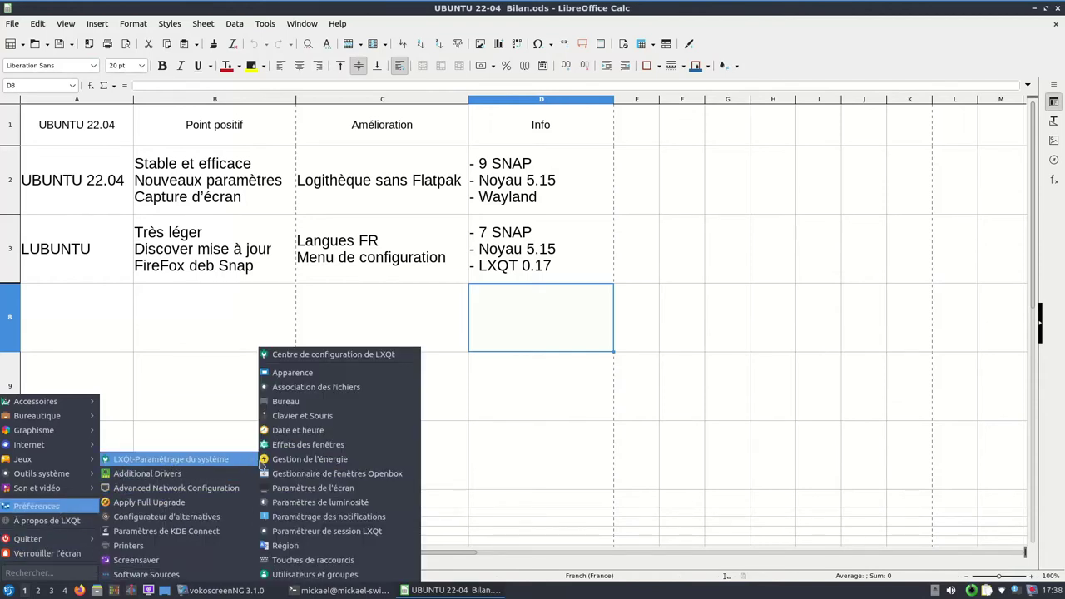
{"action": "left_click", "coordinate": [304, 554]}
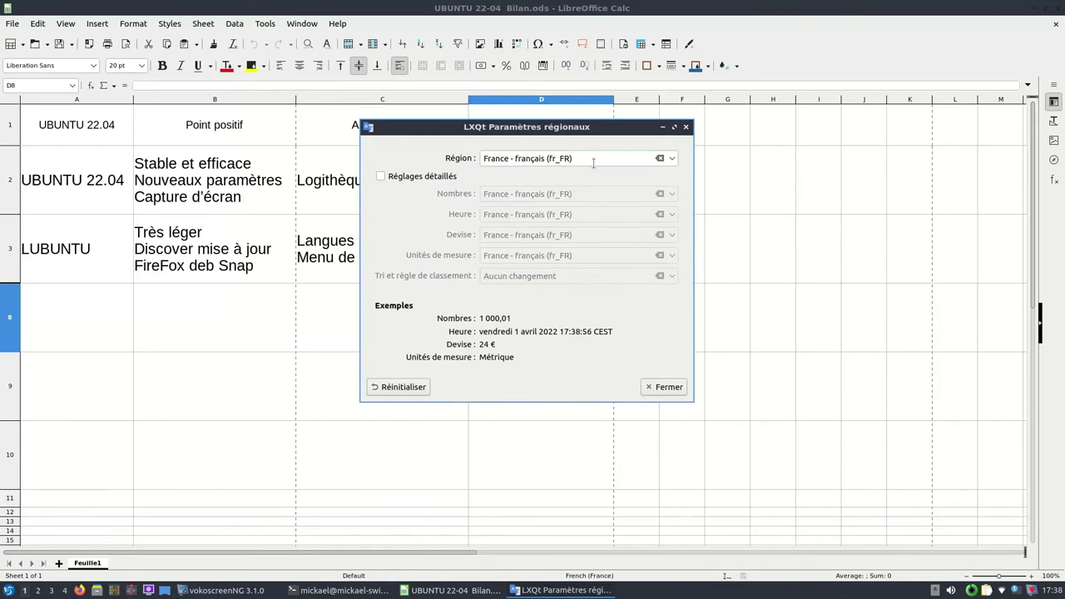
{"action": "left_click", "coordinate": [669, 388]}
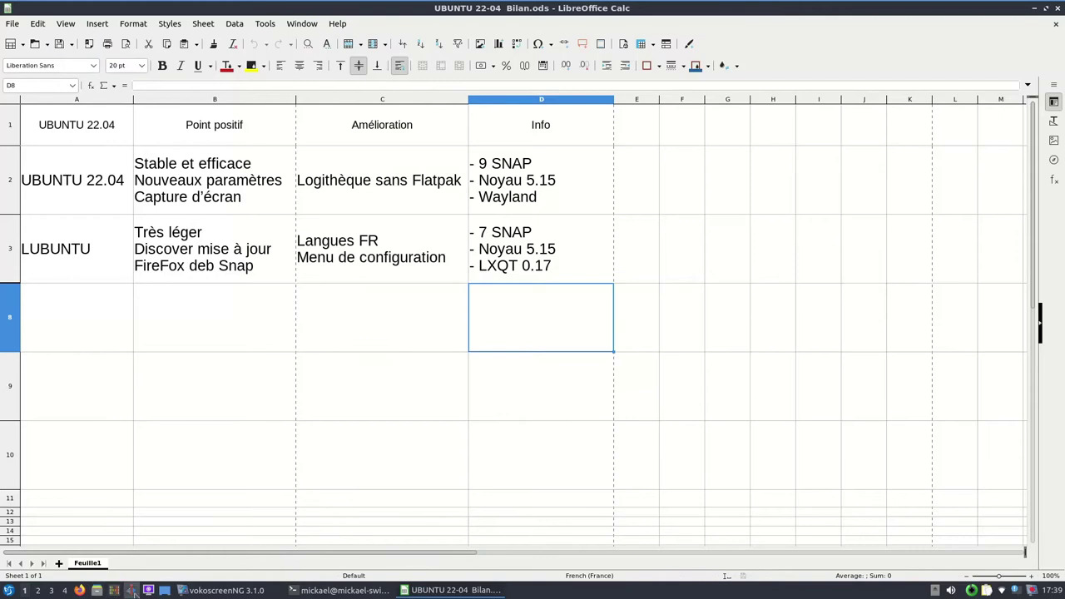
{"action": "left_click", "coordinate": [79, 590]}
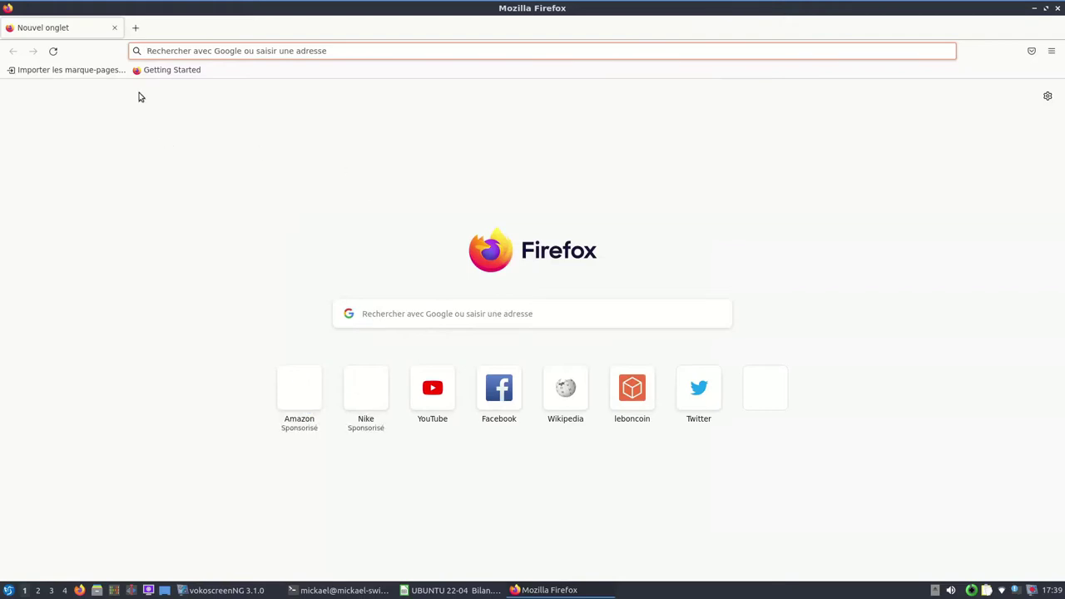
Step: Close the Firefox window after briefly opening and dismissing its main menu
{"action": "left_click", "coordinate": [1051, 51]}
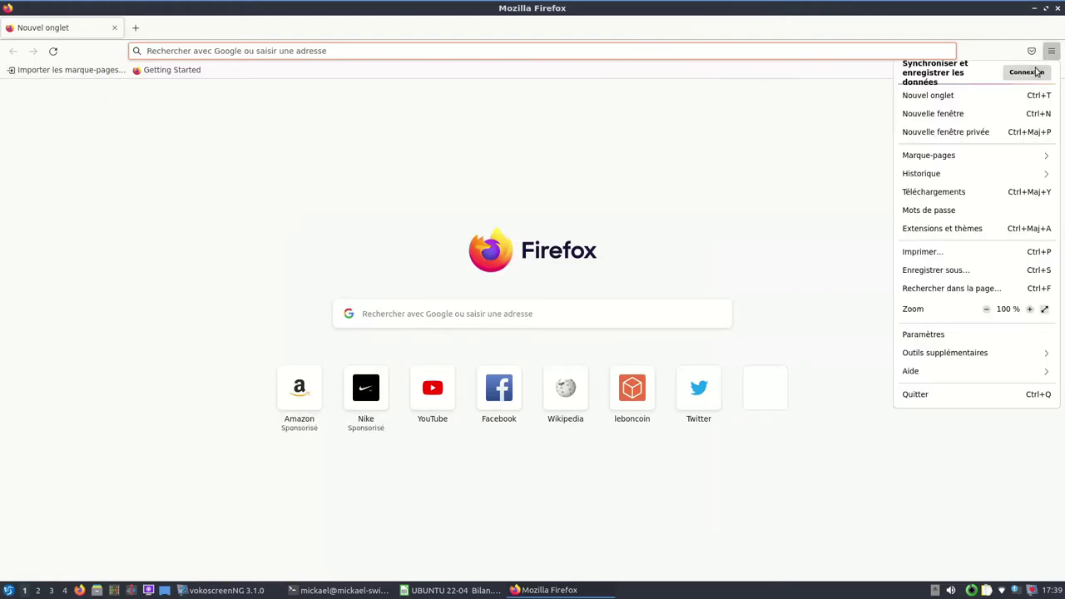
{"action": "left_click", "coordinate": [704, 138]}
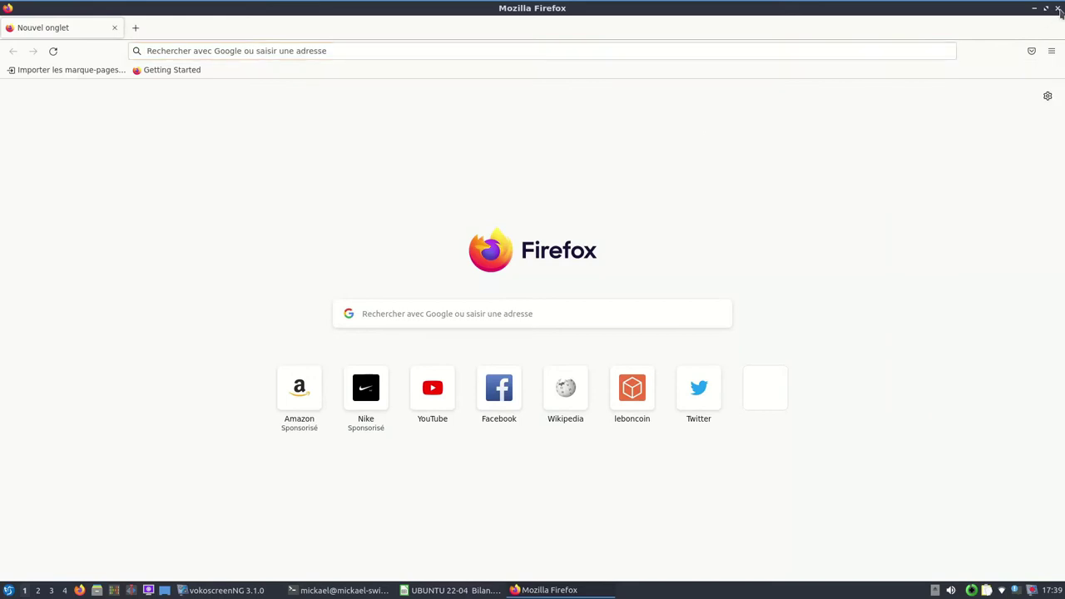
{"action": "left_click", "coordinate": [1057, 9]}
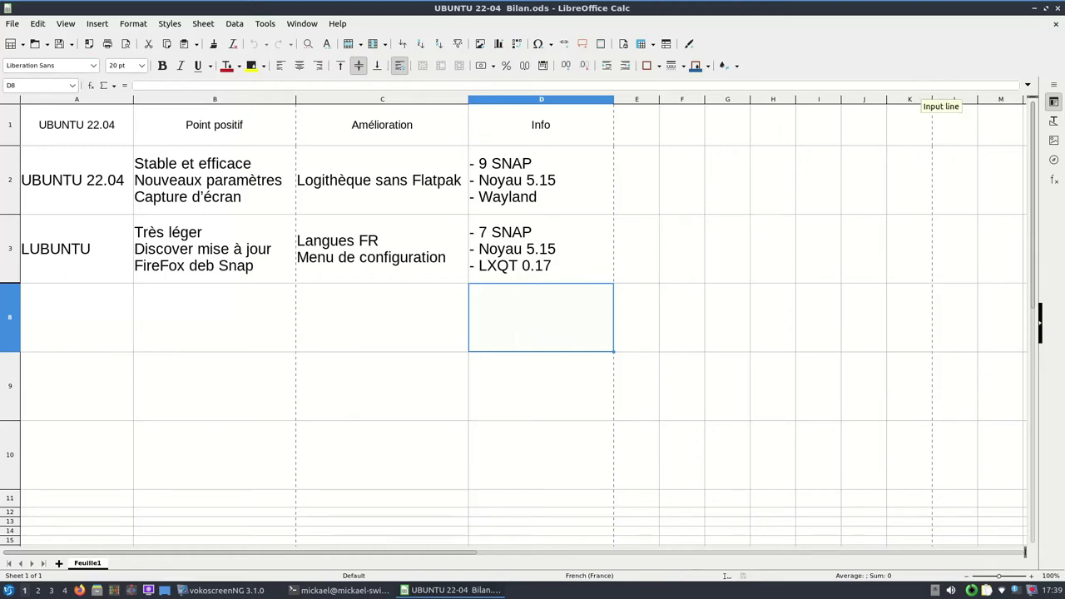
Step: Close the Bilan.ods spreadsheet, confirm quitting QTerminal, and browse the application menu
{"action": "left_click", "coordinate": [1060, 10]}
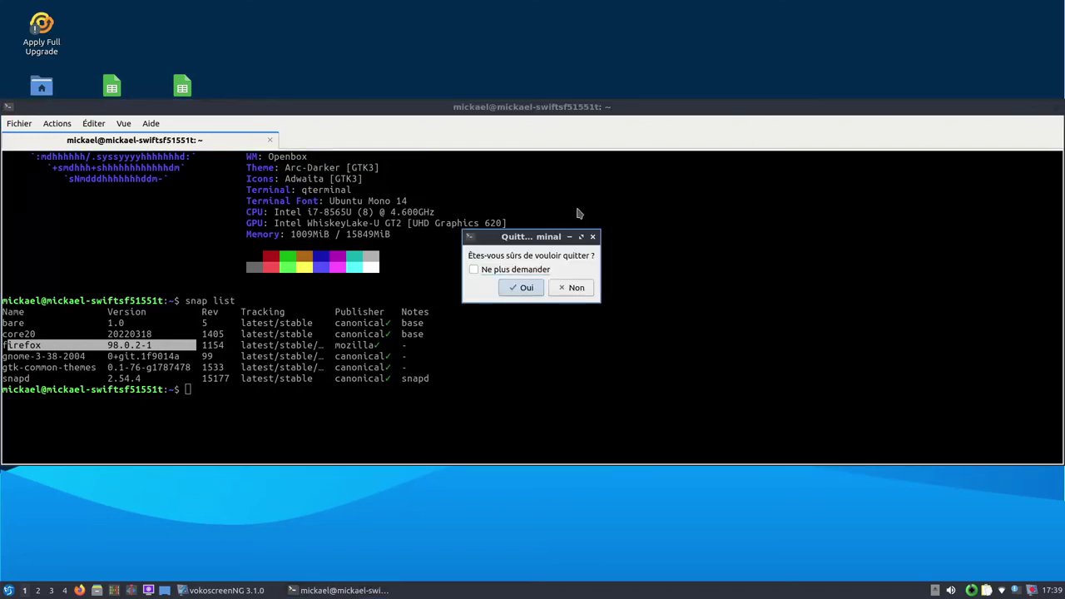
{"action": "left_click", "coordinate": [522, 289]}
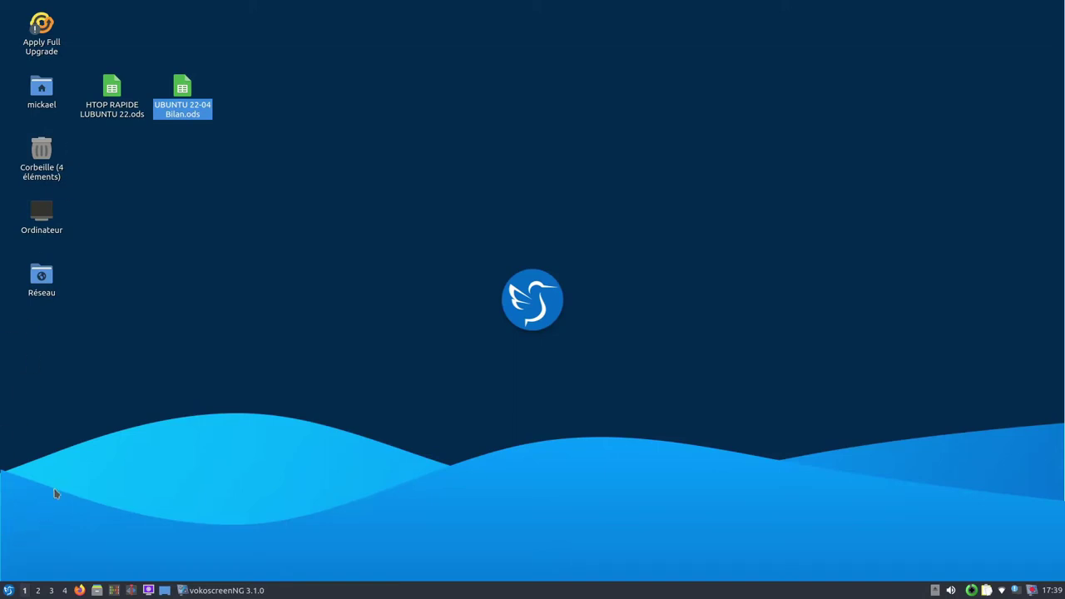
{"action": "left_click", "coordinate": [8, 590]}
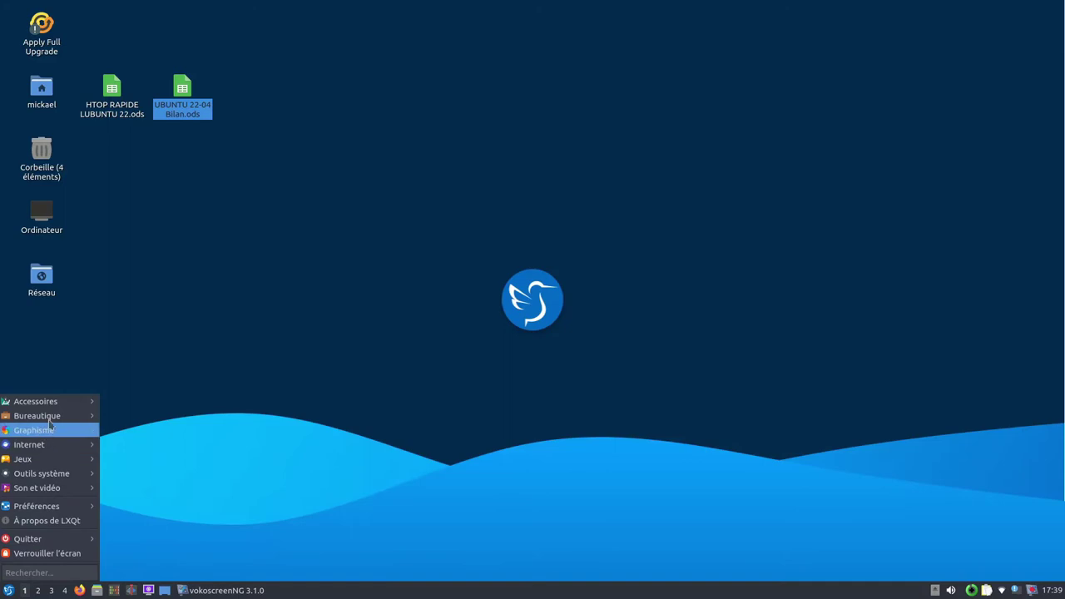
{"action": "mouse_move", "coordinate": [53, 403]}
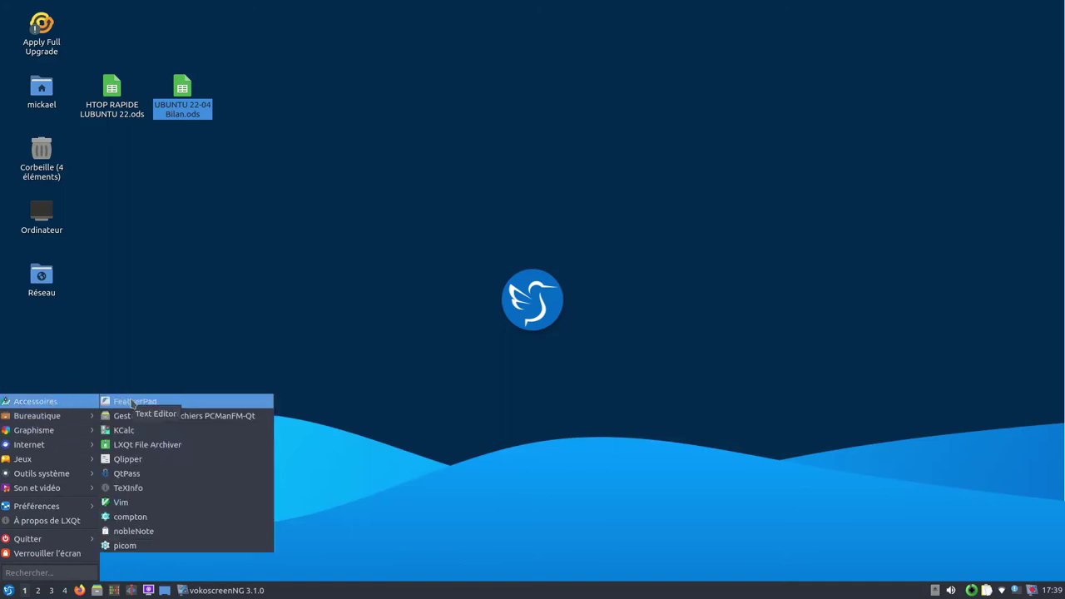
{"action": "mouse_move", "coordinate": [66, 423]}
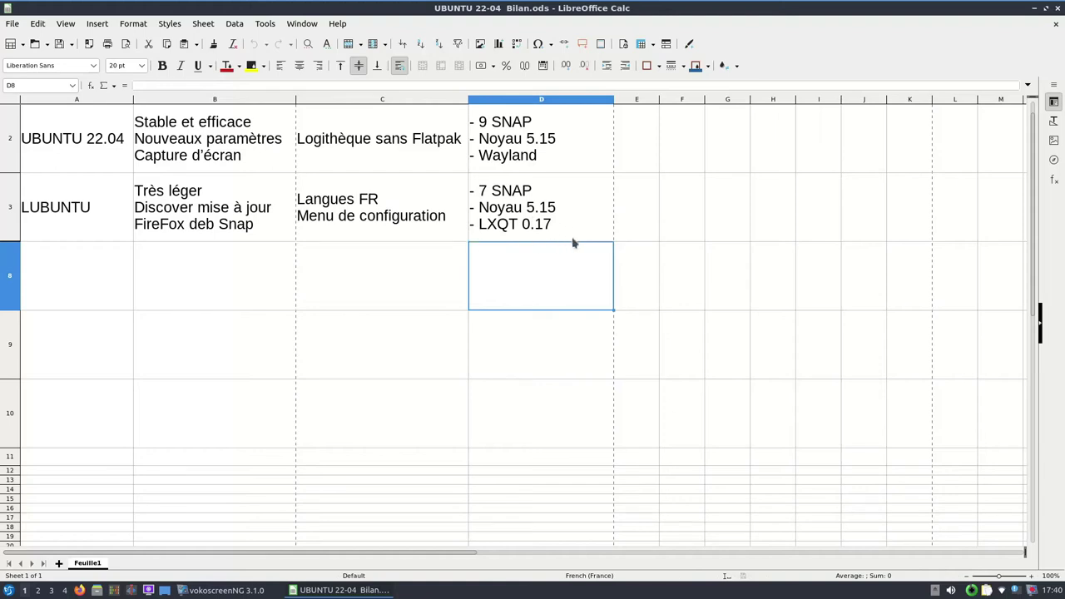
Step: Close Bilan.ods again and show the application menu's Préférences entries
{"action": "left_click", "coordinate": [1056, 8]}
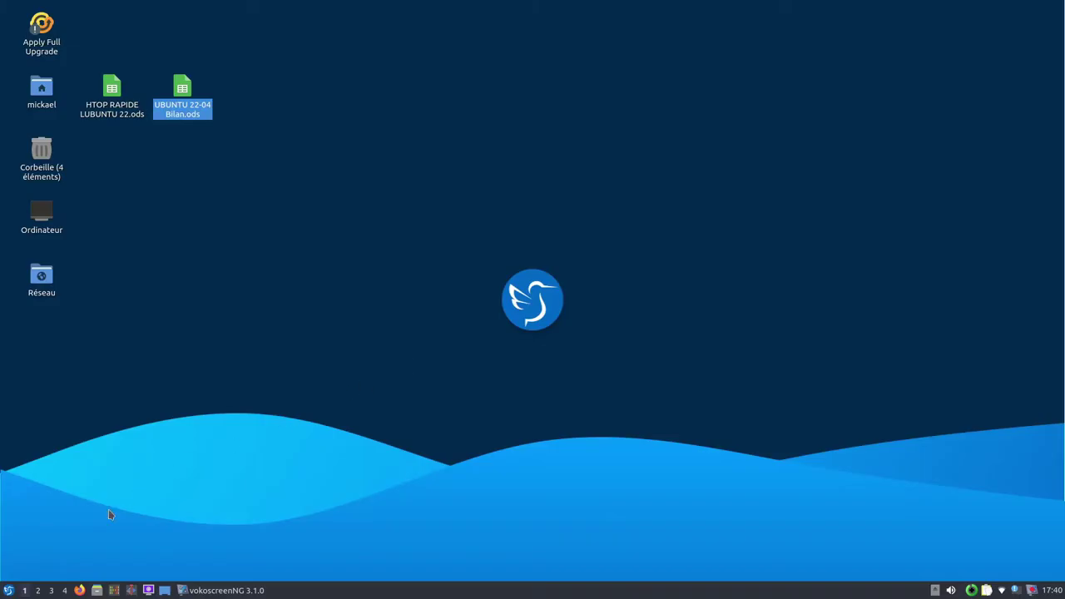
{"action": "left_click", "coordinate": [8, 590]}
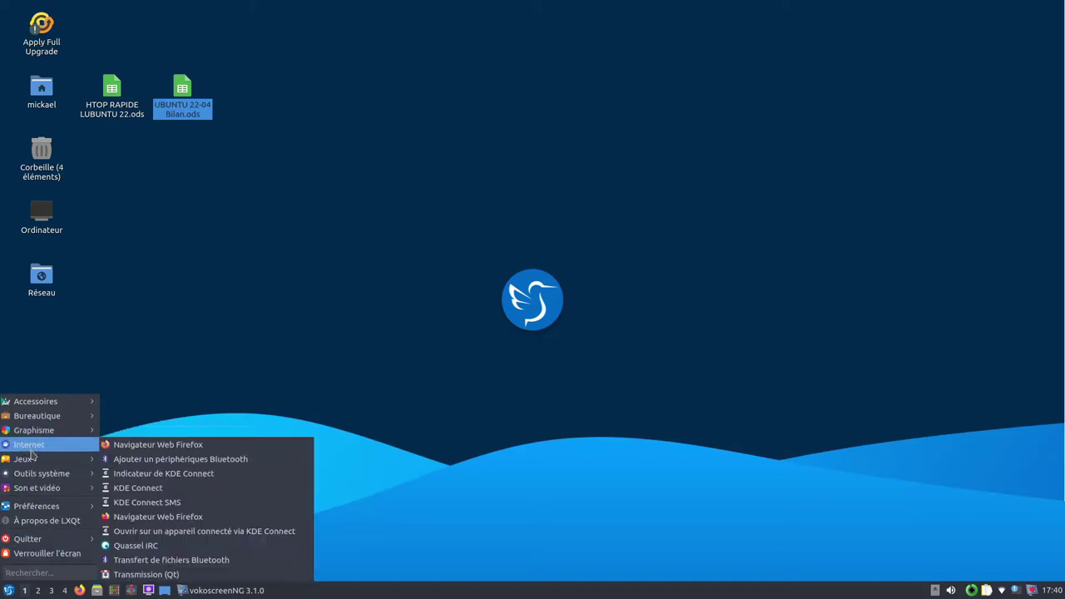
{"action": "mouse_move", "coordinate": [29, 476]}
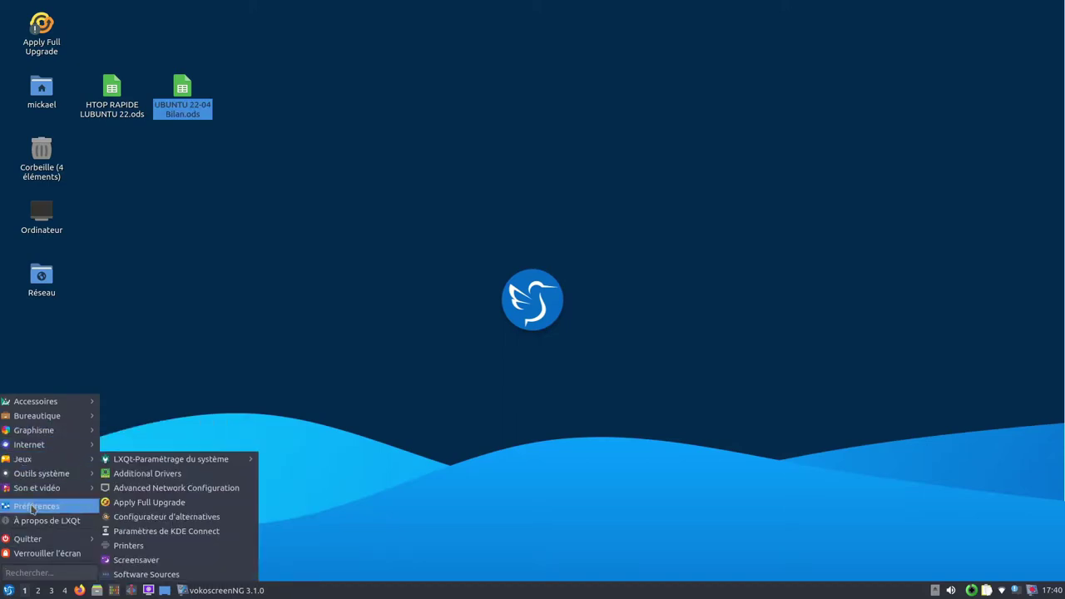
{"action": "mouse_move", "coordinate": [36, 541]}
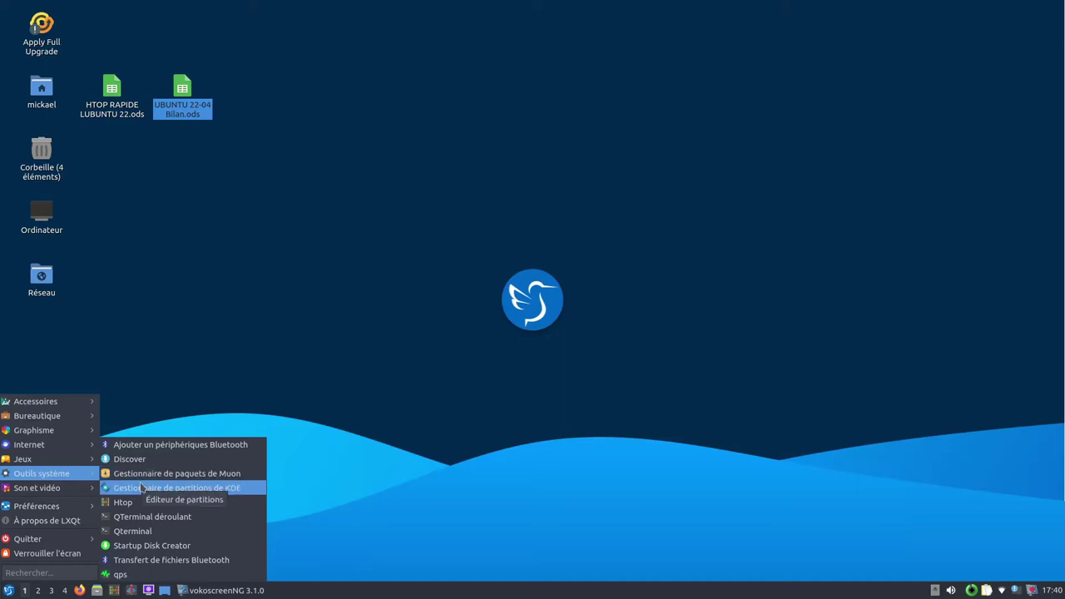
{"action": "mouse_move", "coordinate": [57, 511]}
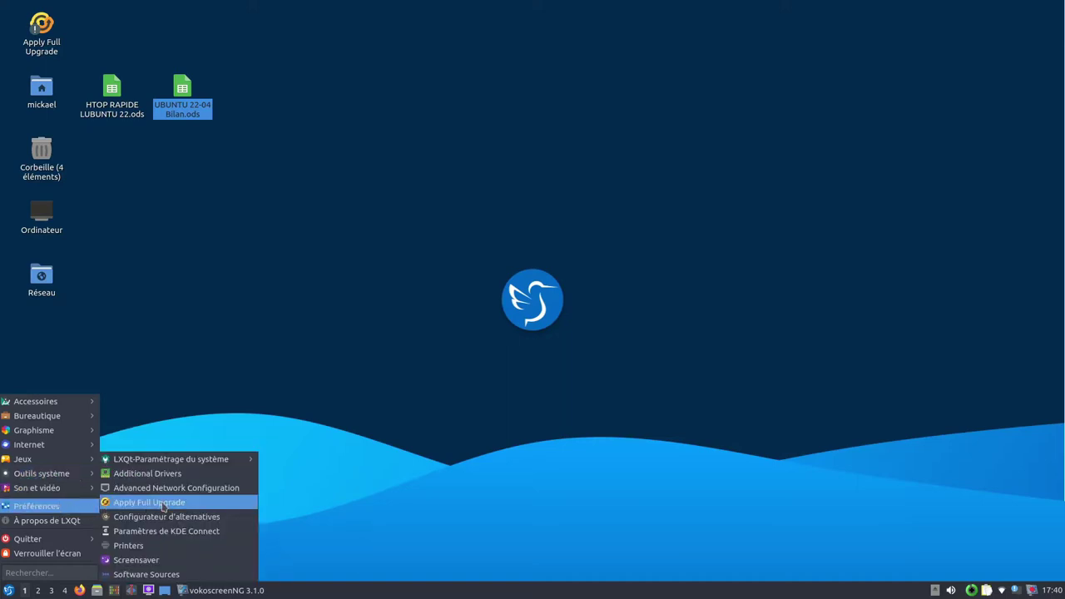
Step: Start Apply Full Upgrade with the administrator password, enlarge its progress window, then close it
{"action": "left_click", "coordinate": [150, 503]}
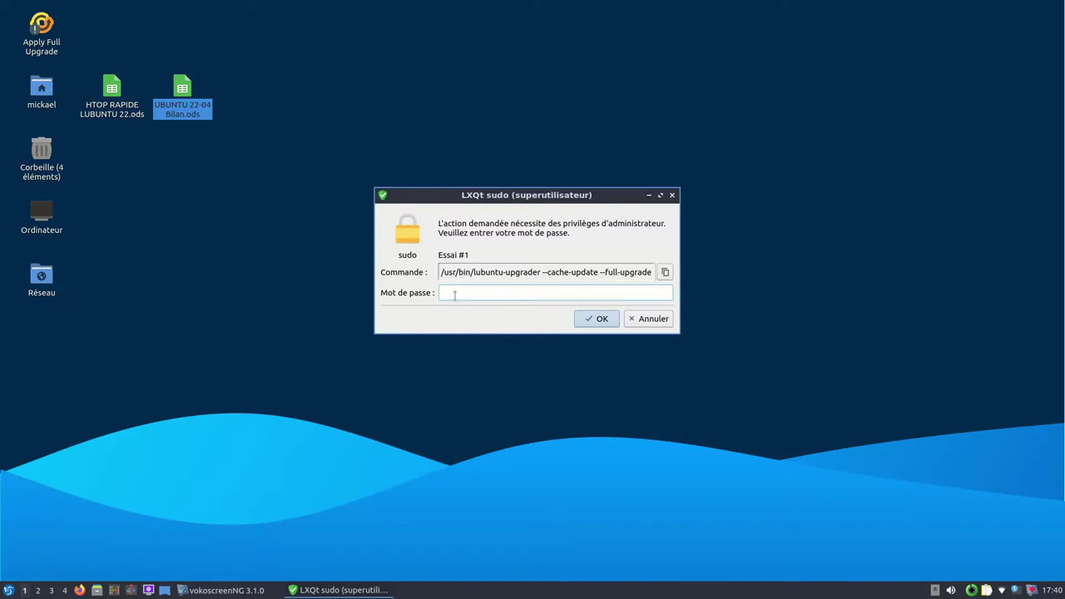
{"action": "key", "text": "Return"}
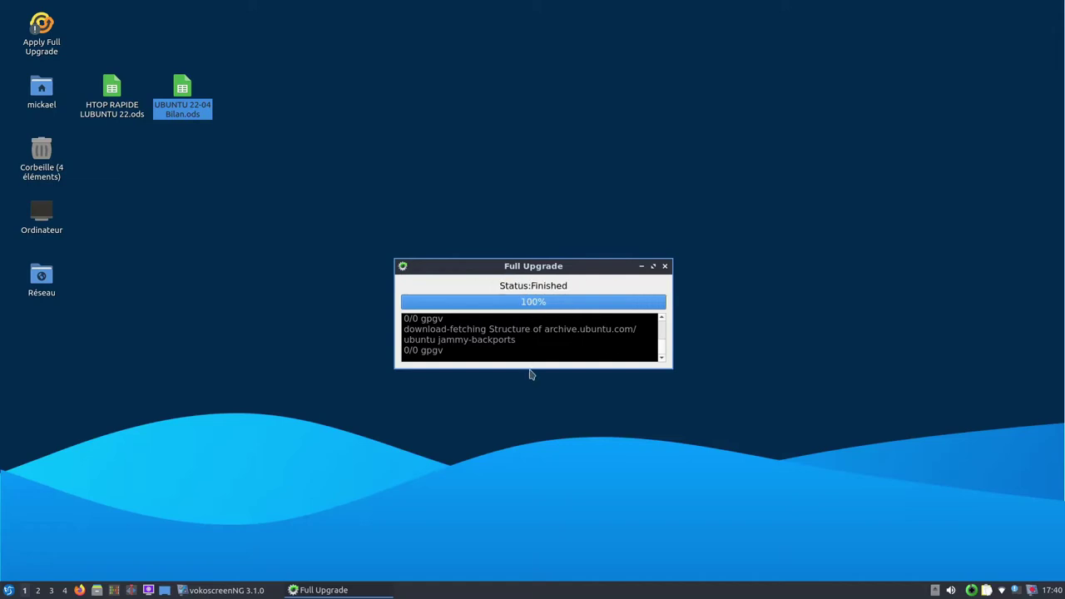
{"action": "left_click_drag", "start_coordinate": [537, 368], "coordinate": [527, 466]}
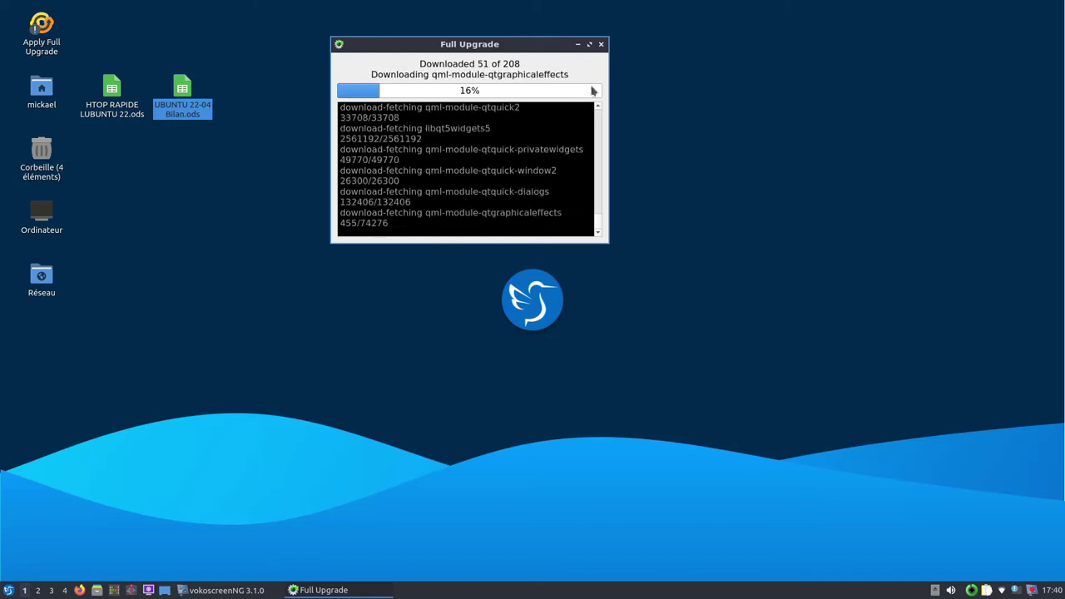
{"action": "left_click", "coordinate": [601, 44]}
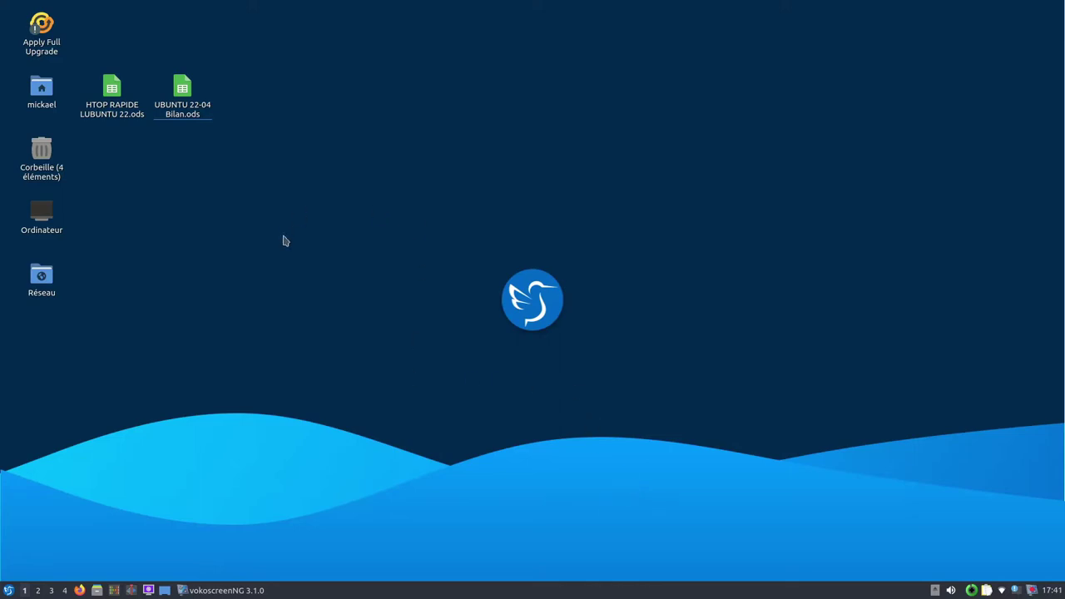
Step: Open Préférences du bureau from the desktop and look through its settings tabs
{"action": "right_click", "coordinate": [248, 295]}
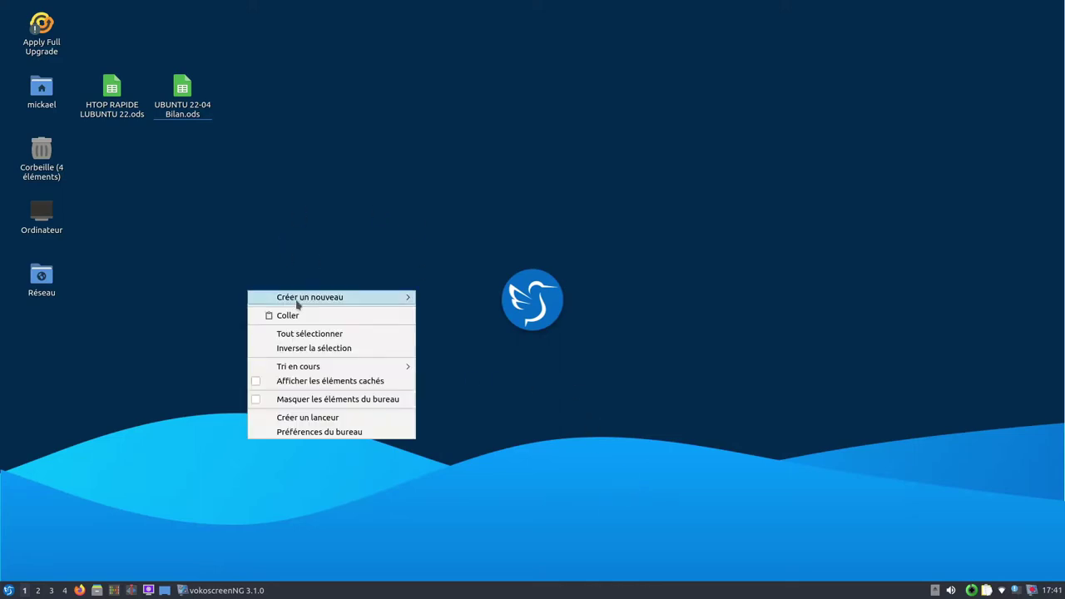
{"action": "left_click", "coordinate": [362, 433]}
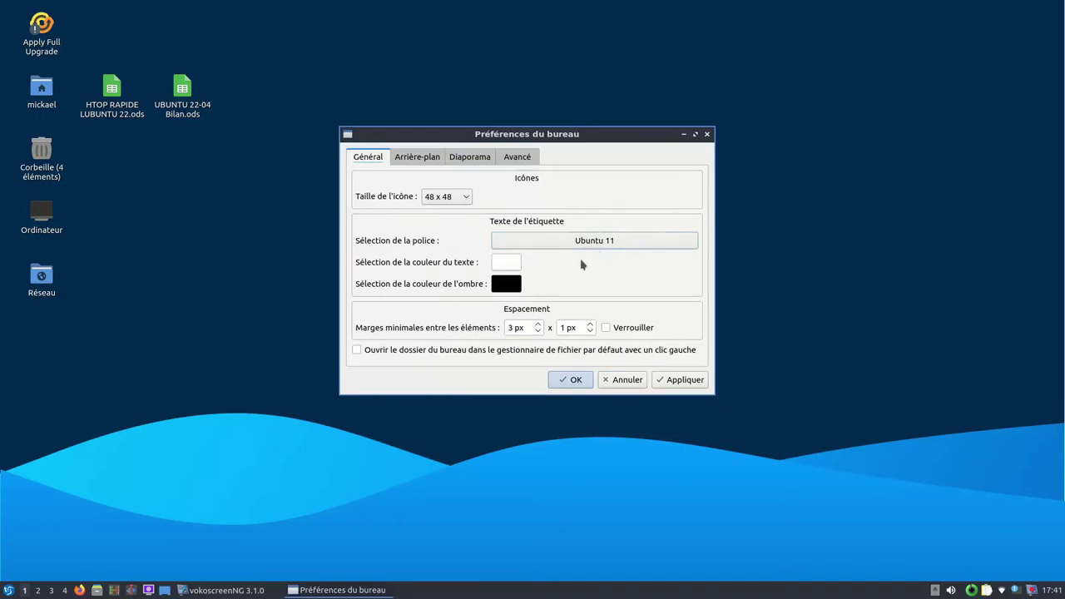
{"action": "left_click", "coordinate": [419, 158]}
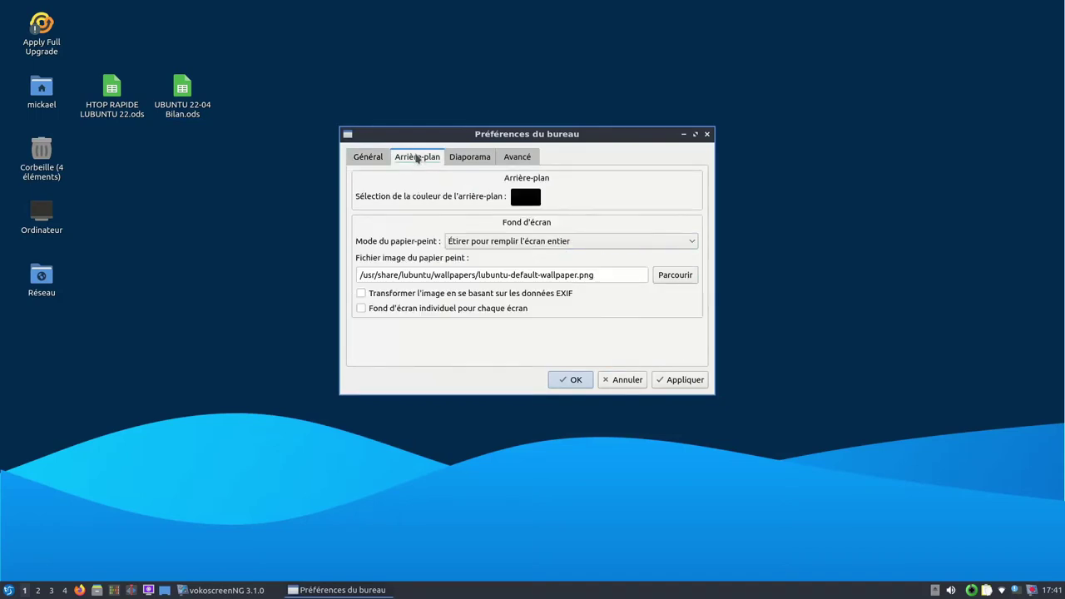
{"action": "left_click", "coordinate": [466, 158]}
{"action": "left_click", "coordinate": [514, 157]}
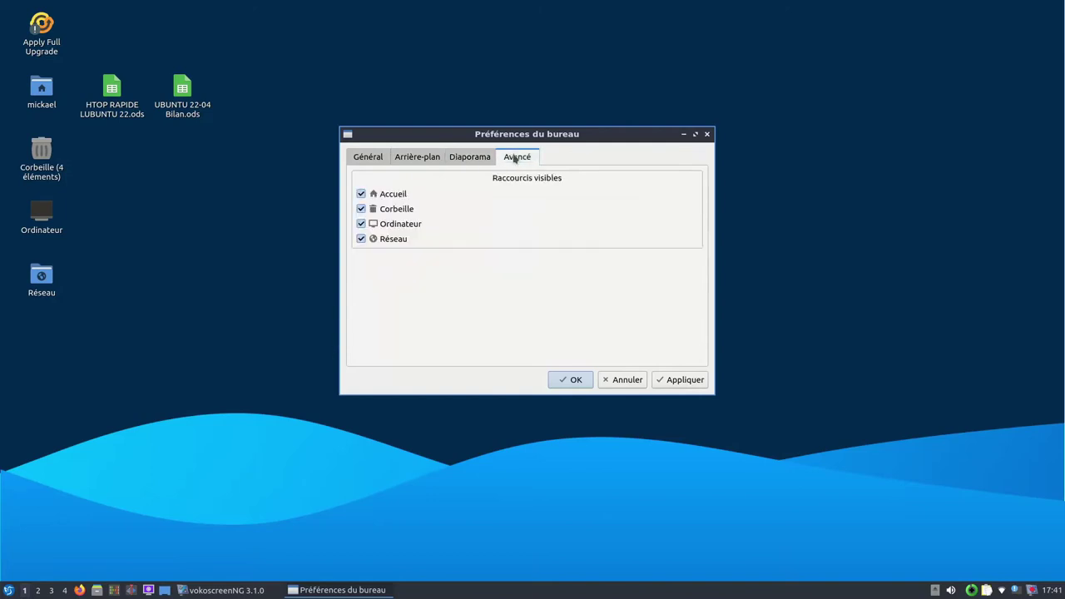
{"action": "left_click", "coordinate": [367, 157]}
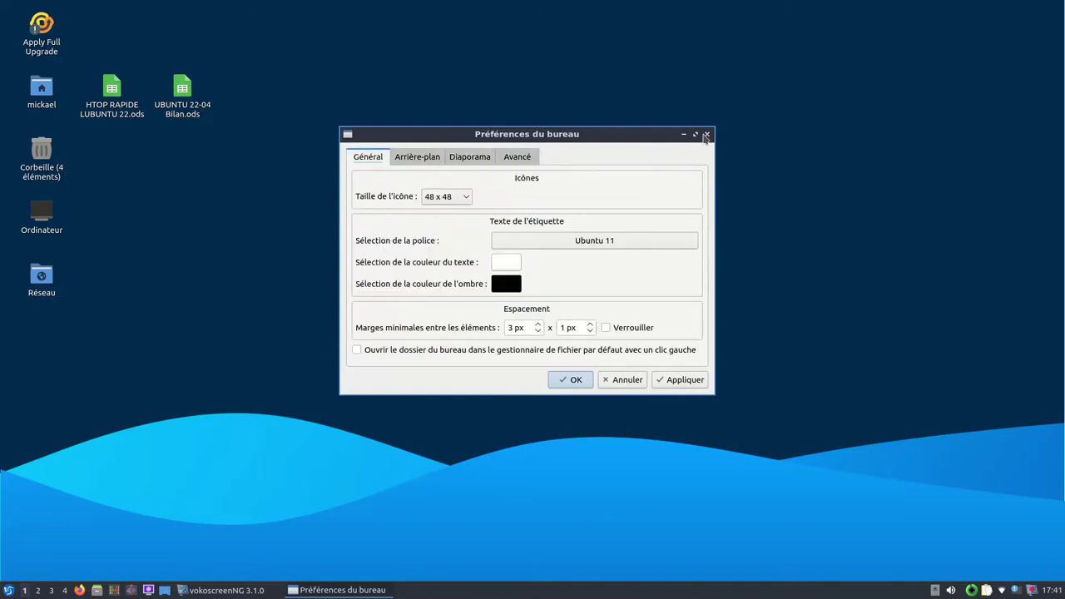
{"action": "left_click", "coordinate": [412, 158]}
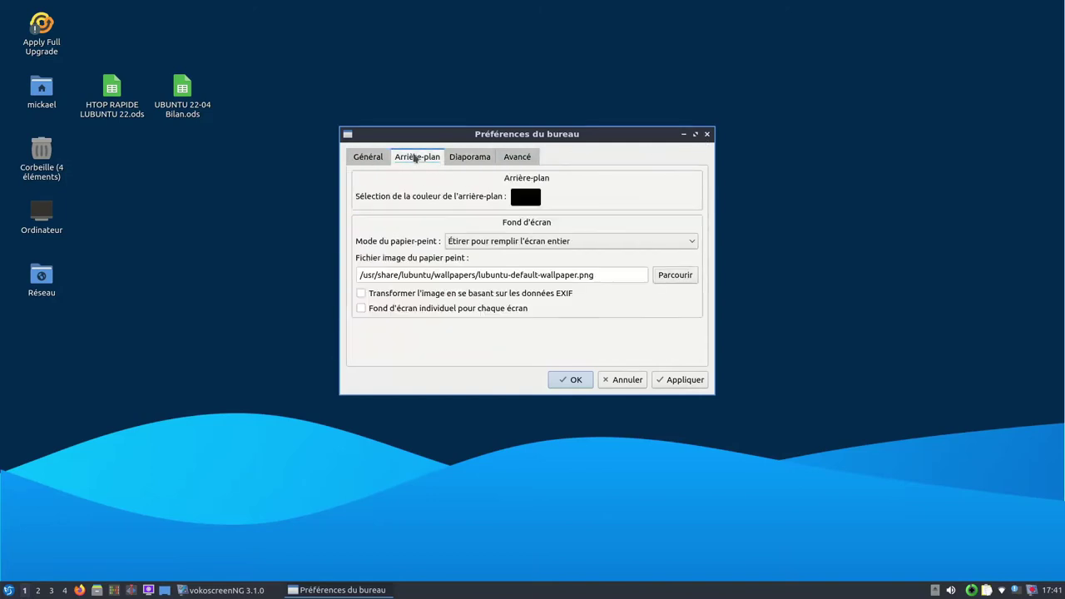
{"action": "left_click", "coordinate": [507, 159]}
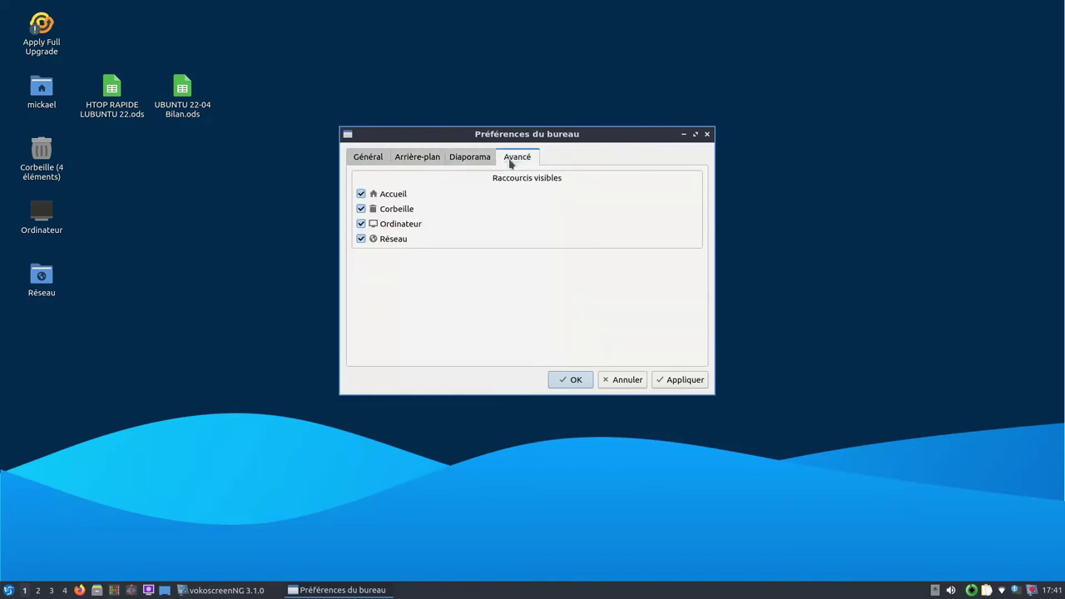
Step: Hide the Accueil, Corbeille, Ordinateur and Réseau shortcuts, then open HTOP RAPIDE XUBUNTU 22.ods
{"action": "left_click", "coordinate": [360, 194]}
{"action": "left_click", "coordinate": [360, 224]}
{"action": "left_click", "coordinate": [360, 239]}
{"action": "left_click", "coordinate": [684, 380]}
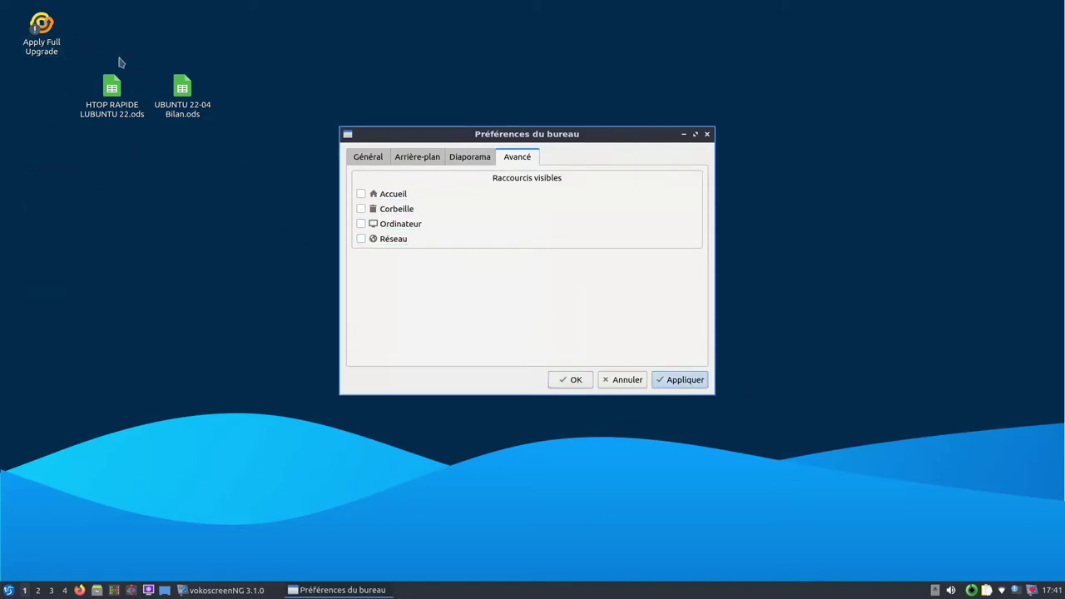
{"action": "left_click", "coordinate": [573, 379]}
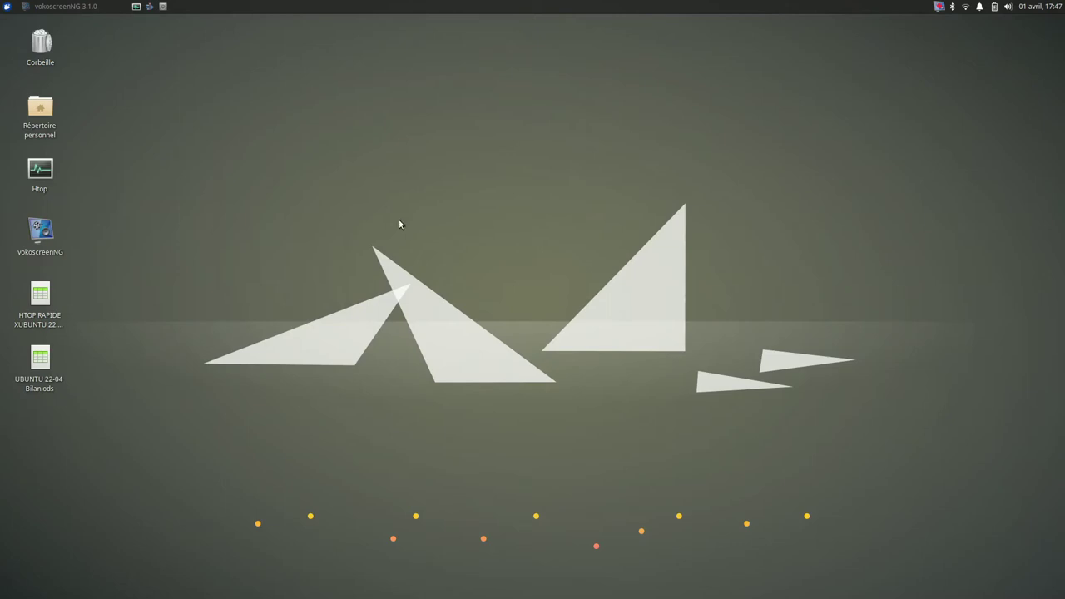
{"action": "double_click", "coordinate": [35, 294]}
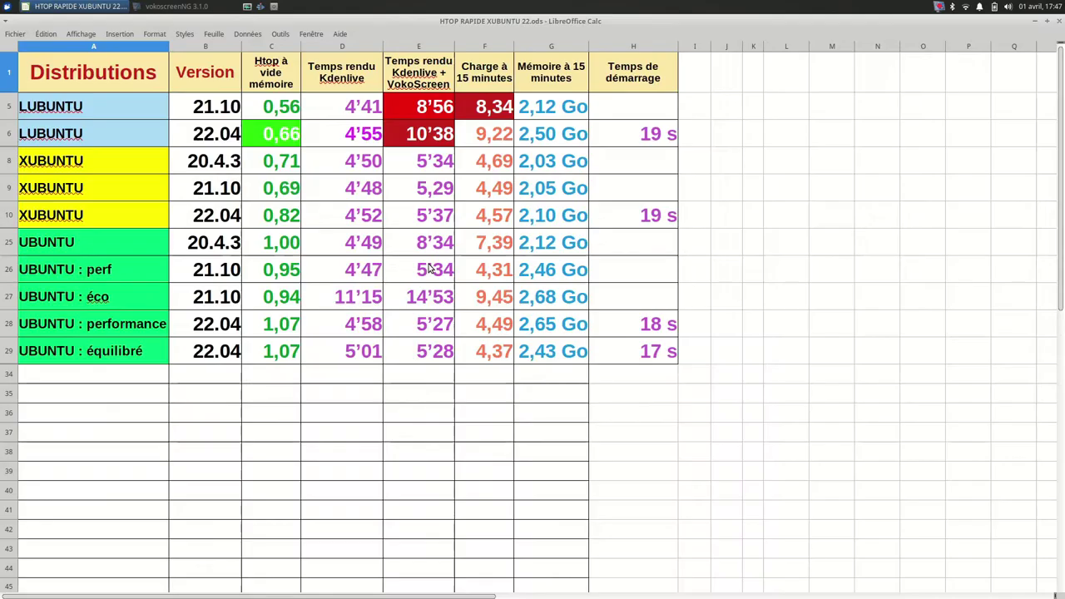
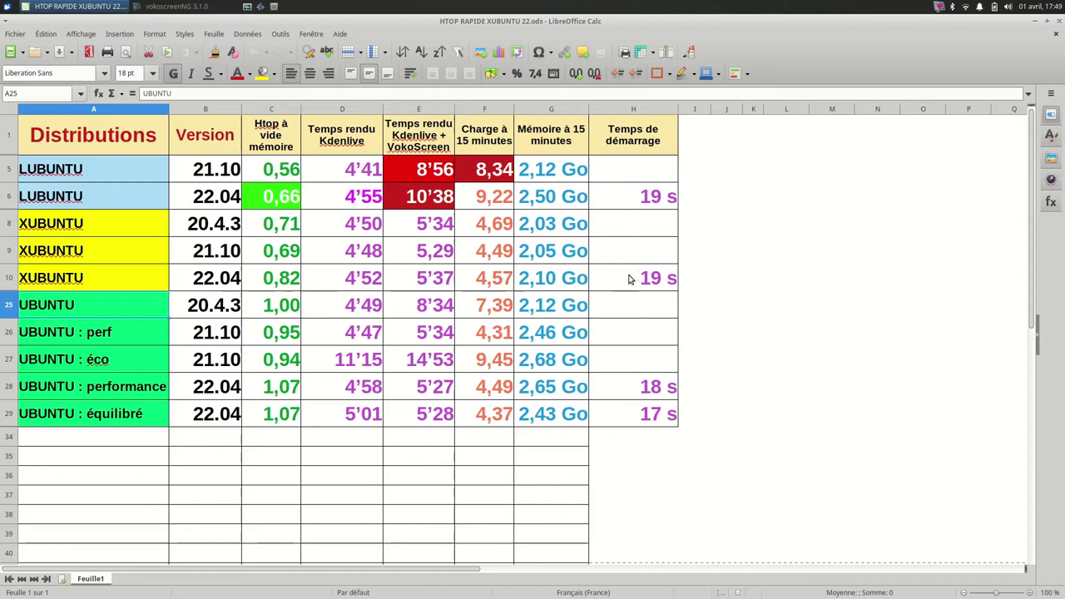
Step: Replace HTOP RAPIDE XUBUNTU 22.ods with UBUNTU 22-04 Bilan.ods, check cells D4 and D8, then minimise
{"action": "left_click", "coordinate": [1058, 22]}
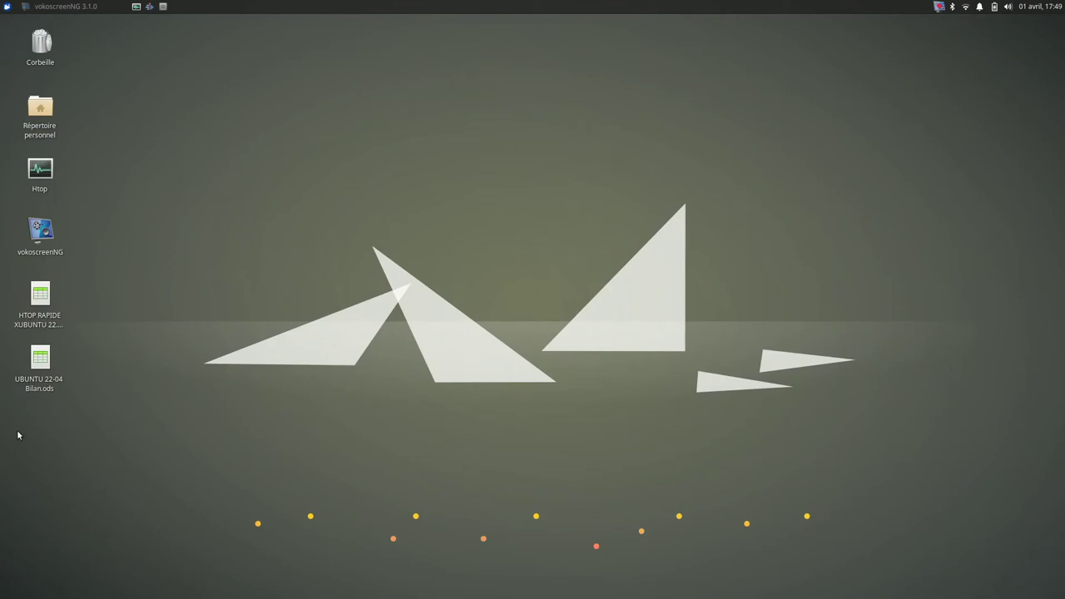
{"action": "double_click", "coordinate": [39, 359]}
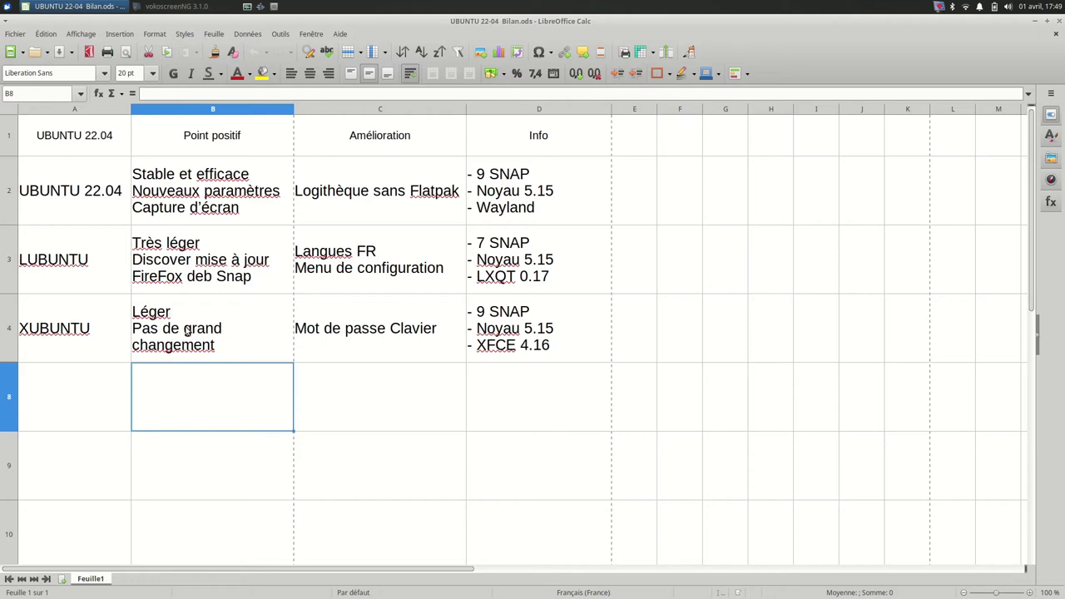
{"action": "left_click", "coordinate": [481, 349]}
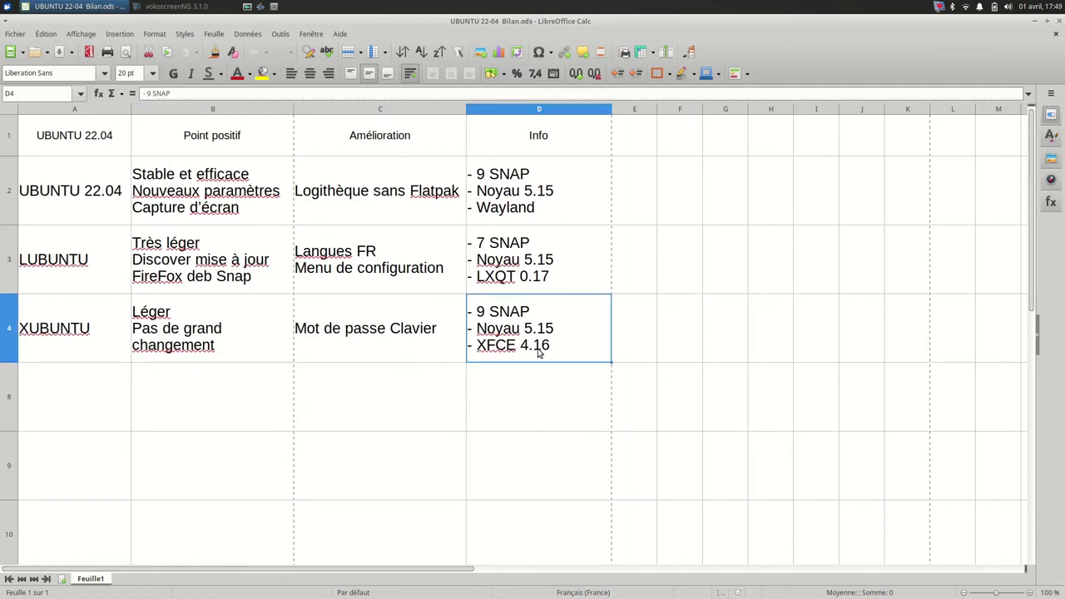
{"action": "left_click", "coordinate": [552, 397]}
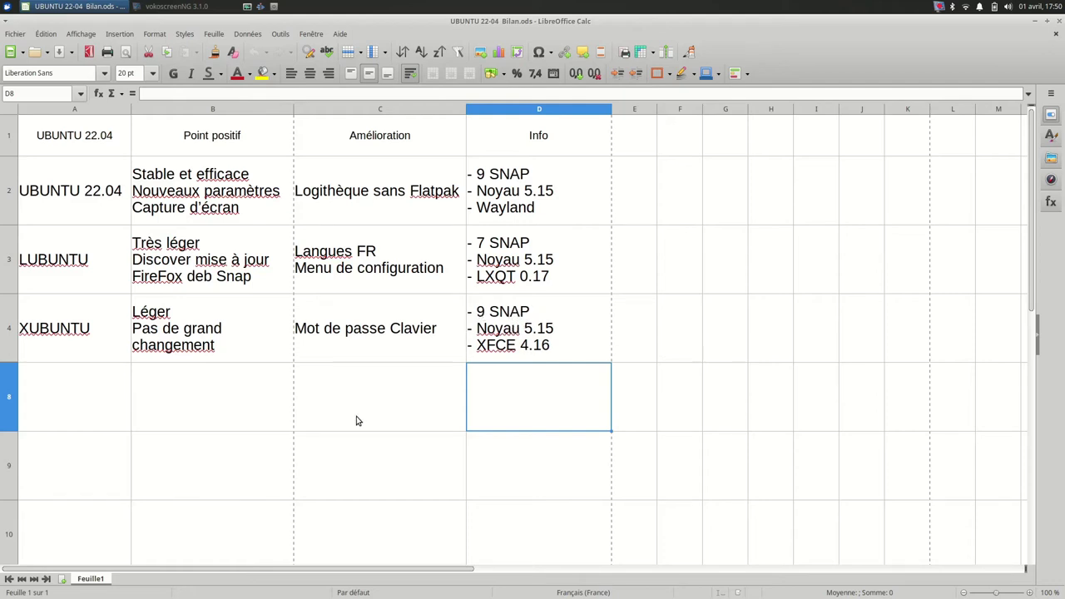
{"action": "left_click", "coordinate": [1046, 21]}
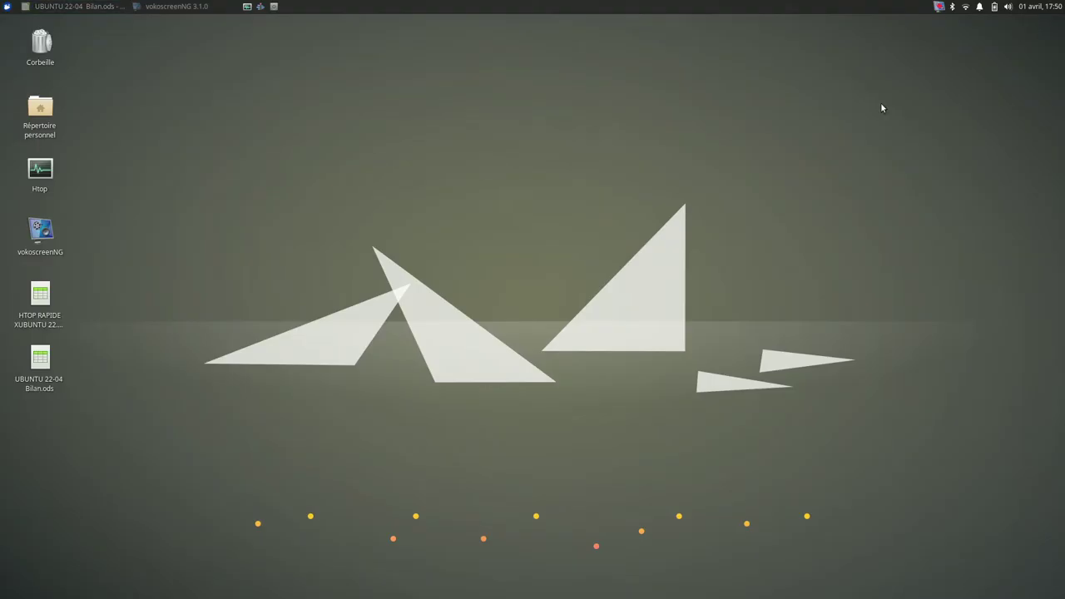
Step: Launch Firefox from the Internet menu, restore the speed test session, then close the browser
{"action": "left_click", "coordinate": [7, 6]}
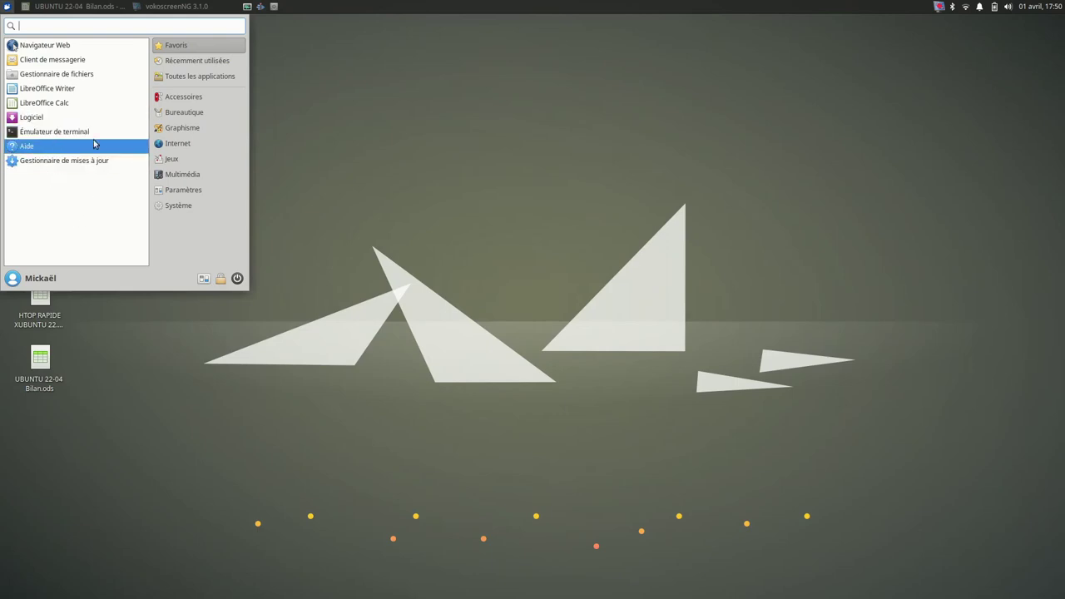
{"action": "left_click", "coordinate": [193, 145]}
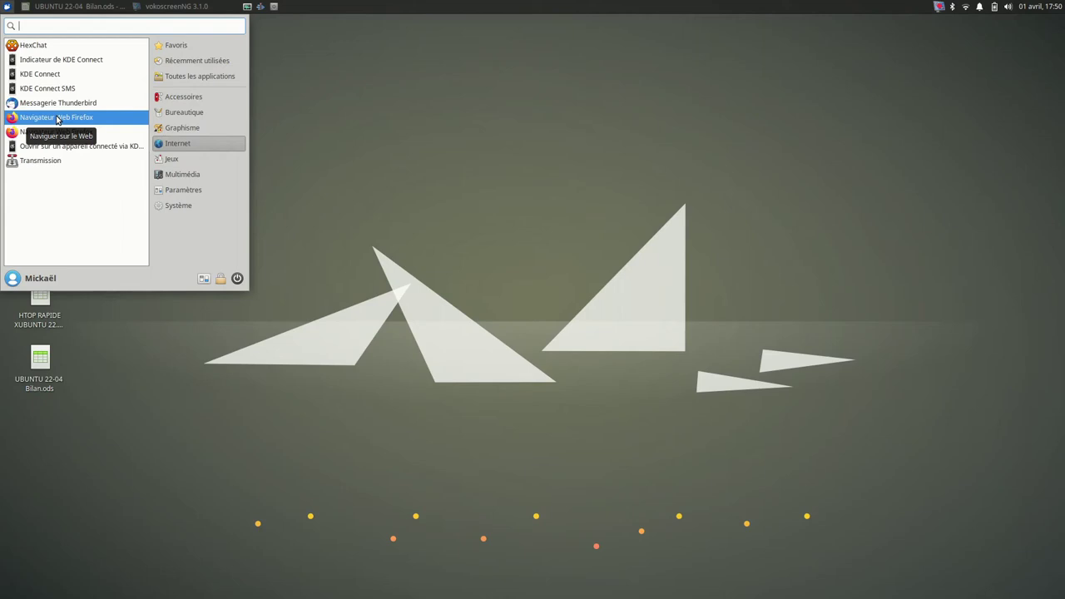
{"action": "left_click", "coordinate": [57, 117]}
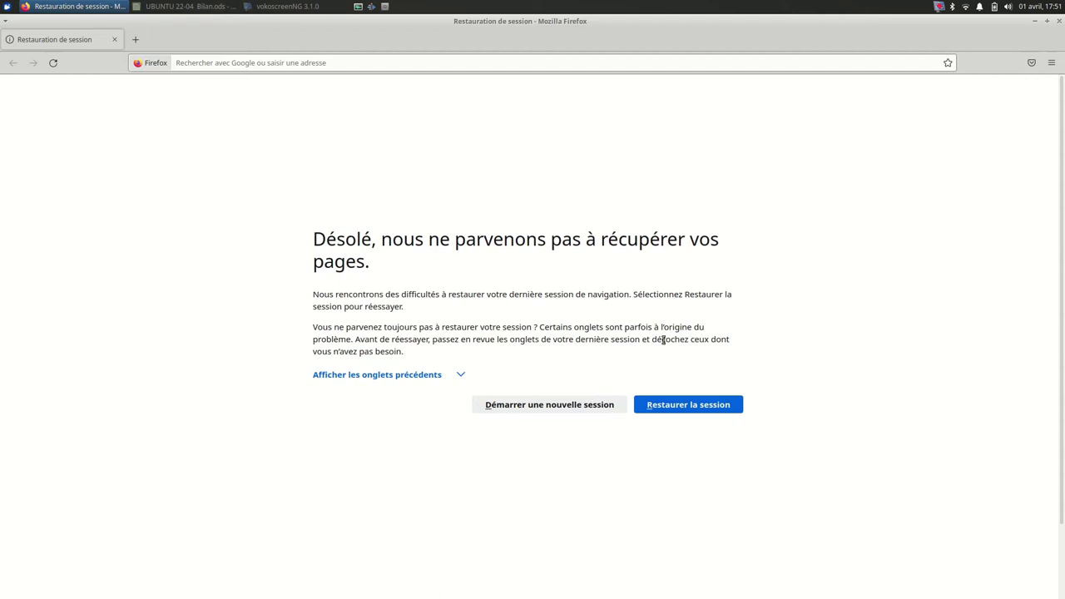
{"action": "left_click", "coordinate": [672, 412]}
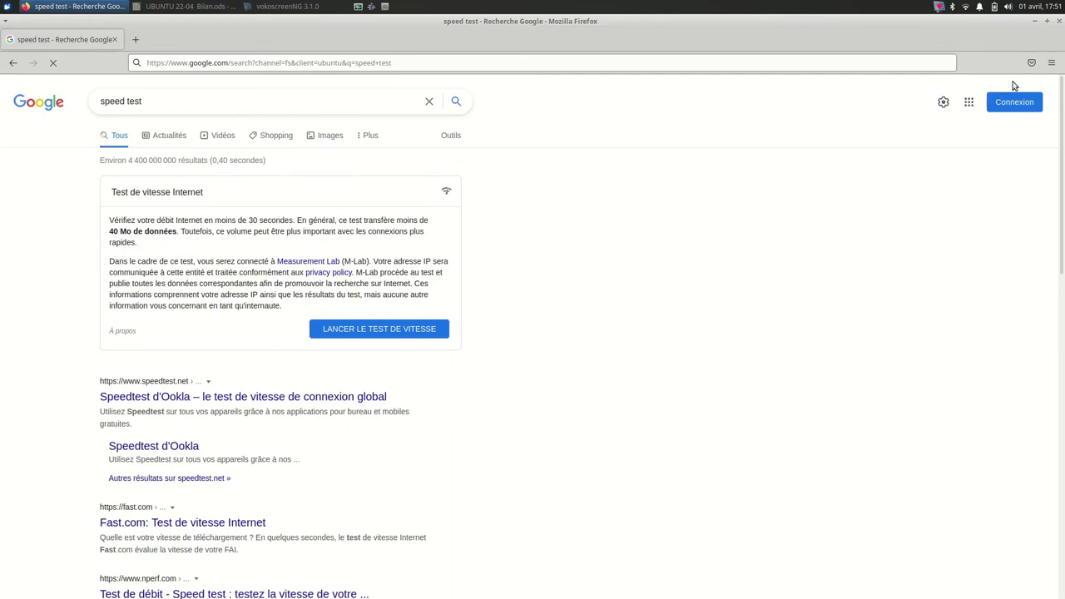
{"action": "left_click", "coordinate": [1057, 22]}
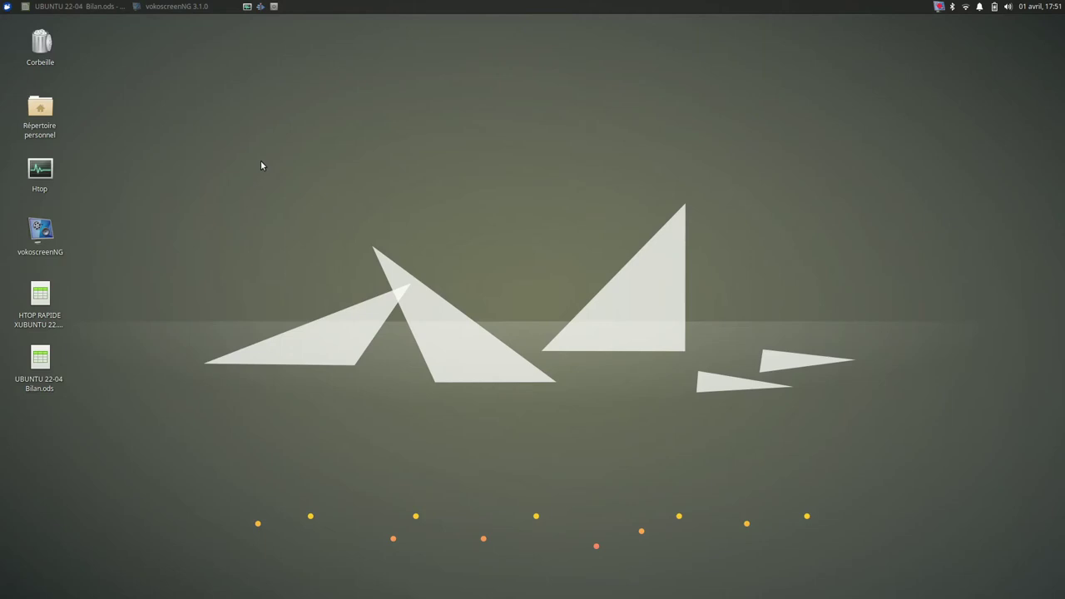
Step: Launch htop in a terminal, then run snap list in a second terminal
{"action": "left_click", "coordinate": [247, 6]}
{"action": "left_click_drag", "start_coordinate": [520, 204], "coordinate": [408, 167]}
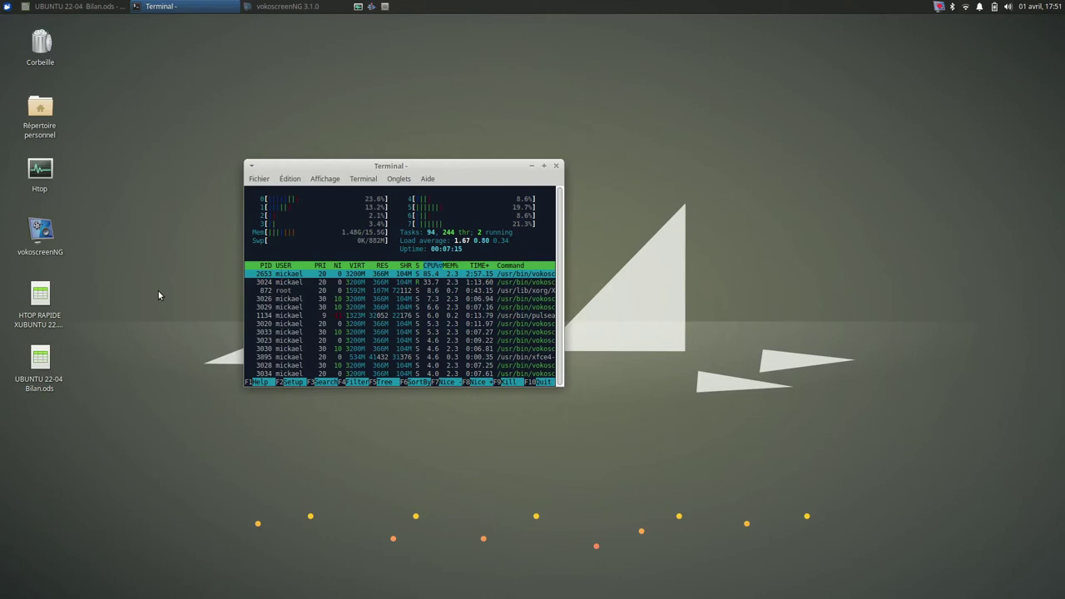
{"action": "key", "text": "ctrl+alt+t"}
{"action": "type", "text": "snap list"}
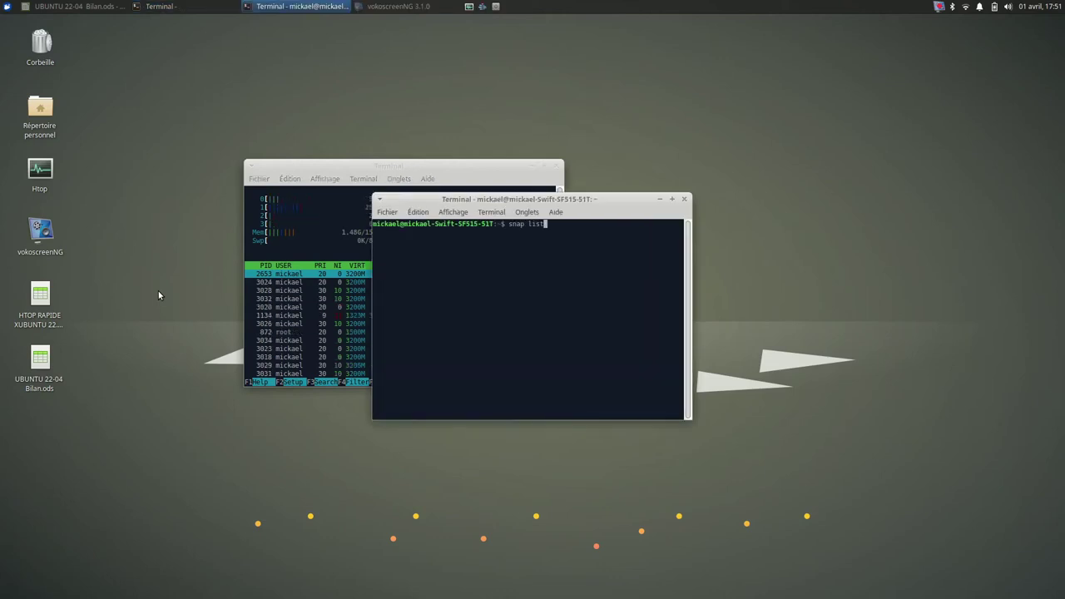
{"action": "key", "text": "Return"}
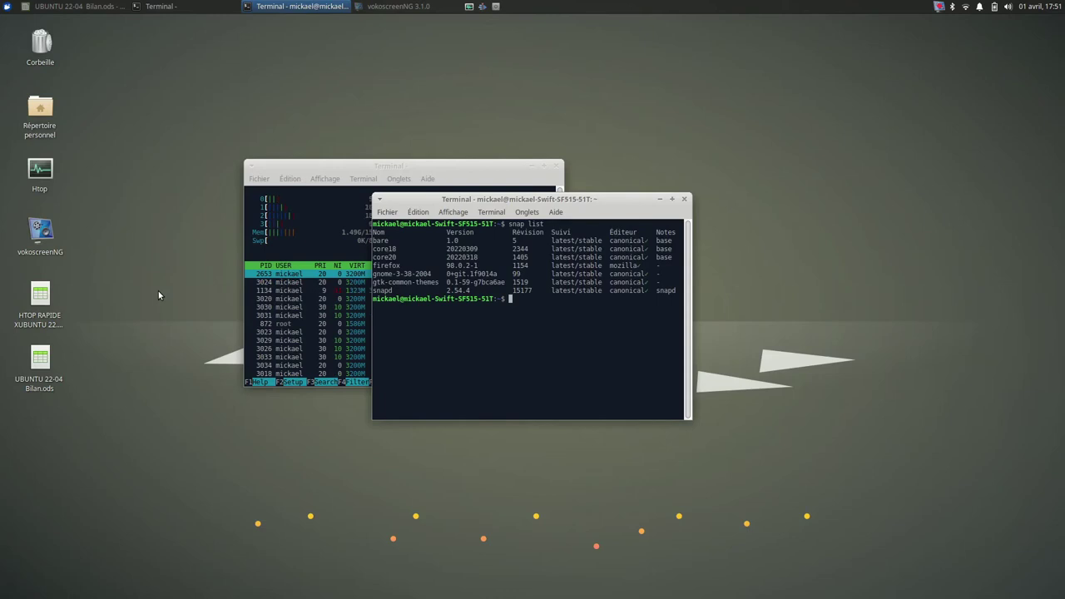
Step: Run neofetch in the maximised terminal, then close both terminal windows
{"action": "type", "text": "neofetch"}
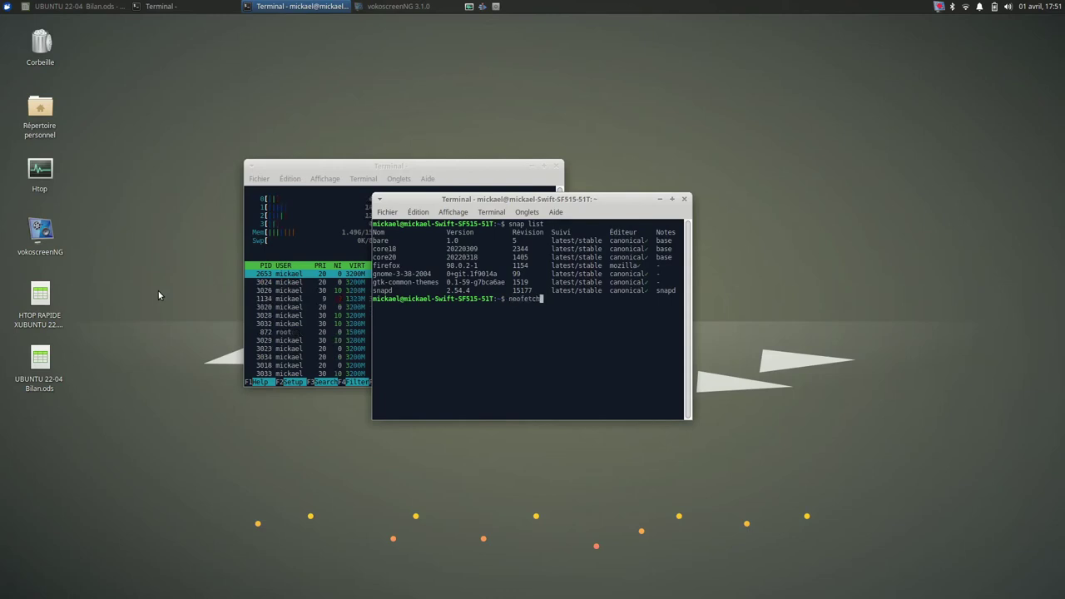
{"action": "key", "text": "Return"}
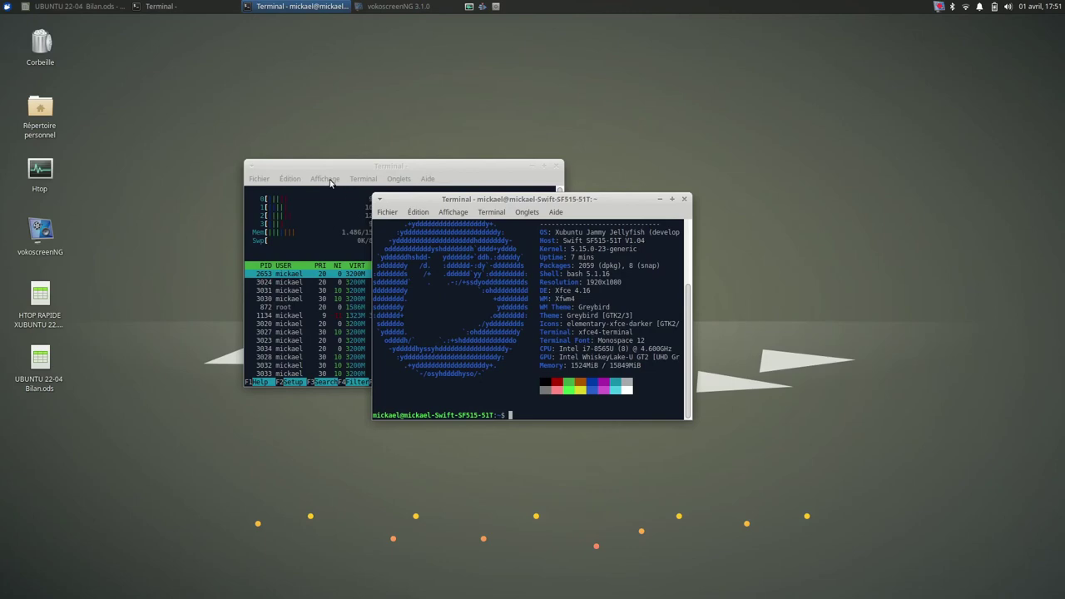
{"action": "left_click", "coordinate": [671, 199]}
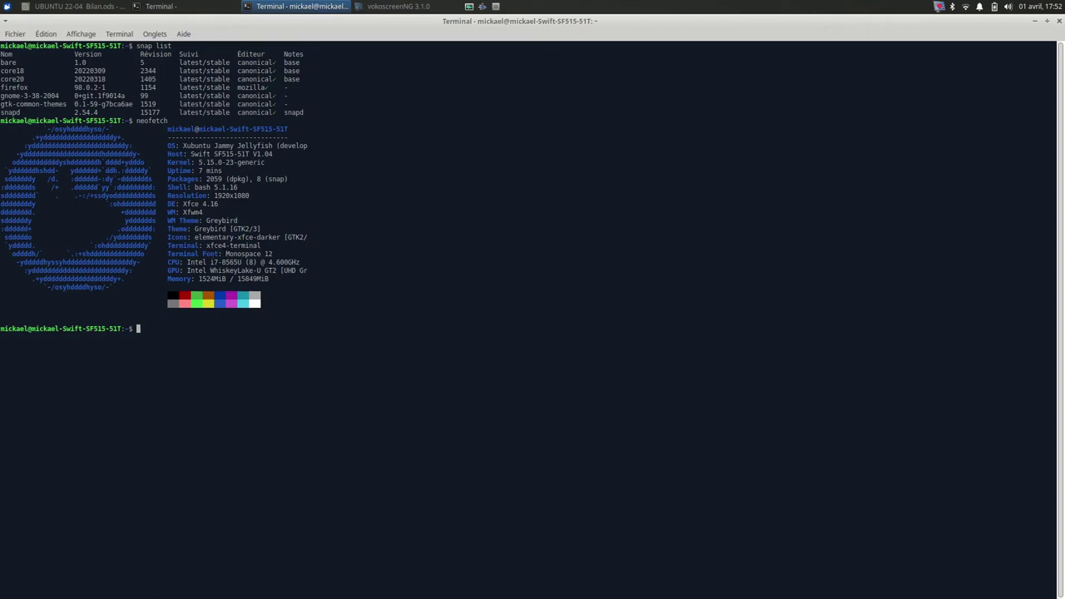
{"action": "left_click", "coordinate": [1058, 22]}
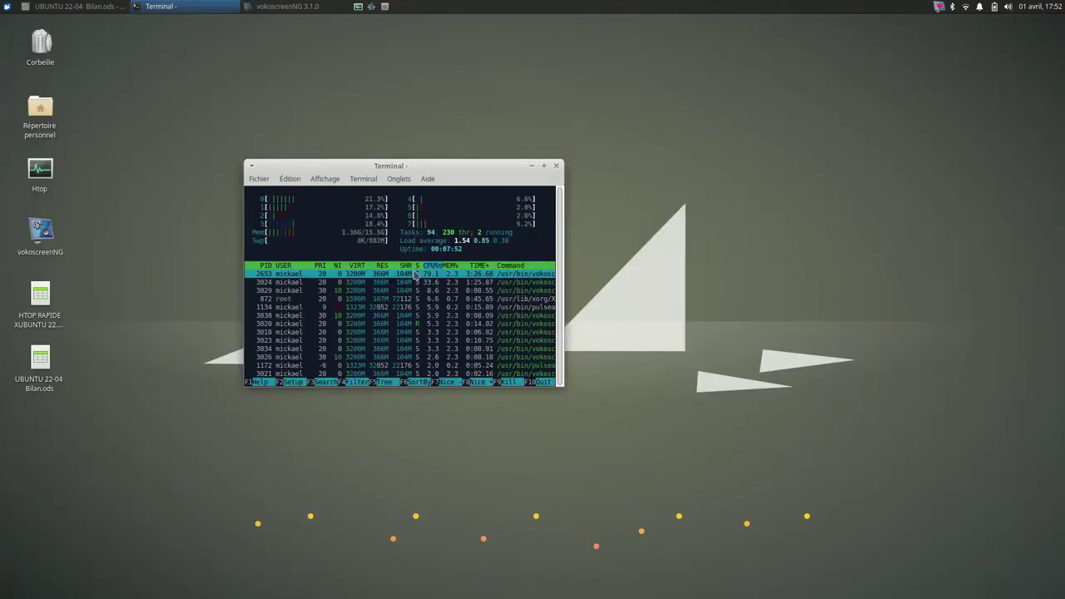
{"action": "left_click", "coordinate": [556, 166]}
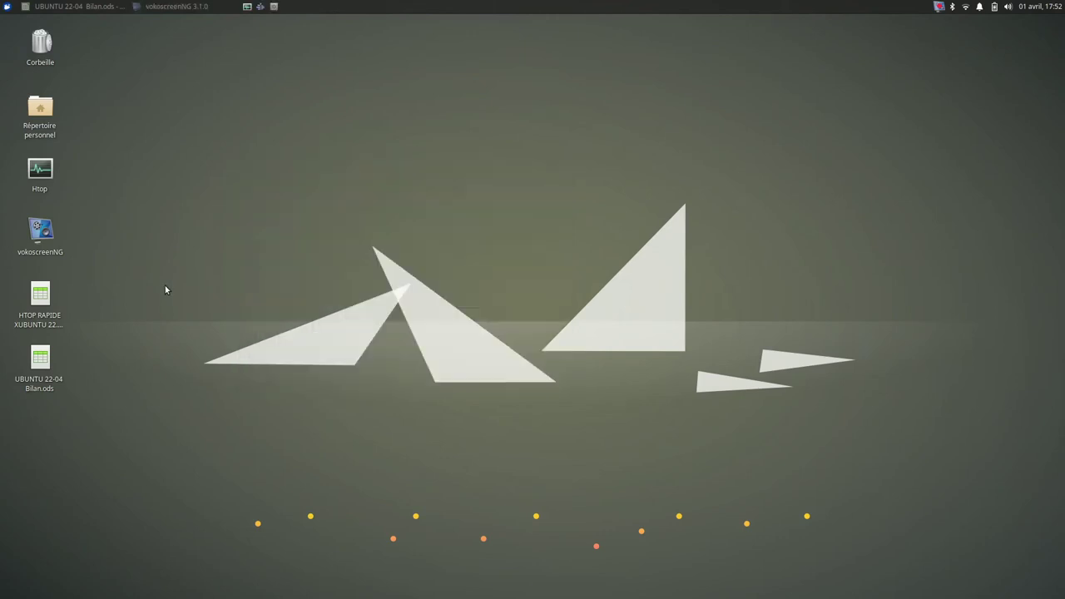
Step: Search kdenlive in Logiciel and view the installed deb version's package sources
{"action": "left_click", "coordinate": [7, 6]}
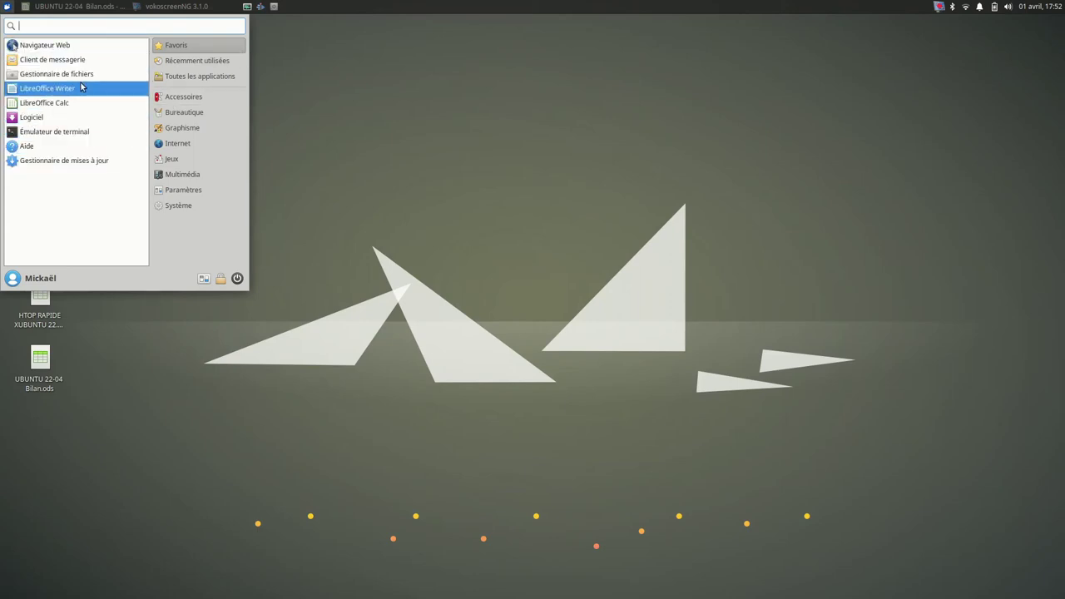
{"action": "left_click", "coordinate": [59, 122]}
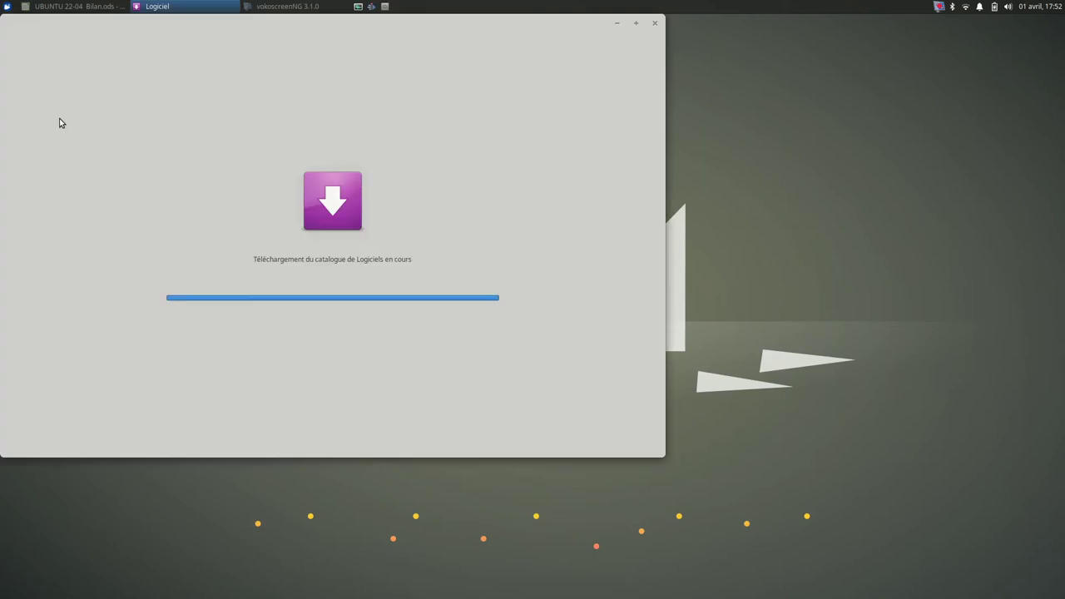
{"action": "type", "text": "kde"}
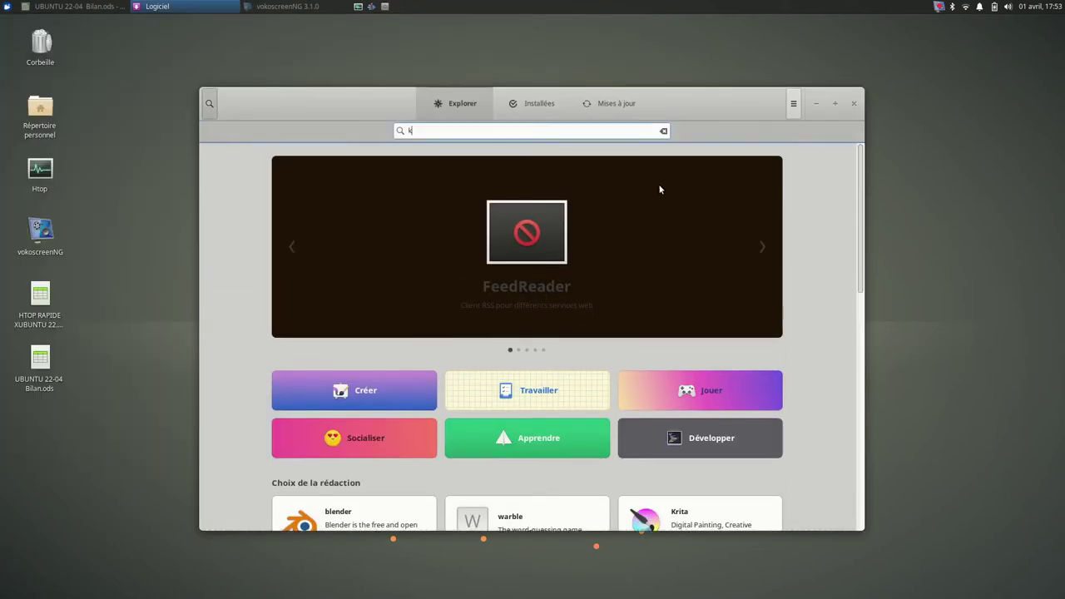
{"action": "type", "text": "nlive"}
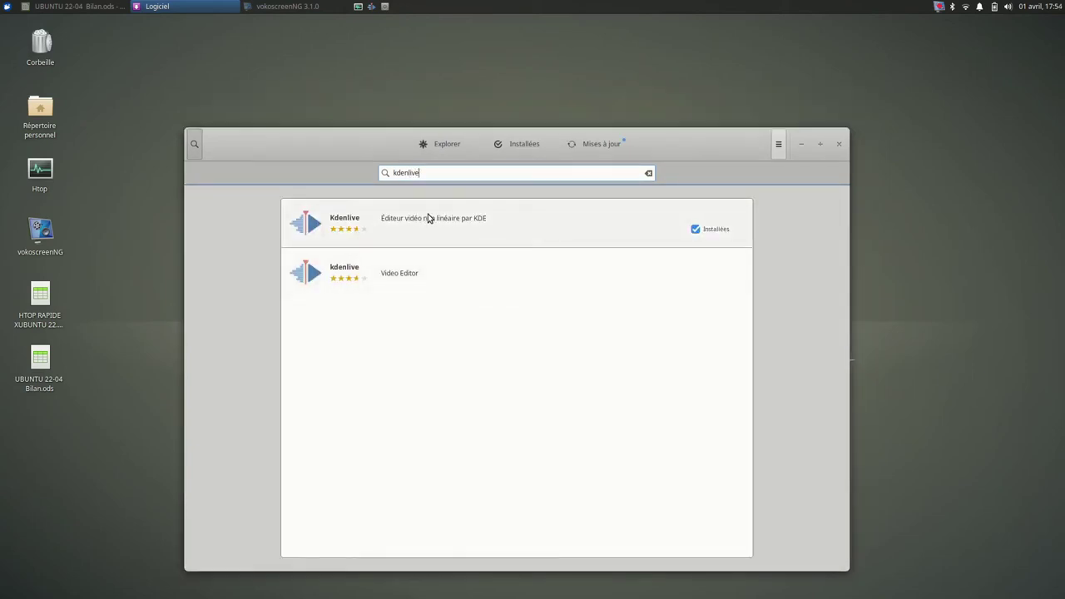
{"action": "left_click", "coordinate": [428, 218]}
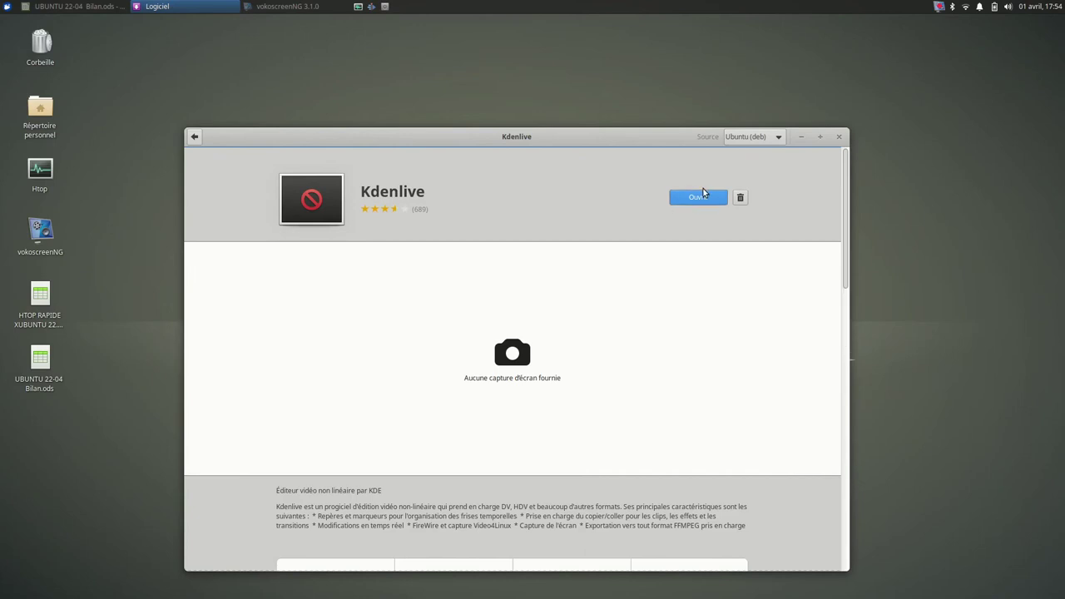
{"action": "left_click", "coordinate": [754, 139]}
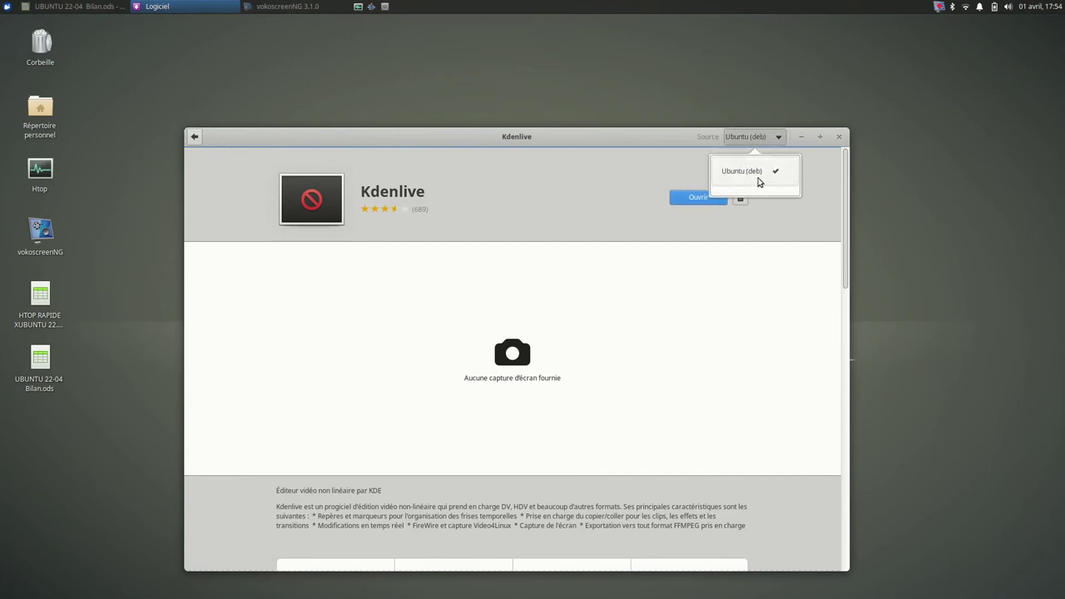
Step: Check the Kdenlive snap listing at 21.12.2, then close the software centre
{"action": "left_click", "coordinate": [198, 141]}
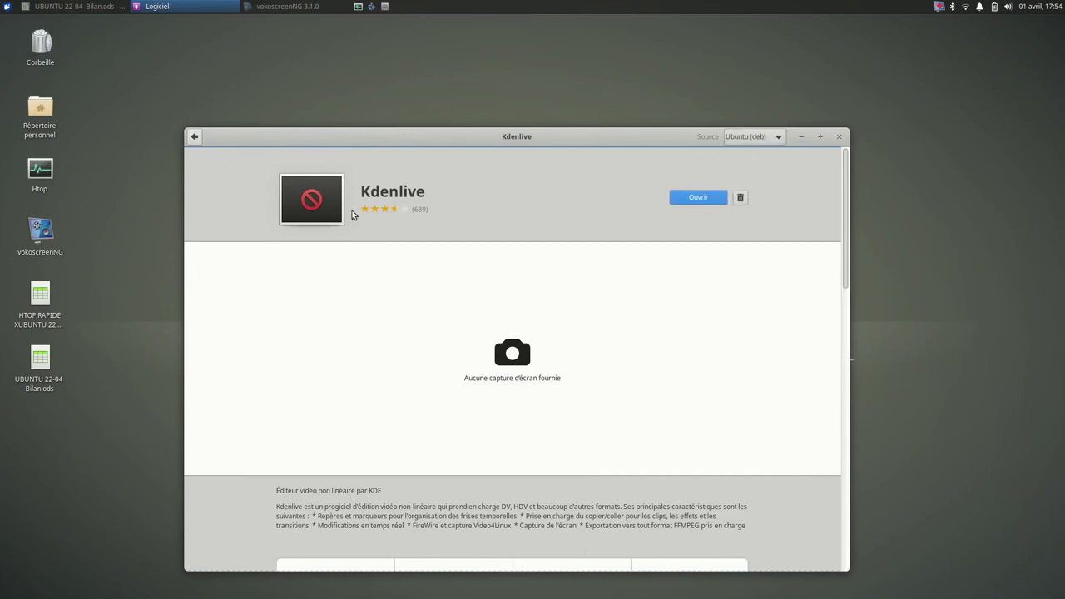
{"action": "left_click", "coordinate": [193, 138]}
{"action": "left_click", "coordinate": [480, 269]}
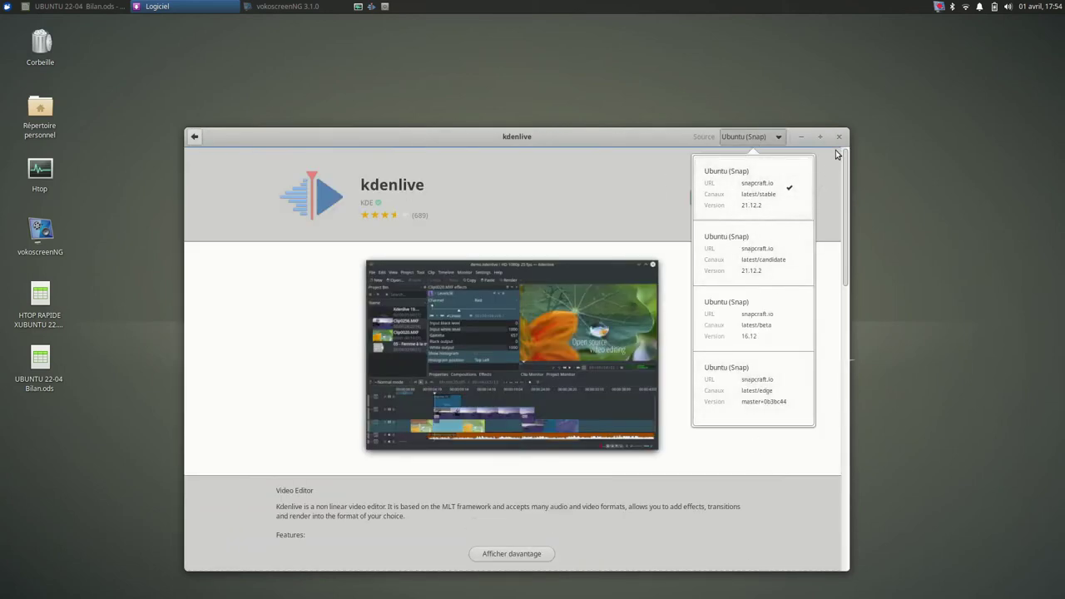
{"action": "left_click", "coordinate": [530, 140]}
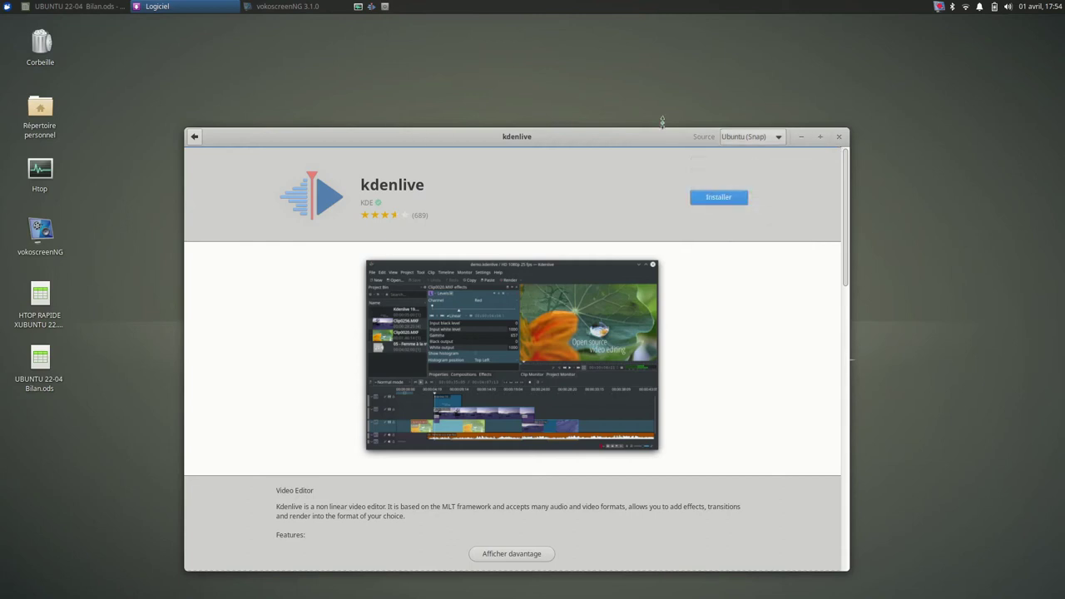
{"action": "left_click", "coordinate": [839, 136]}
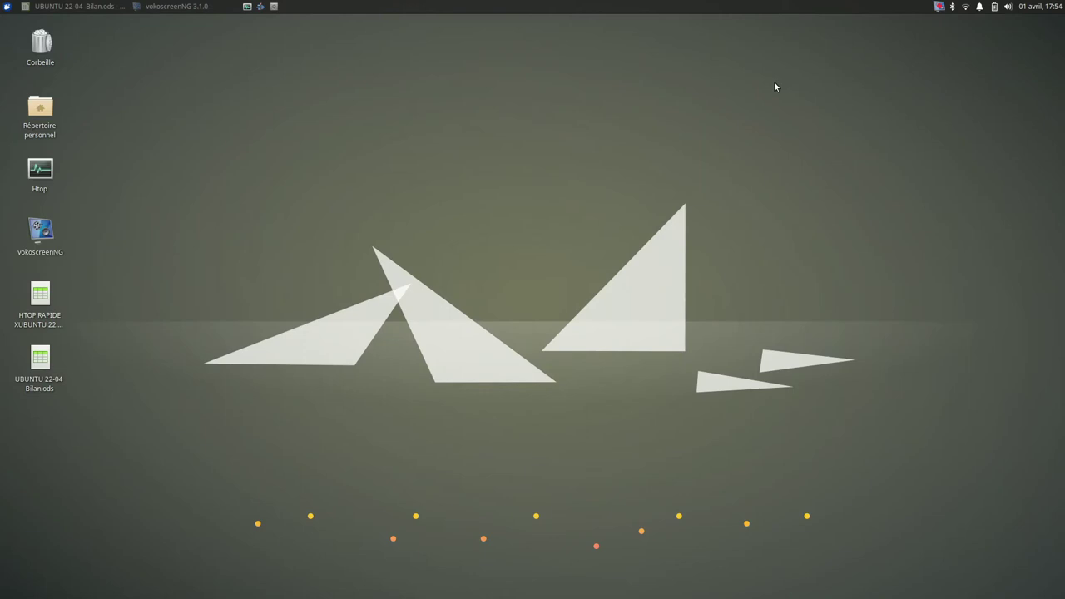
{"action": "right_click", "coordinate": [421, 170]}
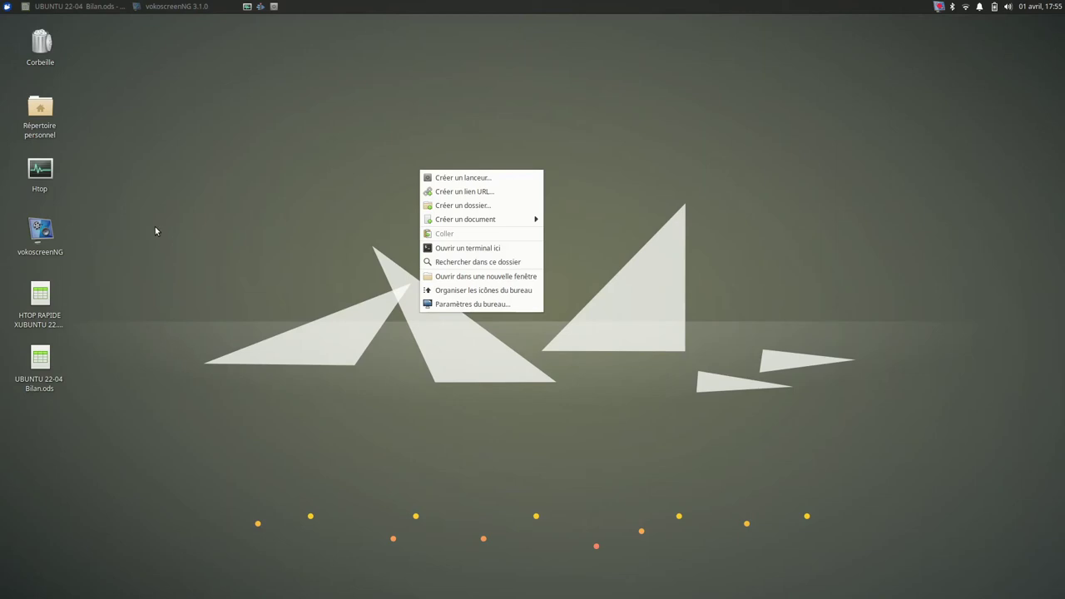
{"action": "left_click", "coordinate": [206, 200]}
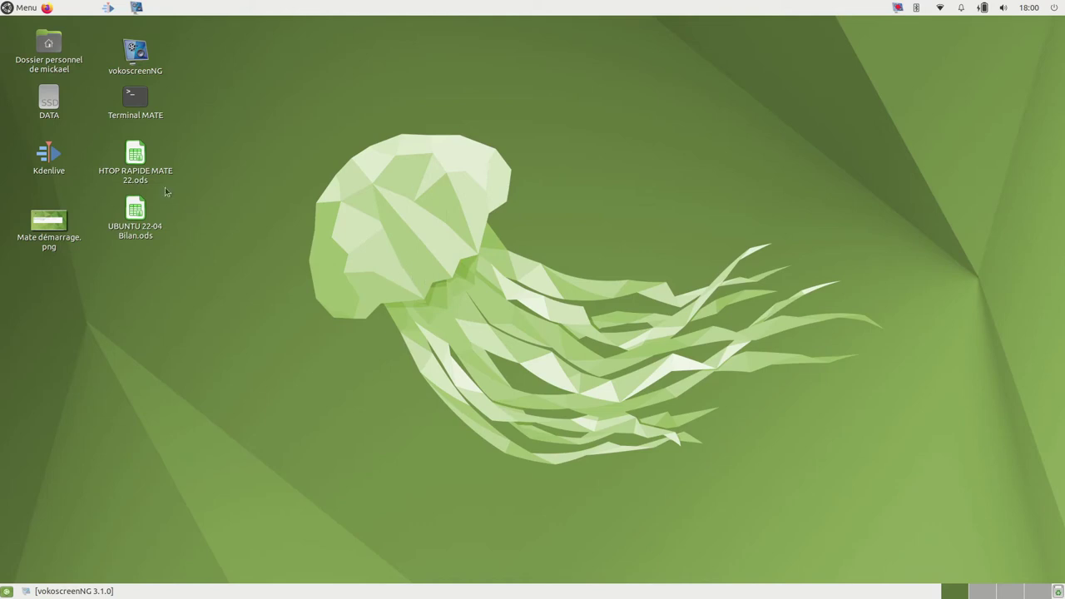
Step: Open and close HTOP RAPIDE MATE 22.ods, then open UBUNTU 22-04 Bilan.ods
{"action": "double_click", "coordinate": [137, 158]}
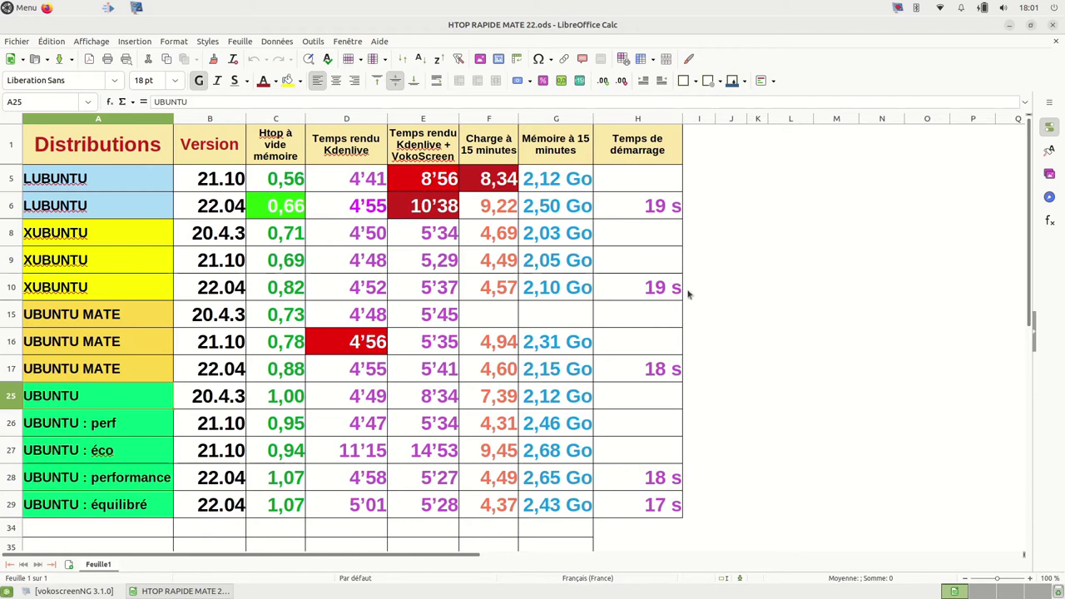
{"action": "left_click", "coordinate": [1053, 26]}
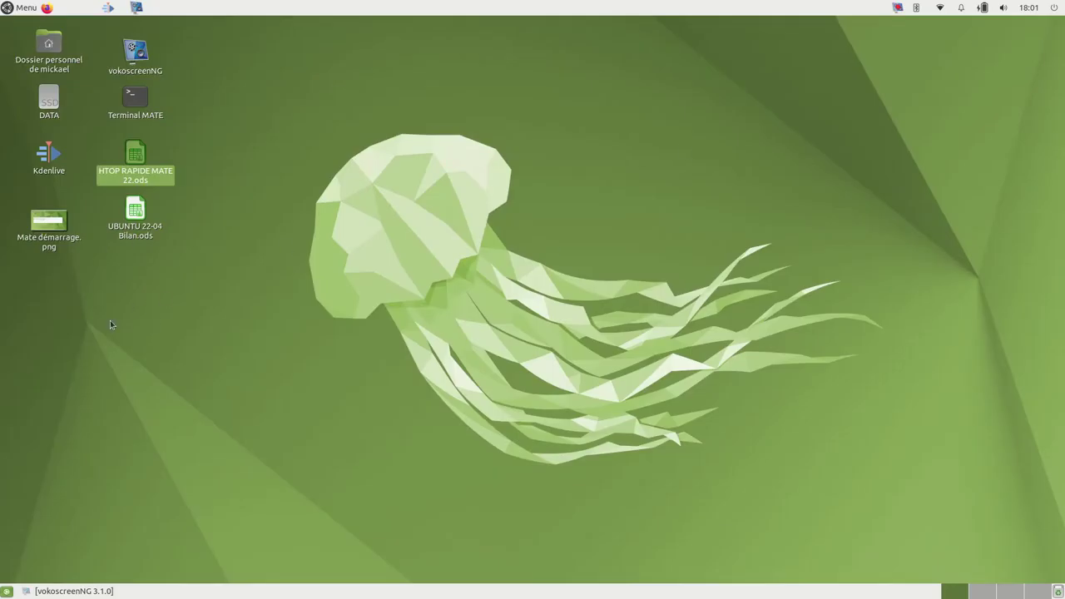
{"action": "double_click", "coordinate": [135, 215]}
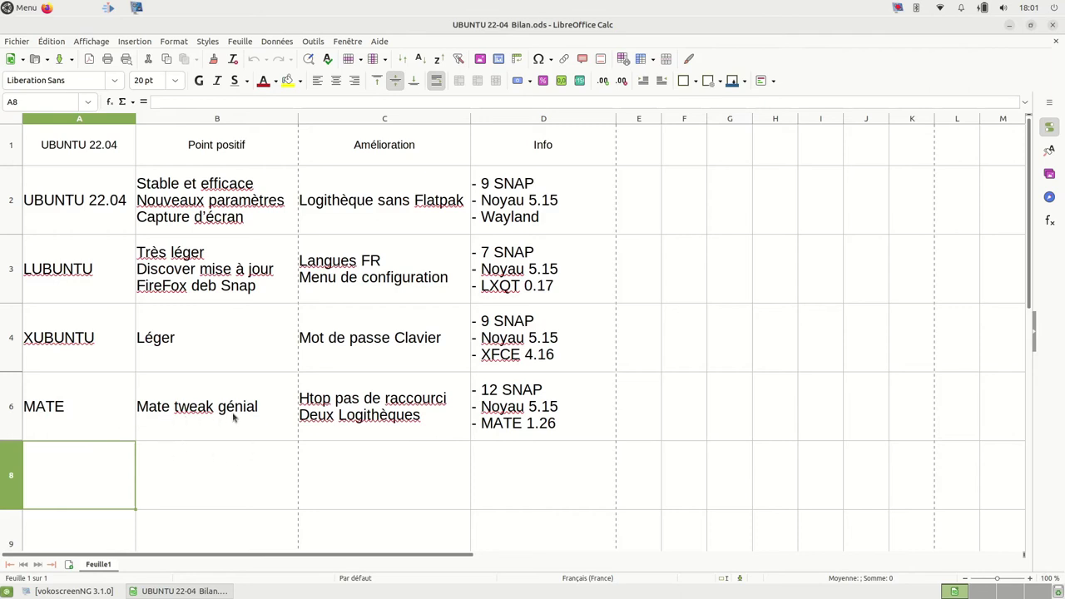
Step: Launch MATE Tweak from Menu > Préférences and minimise the Calc sheet
{"action": "left_click", "coordinate": [20, 8]}
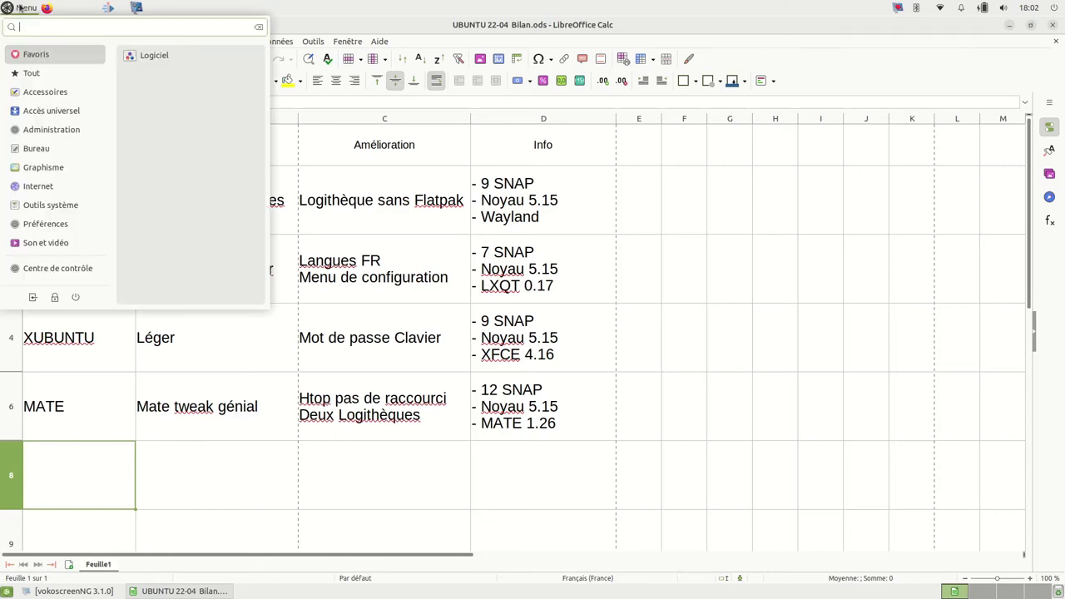
{"action": "mouse_move", "coordinate": [33, 226]}
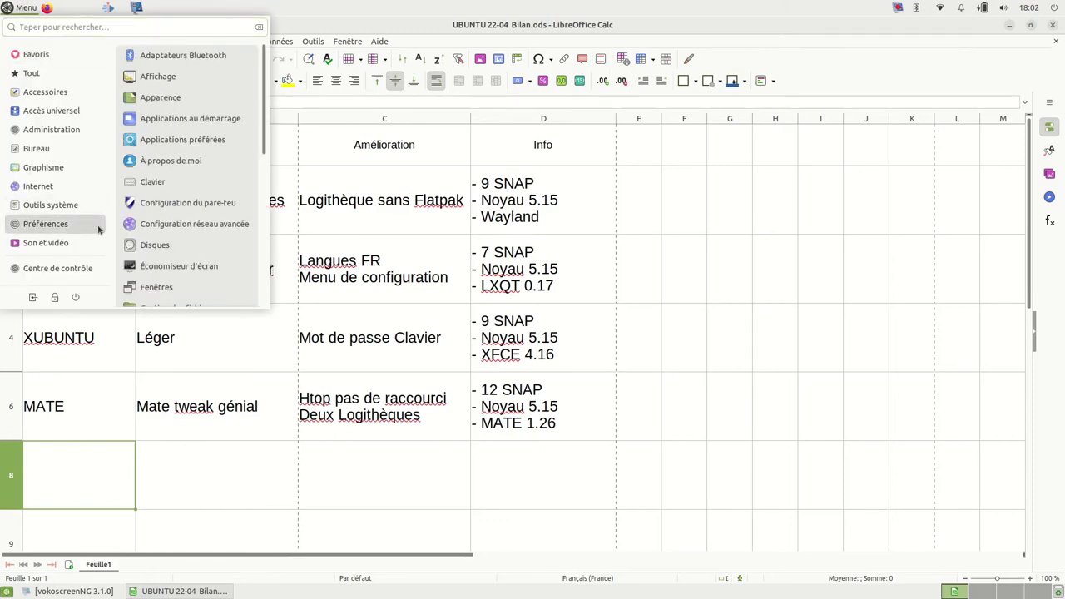
{"action": "scroll", "coordinate": [180, 226], "scroll_direction": "down", "scroll_amount": 3}
{"action": "scroll", "coordinate": [181, 232], "scroll_direction": "down", "scroll_amount": 1}
{"action": "scroll", "coordinate": [181, 232], "scroll_direction": "down", "scroll_amount": 2}
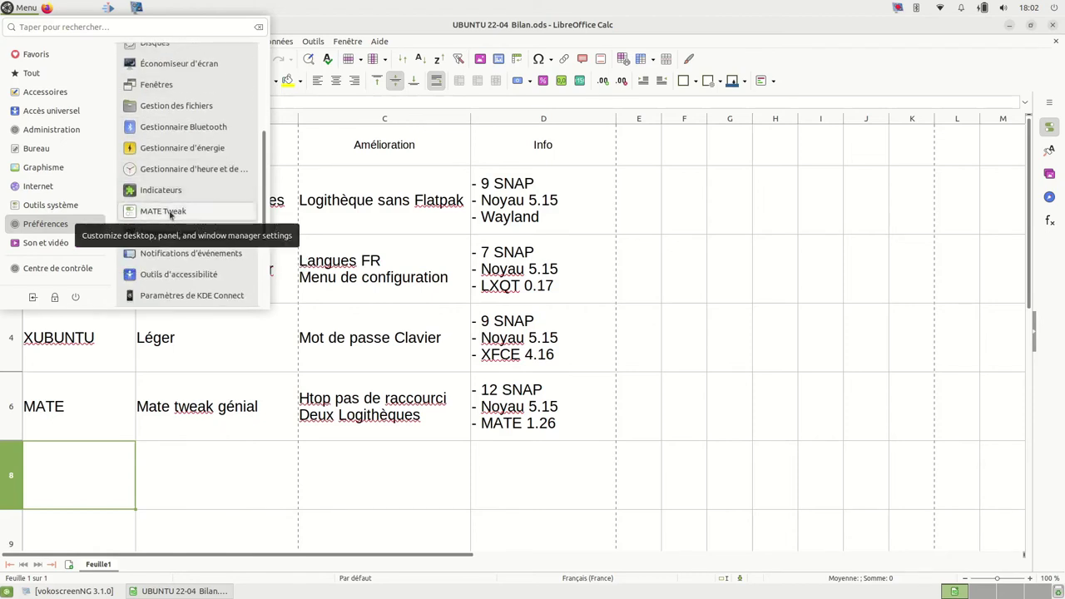
{"action": "left_click", "coordinate": [171, 215]}
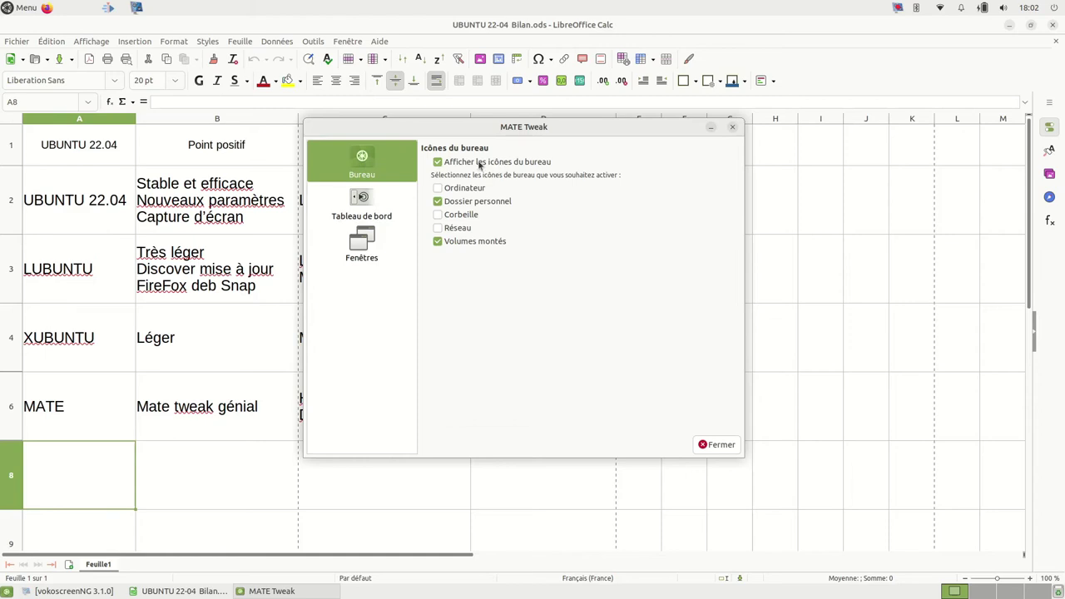
{"action": "left_click", "coordinate": [1009, 25]}
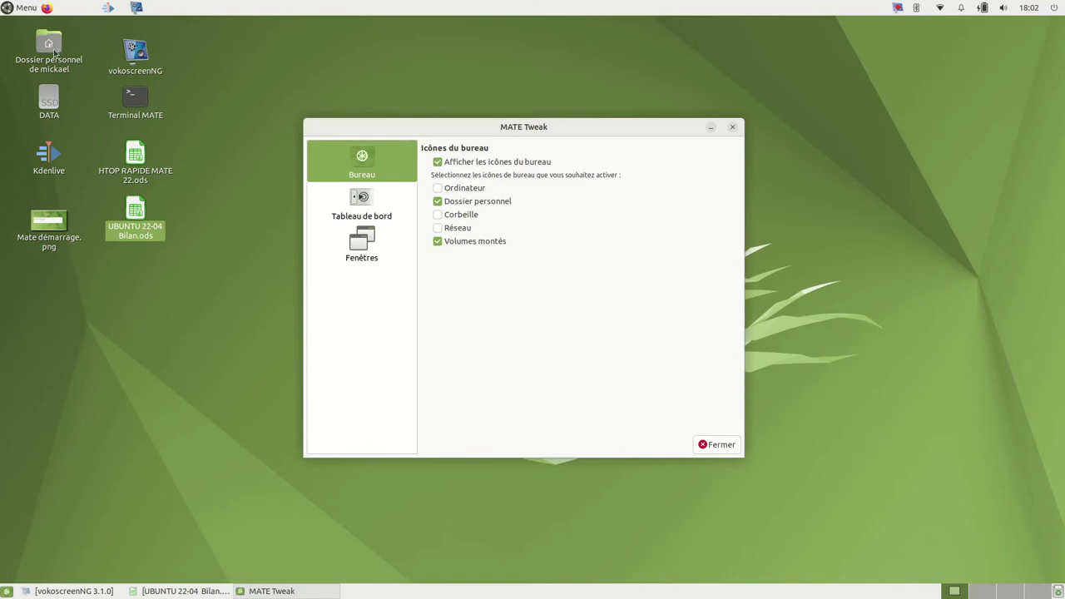
Step: Toggle Afficher les icônes du bureau off and on, then tick and untick Ordinateur
{"action": "left_click", "coordinate": [437, 161]}
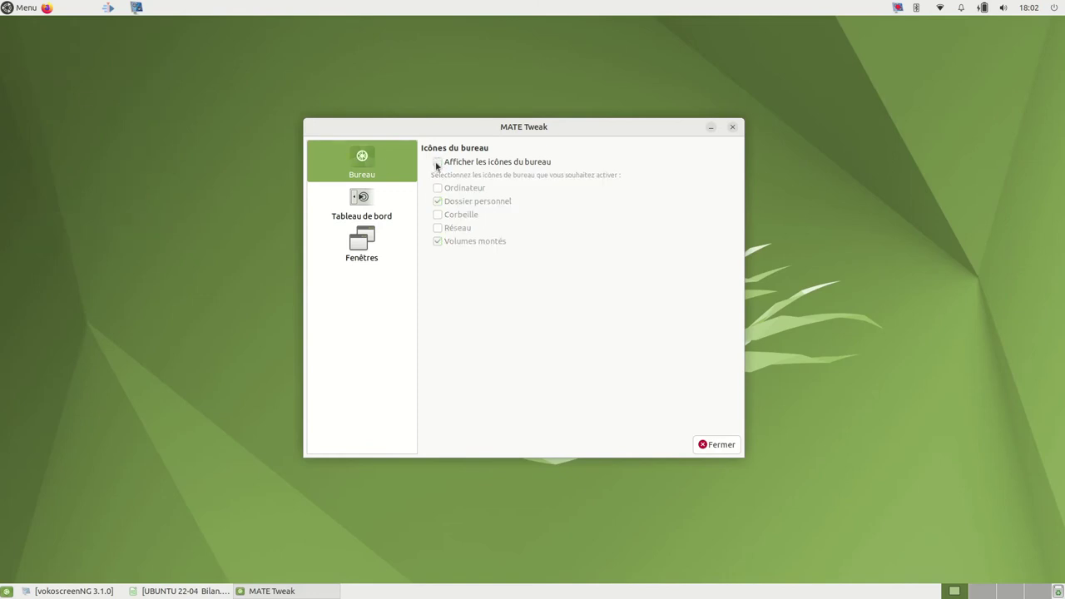
{"action": "left_click", "coordinate": [437, 164]}
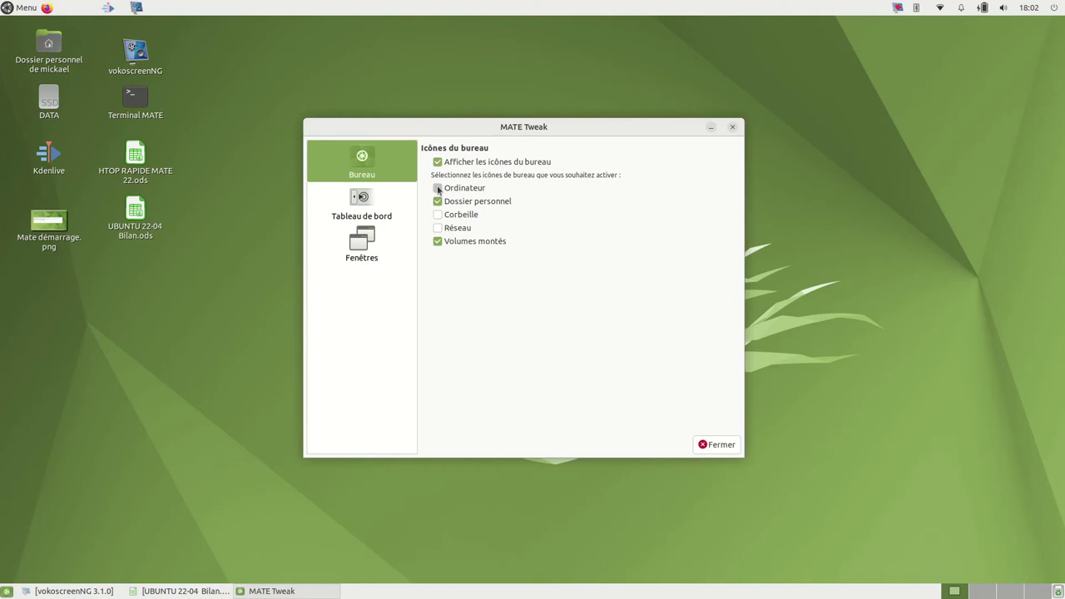
{"action": "left_click", "coordinate": [439, 189]}
{"action": "left_click", "coordinate": [438, 188]}
Step: Switch the Tableau de bord panel layout to Cupertino and confirm with Valider
{"action": "left_click", "coordinate": [372, 210]}
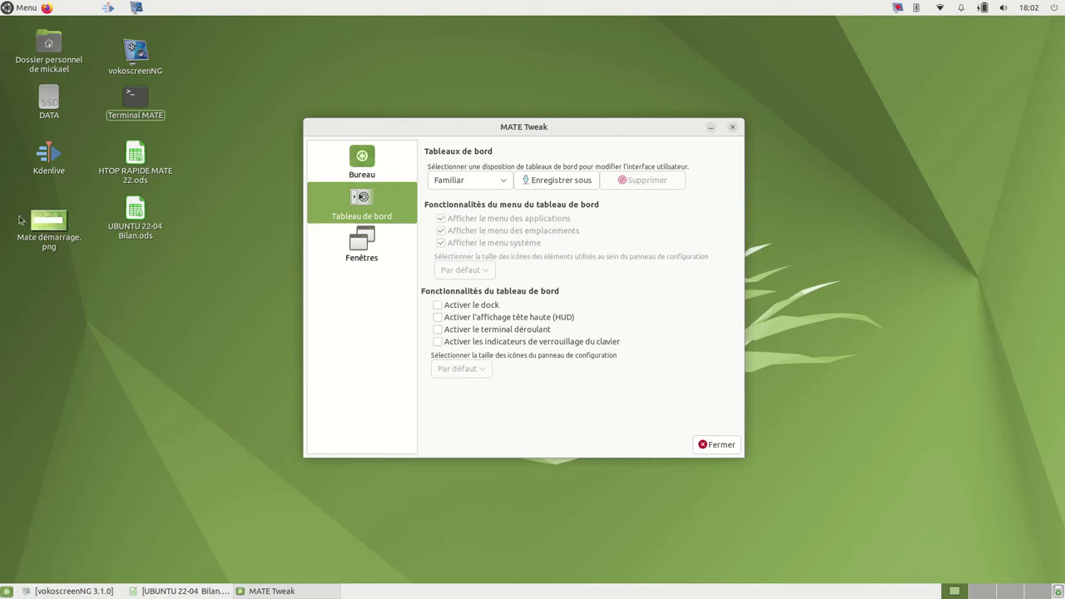
{"action": "left_click", "coordinate": [20, 10]}
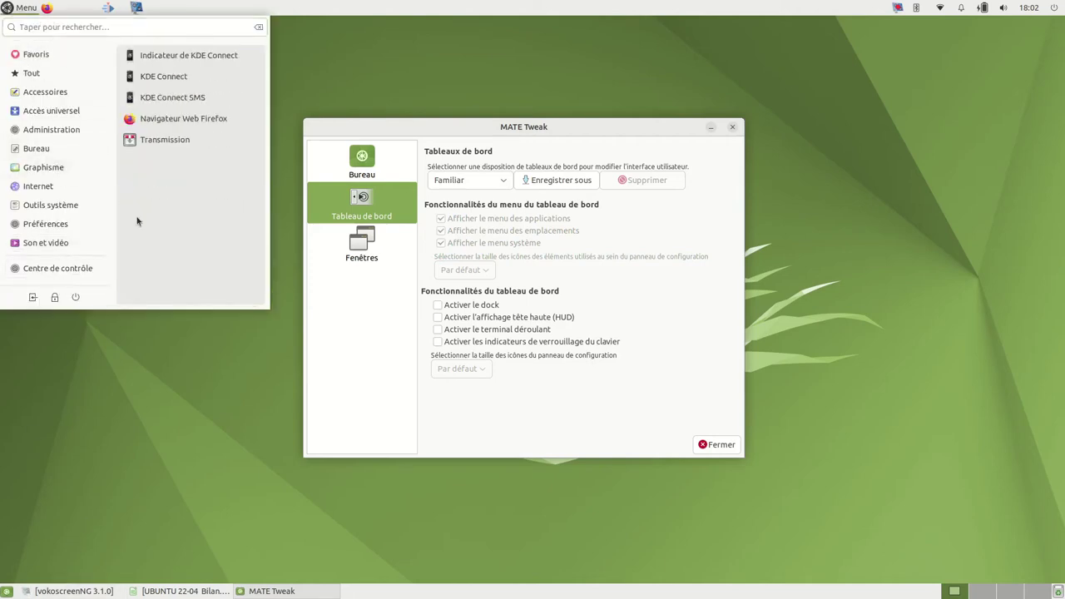
{"action": "left_click", "coordinate": [503, 179]}
{"action": "left_click", "coordinate": [494, 181]}
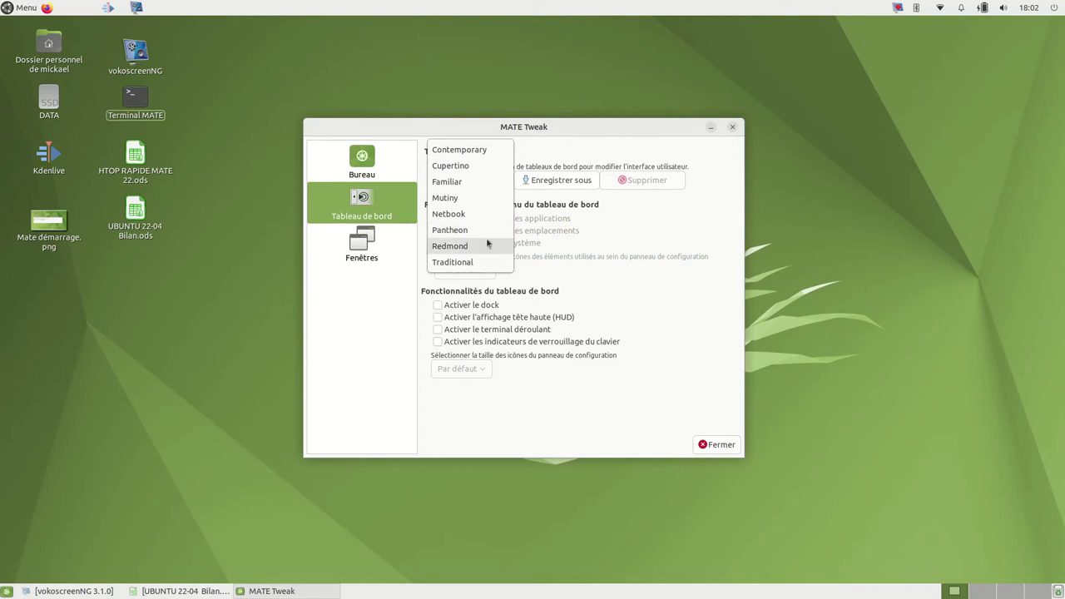
{"action": "left_click", "coordinate": [461, 169]}
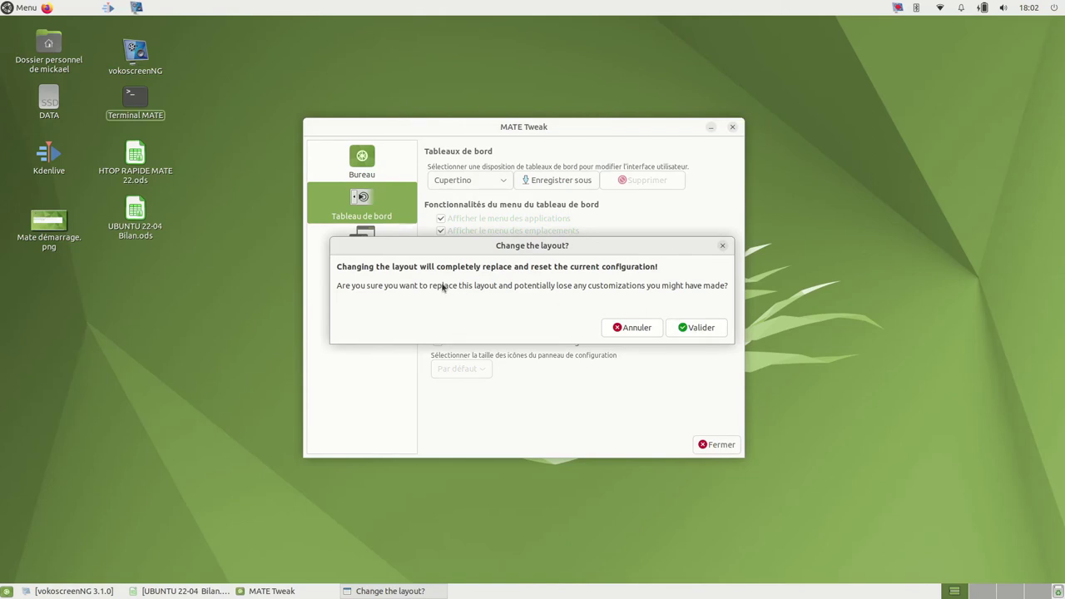
{"action": "left_click", "coordinate": [696, 328]}
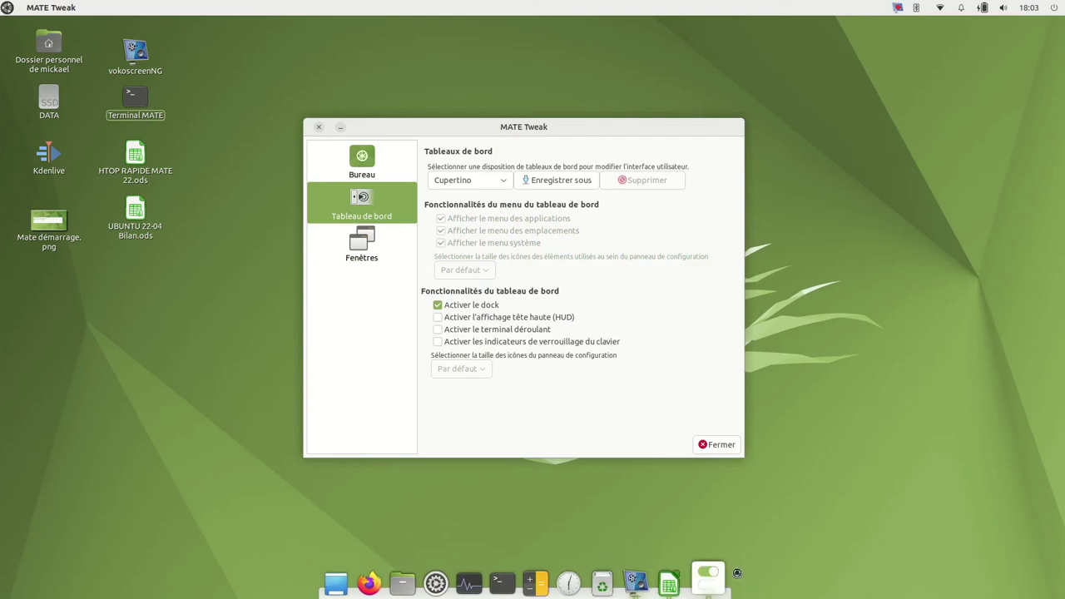
Step: Browse Administration apps in the new full-screen launcher, then reopen the layout list
{"action": "left_click", "coordinate": [7, 7]}
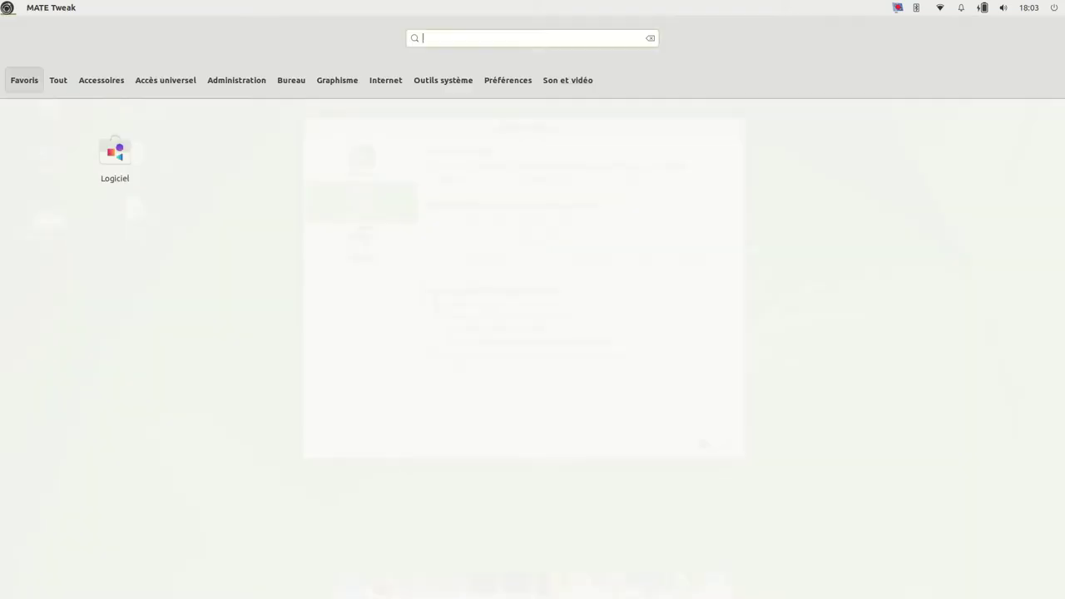
{"action": "left_click", "coordinate": [267, 80]}
{"action": "mouse_move", "coordinate": [147, 83]}
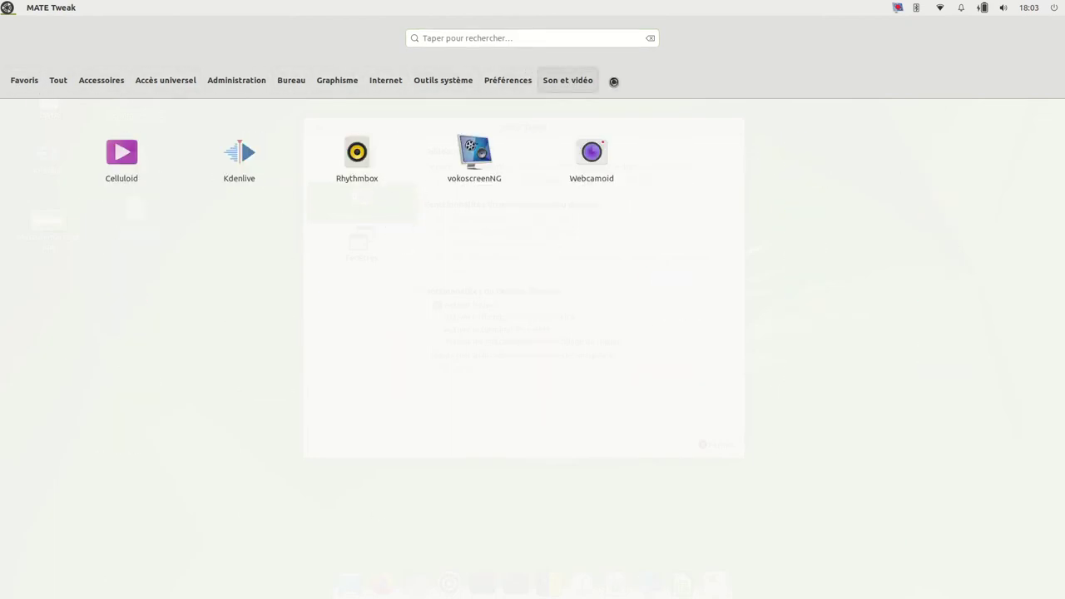
{"action": "mouse_move", "coordinate": [53, 73]}
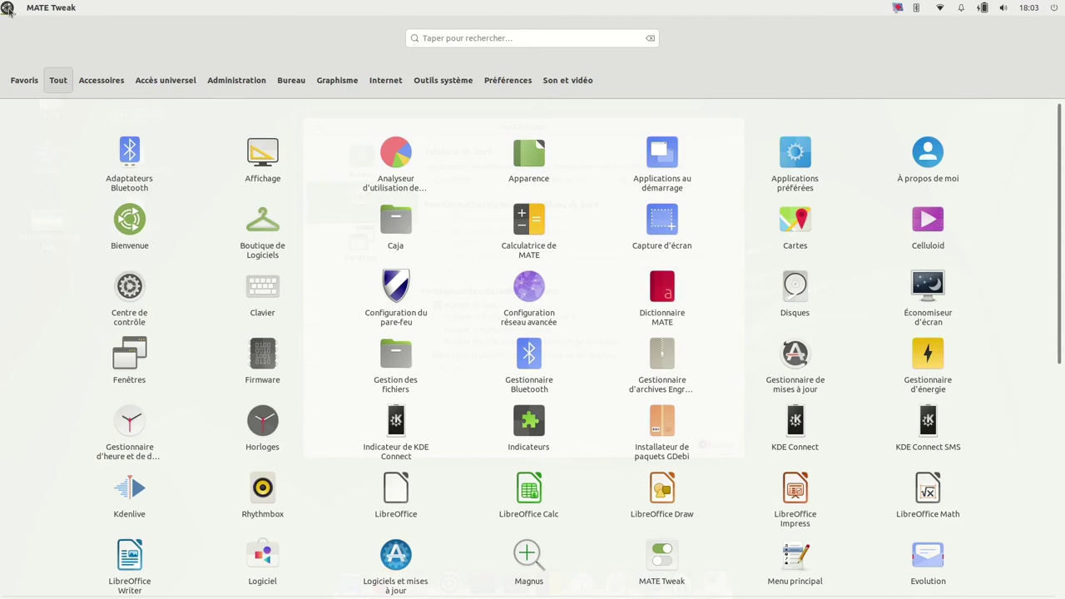
{"action": "left_click", "coordinate": [6, 8]}
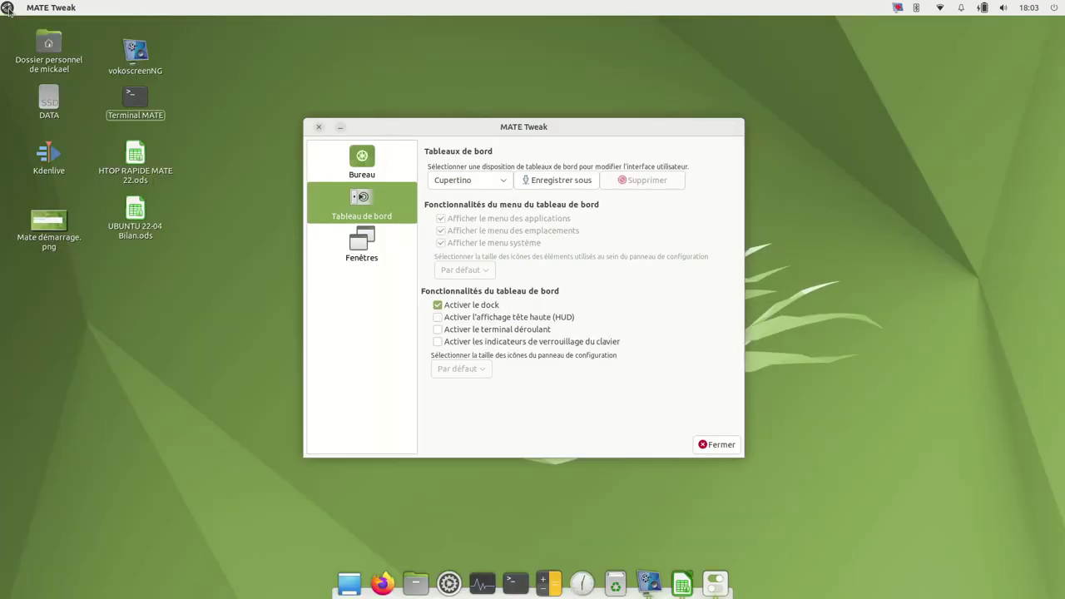
{"action": "left_click", "coordinate": [498, 180]}
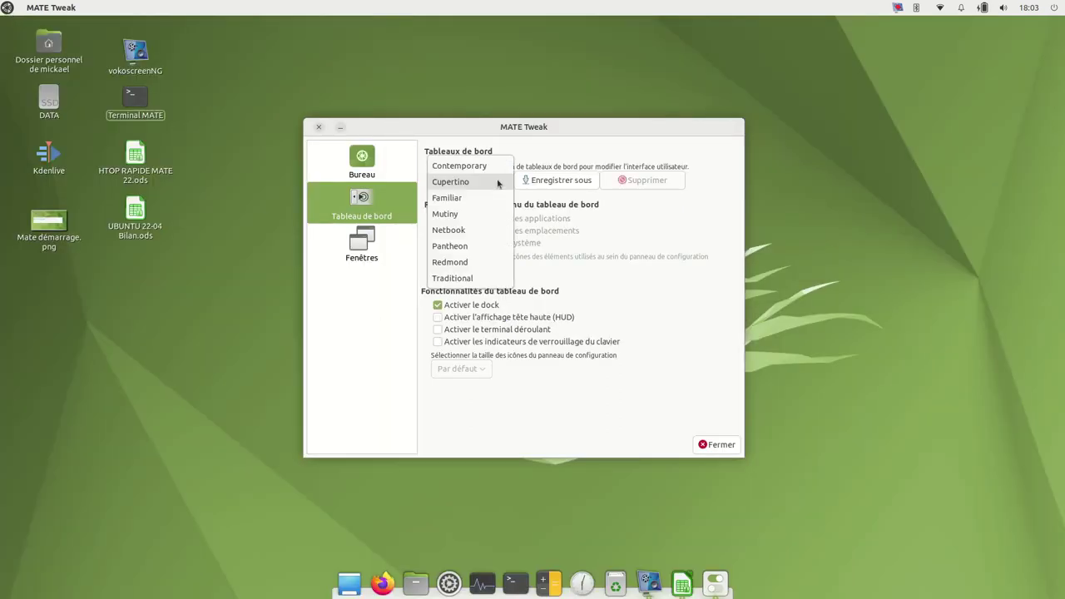
Step: Switch the panel layout back to Familiar, confirm, and close MATE Tweak
{"action": "left_click", "coordinate": [447, 198]}
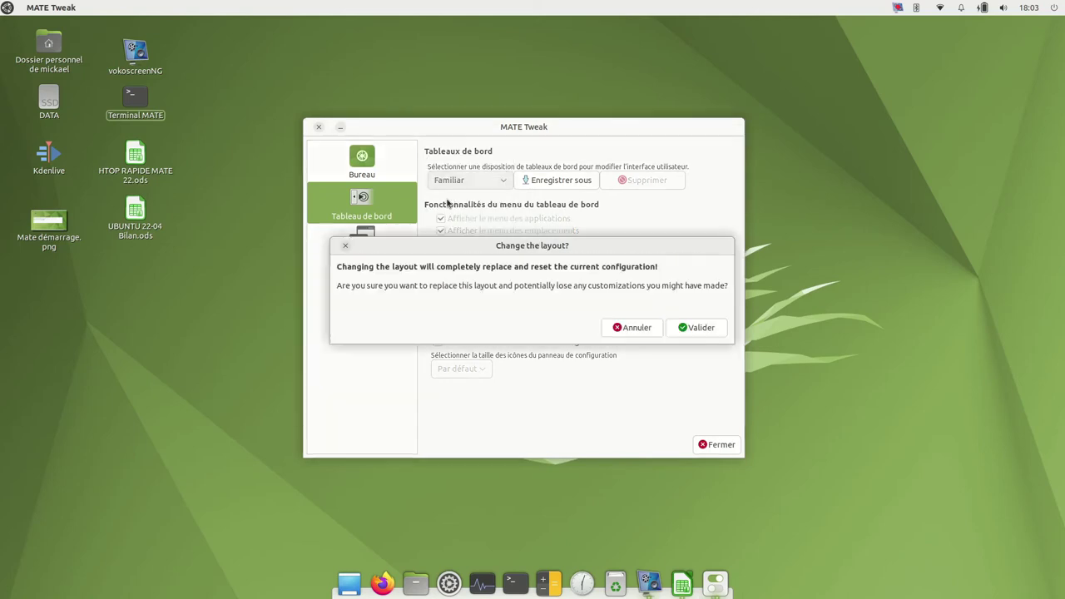
{"action": "left_click", "coordinate": [695, 333]}
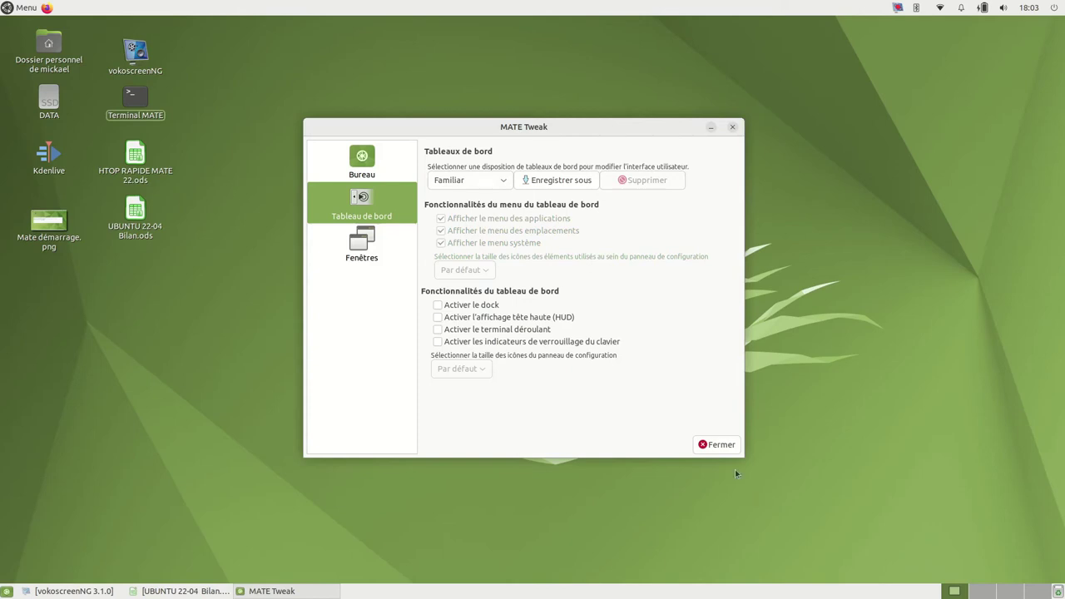
{"action": "left_click", "coordinate": [717, 445]}
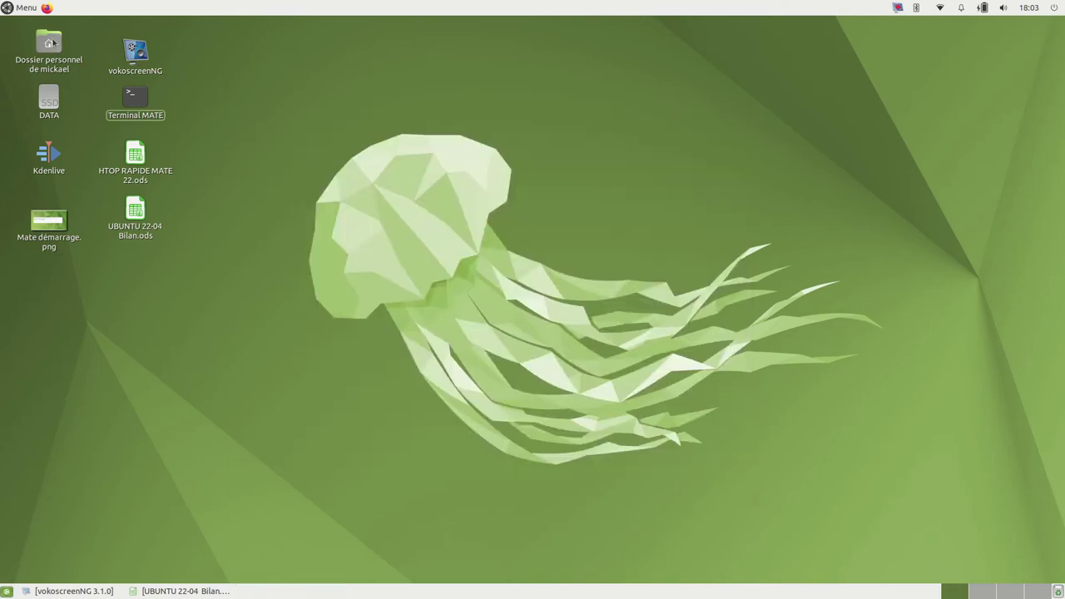
Step: Browse the Favoris applications in the menu, then close it
{"action": "left_click", "coordinate": [25, 8]}
{"action": "left_click", "coordinate": [38, 54]}
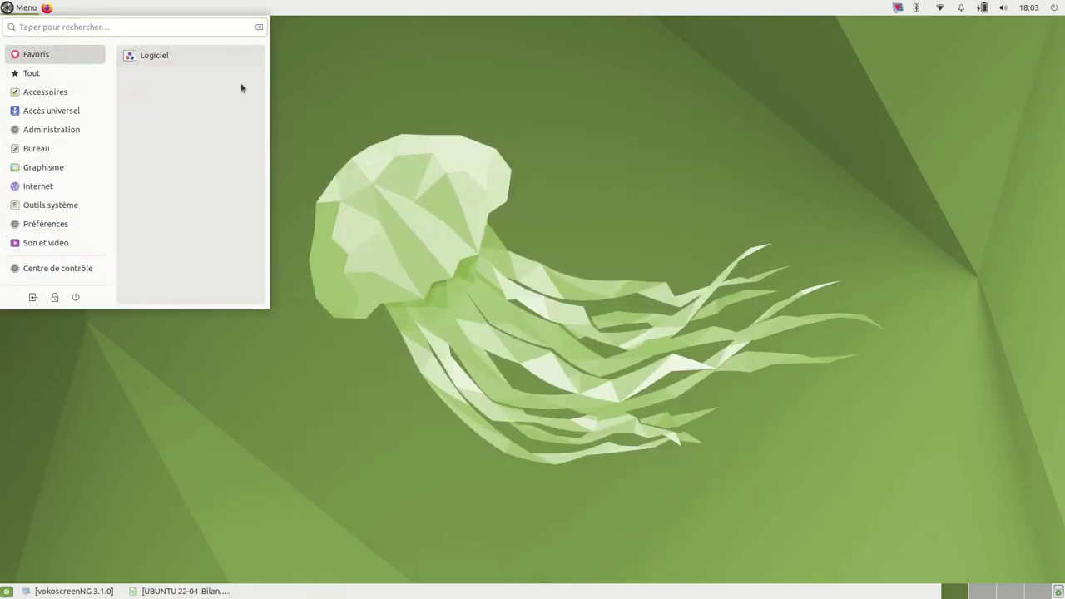
{"action": "left_click", "coordinate": [329, 477]}
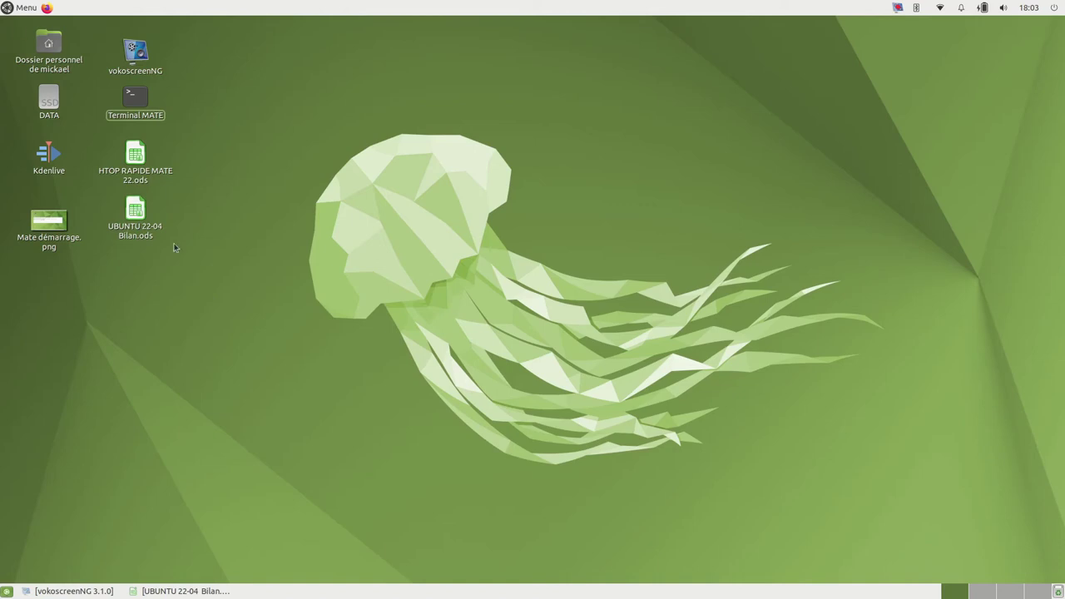
Step: Reopen UBUNTU 22-04 Bilan.ods and search the application menu for htop, finding nothing
{"action": "double_click", "coordinate": [135, 212]}
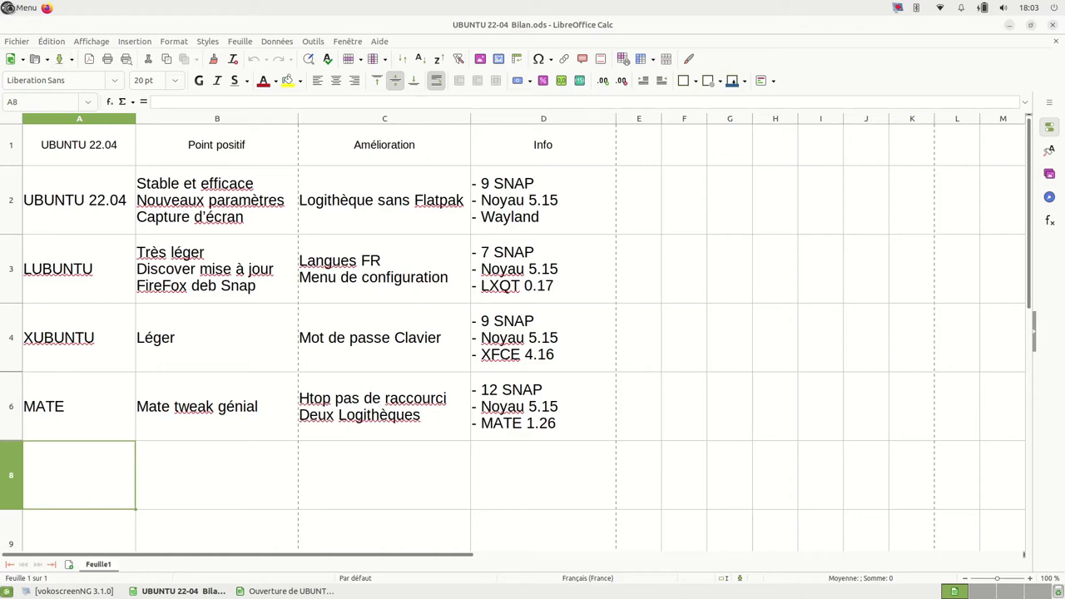
{"action": "left_click", "coordinate": [10, 8]}
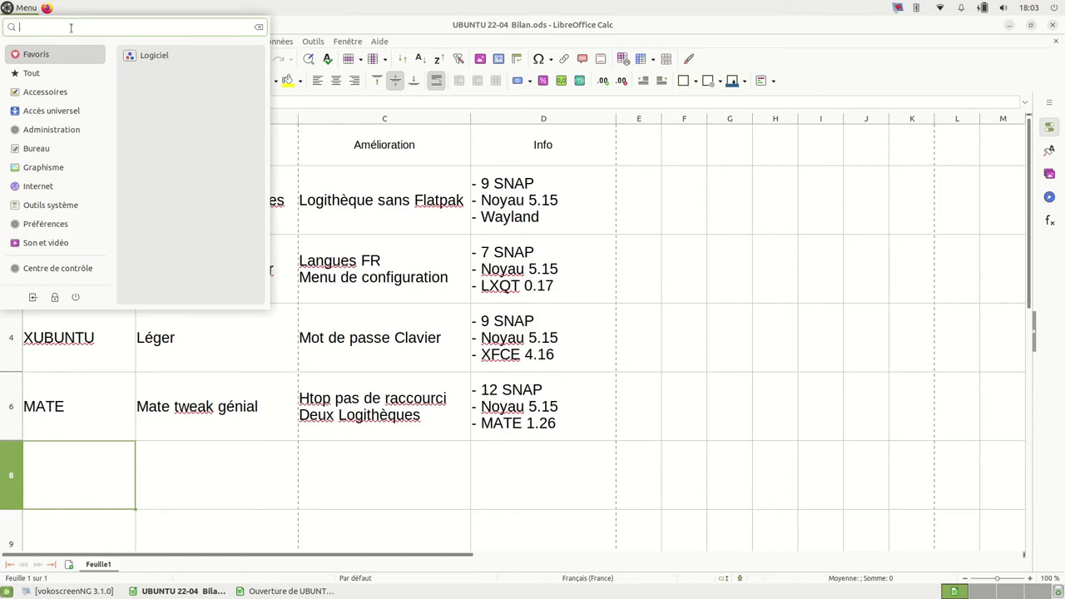
{"action": "type", "text": "h"}
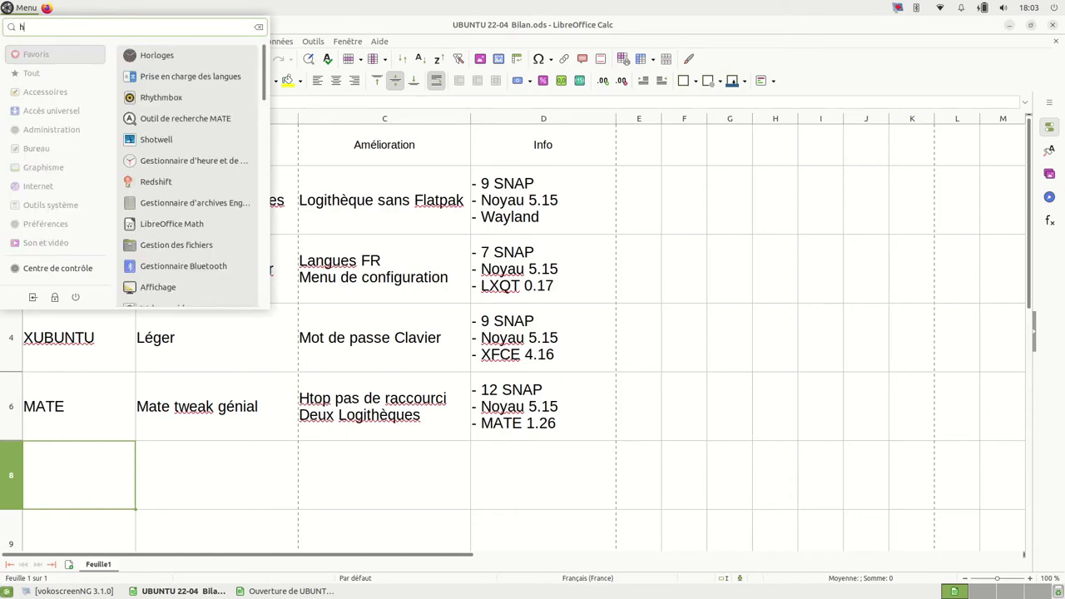
{"action": "type", "text": "top"}
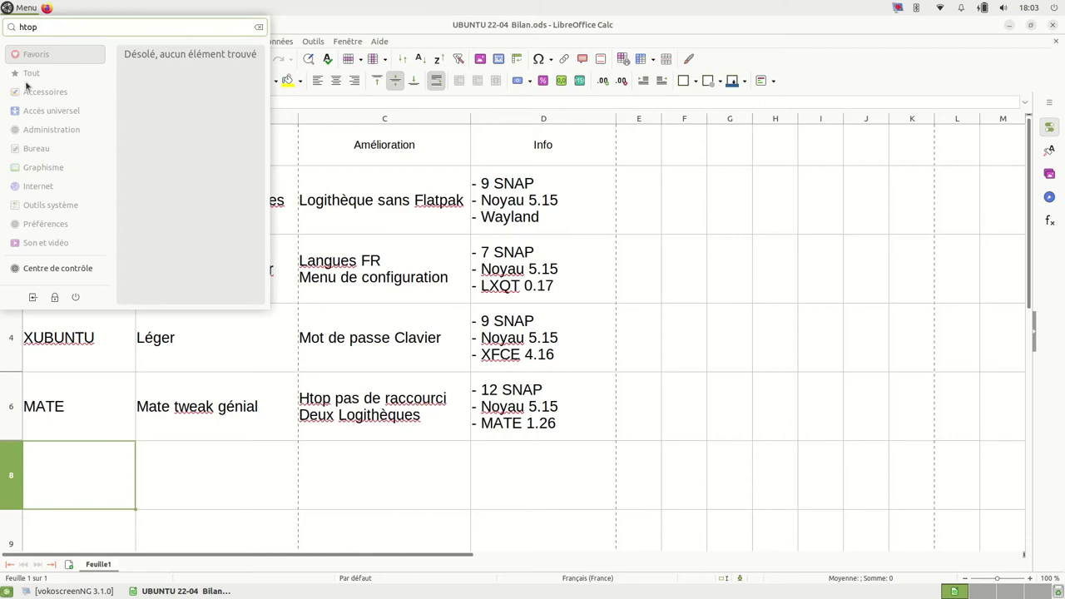
{"action": "left_click", "coordinate": [259, 27]}
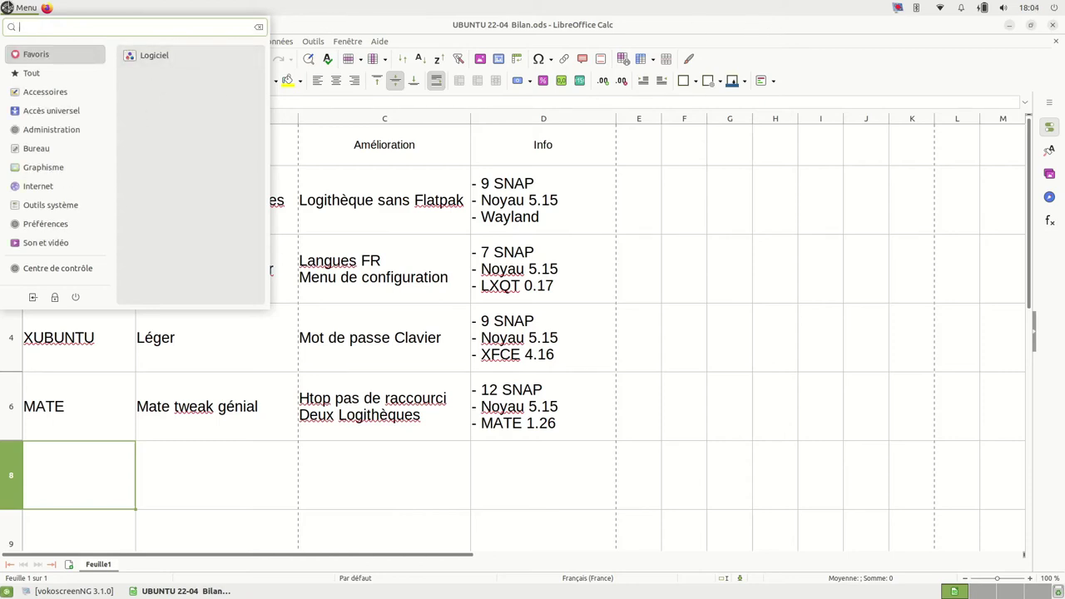
{"action": "left_click", "coordinate": [7, 7]}
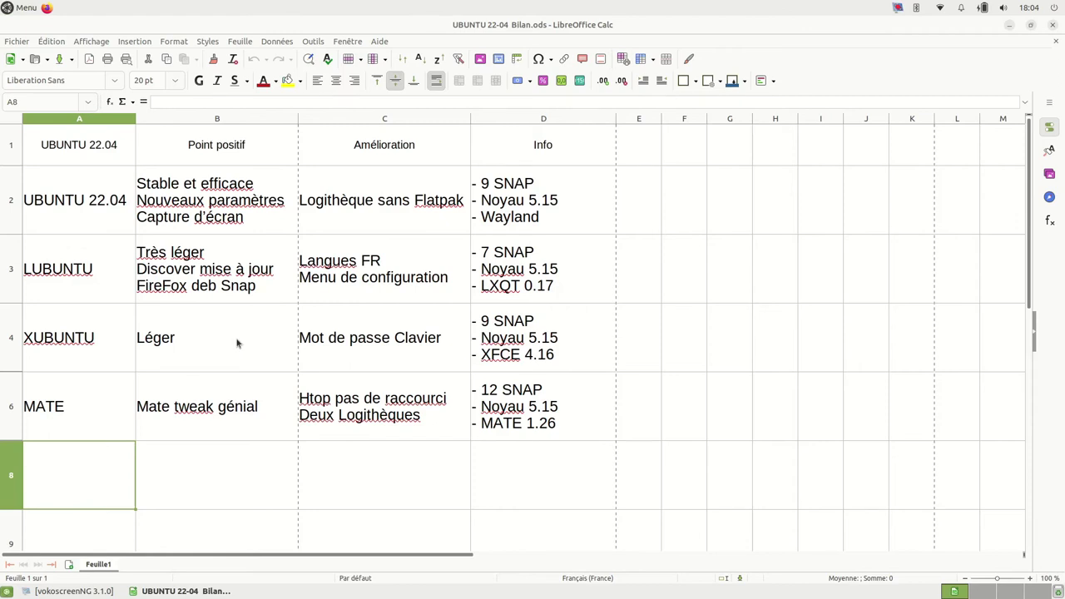
Step: Run htop from history in a new terminal, then close it and confirm
{"action": "key", "text": "ctrl+alt+t"}
{"action": "key", "text": "Up"}
{"action": "key", "text": "Up"}
{"action": "key", "text": "Return"}
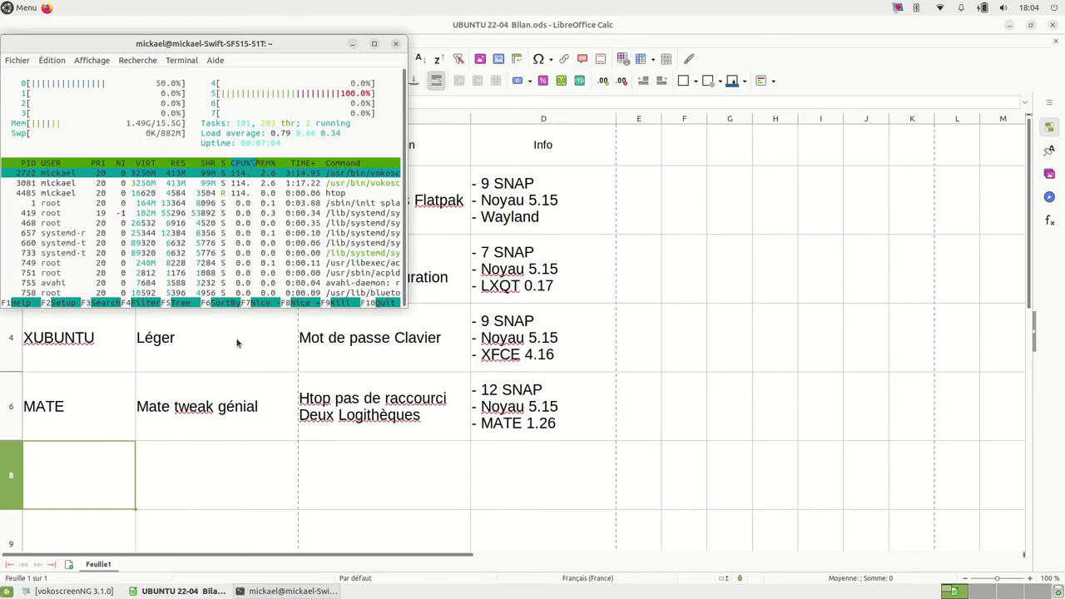
{"action": "left_click", "coordinate": [394, 44]}
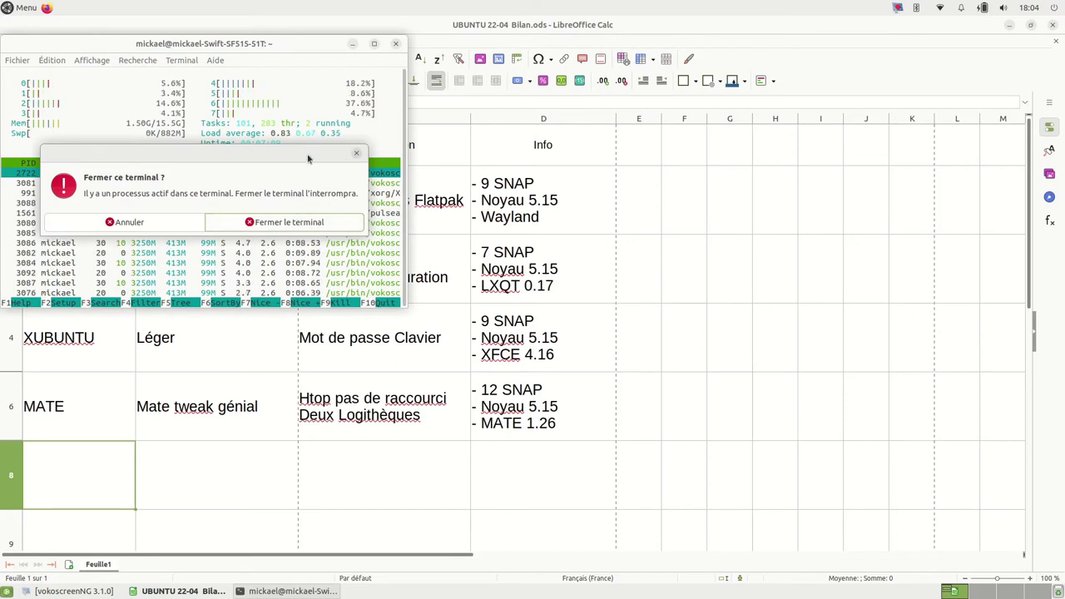
{"action": "left_click", "coordinate": [297, 224]}
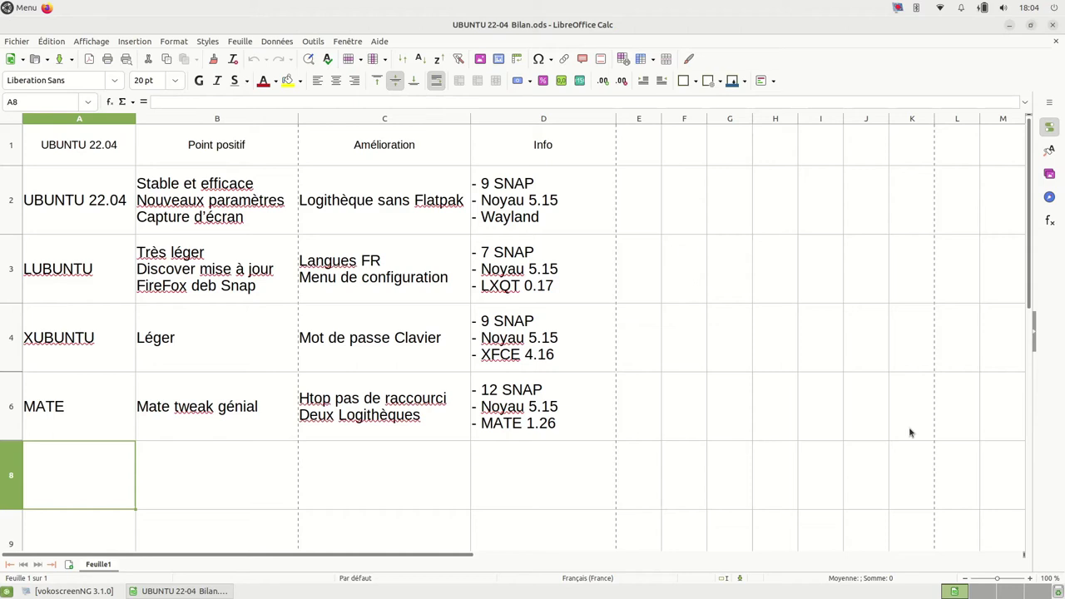
Step: Run systemd-analyze time (26.047s boot) in a new terminal, widen it, and close it
{"action": "key", "text": "ctrl+alt+t"}
{"action": "type", "text": "htop"}
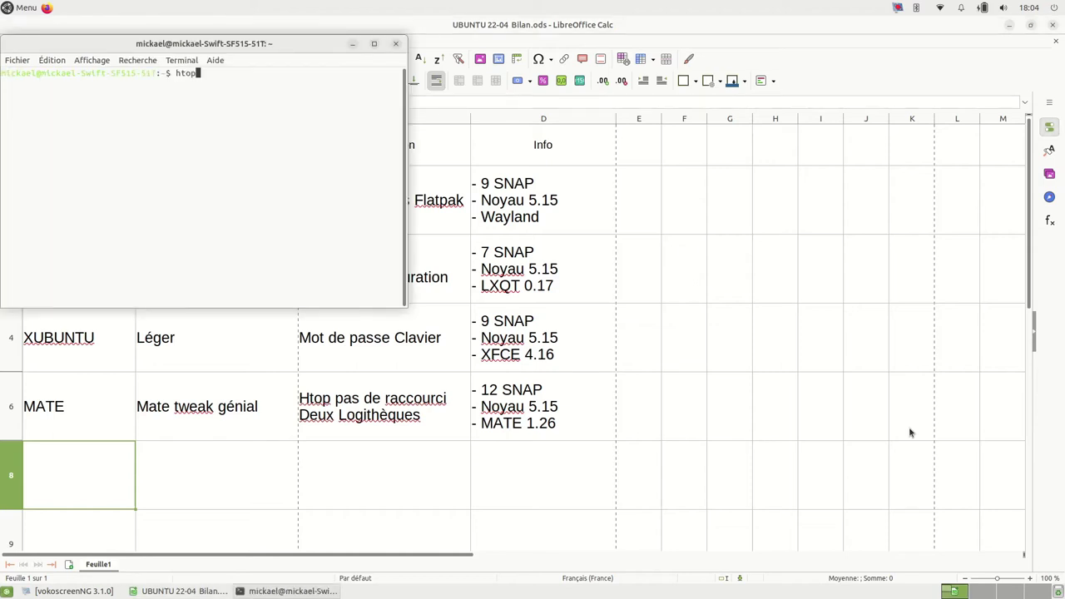
{"action": "key", "text": "Up"}
{"action": "key", "text": "Return"}
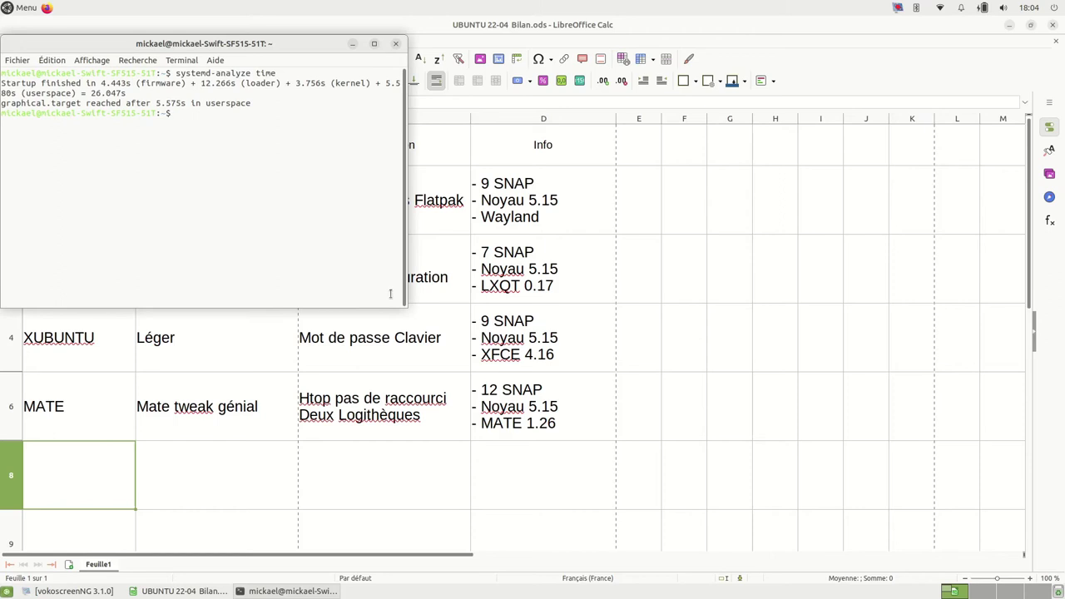
{"action": "left_click_drag", "start_coordinate": [405, 302], "coordinate": [666, 305]}
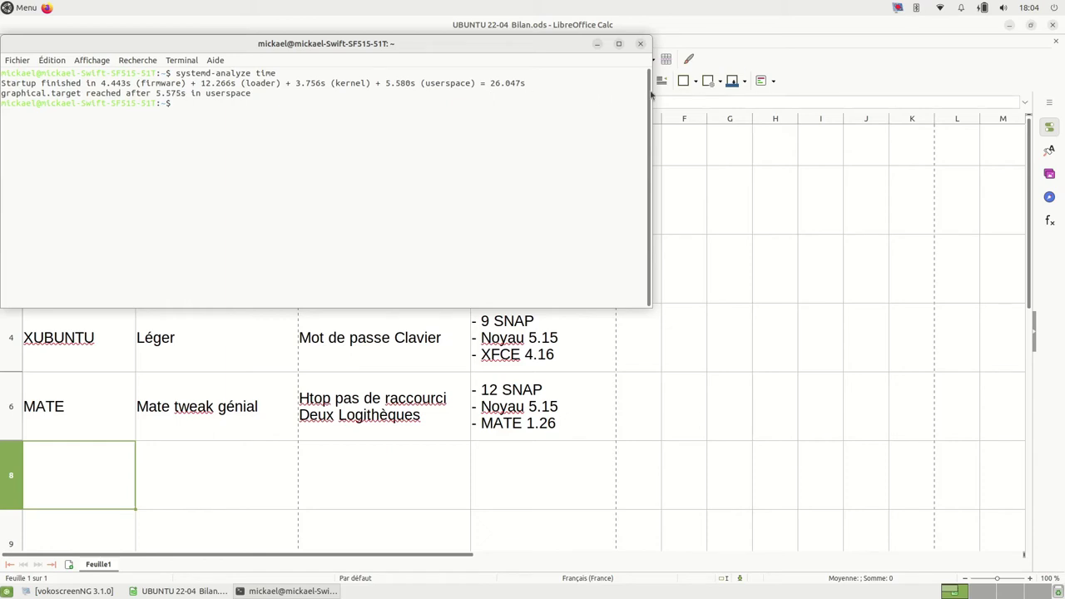
{"action": "left_click", "coordinate": [640, 44]}
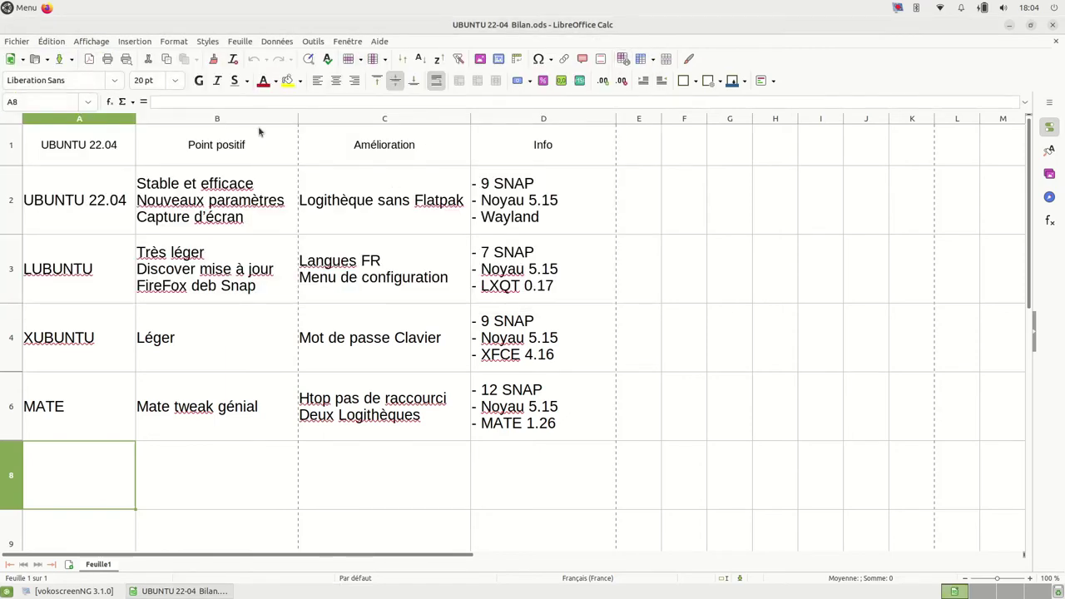
Step: Rerun neofetch in a new MATE Terminal, highlight the DE: MATE 1.26.0 line, then close it
{"action": "key", "text": "ctrl+alt+t"}
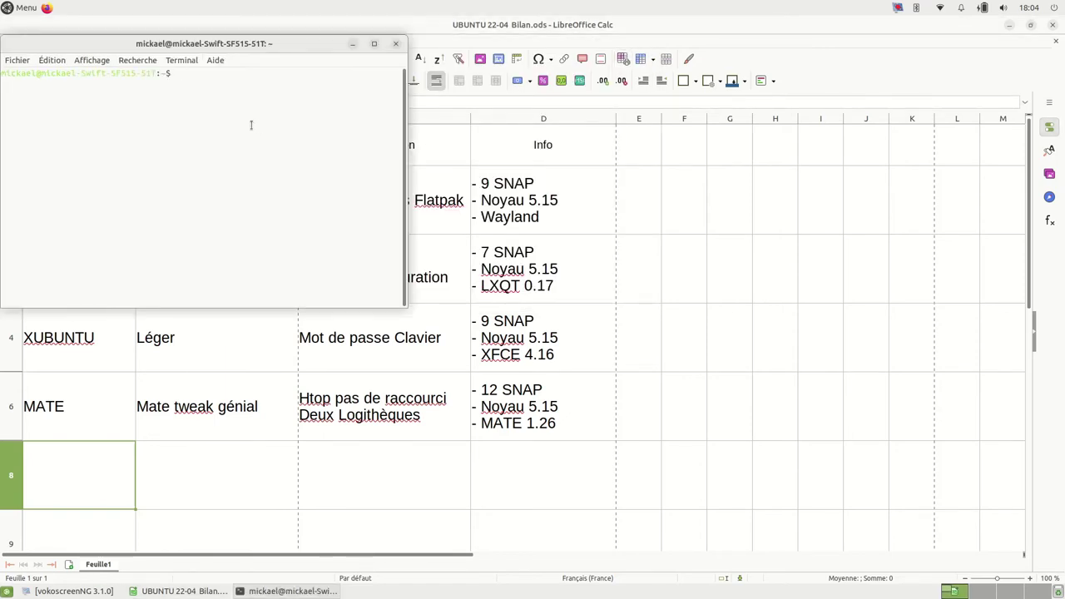
{"action": "key", "text": "Up"}
{"action": "key", "text": "Up"}
{"action": "key", "text": "Down"}
{"action": "key", "text": "Up"}
{"action": "key", "text": "Up"}
{"action": "key", "text": "Up"}
{"action": "key", "text": "Return"}
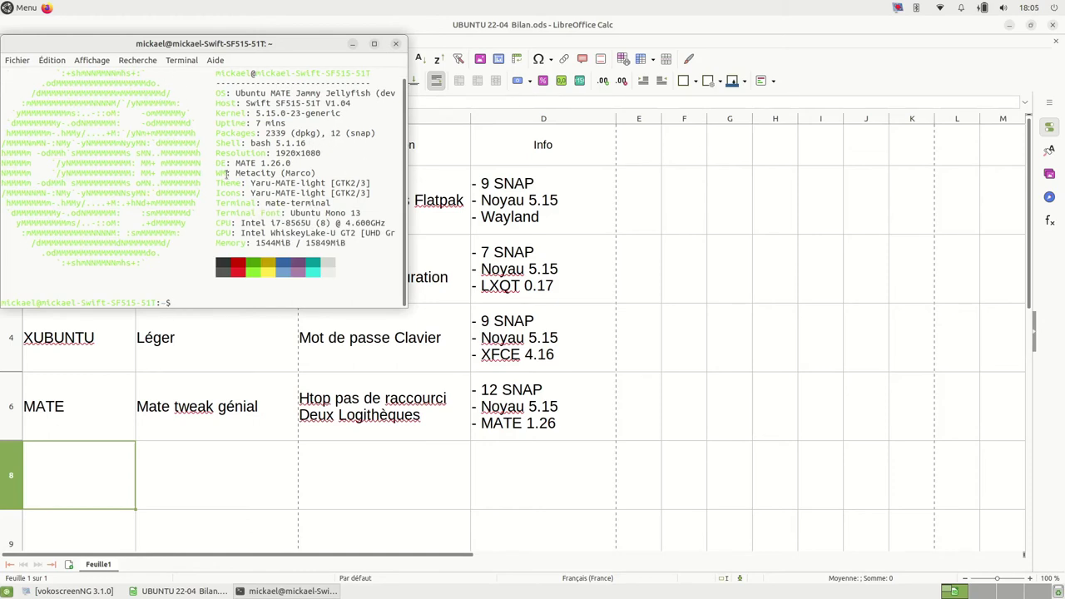
{"action": "left_click_drag", "start_coordinate": [214, 164], "coordinate": [275, 166]}
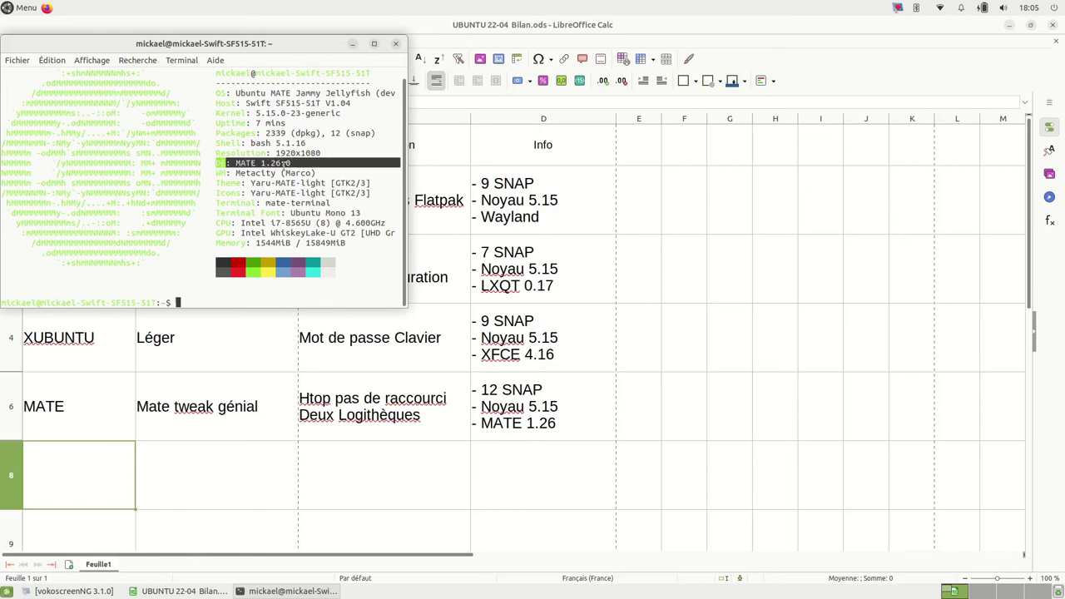
{"action": "left_click", "coordinate": [396, 44]}
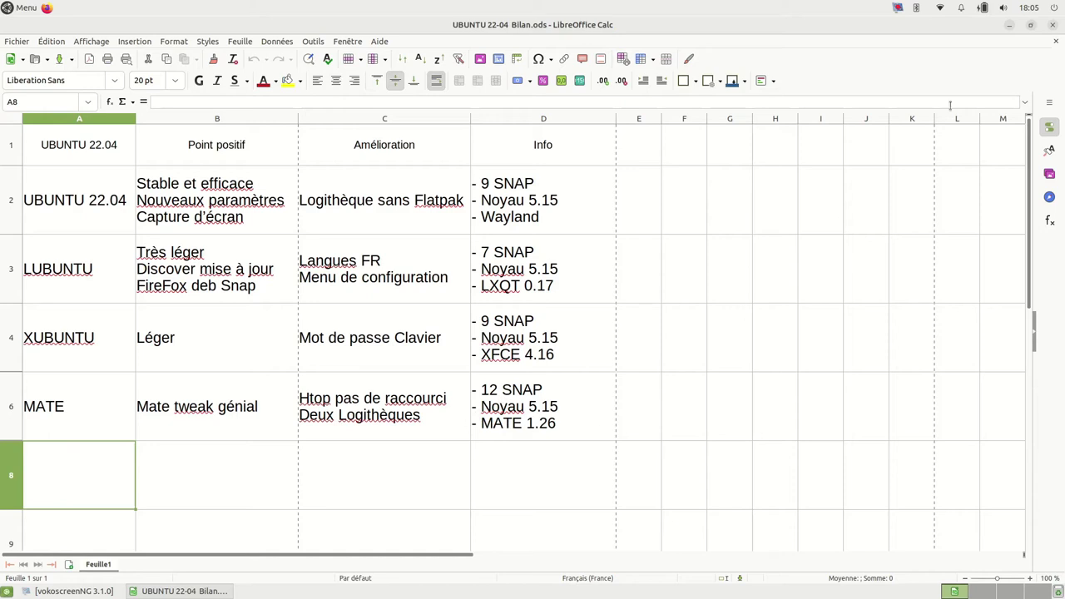
Step: Close Calc and browse the Préférences category in MATE Menu
{"action": "left_click", "coordinate": [1053, 27]}
{"action": "left_click", "coordinate": [9, 7]}
{"action": "left_click", "coordinate": [25, 223]}
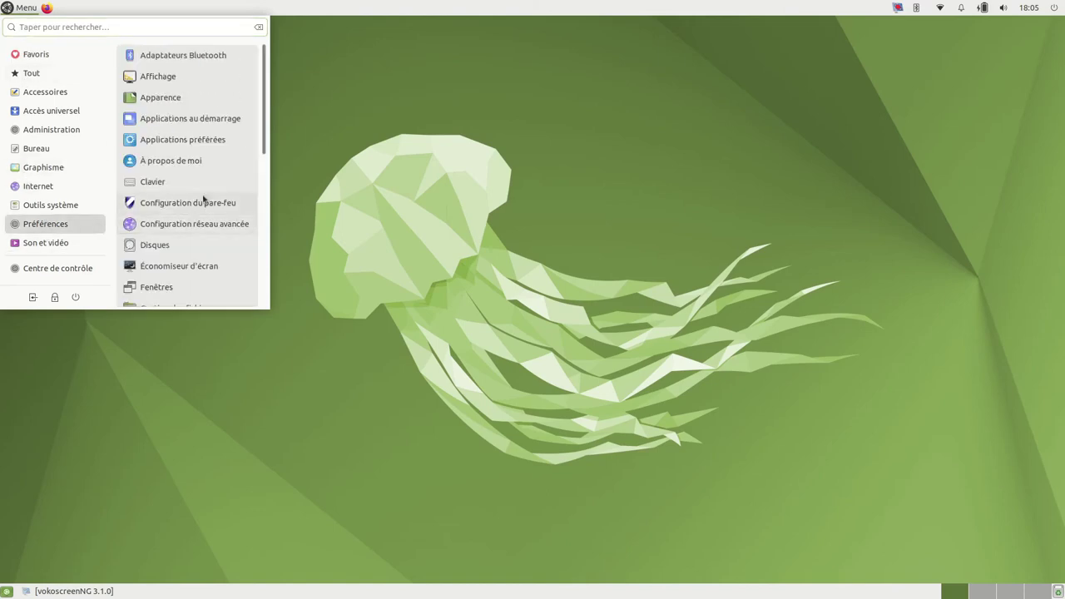
{"action": "scroll", "coordinate": [164, 167], "scroll_direction": "down", "scroll_amount": 4}
{"action": "scroll", "coordinate": [158, 210], "scroll_direction": "down", "scroll_amount": 2}
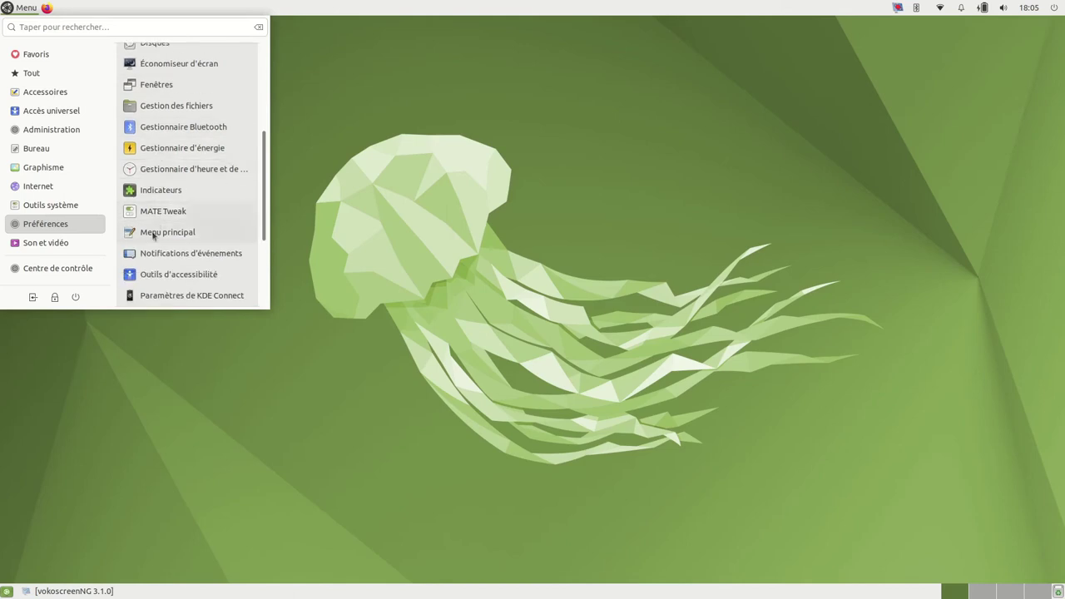
{"action": "scroll", "coordinate": [148, 269], "scroll_direction": "down", "scroll_amount": 3}
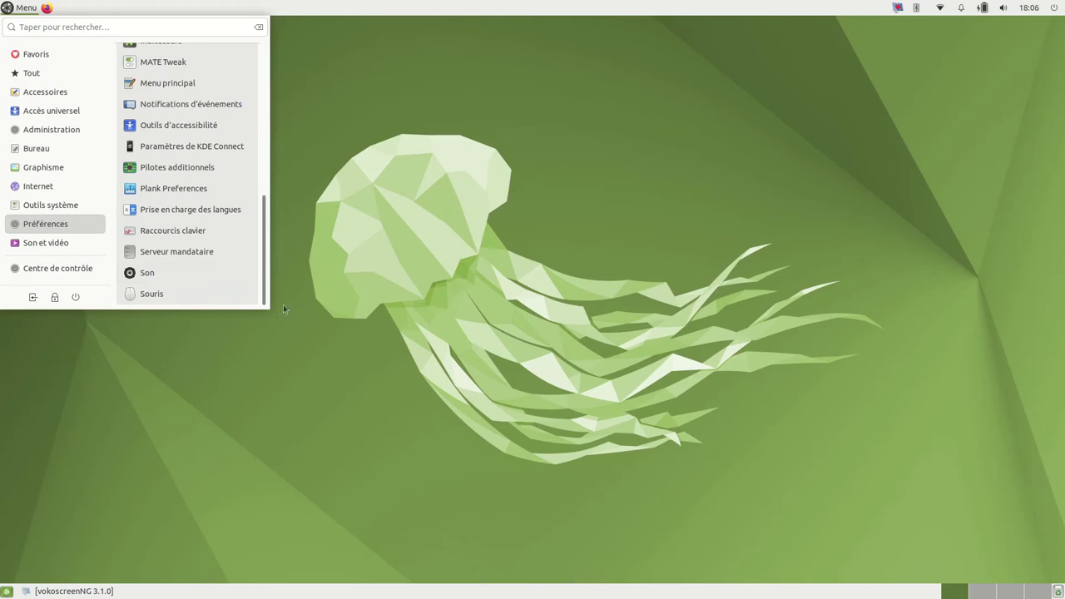
Step: Check Outils système, then launch Boutique de Logiciels from the full Tout list
{"action": "left_click", "coordinate": [59, 204]}
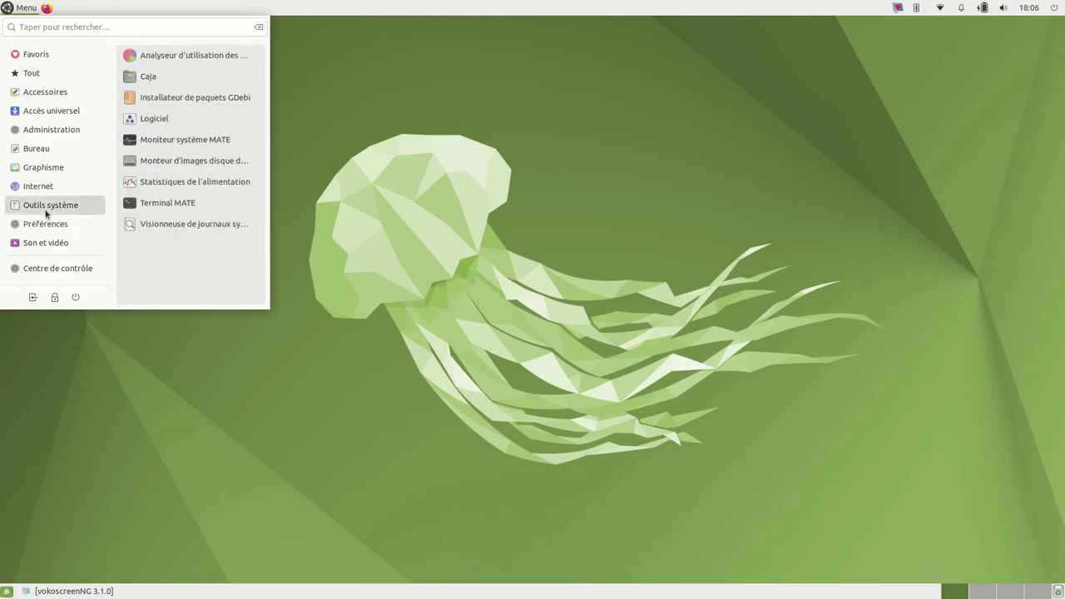
{"action": "mouse_move", "coordinate": [46, 230]}
{"action": "mouse_move", "coordinate": [34, 76]}
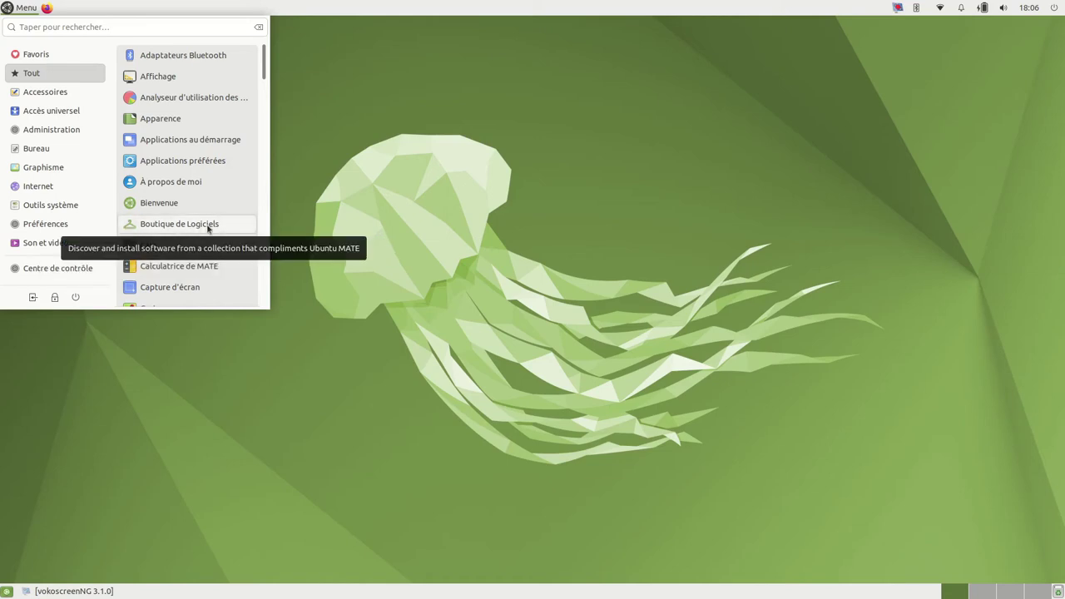
{"action": "left_click", "coordinate": [645, 240]}
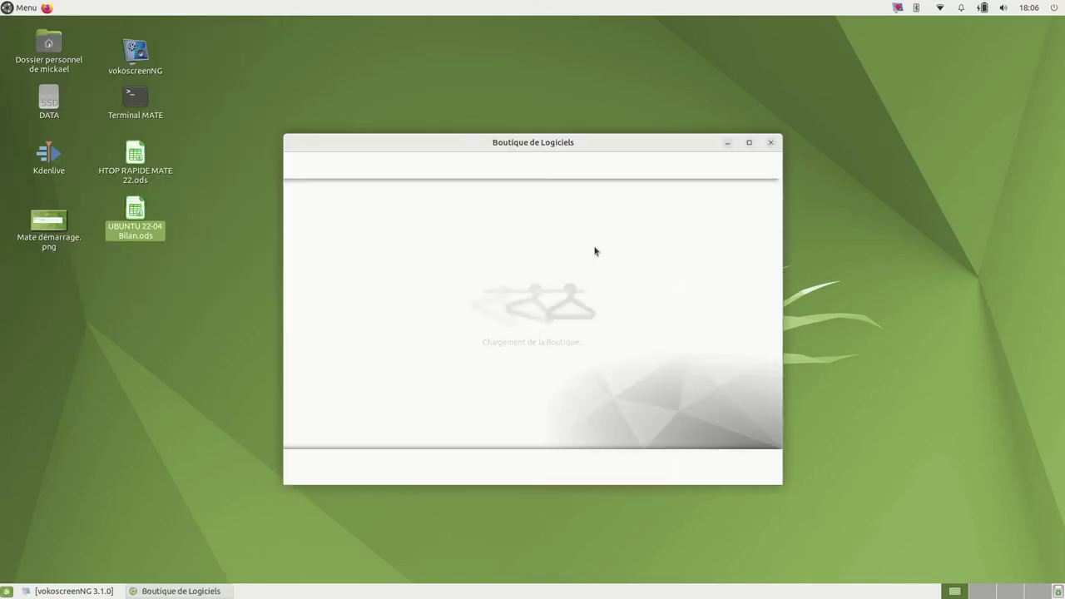
Step: Maximise Boutique de Logiciels, search kdenlive, view its Dépôt Ubuntu details, then close the store
{"action": "left_click", "coordinate": [749, 143]}
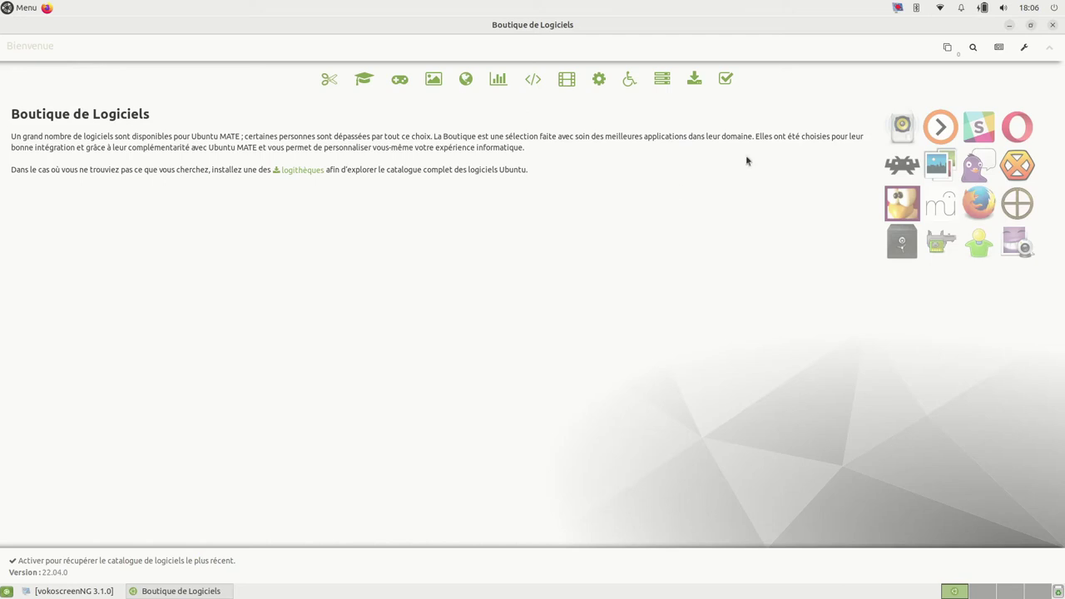
{"action": "left_click", "coordinate": [974, 48]}
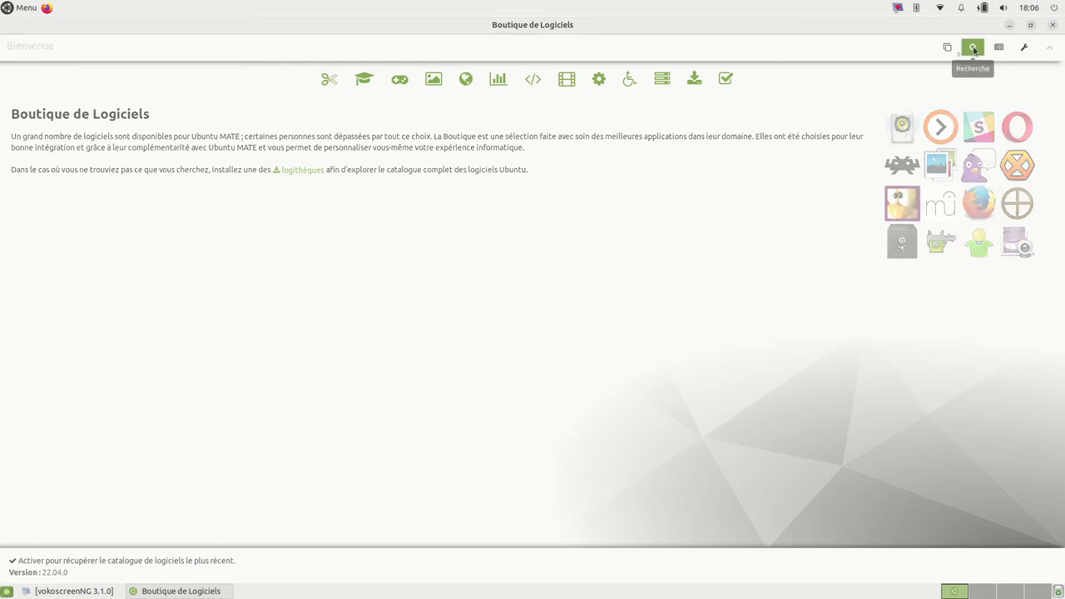
{"action": "left_click", "coordinate": [27, 158]}
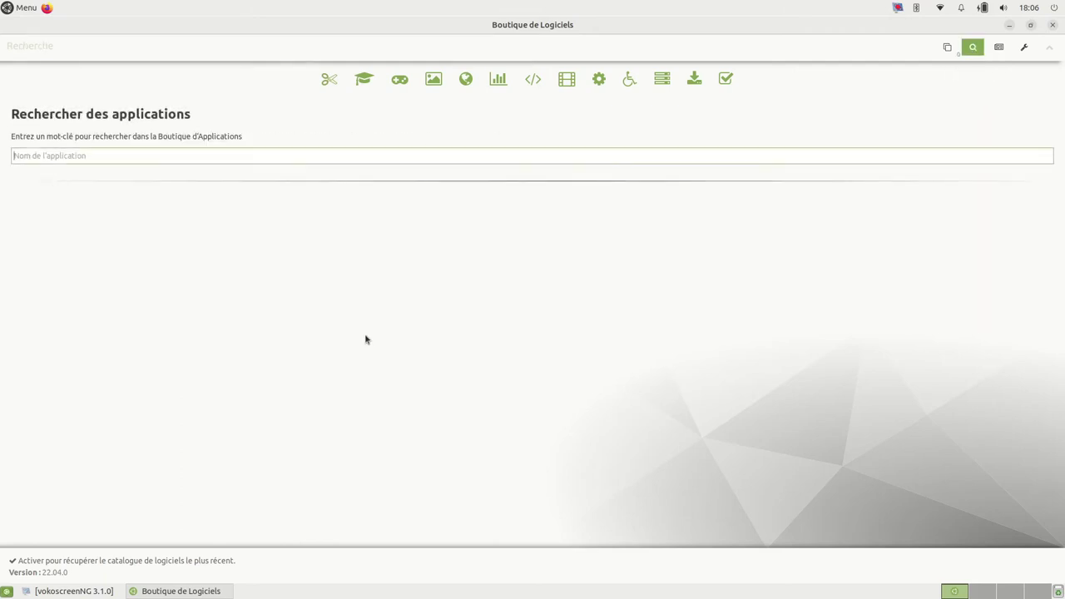
{"action": "type", "text": "kdenlive"}
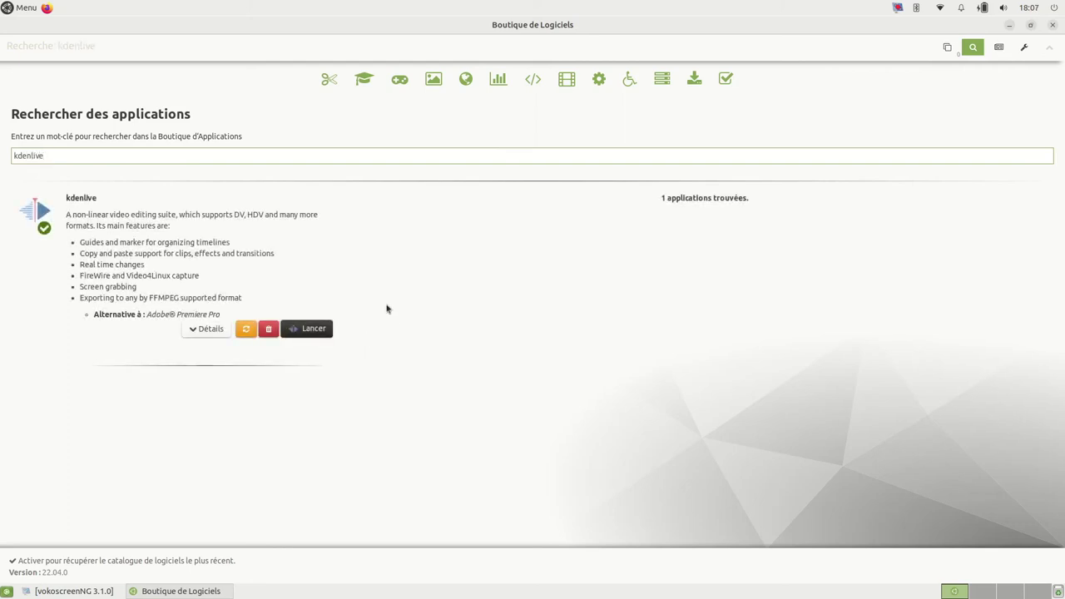
{"action": "left_click", "coordinate": [118, 232]}
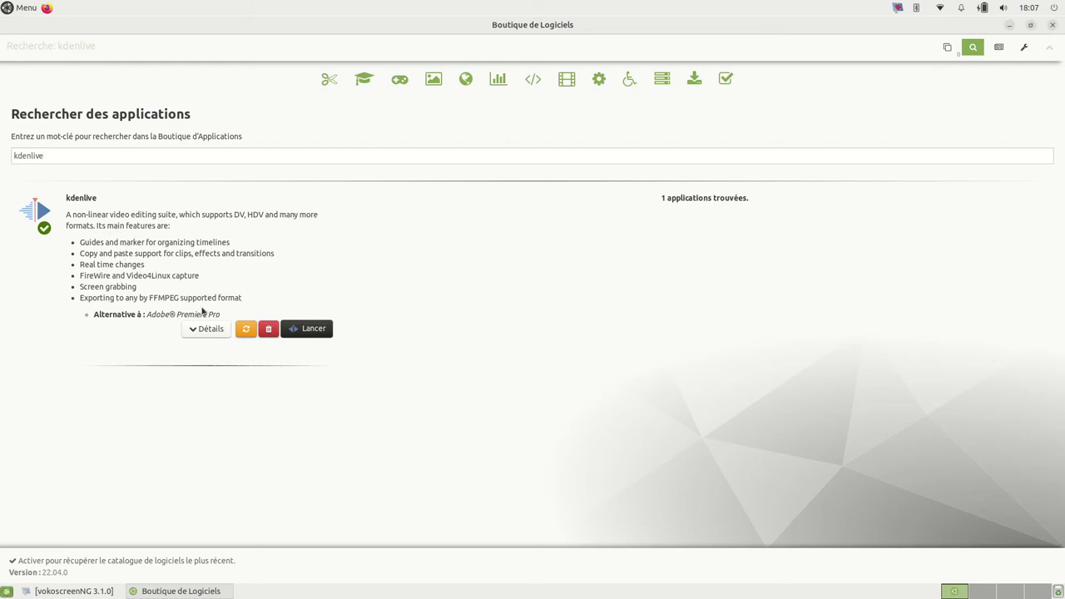
{"action": "left_click", "coordinate": [192, 331]}
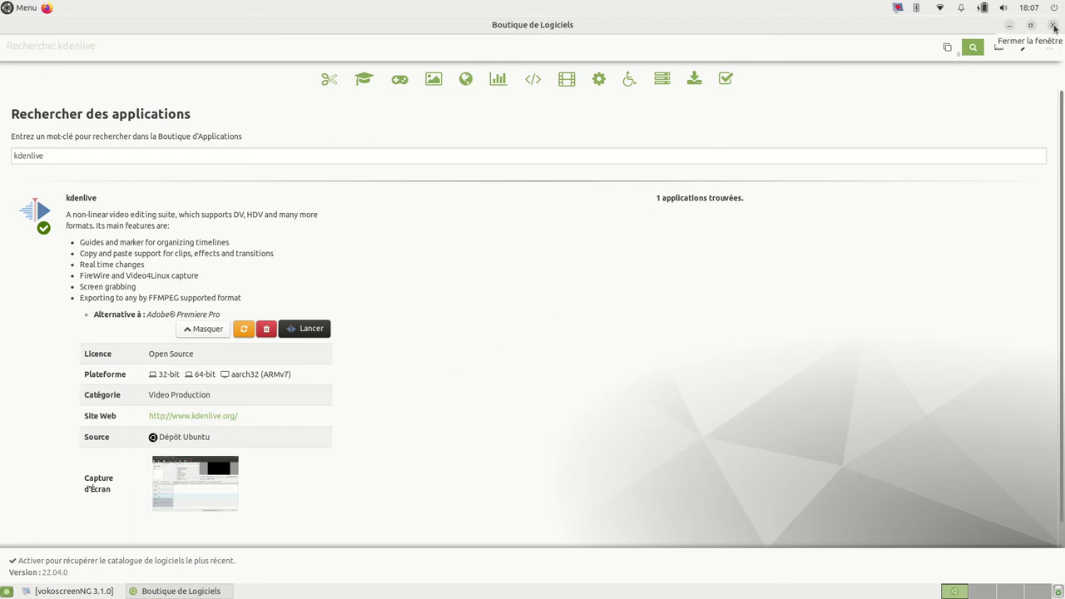
{"action": "left_click", "coordinate": [1055, 27]}
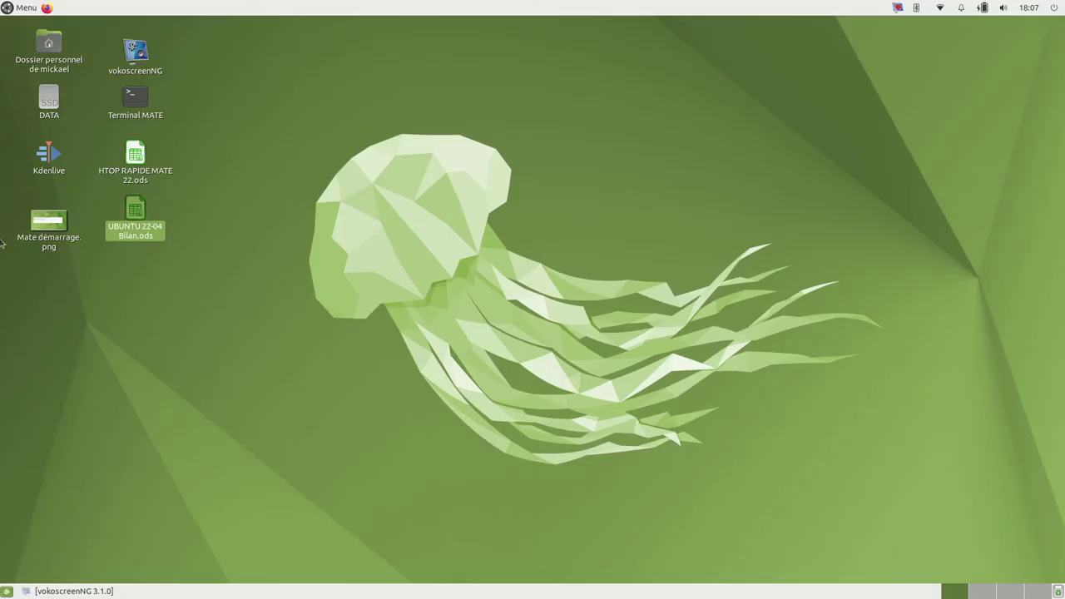
Step: Launch the Logiciel software centre from the application menu and search for kden
{"action": "left_click", "coordinate": [18, 7]}
{"action": "left_click", "coordinate": [50, 74]}
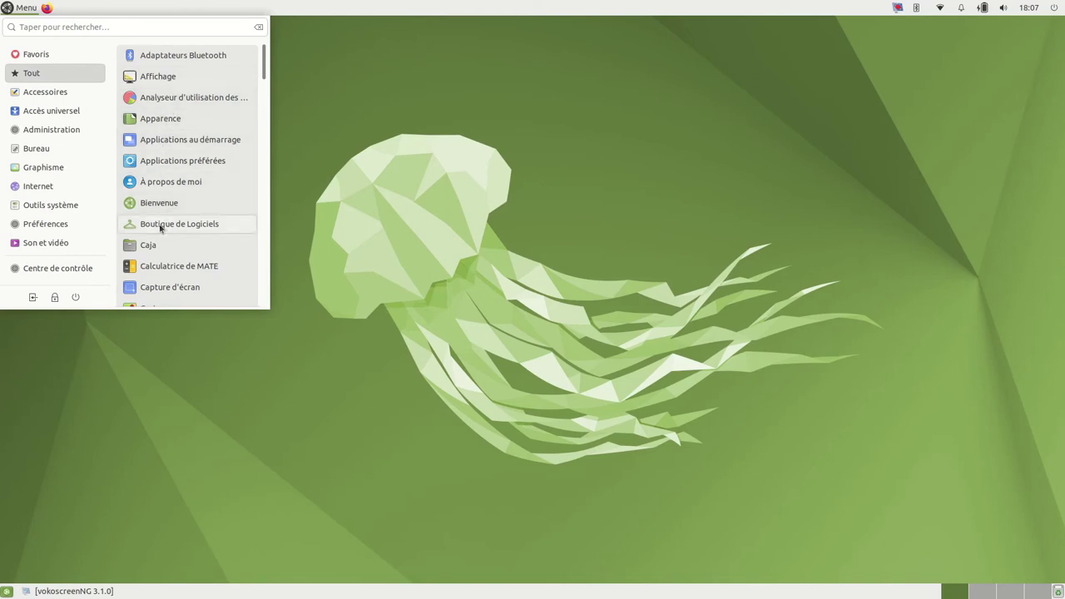
{"action": "scroll", "coordinate": [157, 220], "scroll_direction": "down", "scroll_amount": 5}
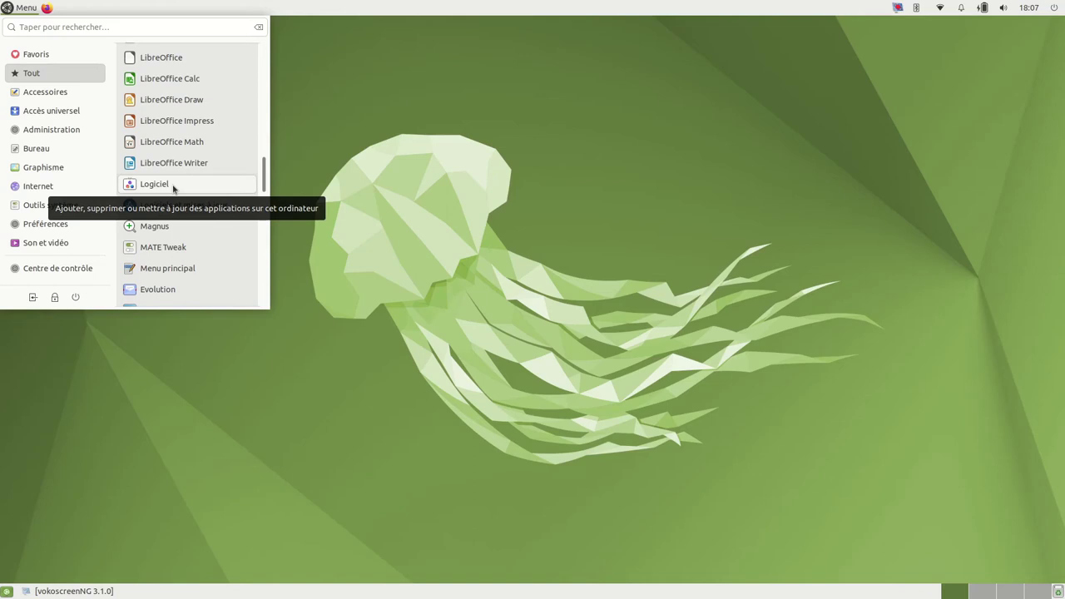
{"action": "left_click", "coordinate": [154, 184]}
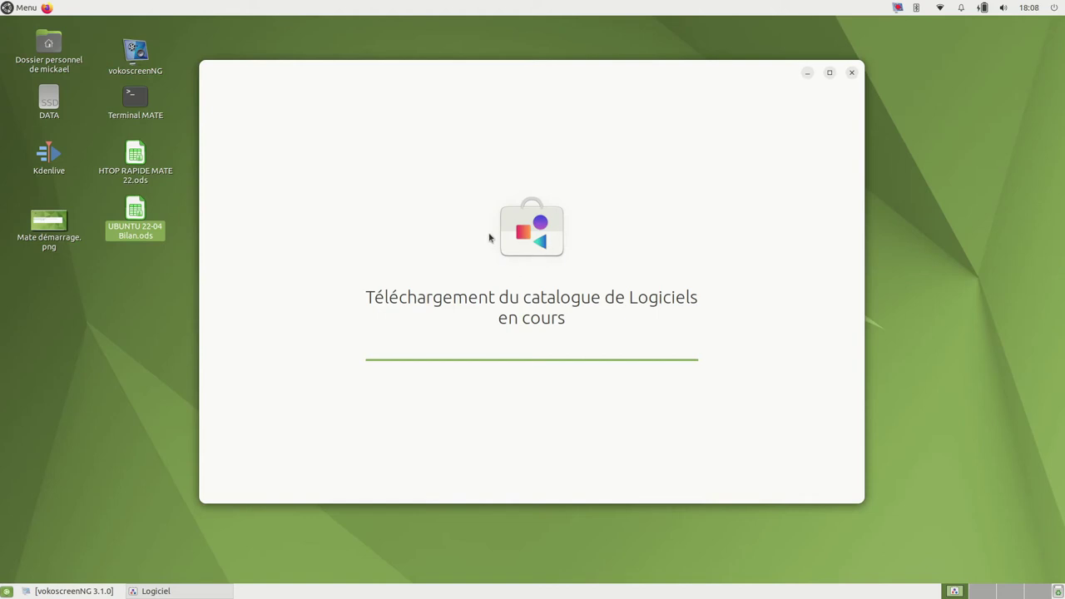
{"action": "type", "text": "kdenlive"}
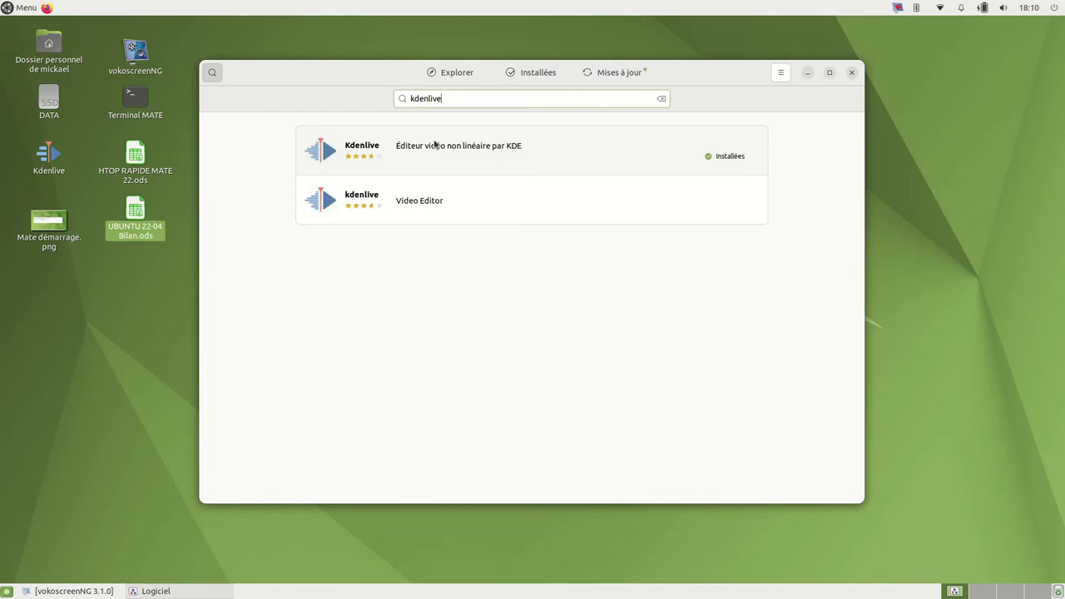
Step: Open the installed Kdenlive deb entry and check its available sources
{"action": "left_click", "coordinate": [426, 158]}
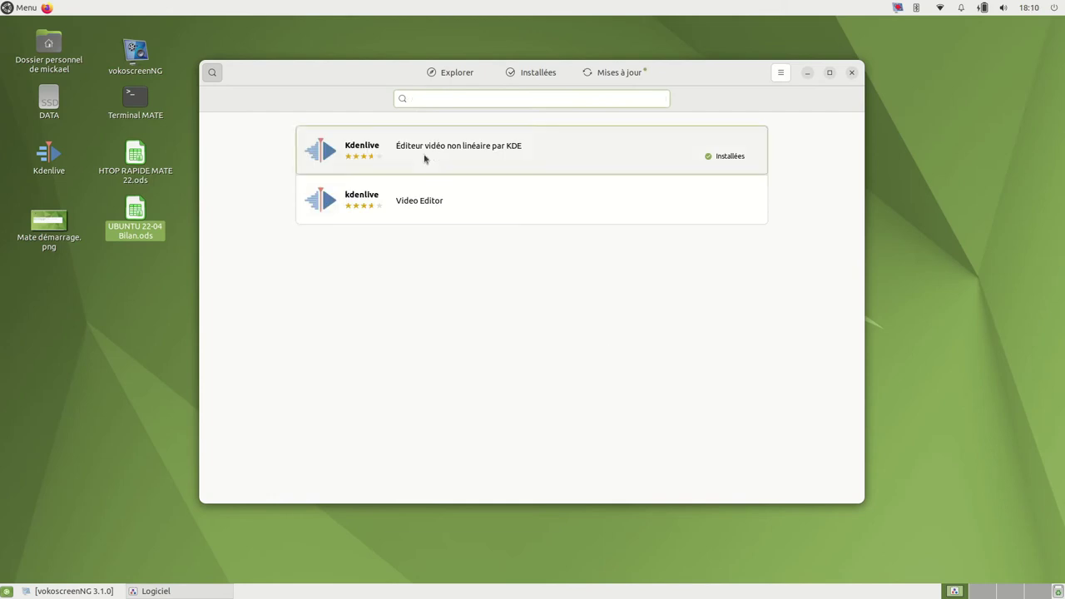
{"action": "left_click", "coordinate": [774, 73]}
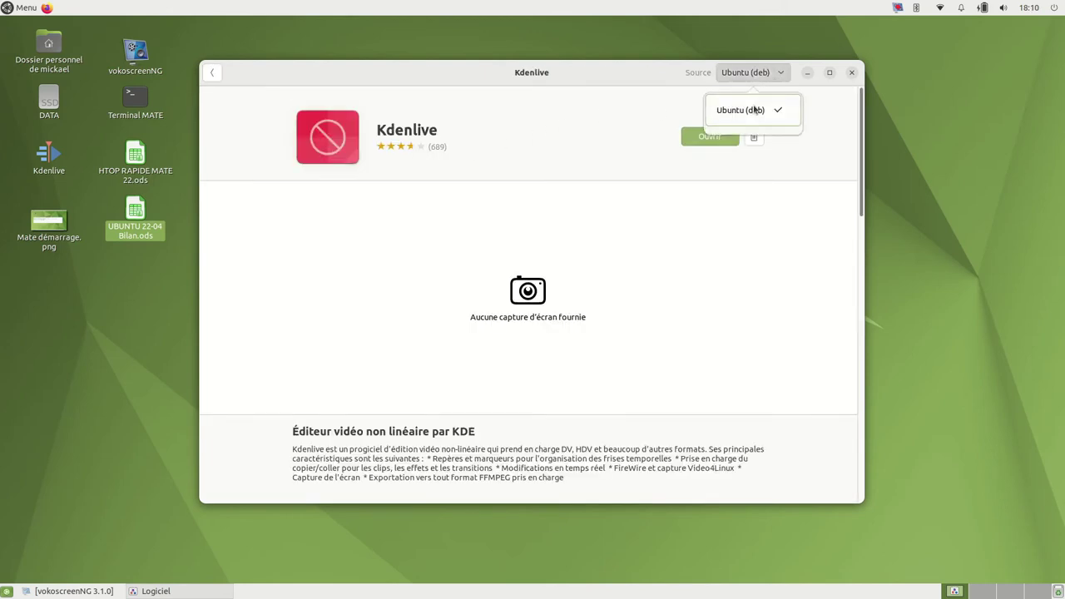
{"action": "left_click", "coordinate": [213, 78]}
{"action": "left_click", "coordinate": [213, 75]}
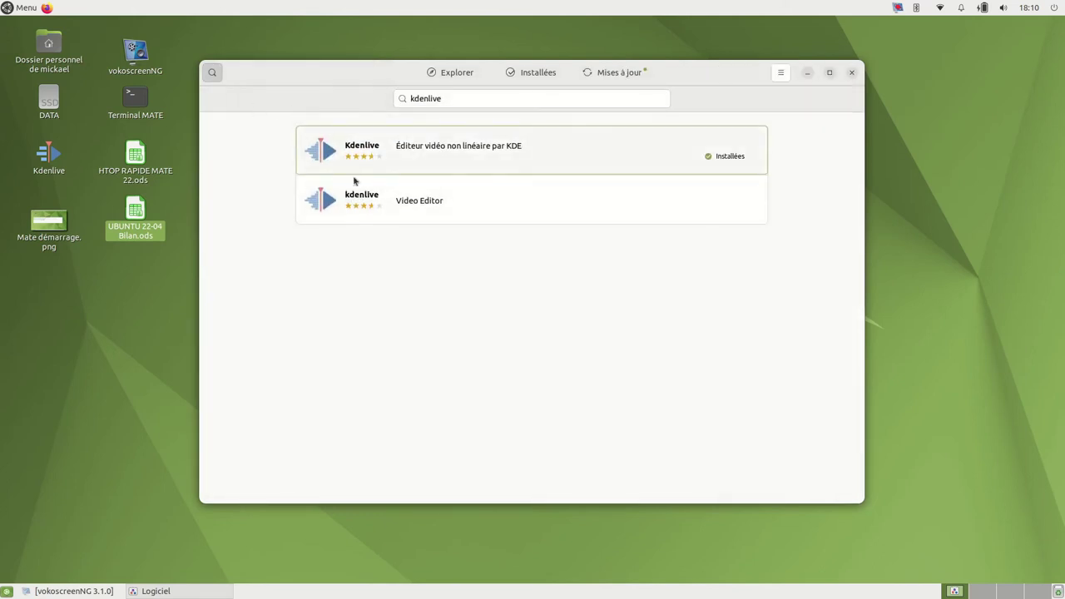
Step: Check the Kdenlive snap's latest/stable 21.12.2 channel, then close Logiciel
{"action": "left_click", "coordinate": [378, 183]}
{"action": "left_click", "coordinate": [765, 72]}
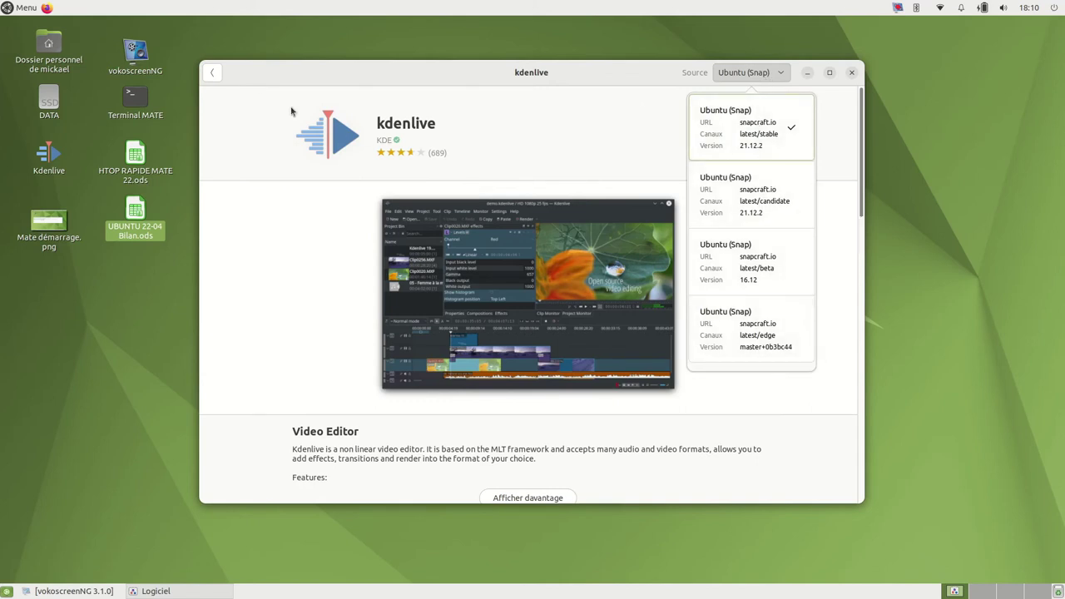
{"action": "left_click", "coordinate": [213, 77]}
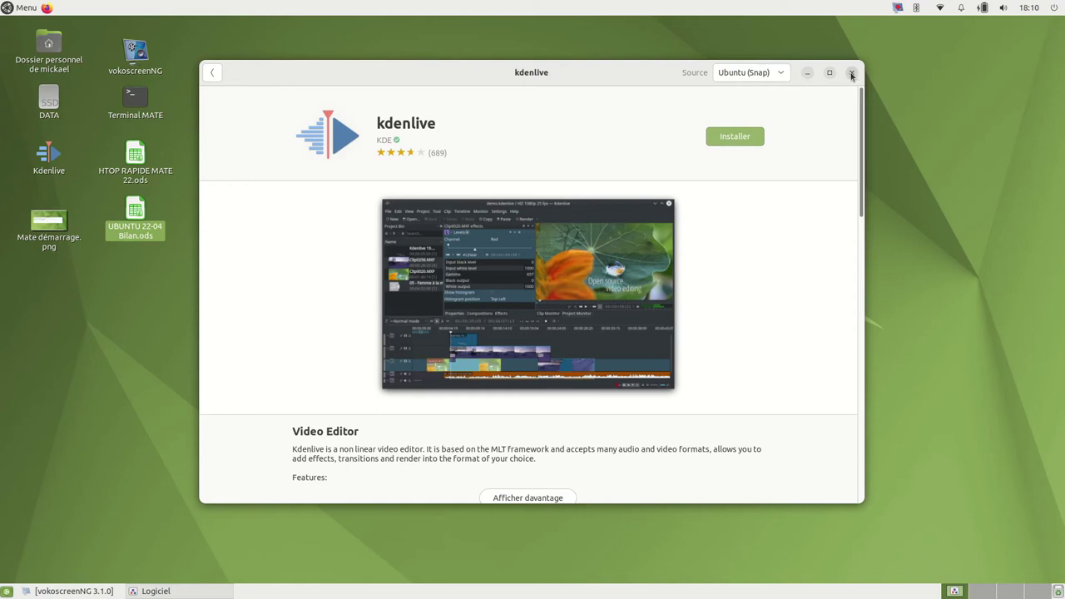
{"action": "left_click", "coordinate": [852, 73]}
{"action": "left_click", "coordinate": [523, 180]}
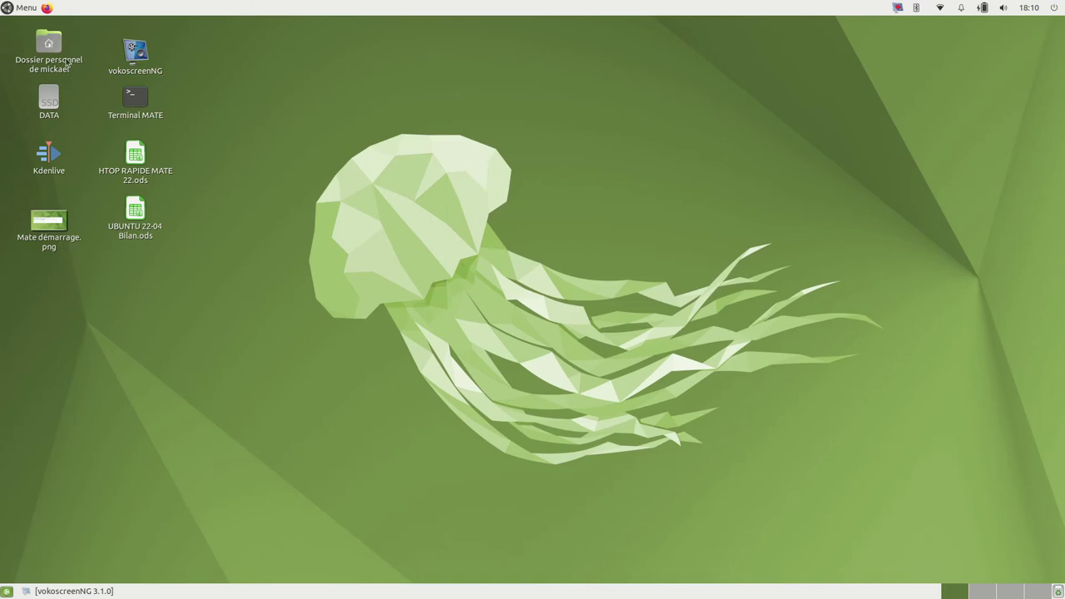
{"action": "left_click", "coordinate": [18, 9]}
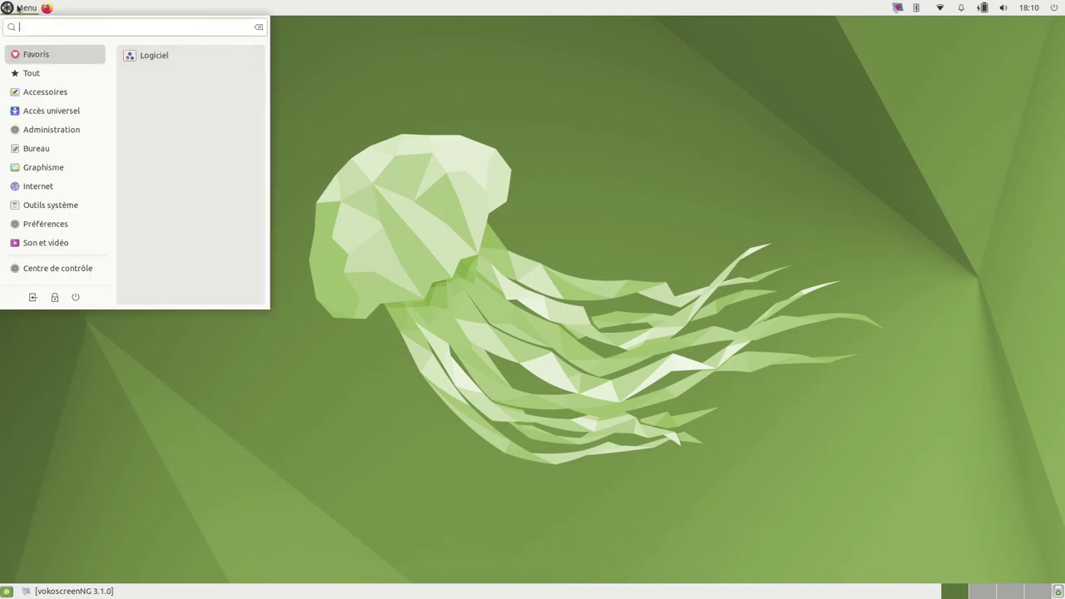
{"action": "mouse_move", "coordinate": [42, 75]}
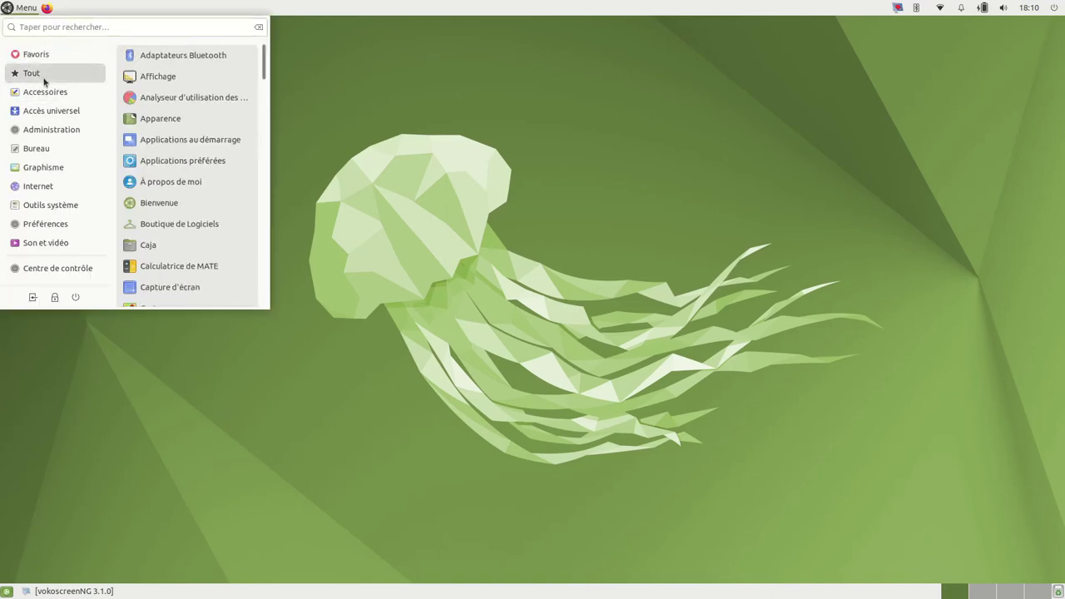
{"action": "mouse_move", "coordinate": [65, 129]}
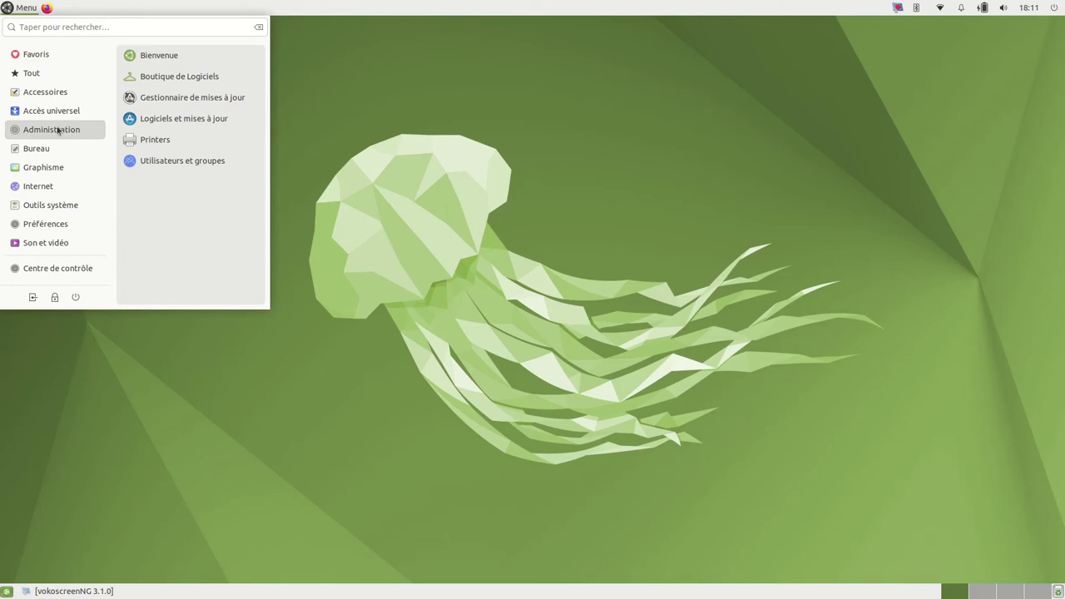
{"action": "left_click", "coordinate": [168, 58]}
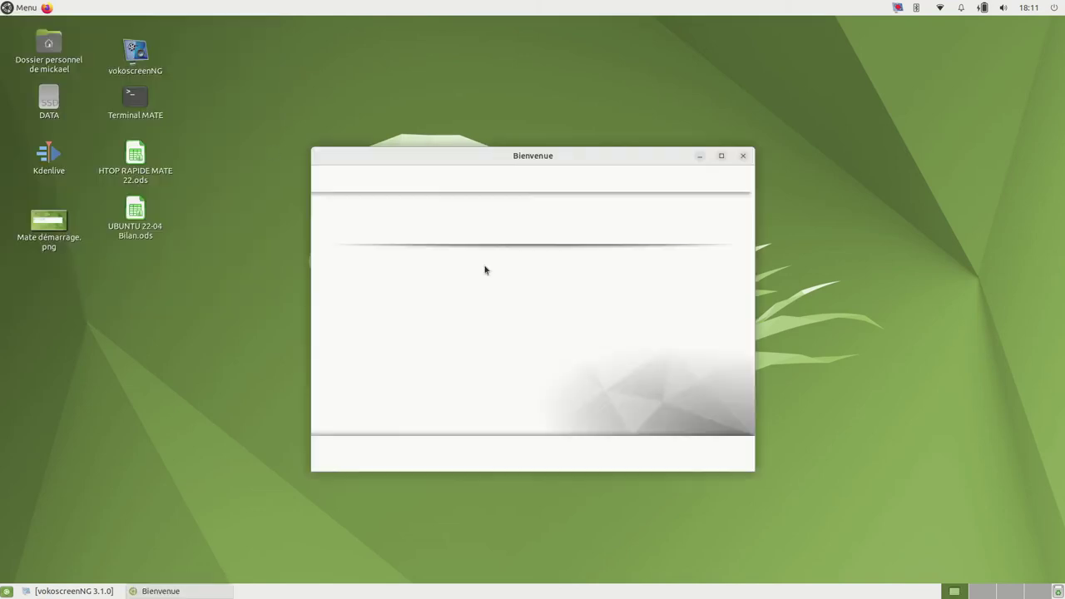
{"action": "left_click", "coordinate": [722, 156]}
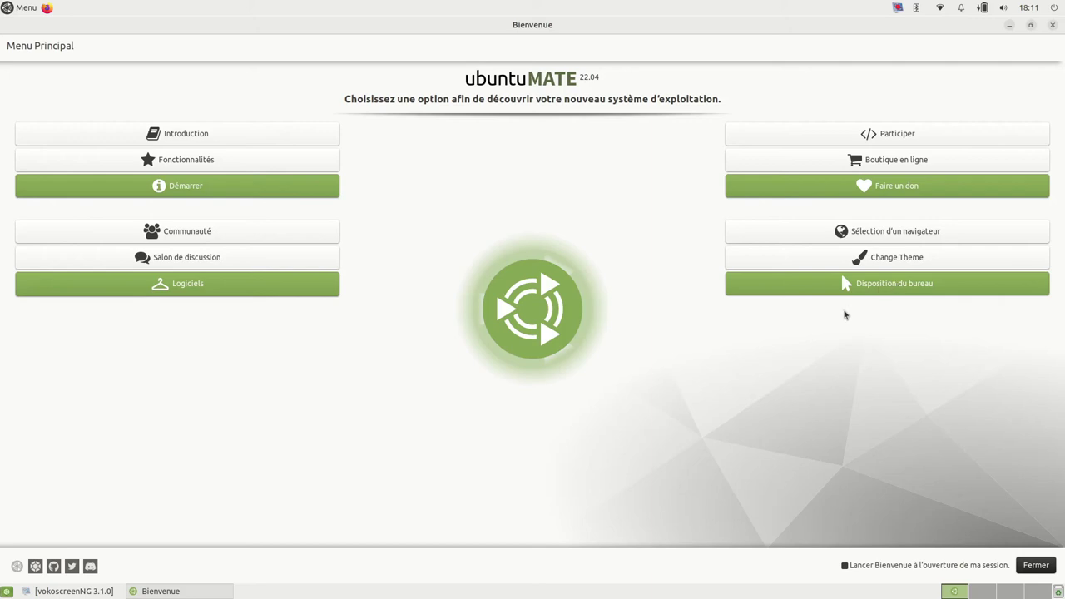
{"action": "left_click", "coordinate": [887, 292]}
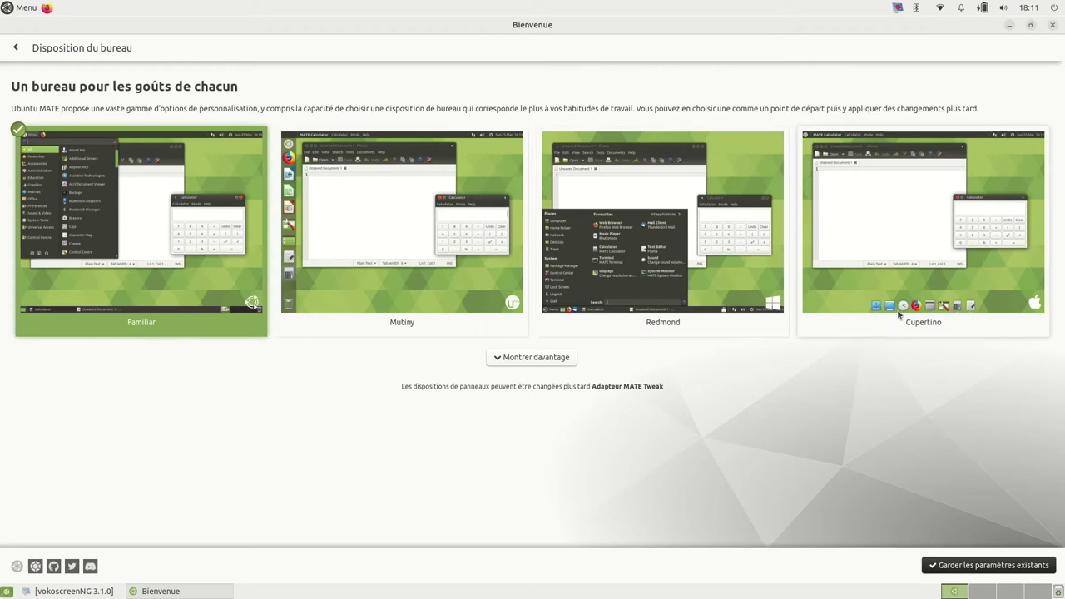
{"action": "left_click", "coordinate": [535, 358]}
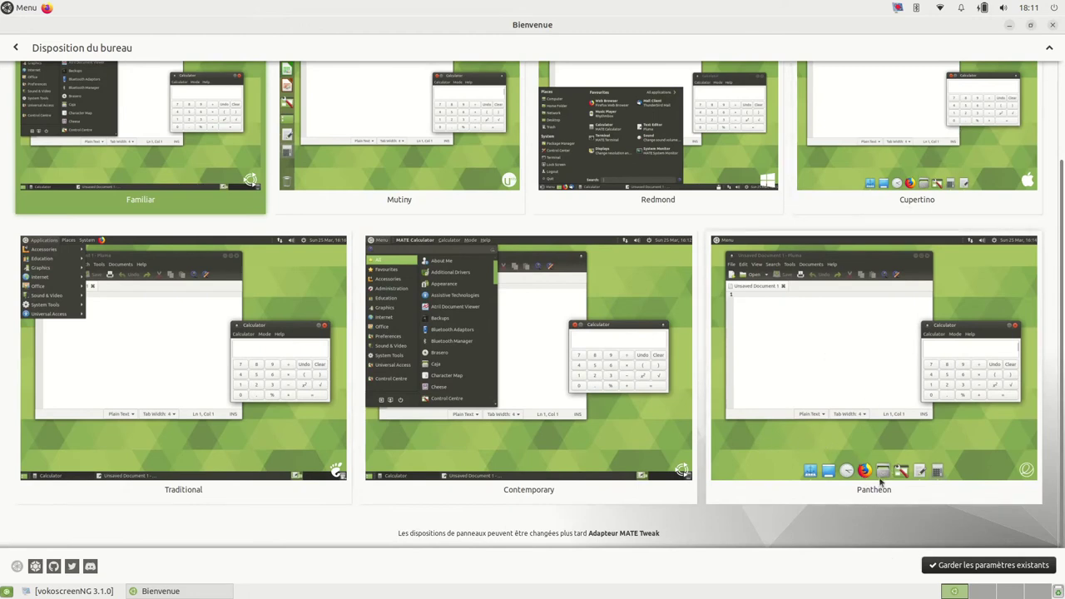
{"action": "scroll", "coordinate": [155, 237], "scroll_direction": "up", "scroll_amount": 3}
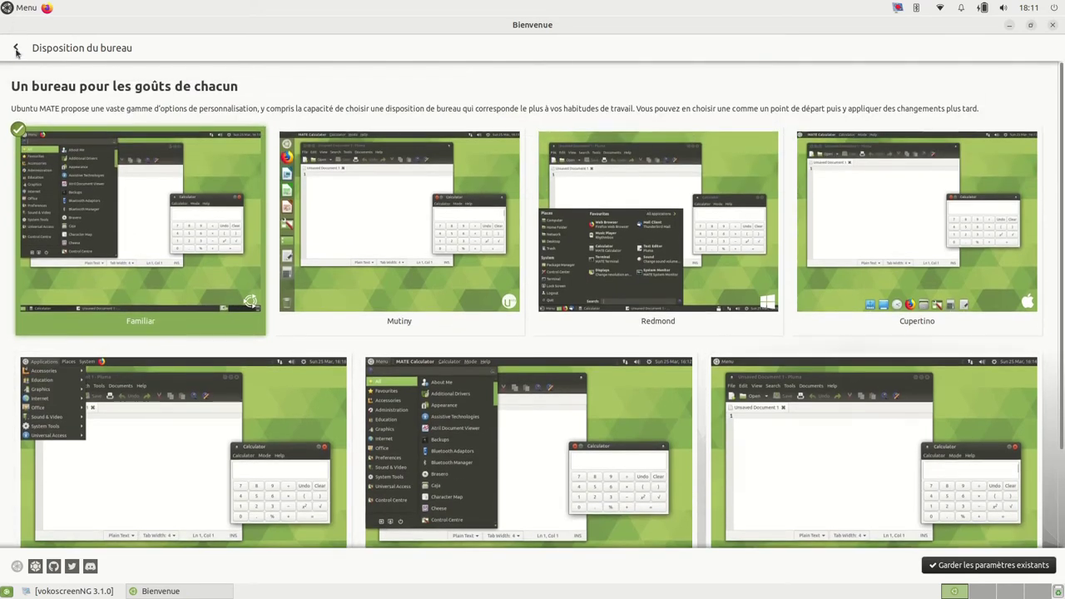
{"action": "left_click", "coordinate": [16, 50]}
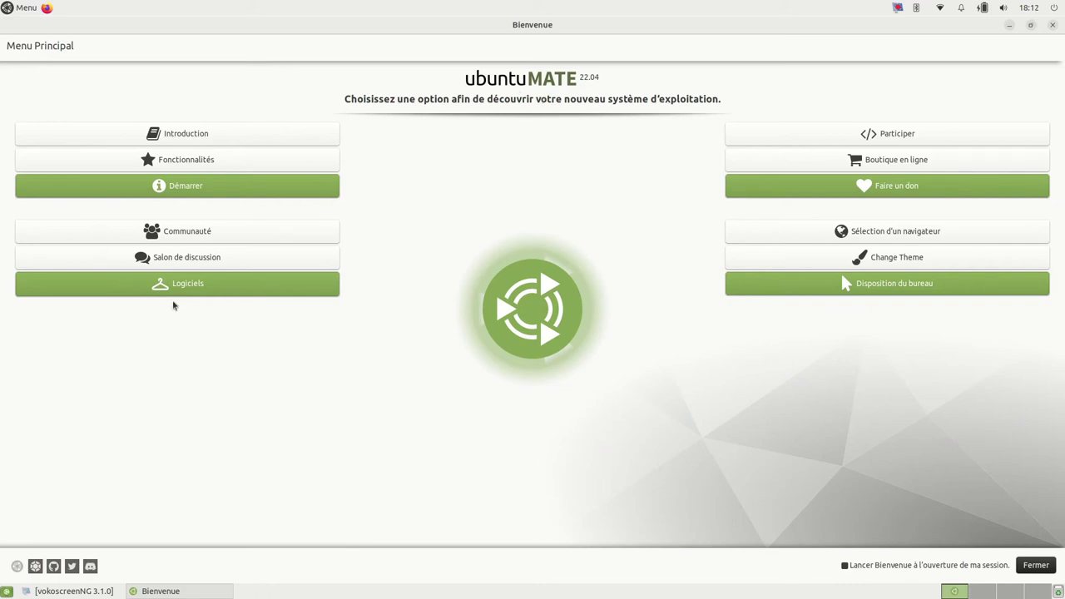
{"action": "key", "text": "ctrl+alt+Right"}
{"action": "scroll", "coordinate": [1013, 596], "scroll_direction": "down", "scroll_amount": 2}
{"action": "left_click", "coordinate": [961, 593]}
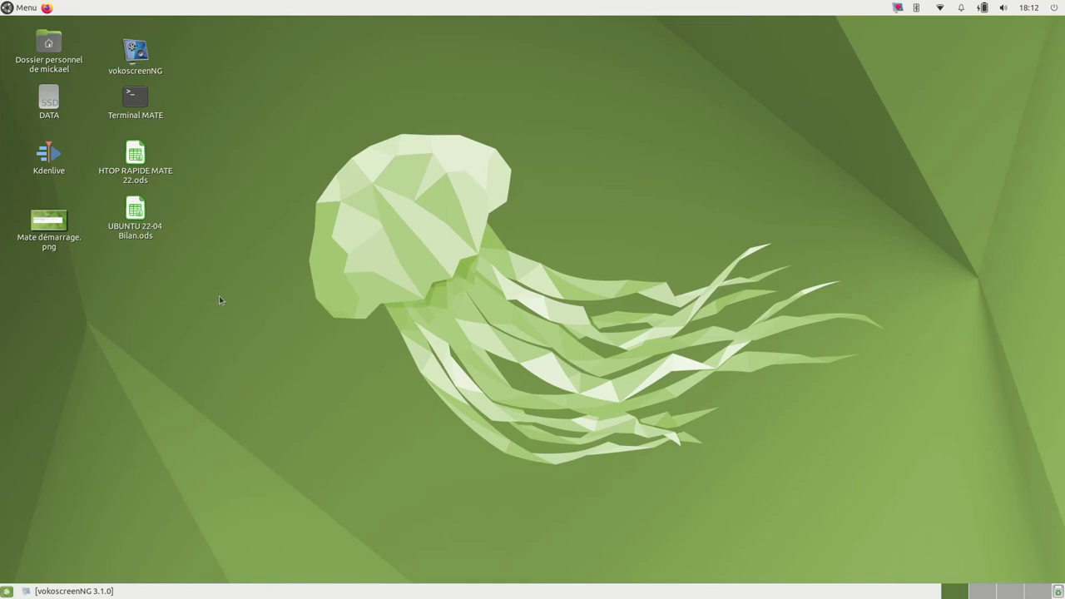
{"action": "left_click", "coordinate": [21, 12]}
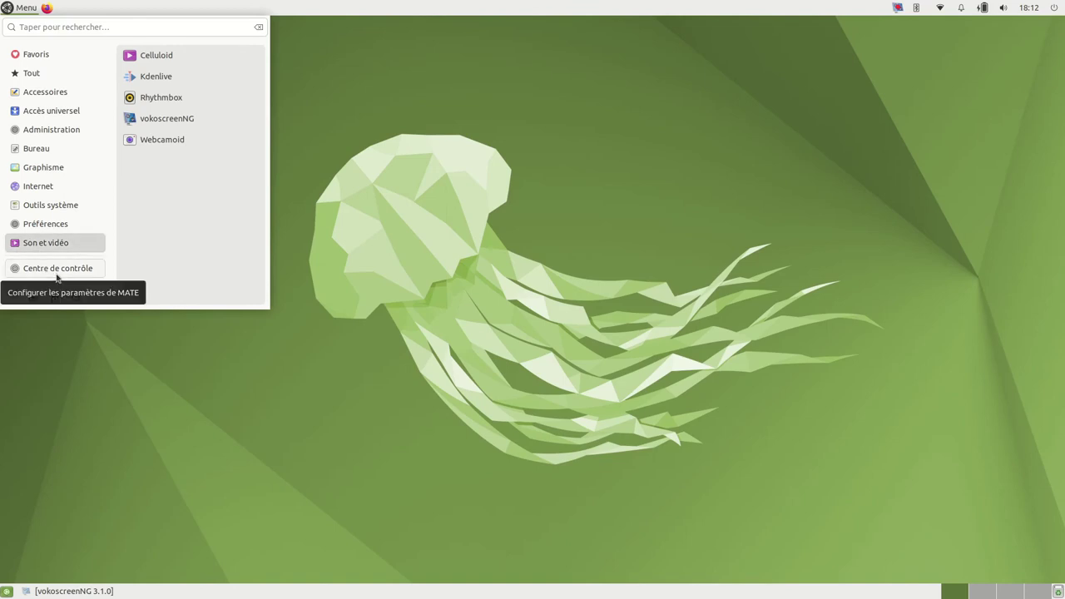
{"action": "left_click", "coordinate": [488, 316]}
{"action": "left_click", "coordinate": [19, 10]}
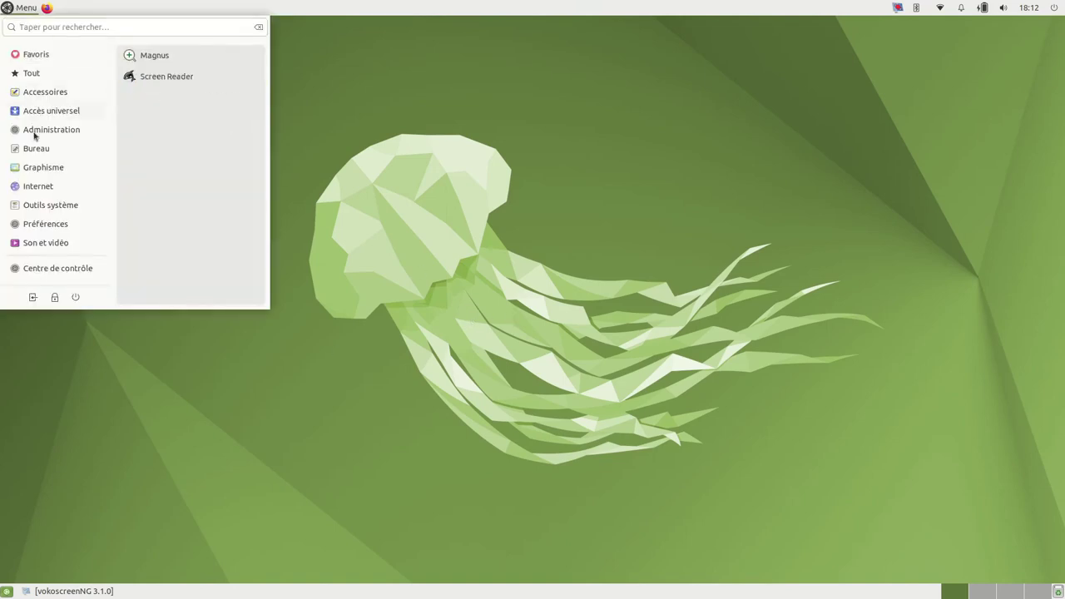
{"action": "left_click", "coordinate": [38, 268]}
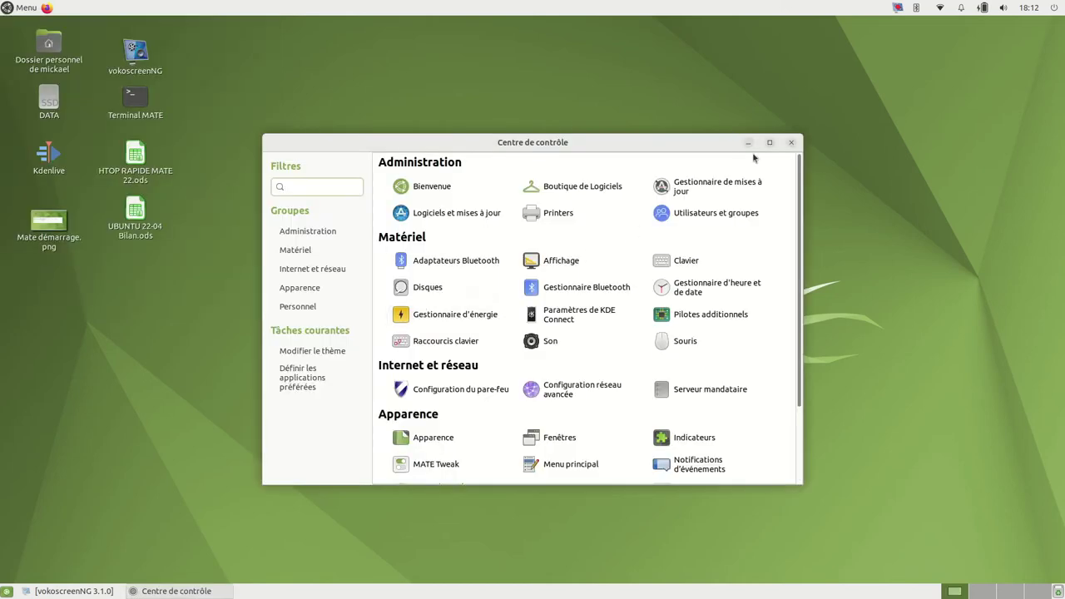
{"action": "left_click", "coordinate": [770, 143]}
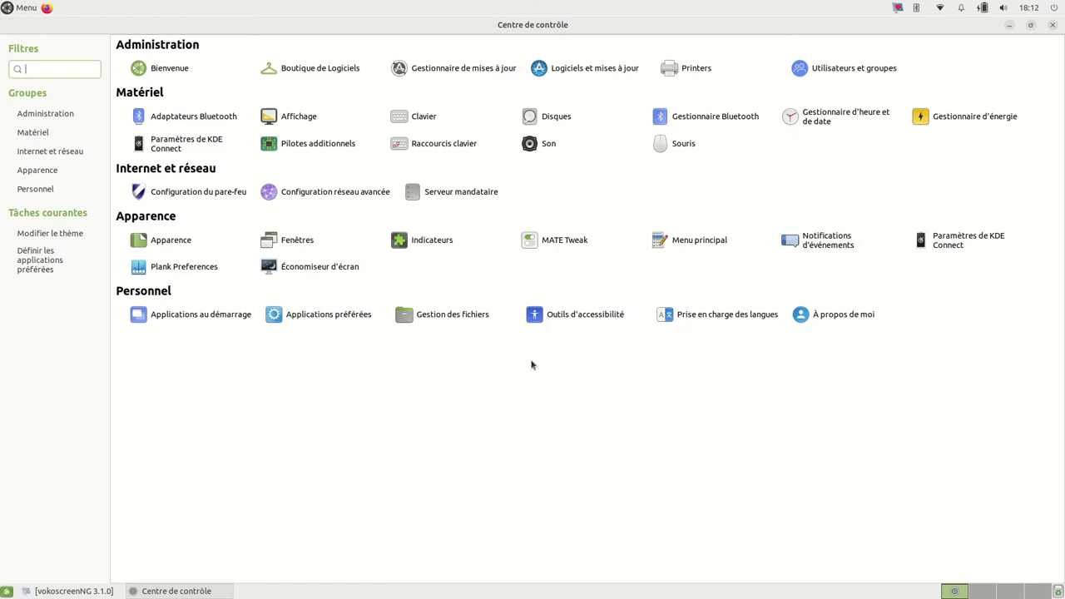
{"action": "left_click", "coordinate": [682, 145]}
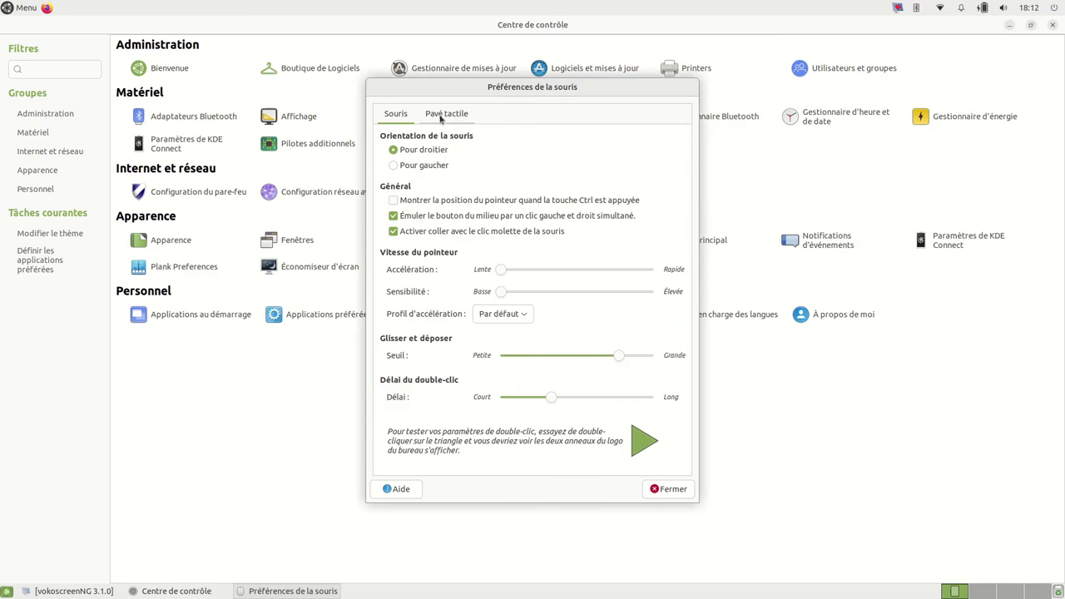
{"action": "left_click", "coordinate": [444, 115]}
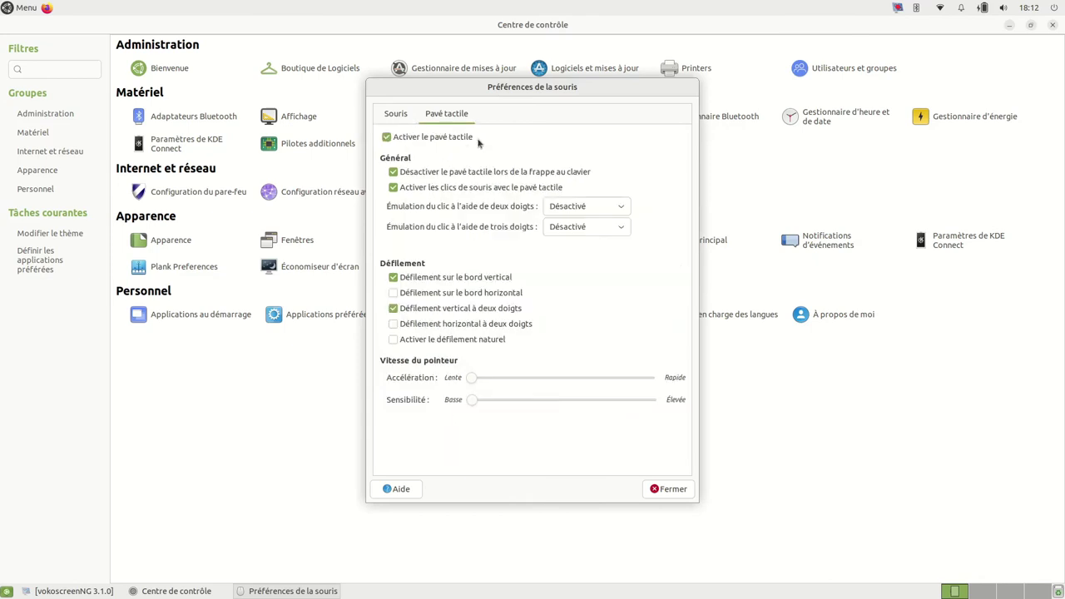
{"action": "left_click", "coordinate": [671, 491]}
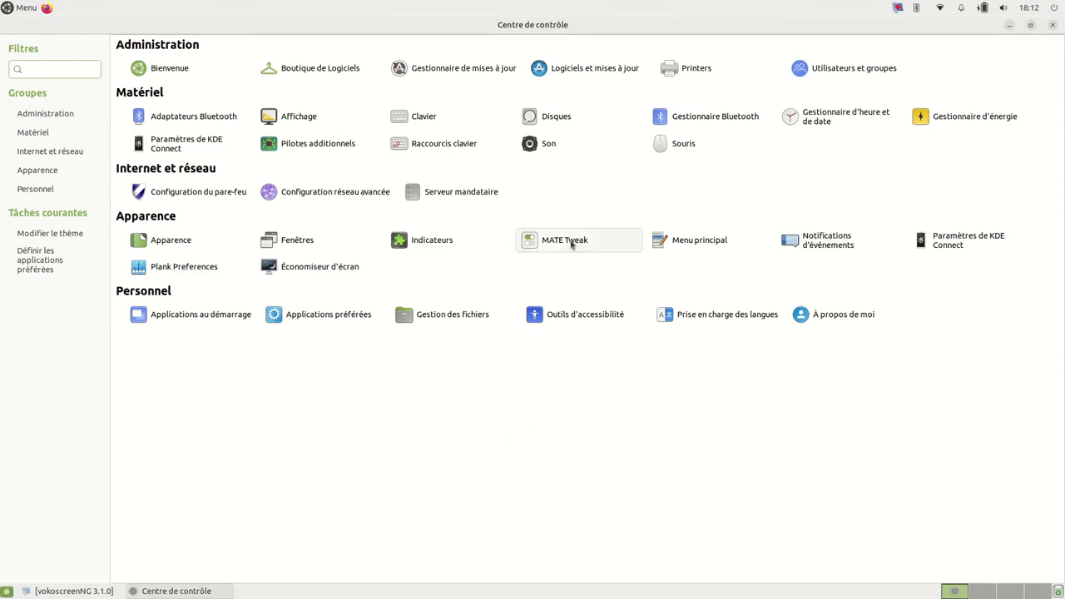
{"action": "left_click", "coordinate": [571, 243]}
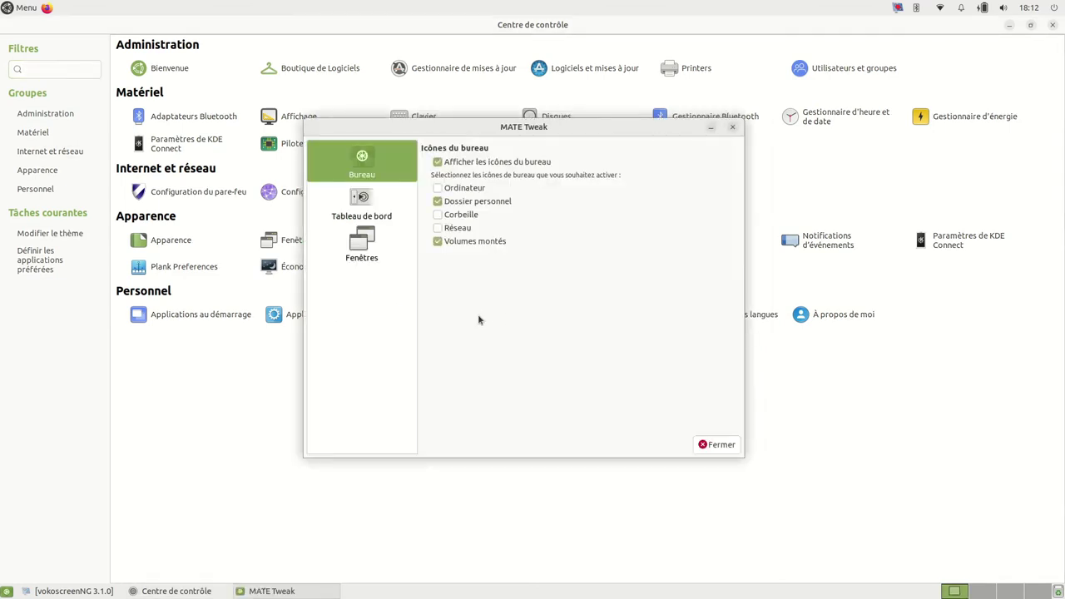
{"action": "left_click", "coordinate": [371, 249]}
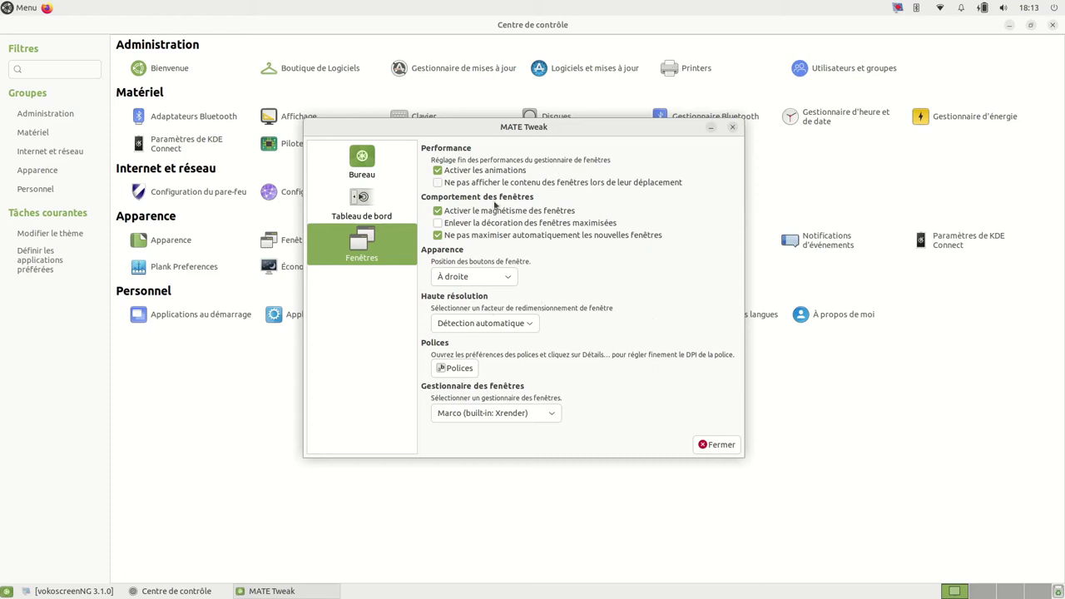
{"action": "left_click", "coordinate": [713, 445]}
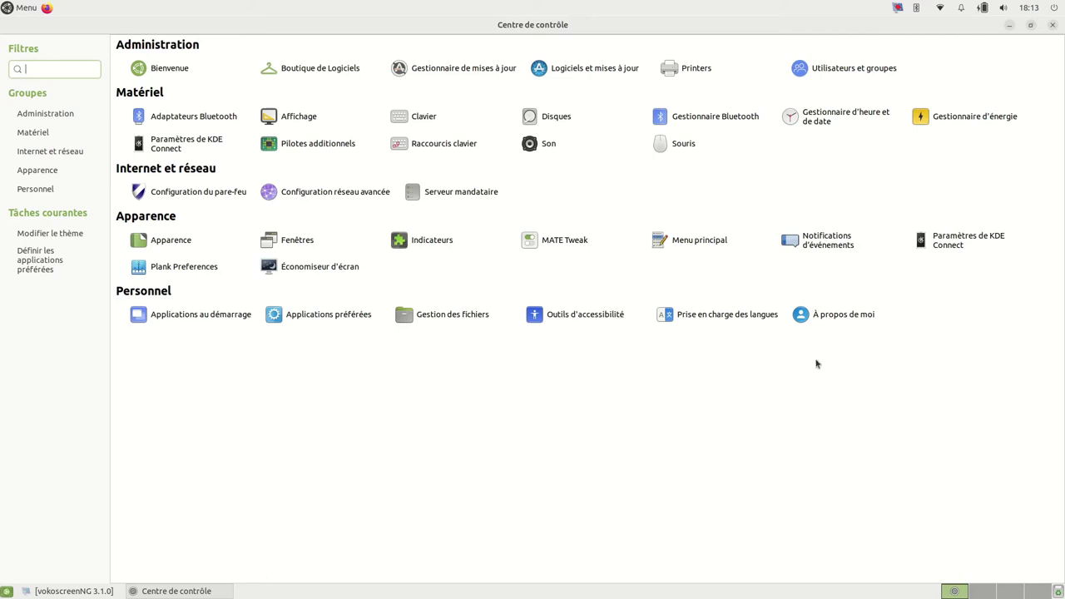
{"action": "left_click", "coordinate": [1053, 27]}
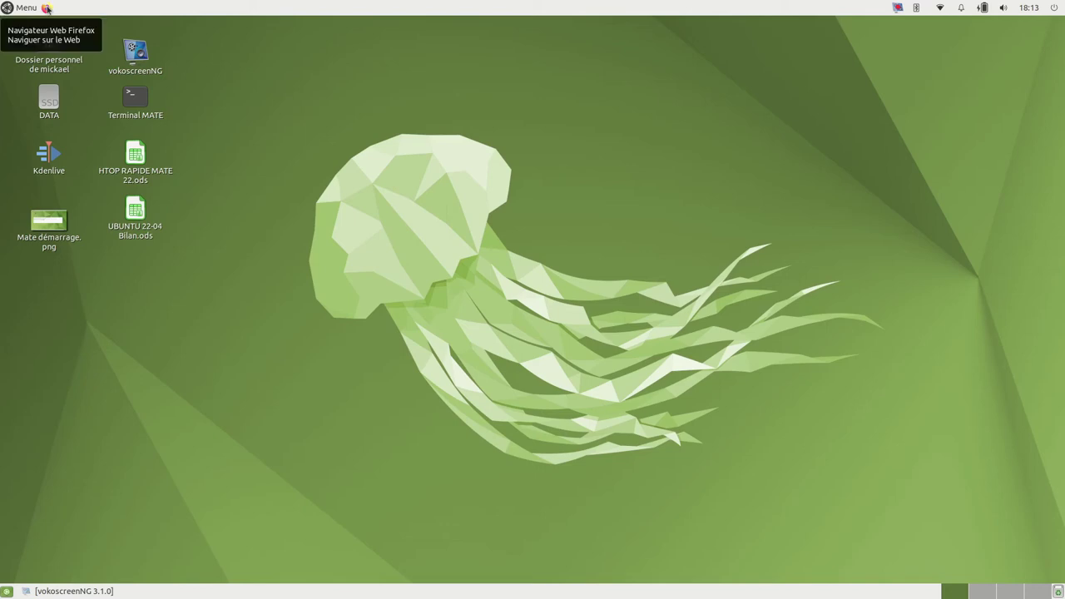
{"action": "left_click", "coordinate": [48, 8]}
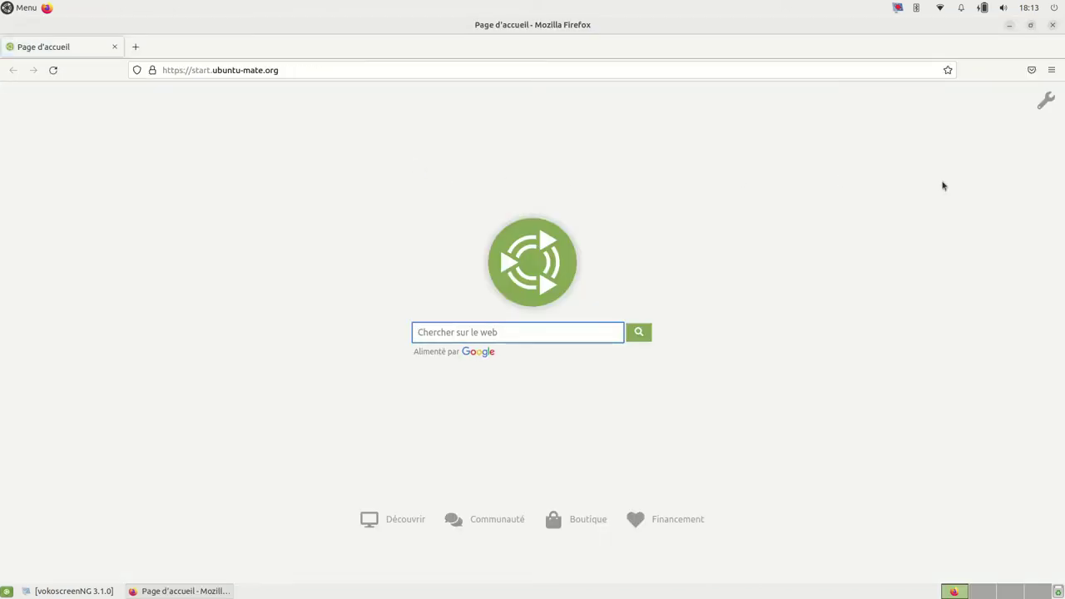
{"action": "left_click", "coordinate": [1055, 27]}
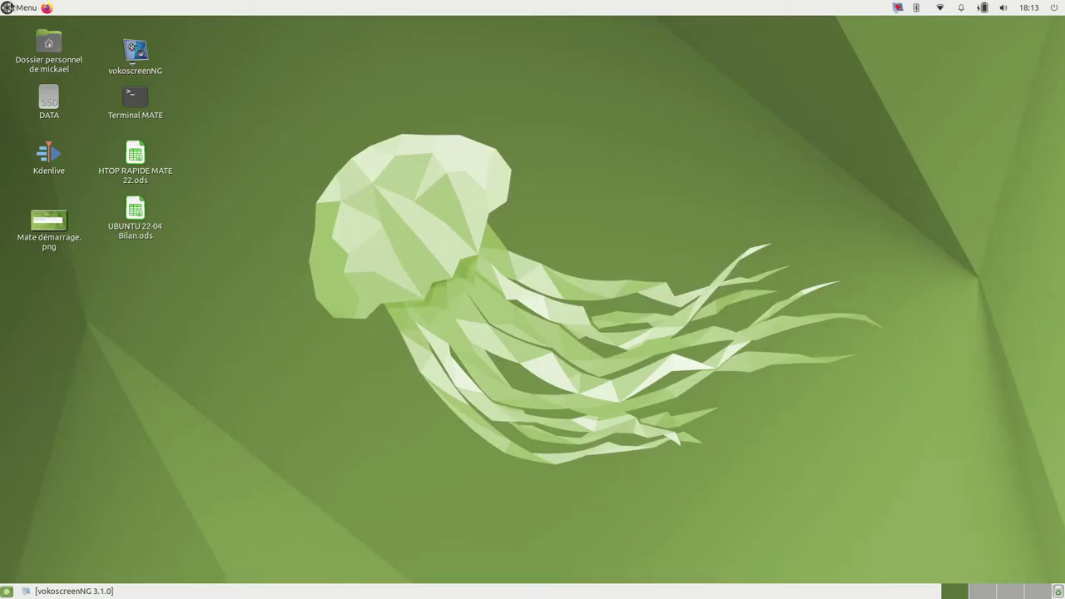
{"action": "left_click", "coordinate": [9, 8]}
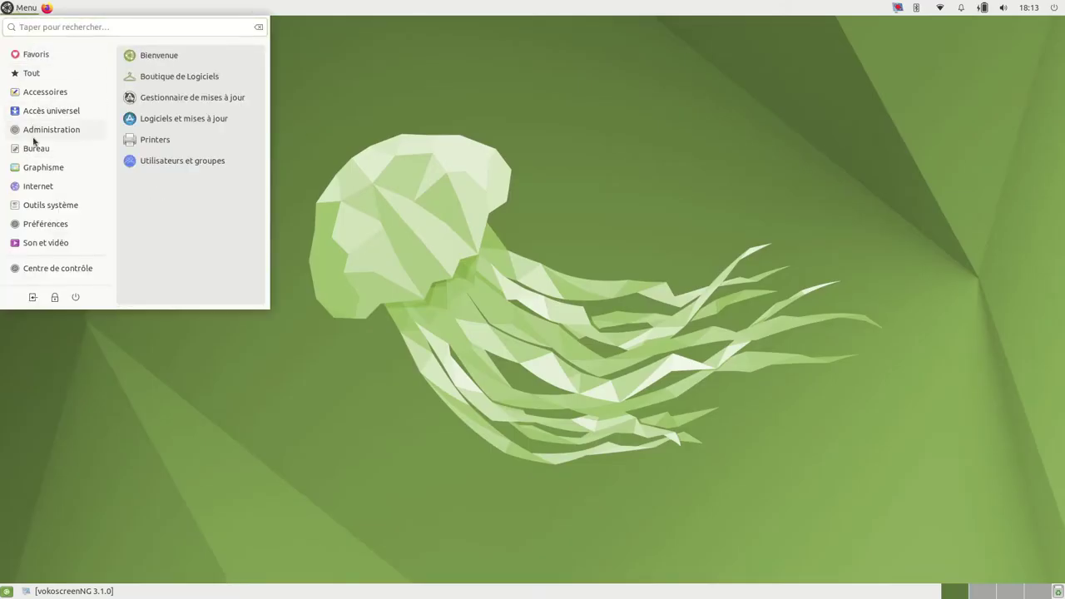
{"action": "mouse_move", "coordinate": [32, 188]}
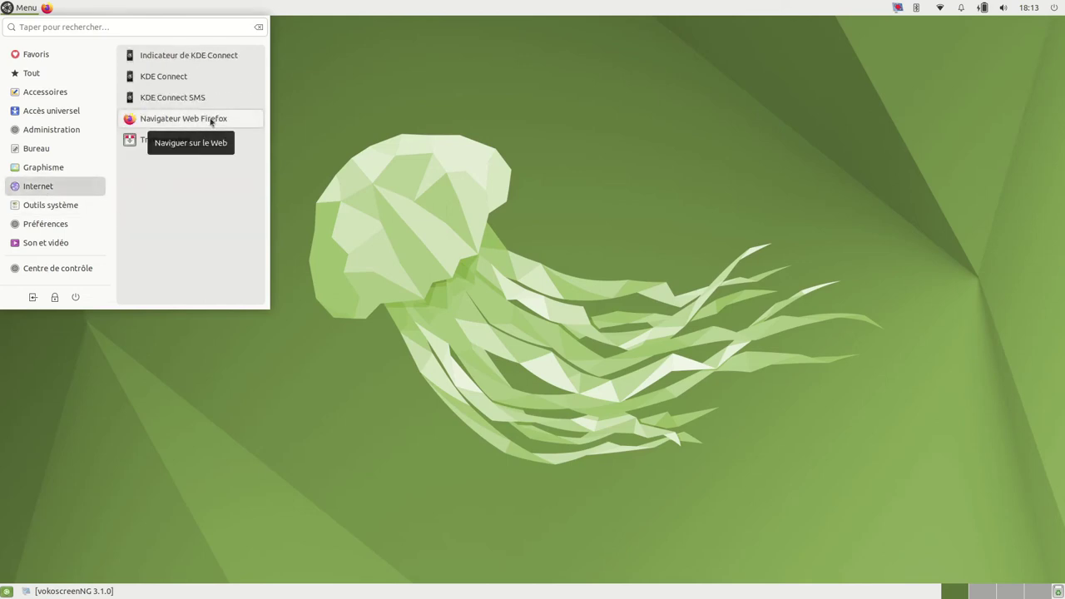
{"action": "left_click", "coordinate": [359, 137]}
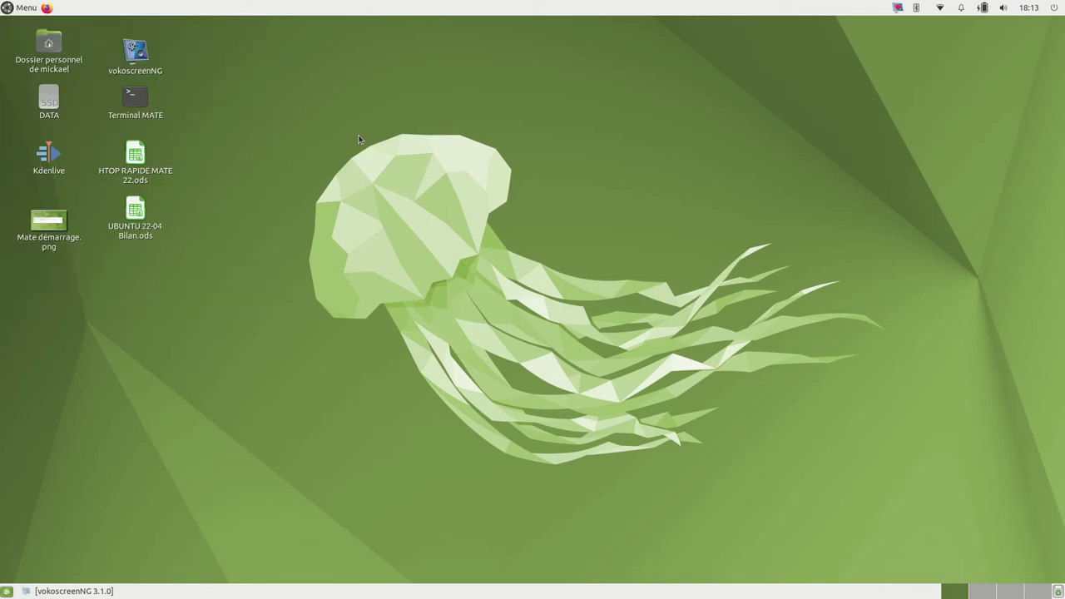
Step: Rerun snap list from history in a new terminal and maximise the window
{"action": "key", "text": "ctrl+alt+t"}
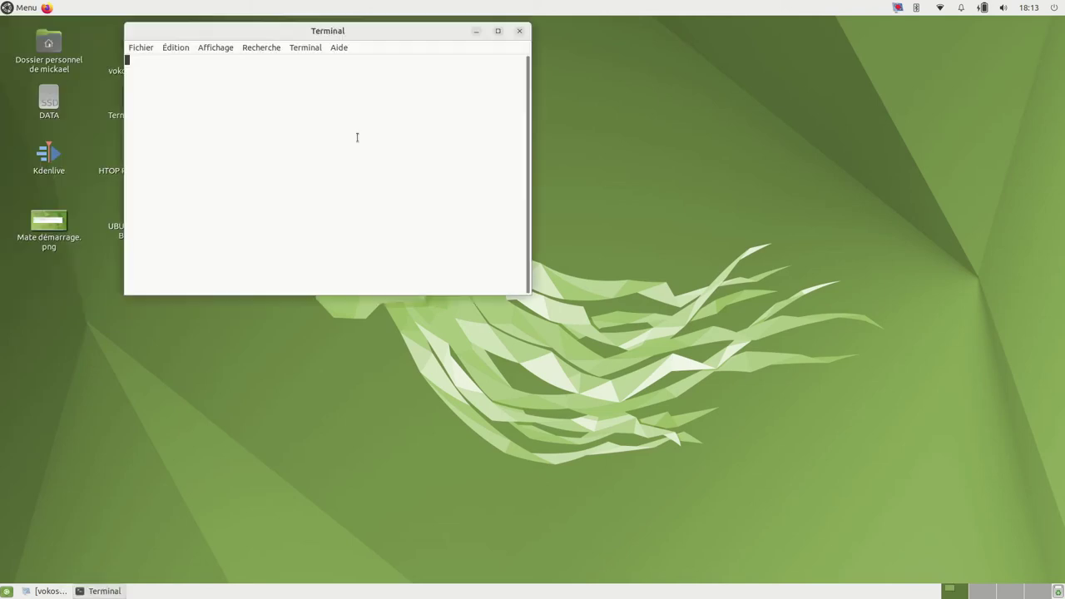
{"action": "type", "text": "systemd-analyze time"}
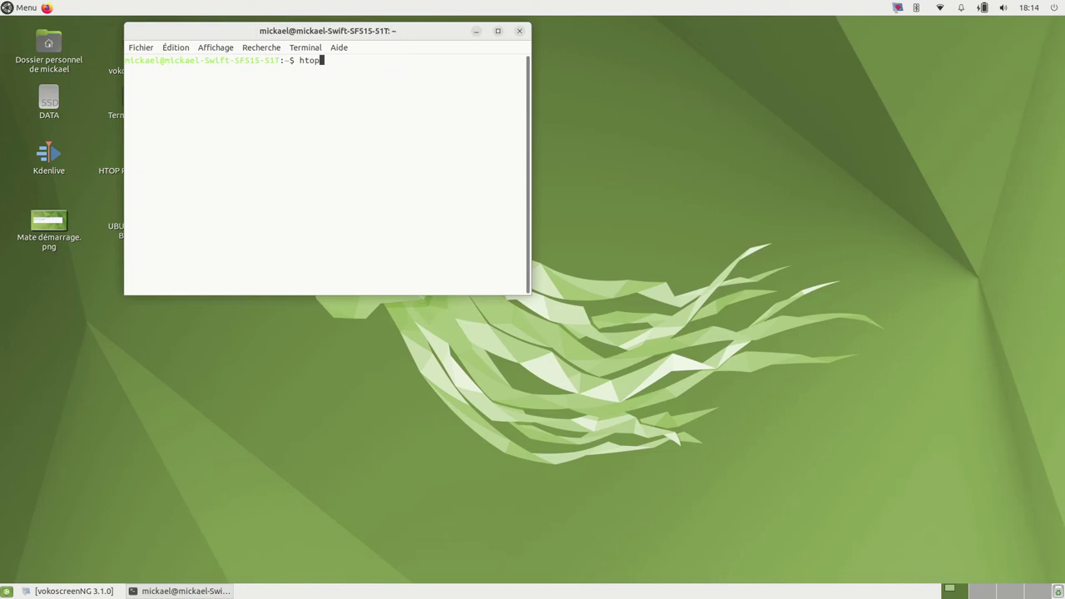
{"action": "key", "text": "Up"}
{"action": "key", "text": "Up"}
{"action": "key", "text": "Up"}
{"action": "key", "text": "Return"}
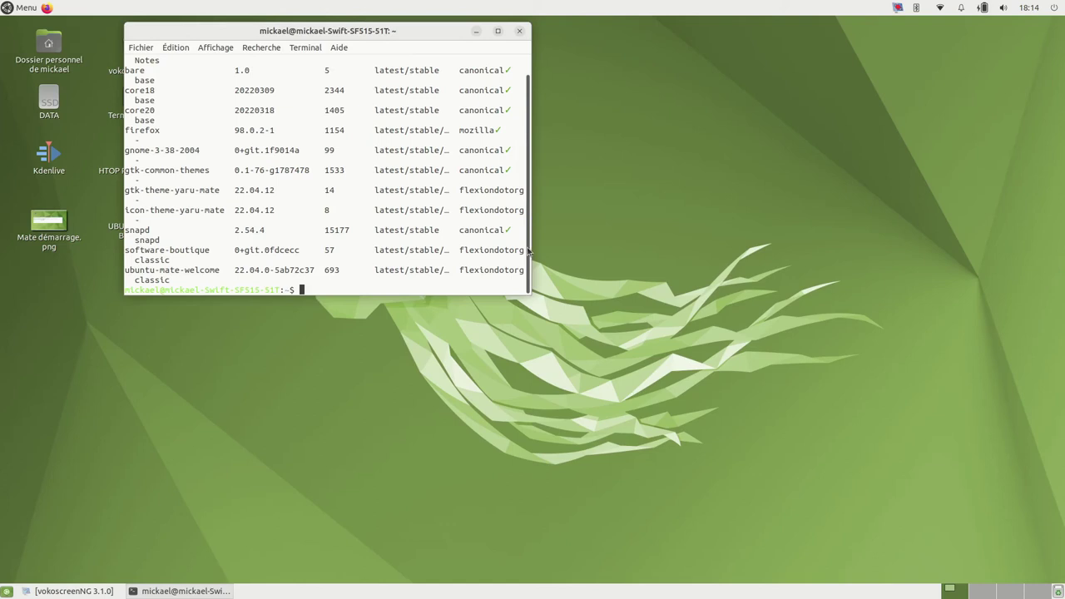
{"action": "scroll", "coordinate": [531, 250], "scroll_direction": "up", "scroll_amount": 1}
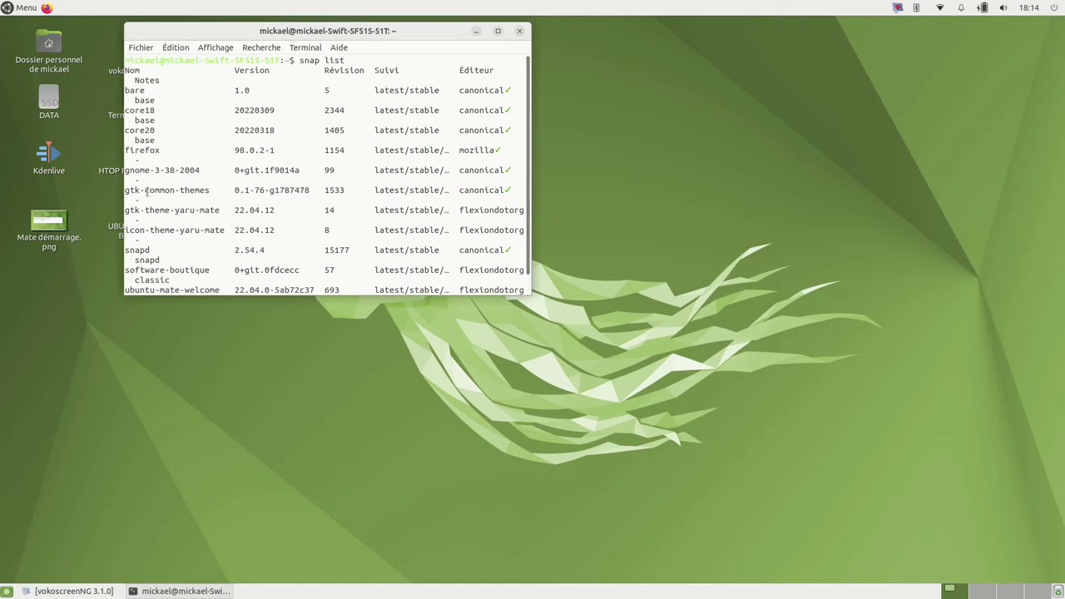
{"action": "key", "text": "alt+F10"}
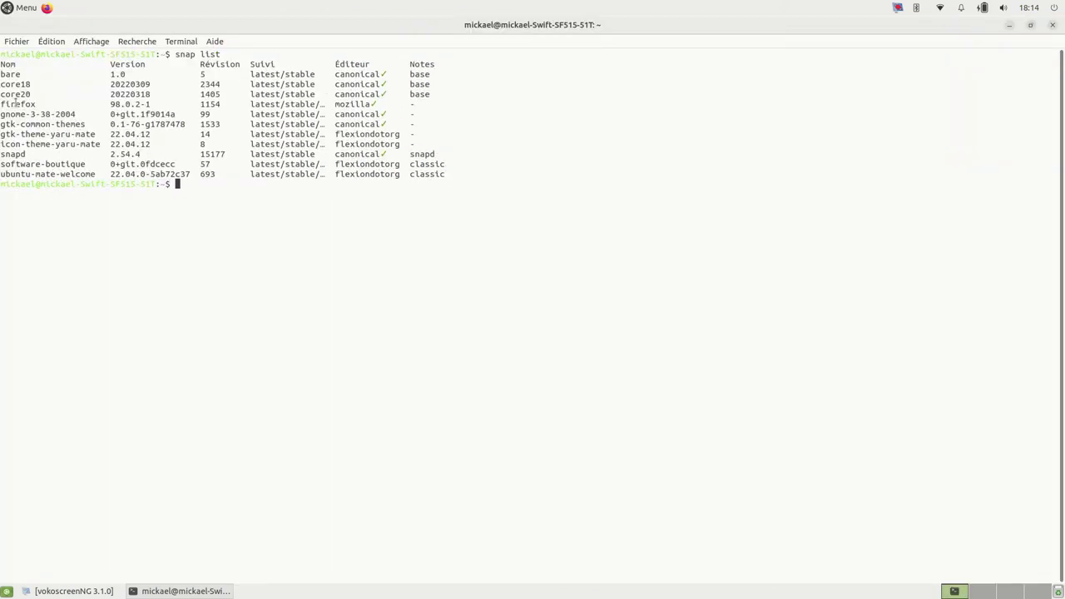
Step: Highlight the firefox and gnome-3-38-2004 rows, then close the terminal
{"action": "left_click_drag", "start_coordinate": [1, 105], "coordinate": [398, 113]}
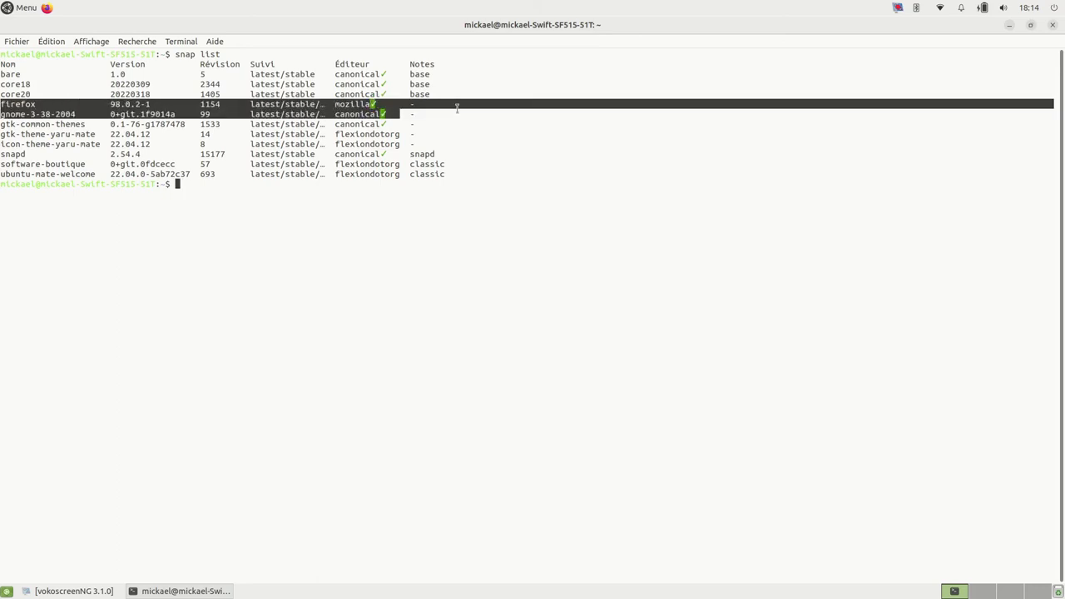
{"action": "left_click", "coordinate": [539, 117]}
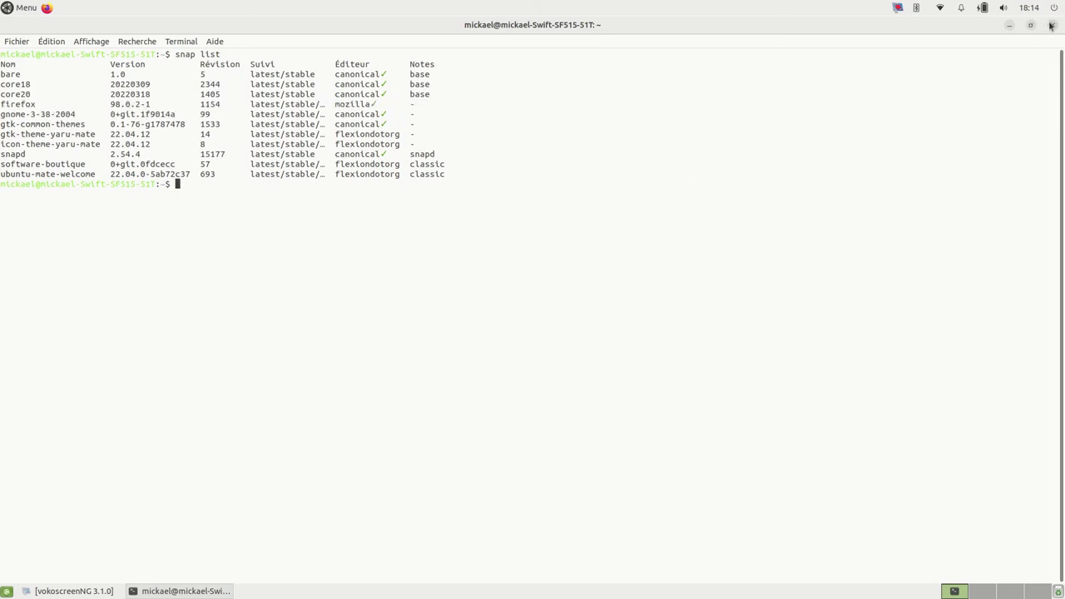
{"action": "left_click", "coordinate": [1051, 26]}
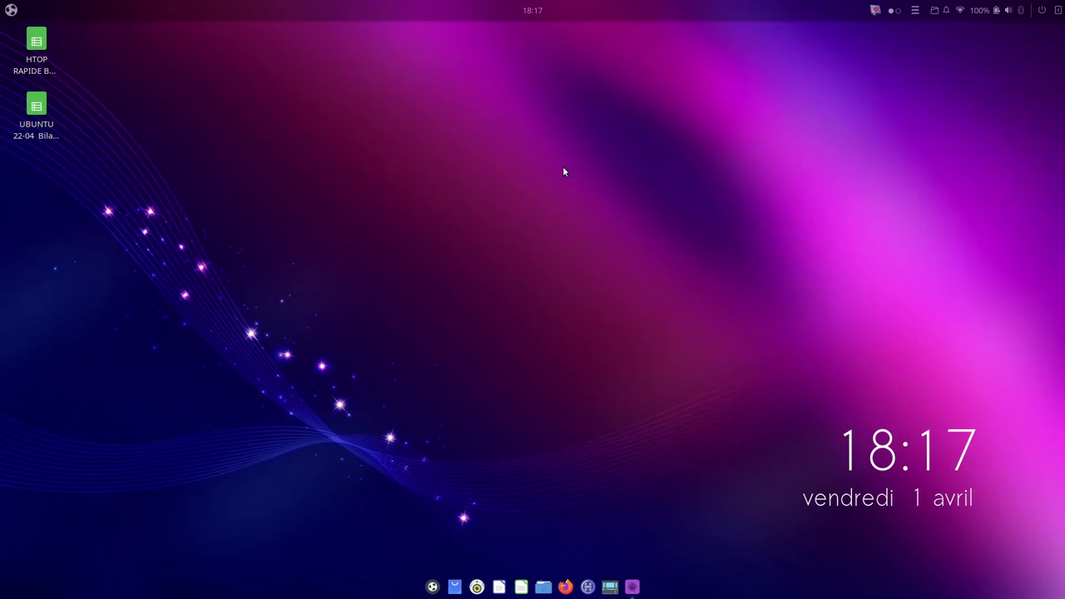
Step: Open HTOP RAPIDE BUDGIE 22.ods from the desktop and scroll through its benchmark rows
{"action": "double_click", "coordinate": [36, 46]}
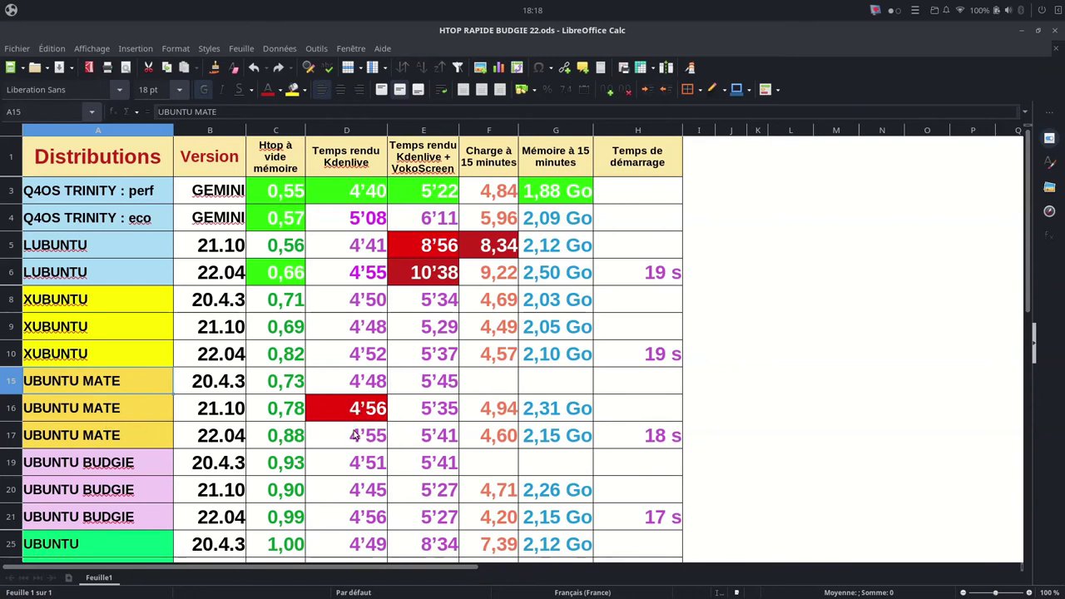
{"action": "scroll", "coordinate": [402, 528], "scroll_direction": "down", "scroll_amount": 1}
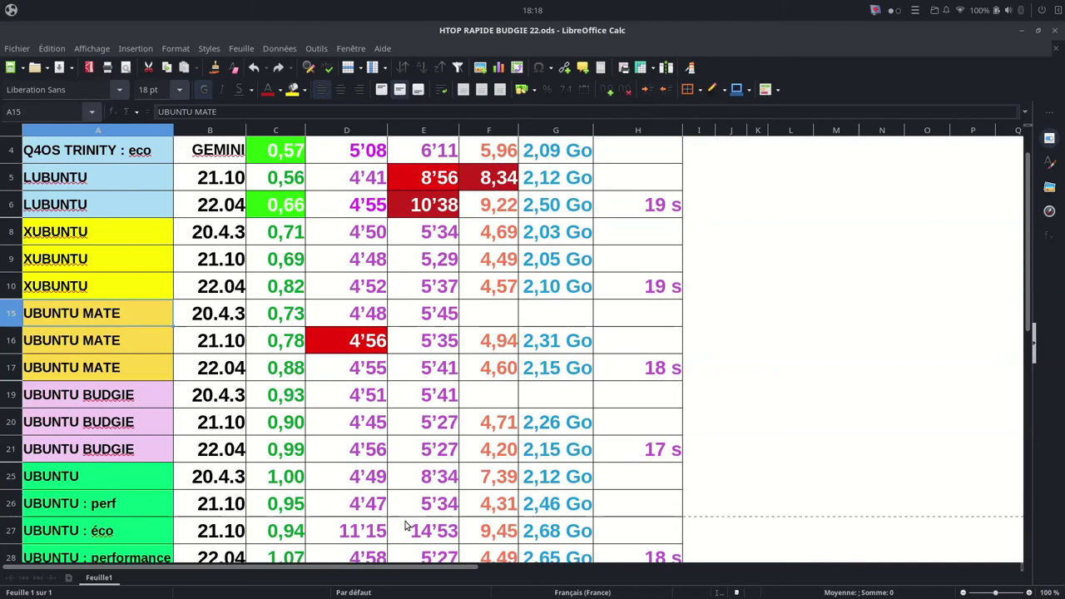
{"action": "scroll", "coordinate": [408, 516], "scroll_direction": "down", "scroll_amount": 3}
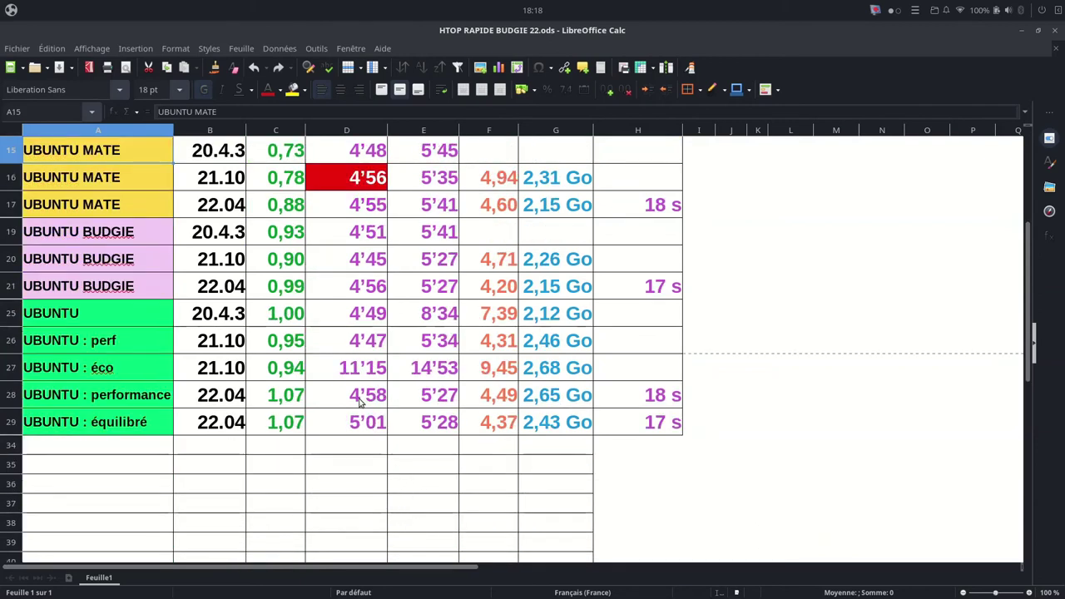
{"action": "scroll", "coordinate": [364, 319], "scroll_direction": "up", "scroll_amount": 1}
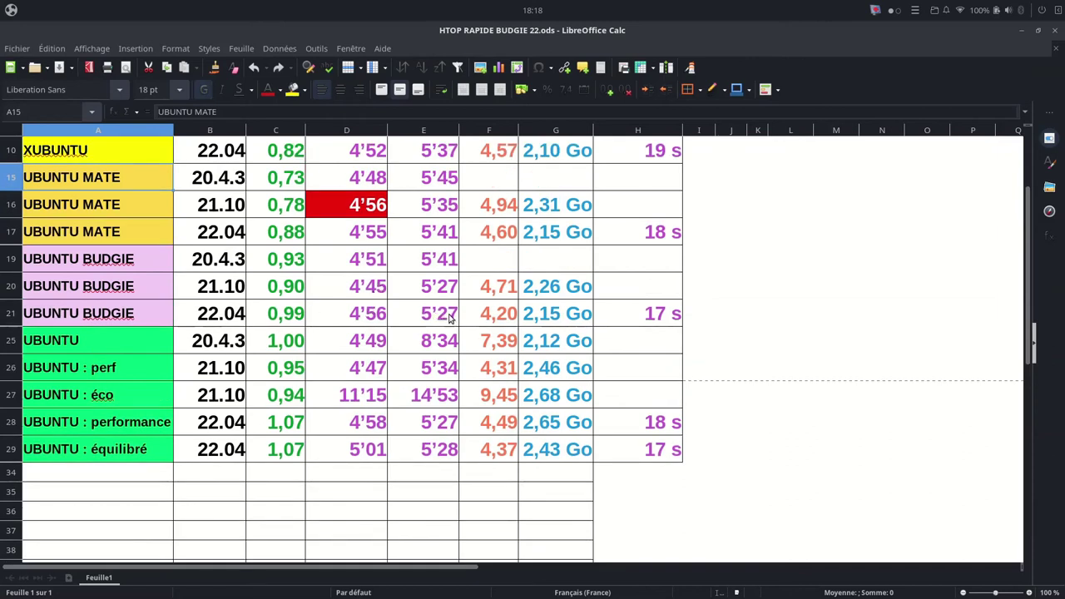
{"action": "scroll", "coordinate": [440, 318], "scroll_direction": "up", "scroll_amount": 3}
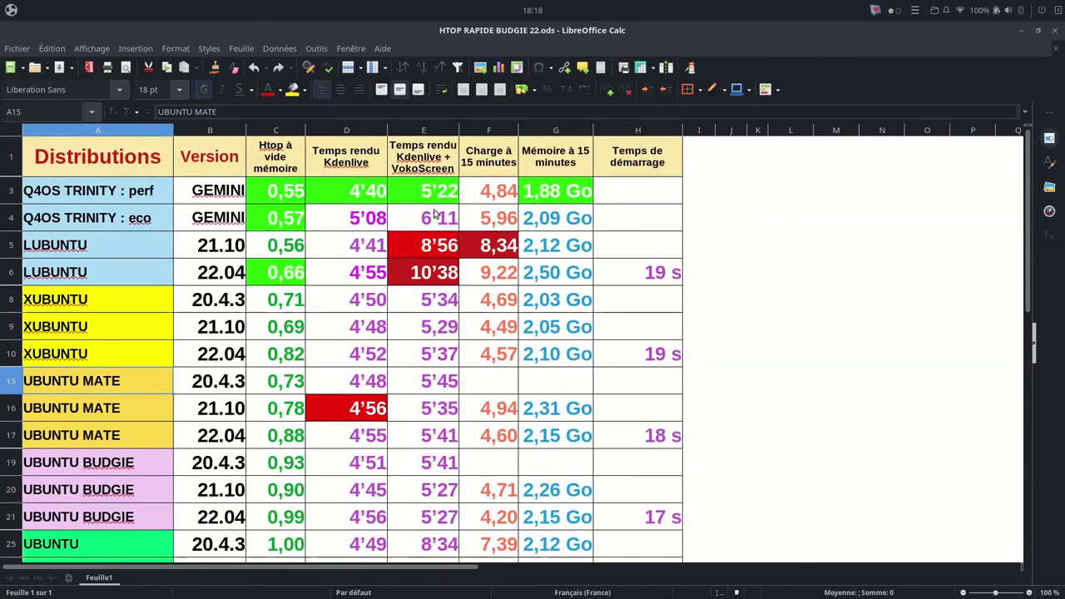
{"action": "scroll", "coordinate": [437, 454], "scroll_direction": "down", "scroll_amount": 2}
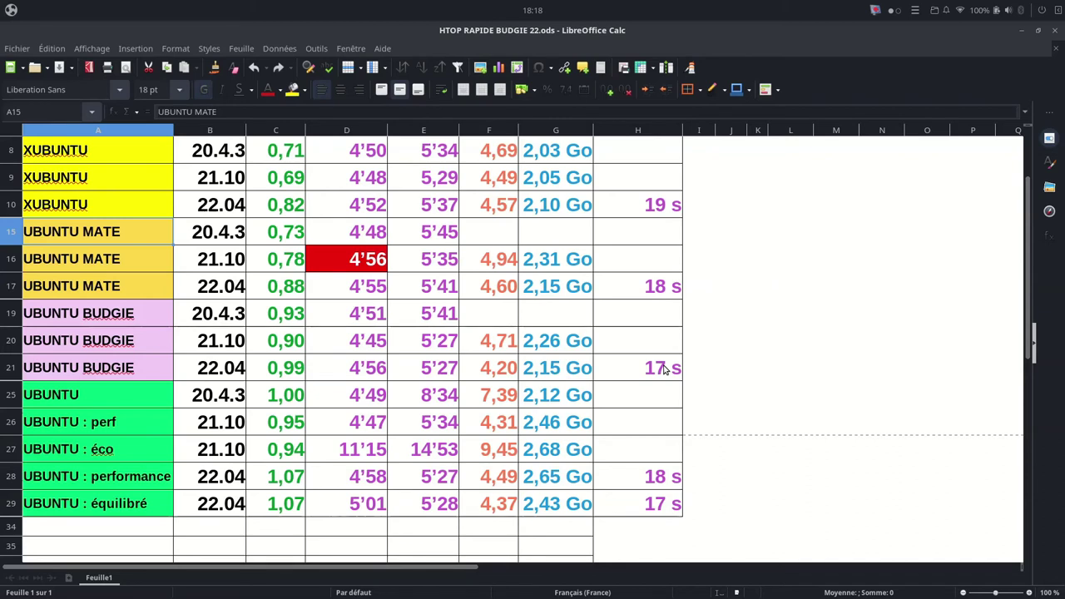
{"action": "key", "text": "ctrl+alt+t"}
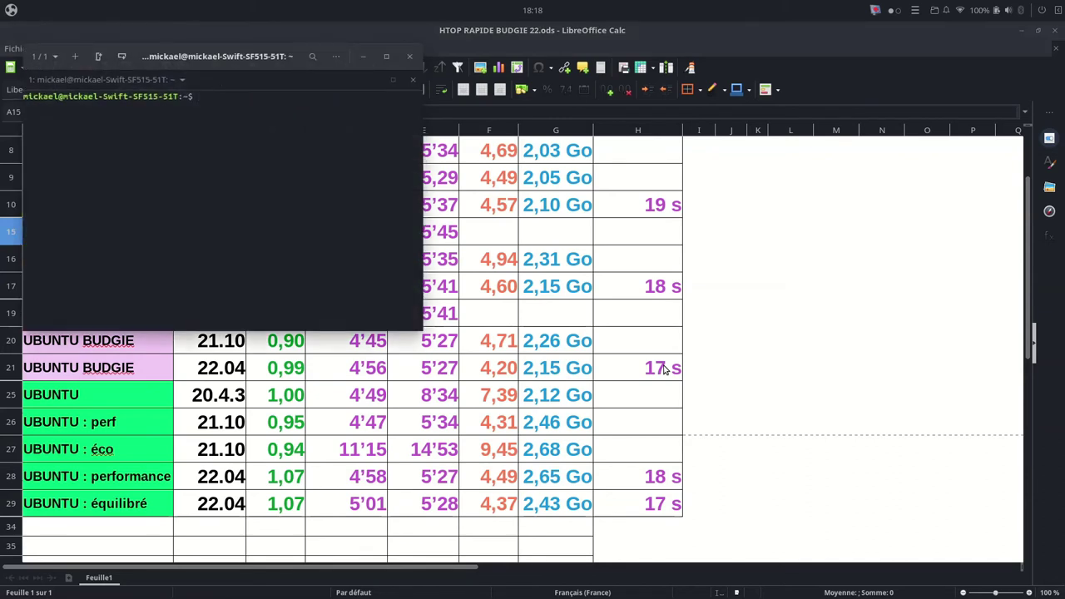
{"action": "type", "text": "systemd-analyze time"}
{"action": "key", "text": "Return"}
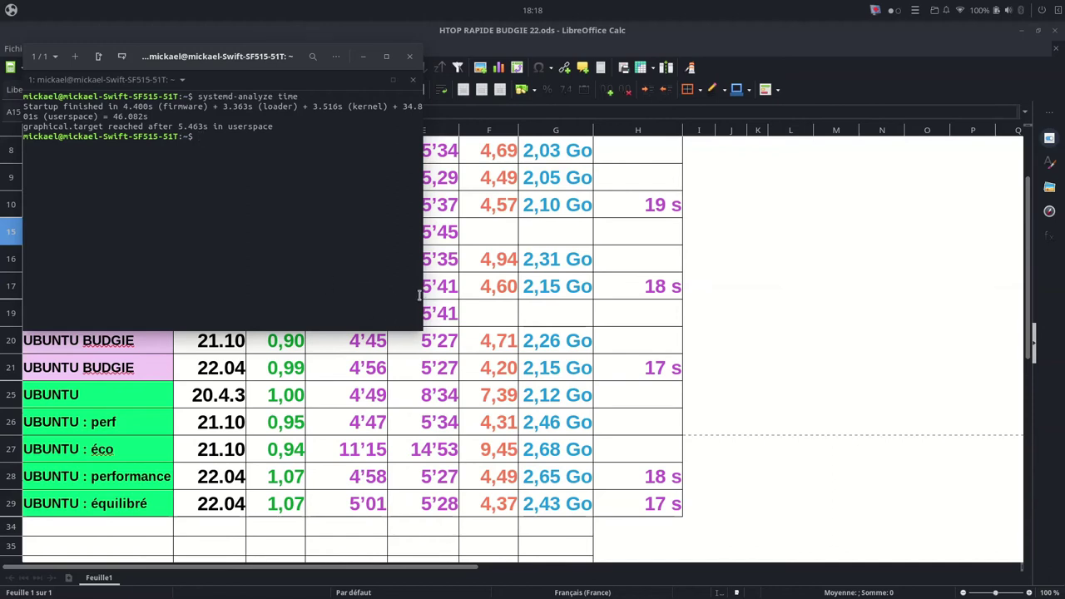
{"action": "left_click_drag", "start_coordinate": [422, 300], "coordinate": [816, 274]}
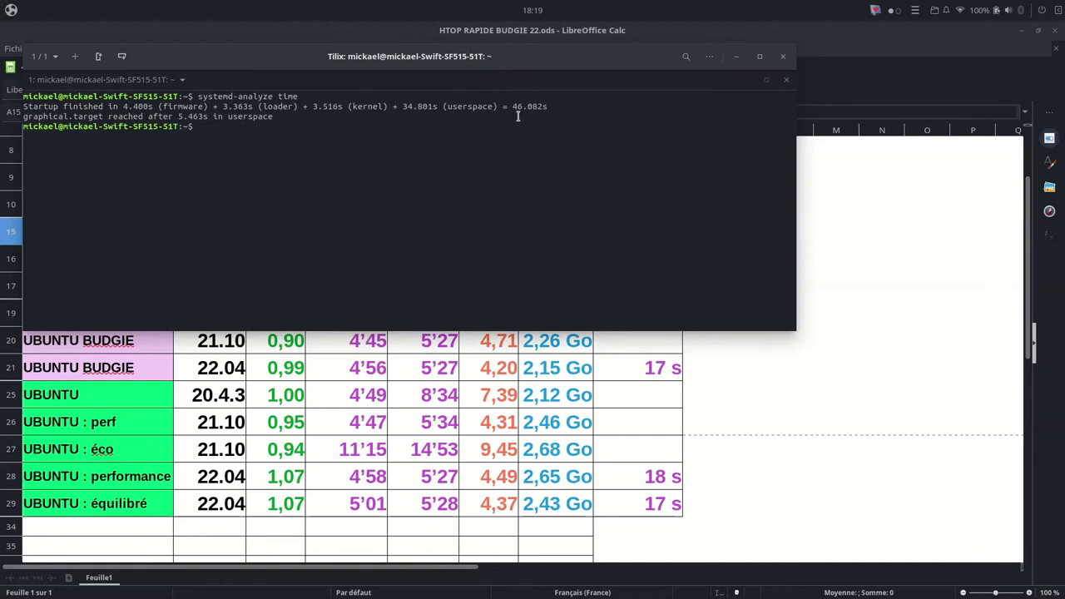
{"action": "left_click", "coordinate": [781, 56]}
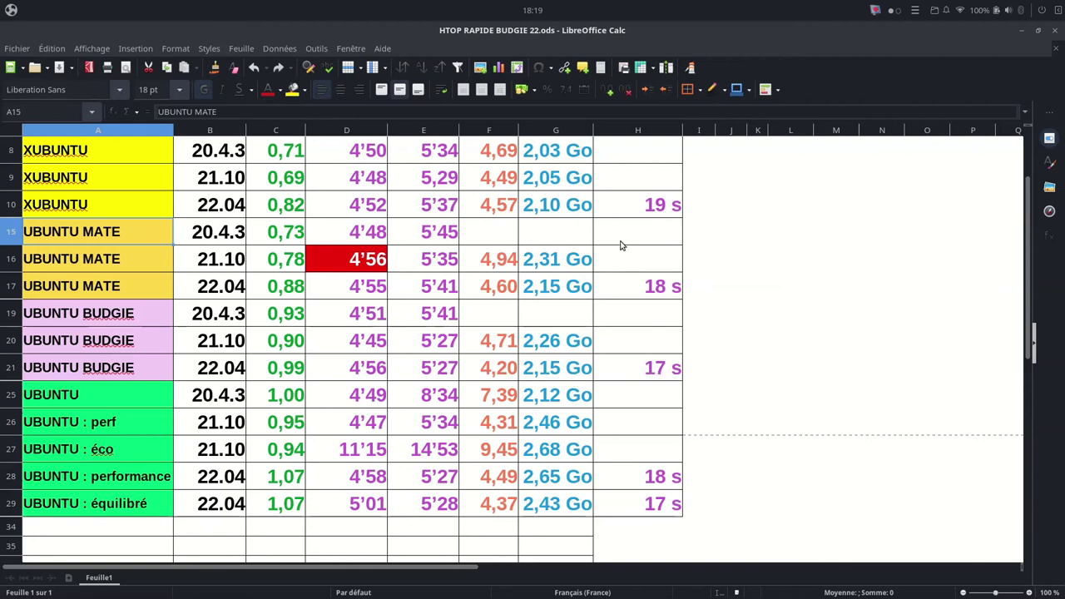
Step: Close the HTOP sheet and open UBUNTU 22-04 Bilan.ods from the desktop
{"action": "left_click", "coordinate": [1055, 33]}
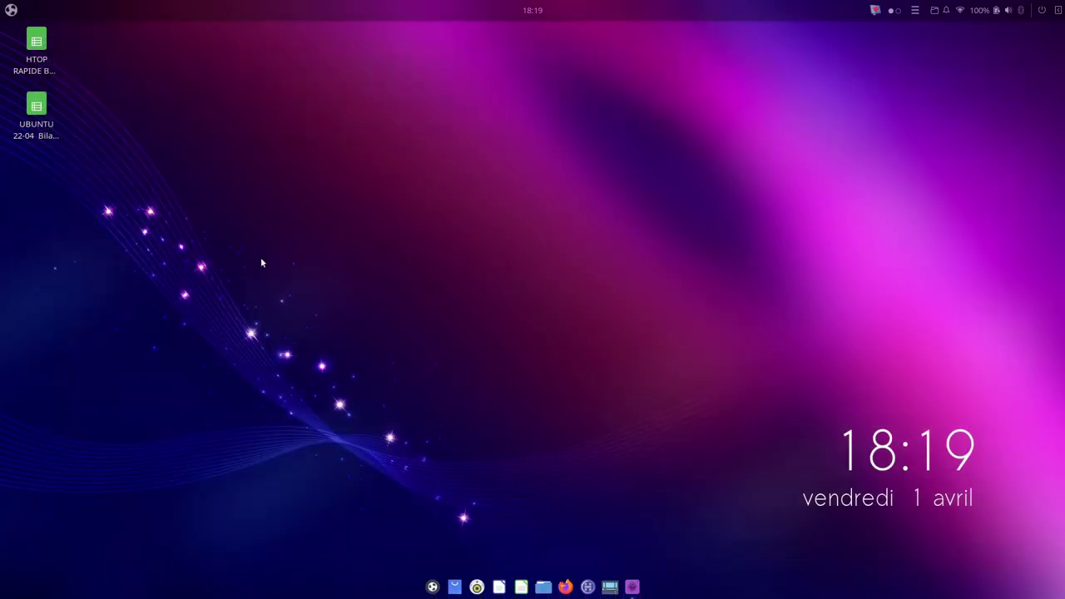
{"action": "double_click", "coordinate": [36, 108]}
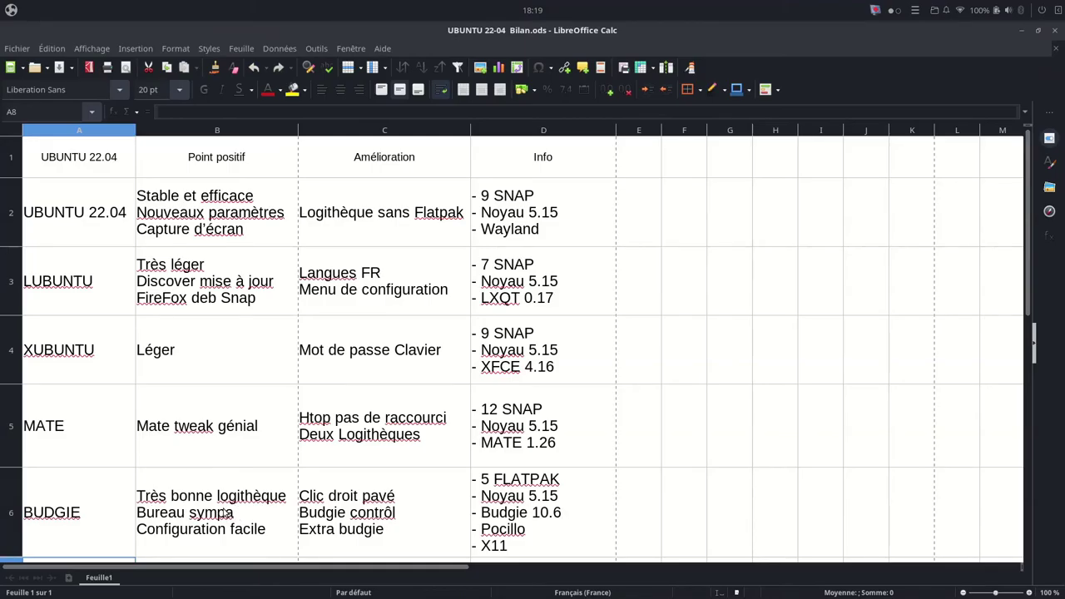
{"action": "mouse_move", "coordinate": [426, 595]}
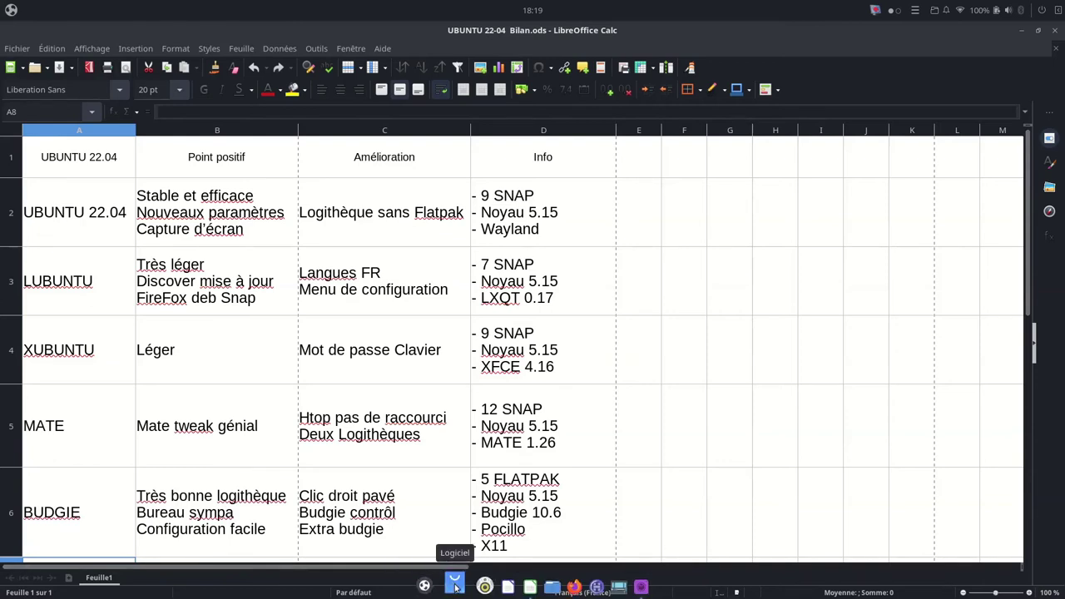
{"action": "left_click", "coordinate": [455, 586]}
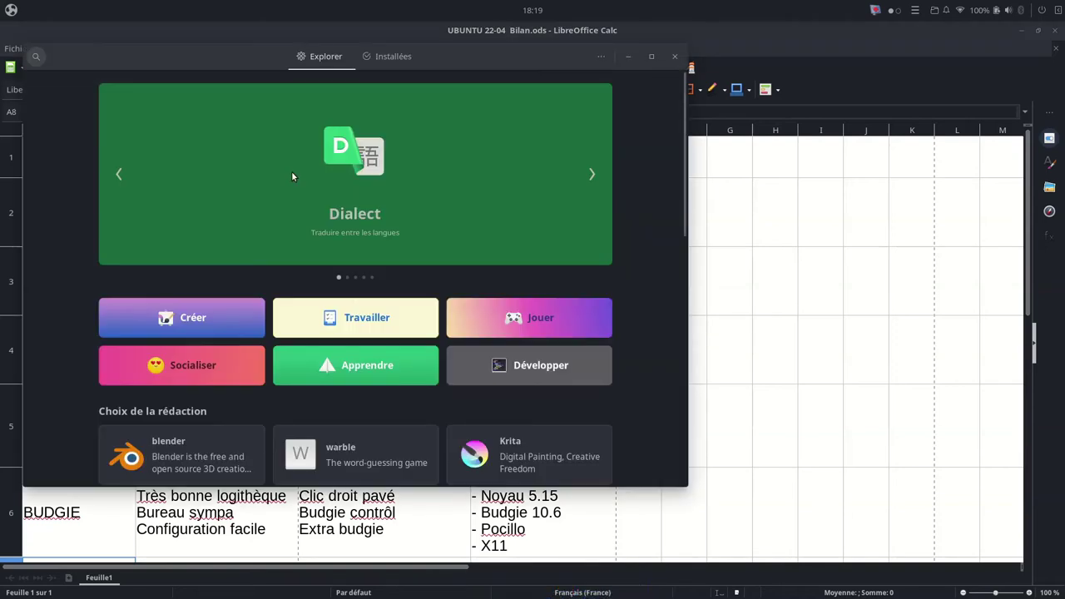
{"action": "type", "text": "kde"}
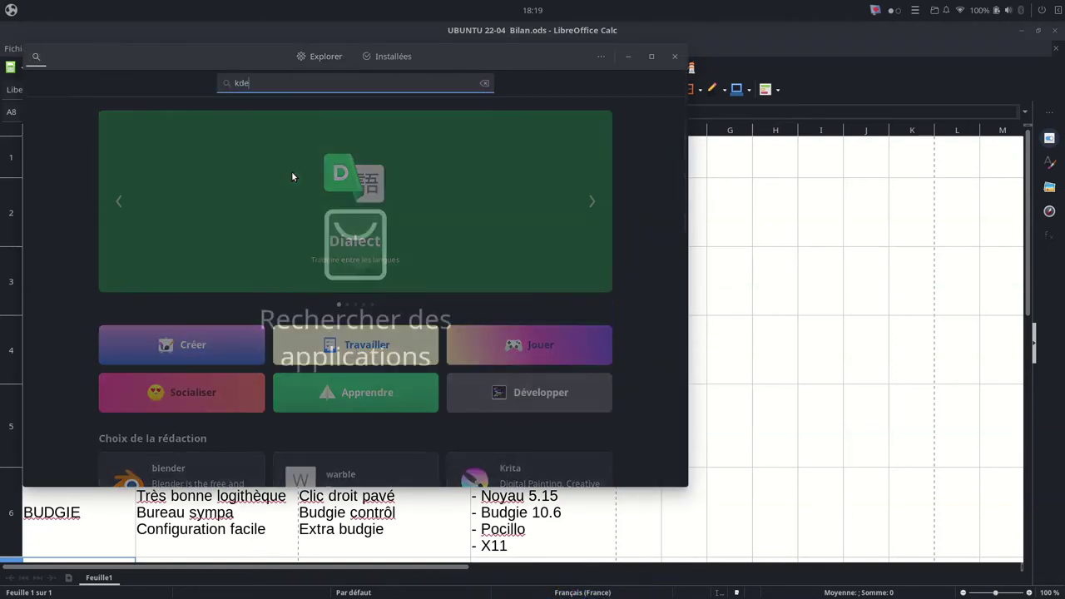
{"action": "type", "text": "nlive"}
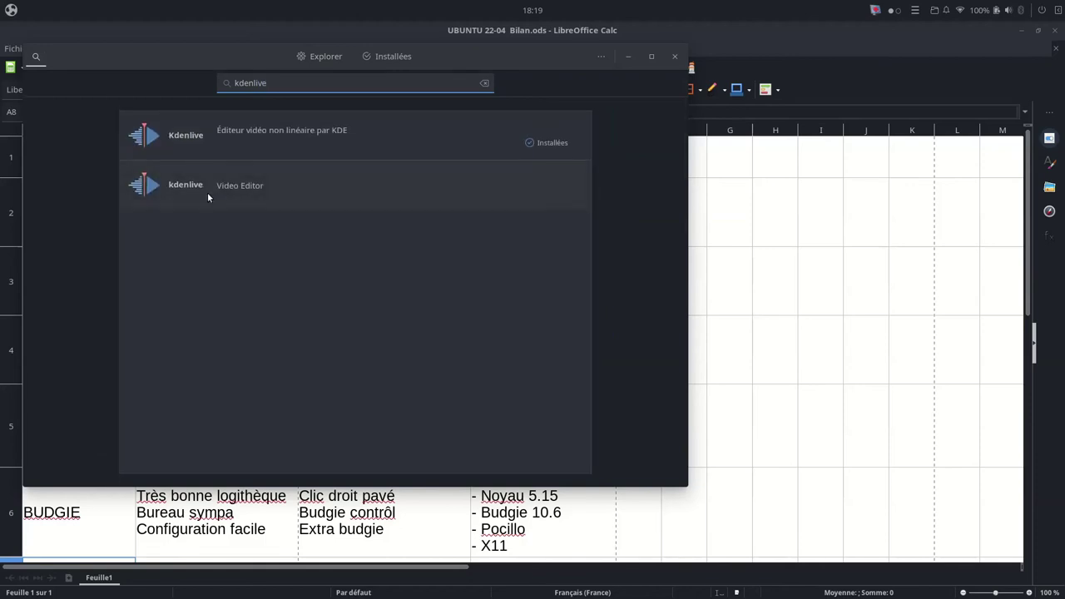
{"action": "left_click_drag", "start_coordinate": [487, 64], "coordinate": [728, 100]}
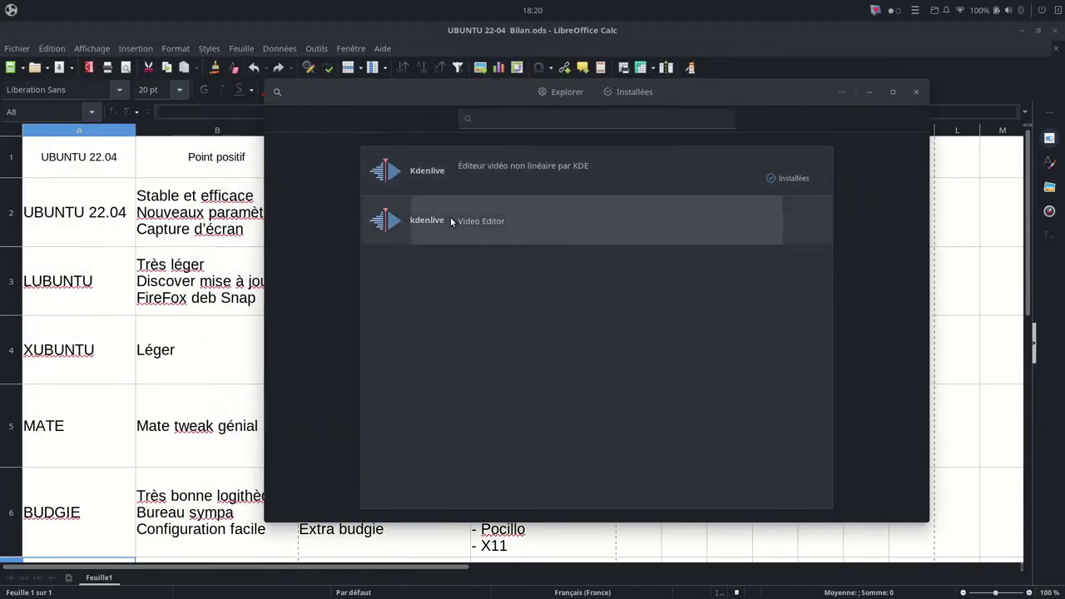
{"action": "left_click", "coordinate": [449, 218]}
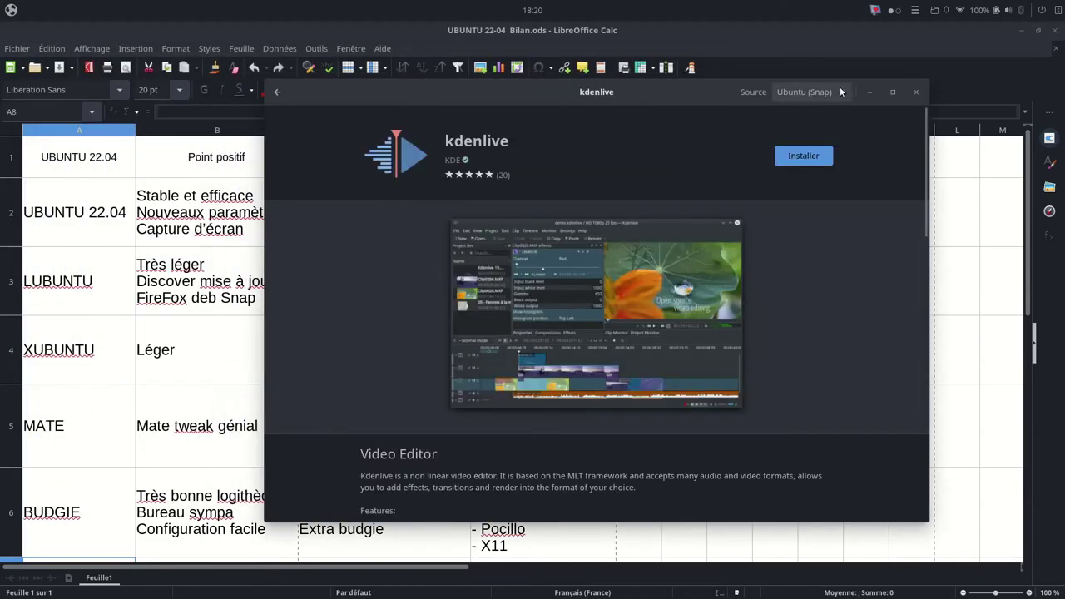
{"action": "left_click", "coordinate": [809, 91]}
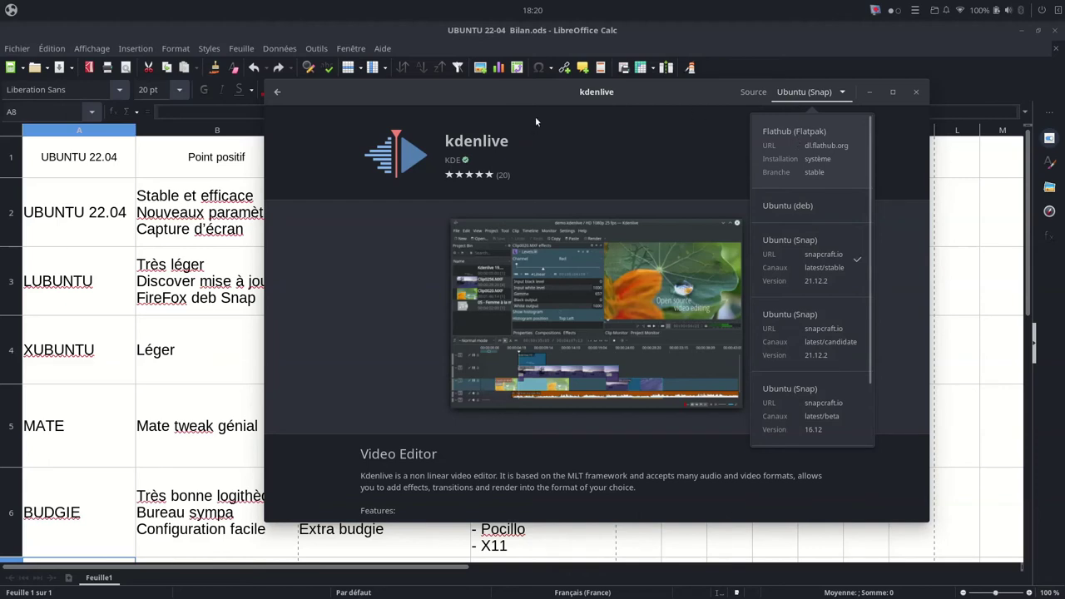
{"action": "left_click", "coordinate": [277, 96]}
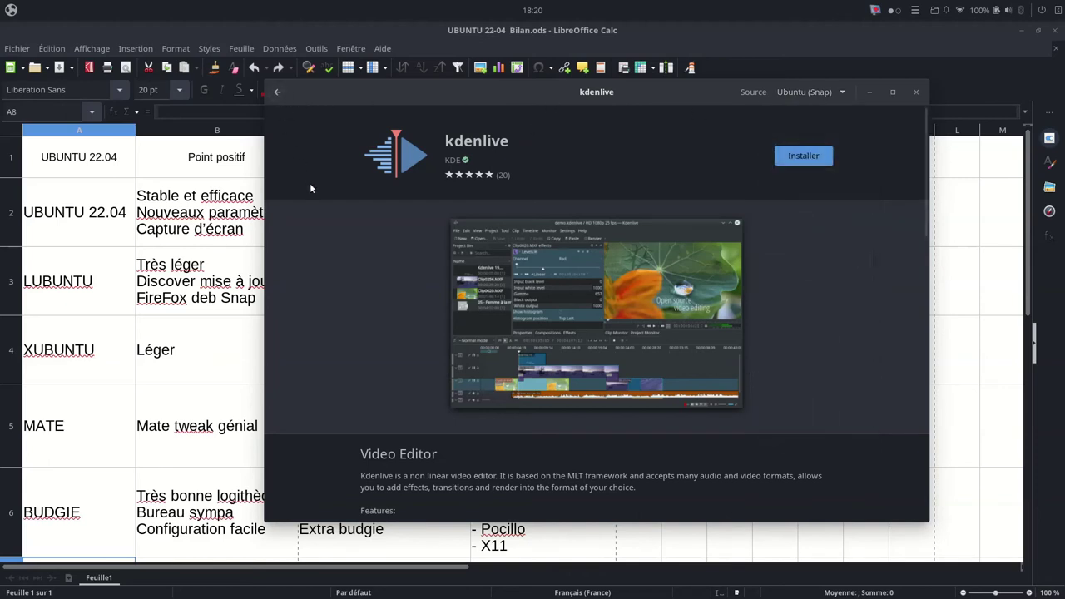
{"action": "left_click", "coordinate": [278, 92]}
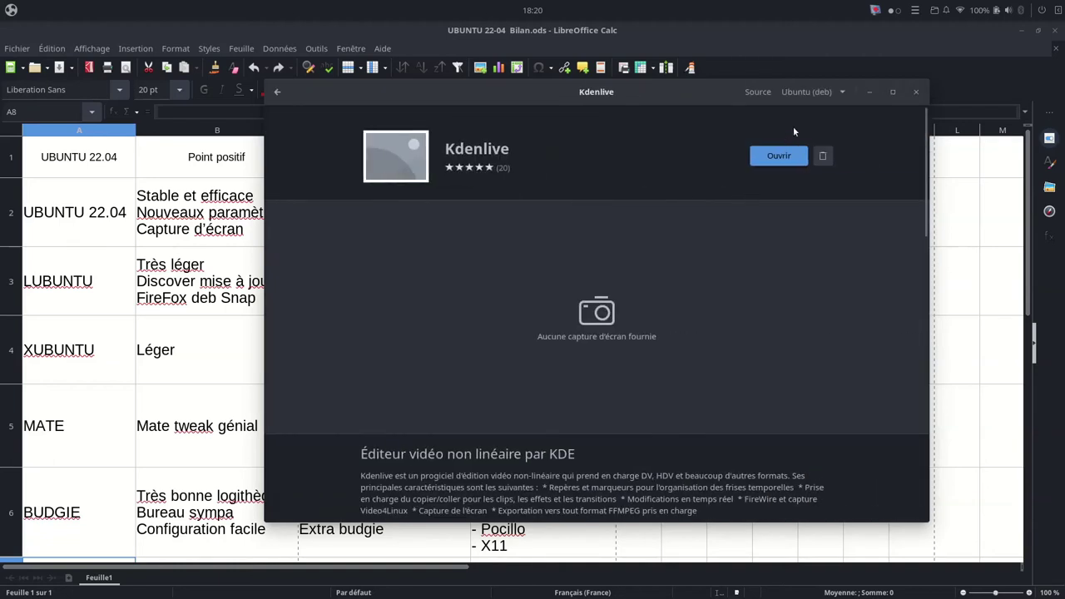
{"action": "left_click", "coordinate": [839, 96]}
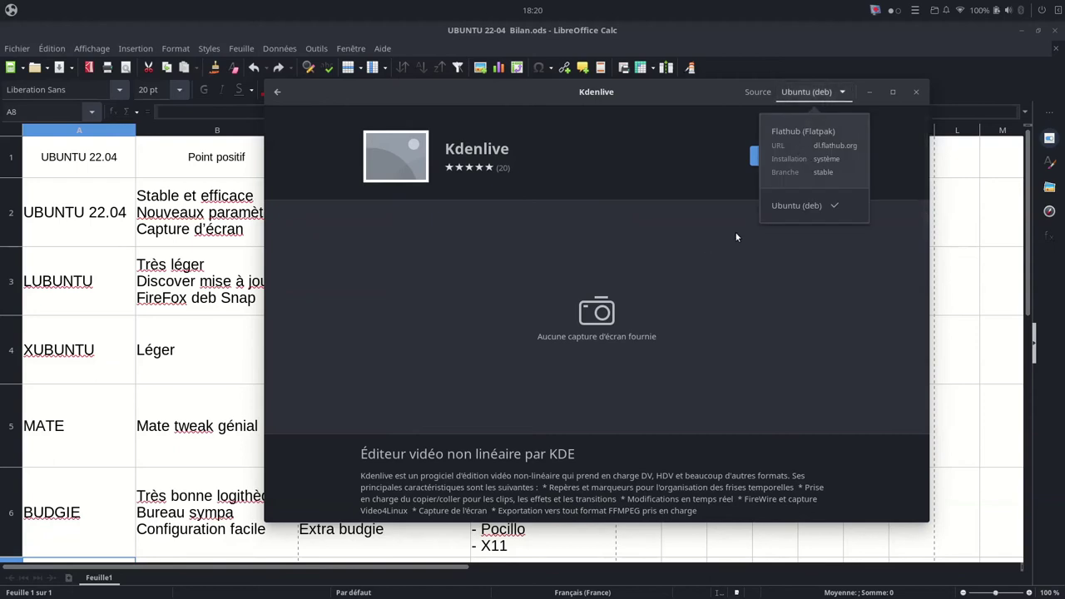
{"action": "left_click", "coordinate": [277, 93]}
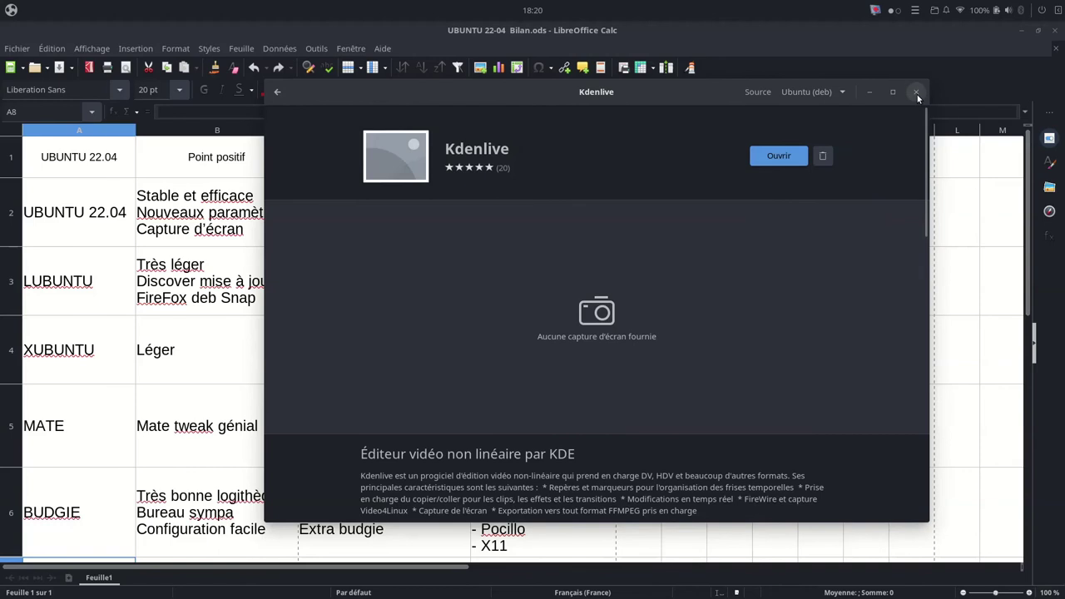
{"action": "left_click", "coordinate": [916, 93]}
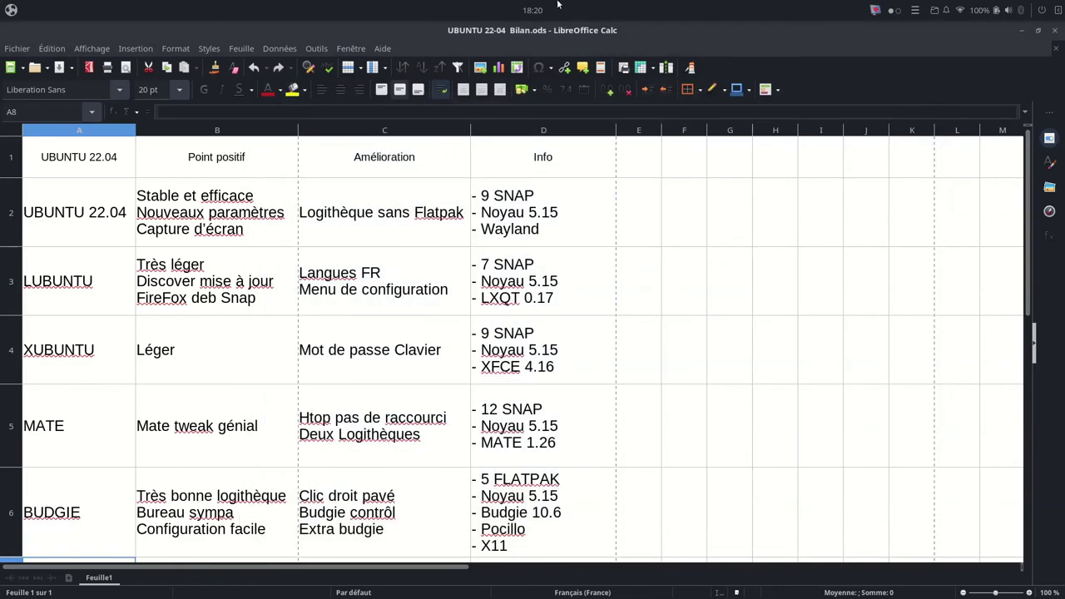
Step: Browse the Budgie launcher's grid, category, Bureautique and Internet views, then close it
{"action": "left_click", "coordinate": [10, 9]}
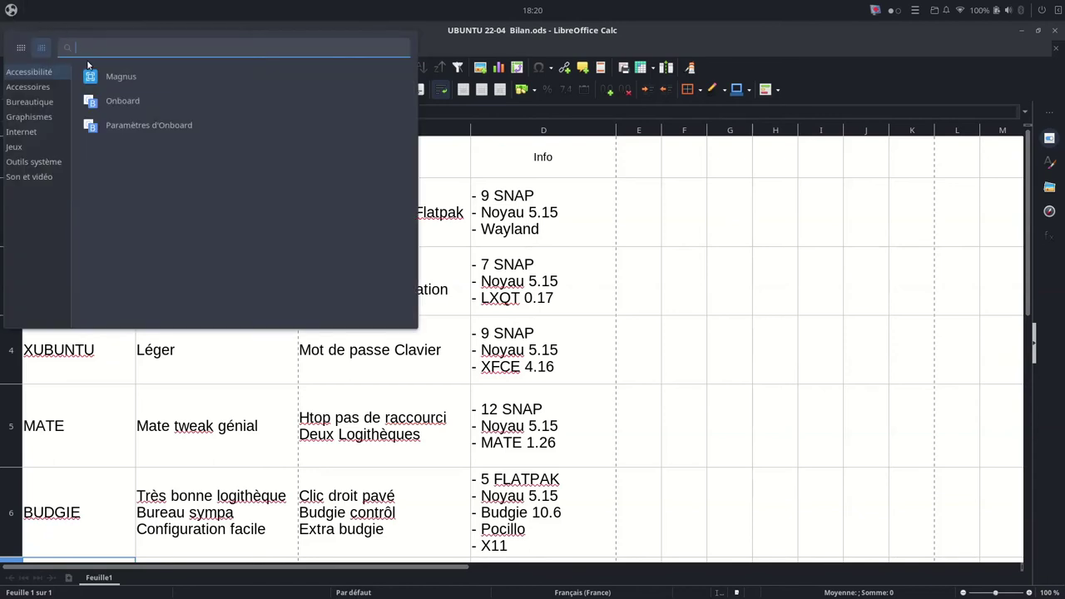
{"action": "left_click", "coordinate": [21, 48]}
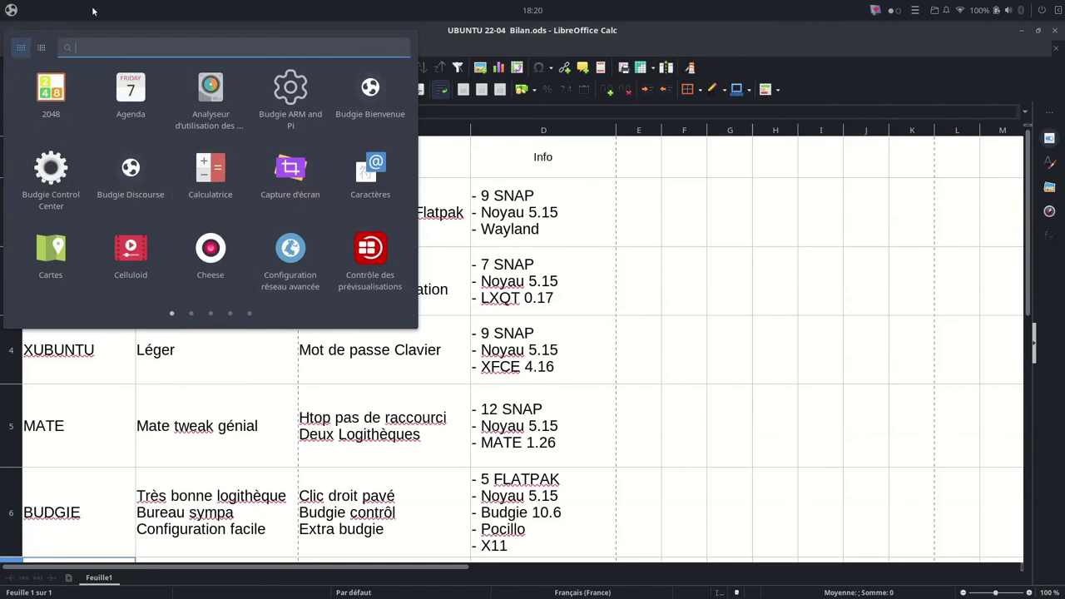
{"action": "left_click", "coordinate": [42, 48]}
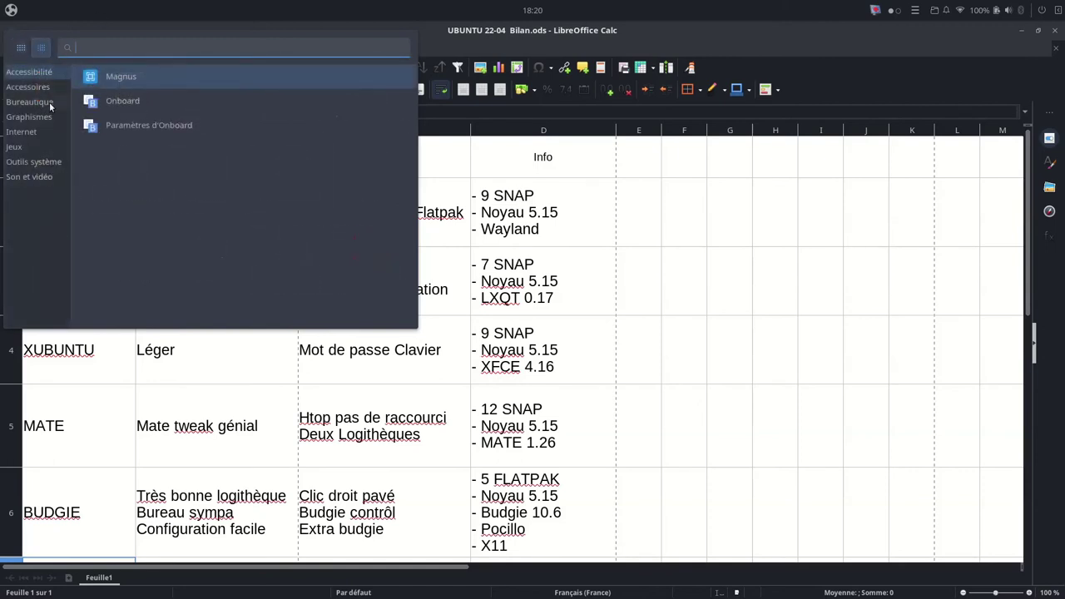
{"action": "left_click", "coordinate": [49, 102]}
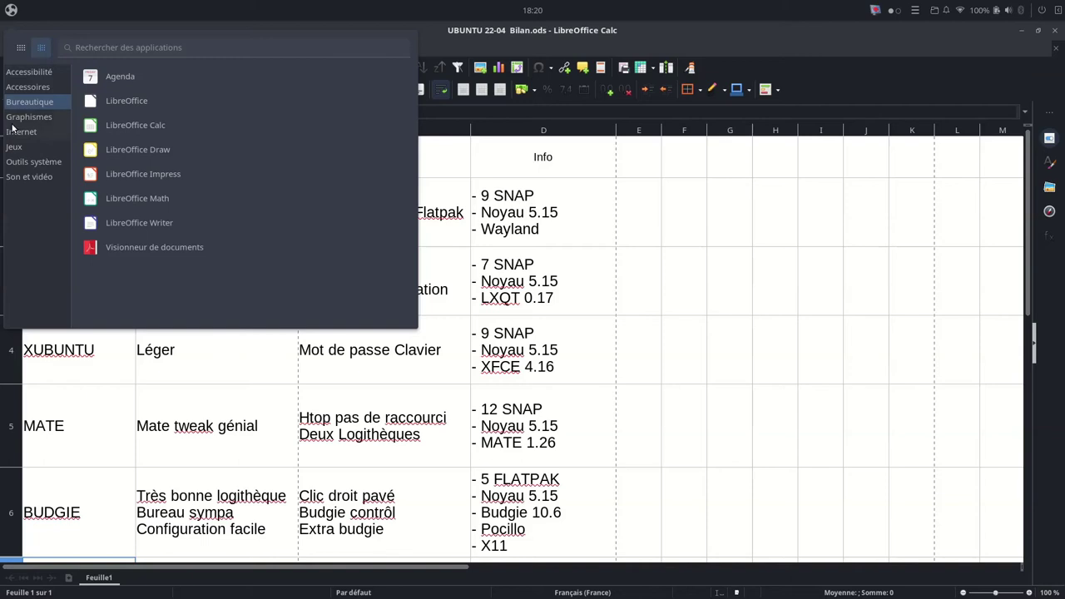
{"action": "left_click", "coordinate": [29, 134]}
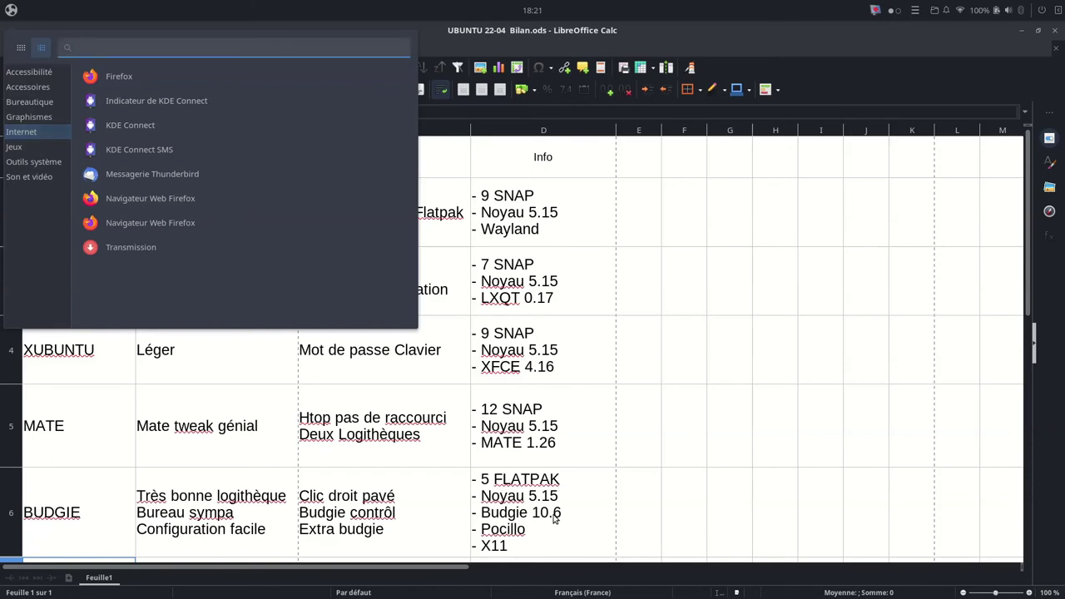
{"action": "left_click", "coordinate": [231, 402]}
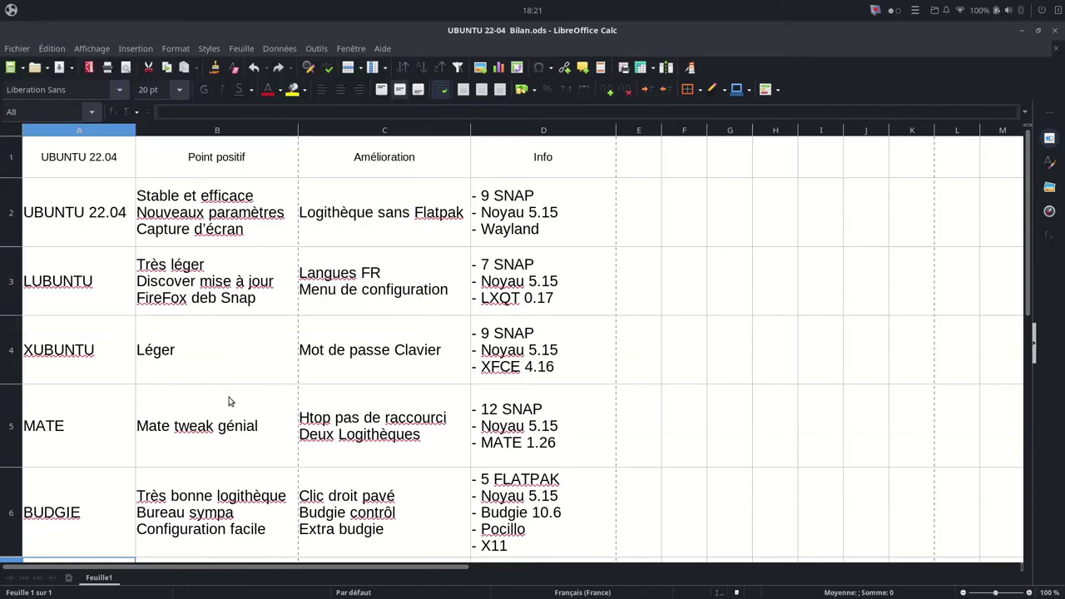
Step: Run neofetch in Tilix and highlight the DE: Budgie 10.6 and Pocillo-dark theme lines
{"action": "key", "text": "ctrl+alt+t"}
{"action": "key", "text": "Up"}
{"action": "key", "text": "Up"}
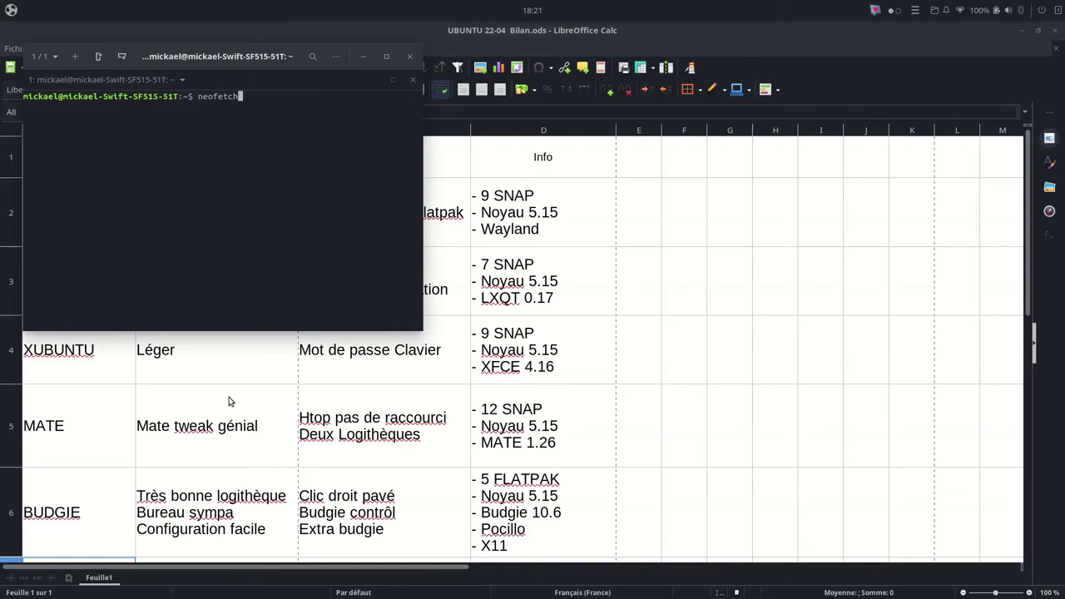
{"action": "key", "text": "Return"}
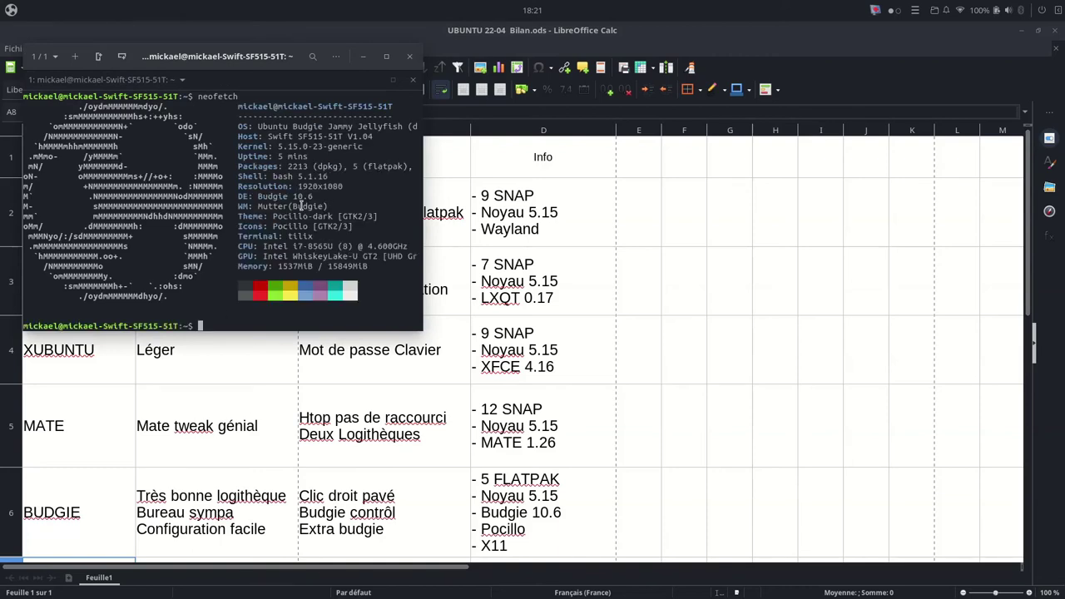
{"action": "left_click_drag", "start_coordinate": [238, 197], "coordinate": [333, 197]}
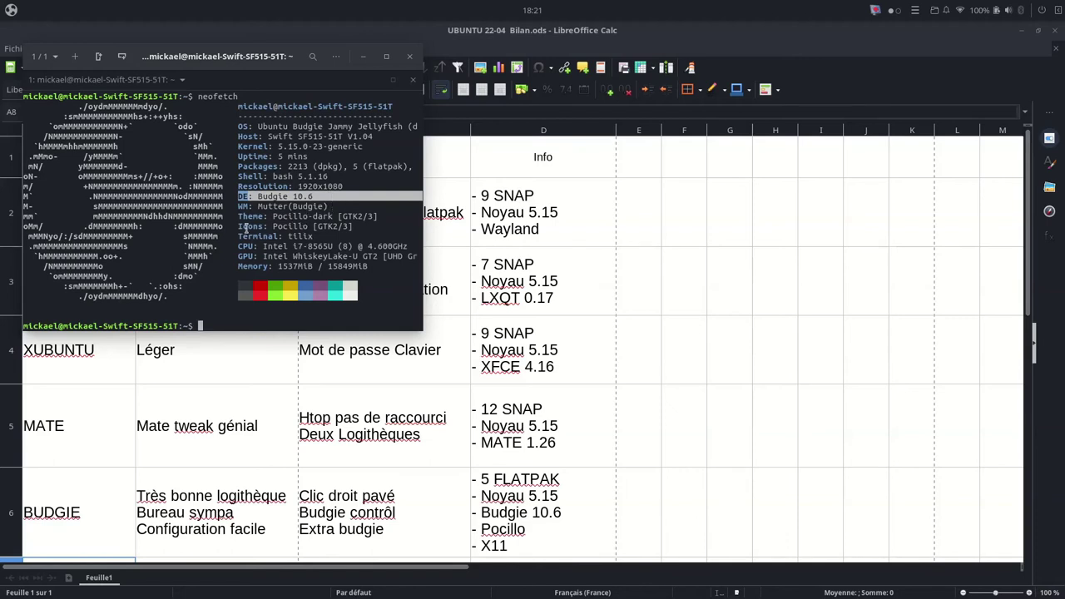
{"action": "left_click_drag", "start_coordinate": [238, 217], "coordinate": [337, 214]}
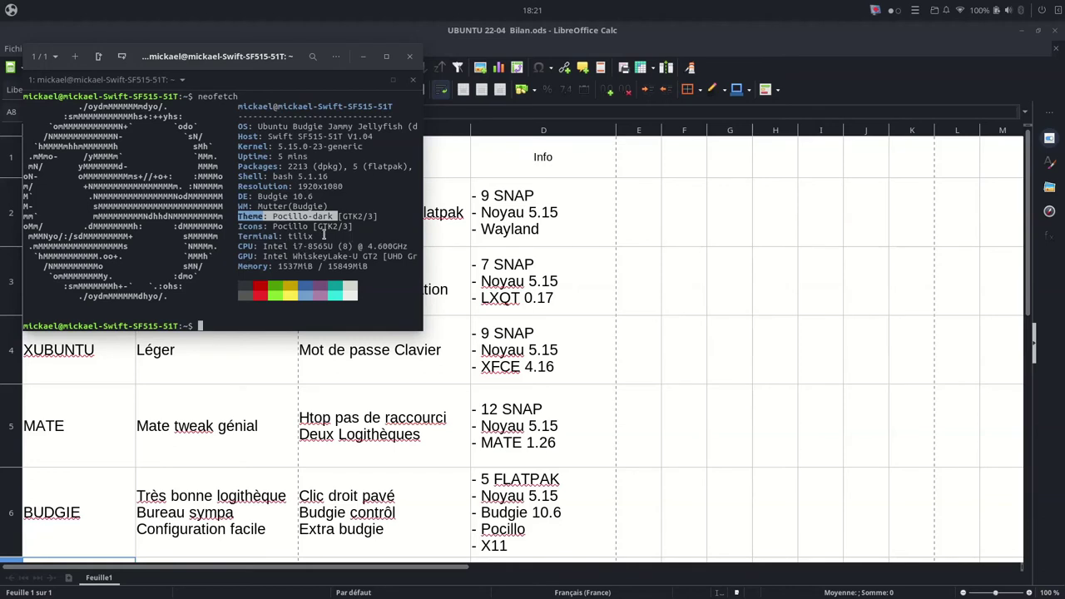
{"action": "left_click_drag", "start_coordinate": [240, 217], "coordinate": [341, 216]}
Step: Clear the recalled command and run snap list to show the installed snaps
{"action": "key", "text": "Up"}
{"action": "key", "text": "Up"}
{"action": "key", "text": "Down"}
{"action": "key", "text": "Up"}
{"action": "key", "text": "Down"}
{"action": "key", "text": "Up"}
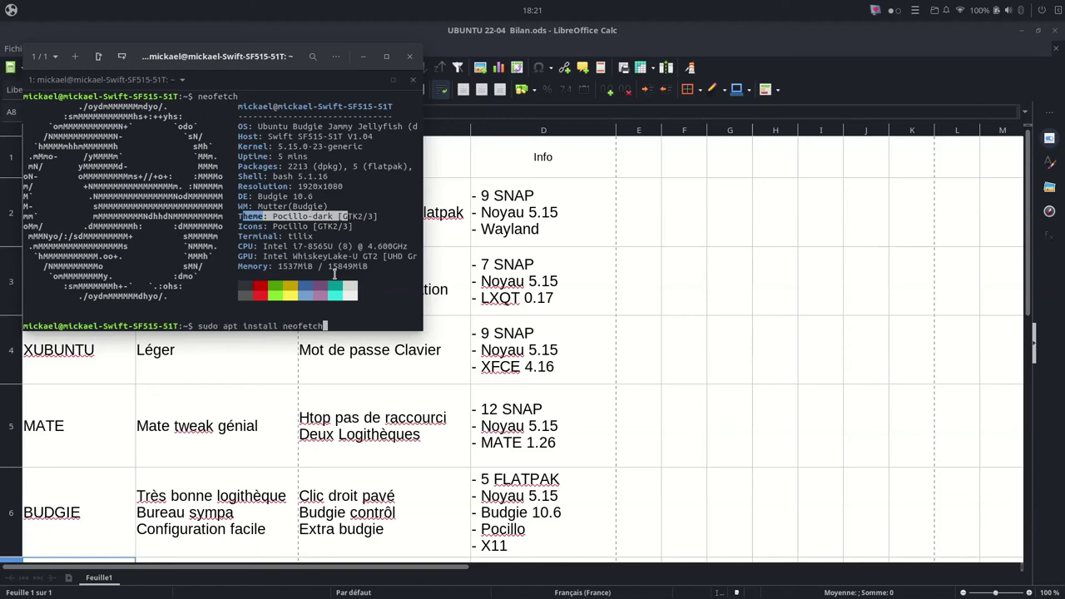
{"action": "key", "text": "Down"}
{"action": "key", "text": "BackSpace"}
{"action": "key", "text": "BackSpace"}
{"action": "key", "text": "BackSpace"}
{"action": "key", "text": "BackSpace"}
{"action": "key", "text": "BackSpace"}
{"action": "key", "text": "BackSpace"}
{"action": "key", "text": "BackSpace"}
{"action": "type", "text": "snap list"}
{"action": "key", "text": "Return"}
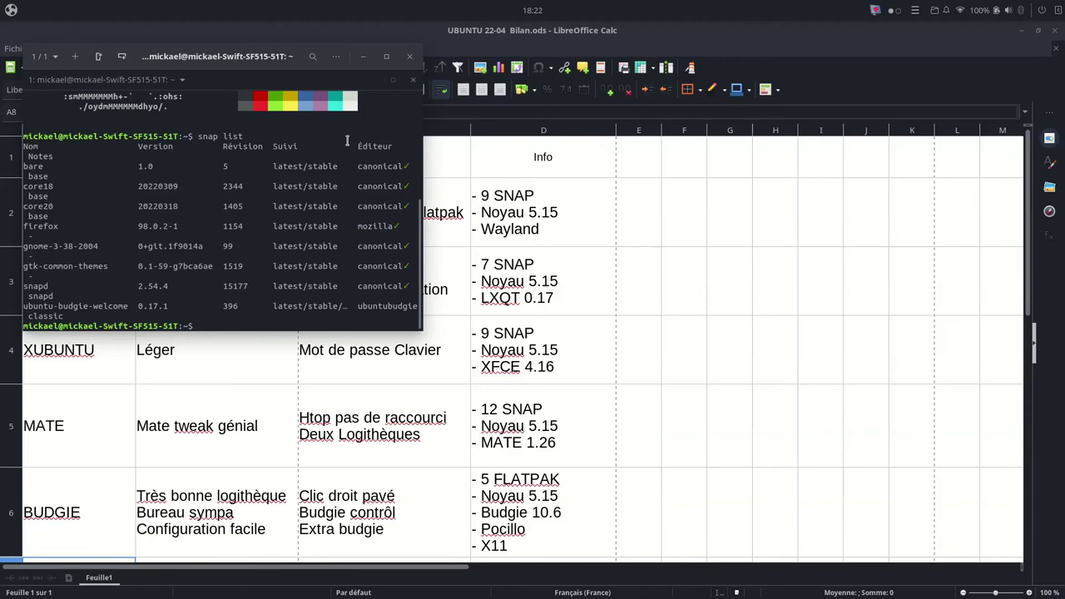
Step: Maximise Tilix and highlight the firefox 98.0.2-1 row
{"action": "left_click", "coordinate": [384, 57]}
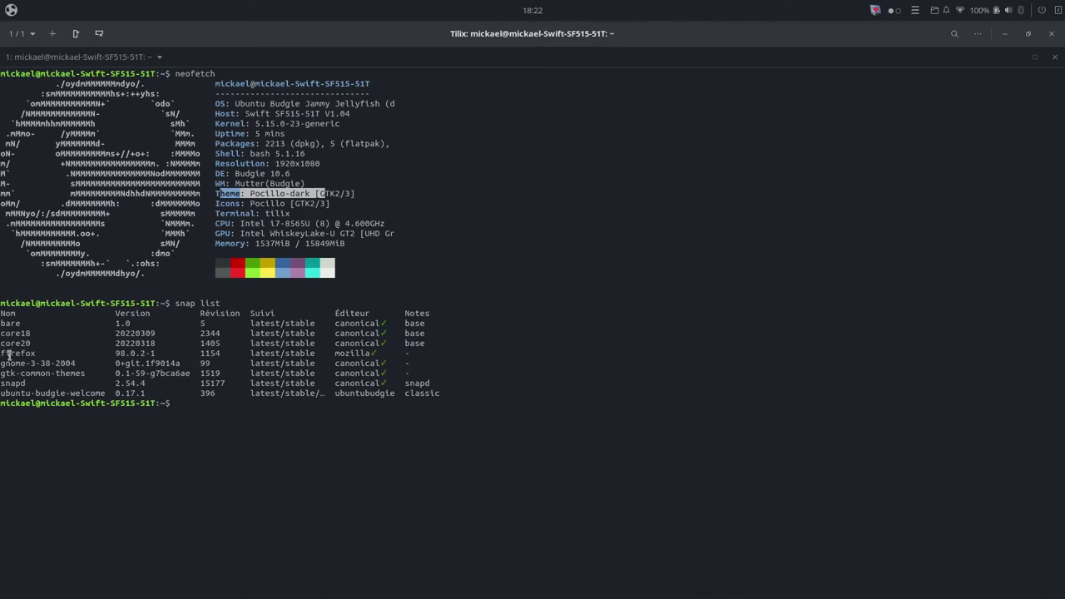
{"action": "left_click_drag", "start_coordinate": [1, 353], "coordinate": [432, 356]}
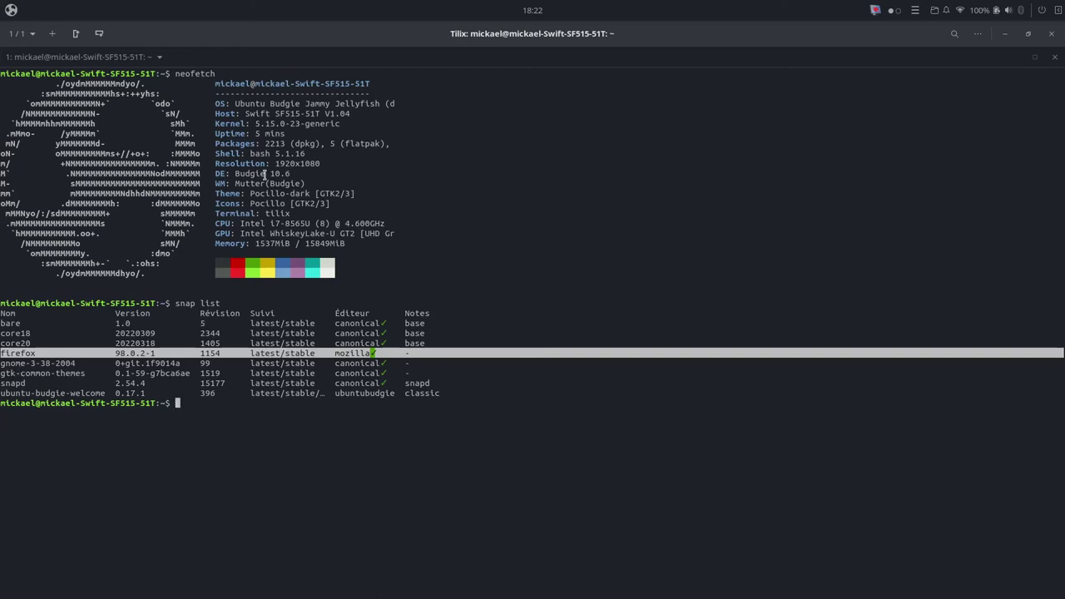
{"action": "left_click", "coordinate": [11, 10]}
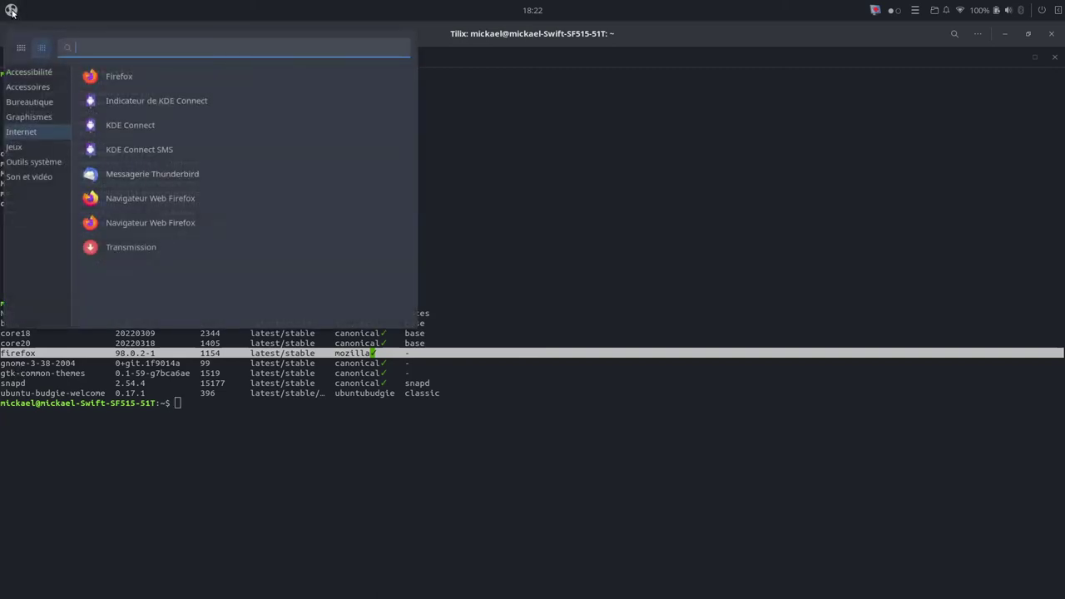
Step: Close the launcher and show the panel's power, battery and places popovers
{"action": "left_click", "coordinate": [11, 10]}
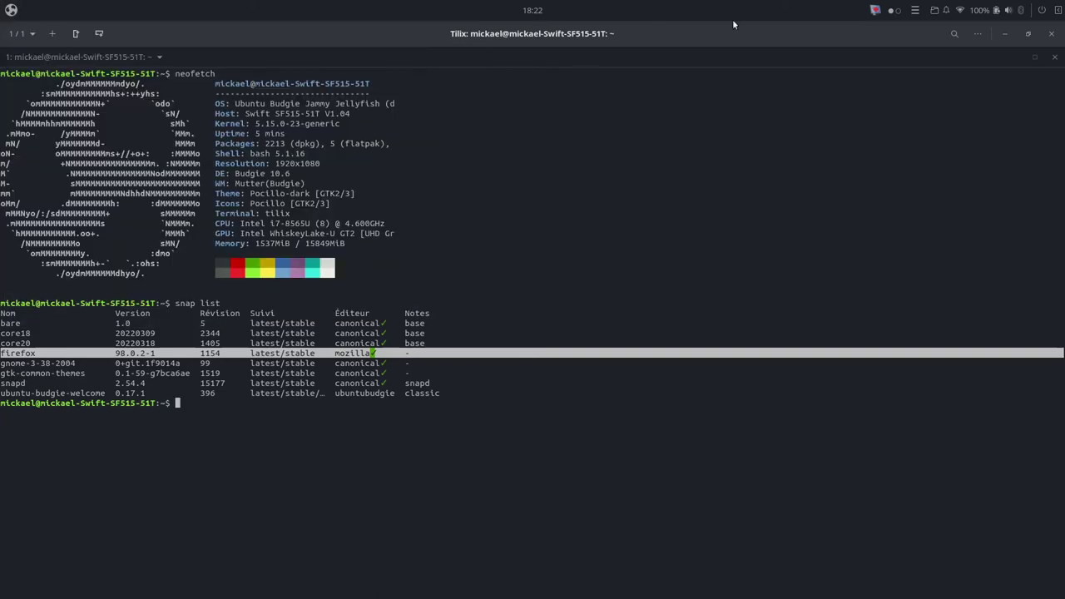
{"action": "left_click", "coordinate": [1042, 10]}
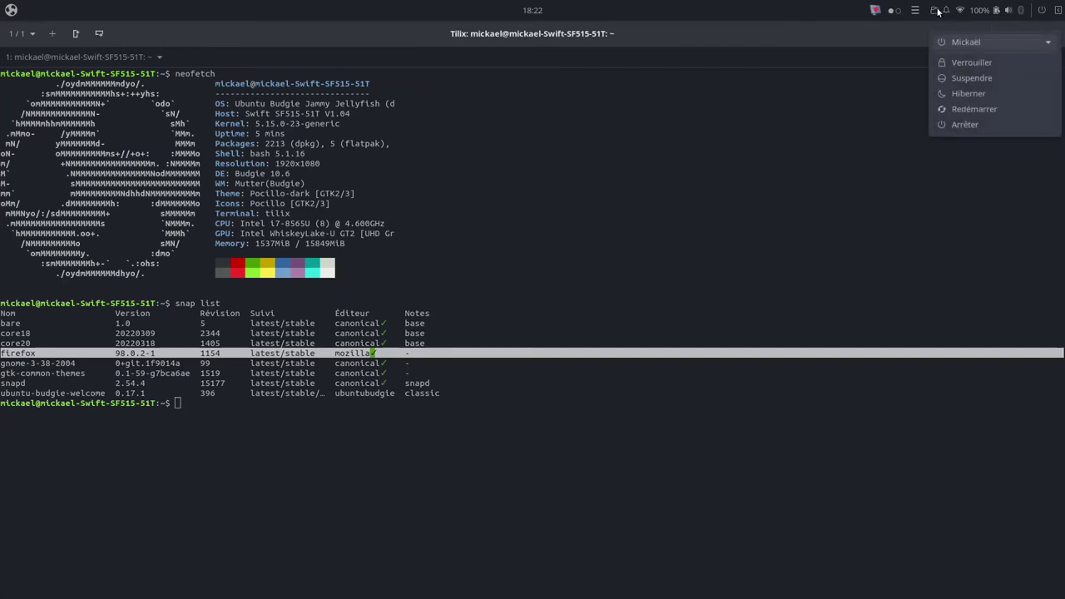
{"action": "left_click", "coordinate": [979, 10]}
{"action": "left_click", "coordinate": [980, 11]}
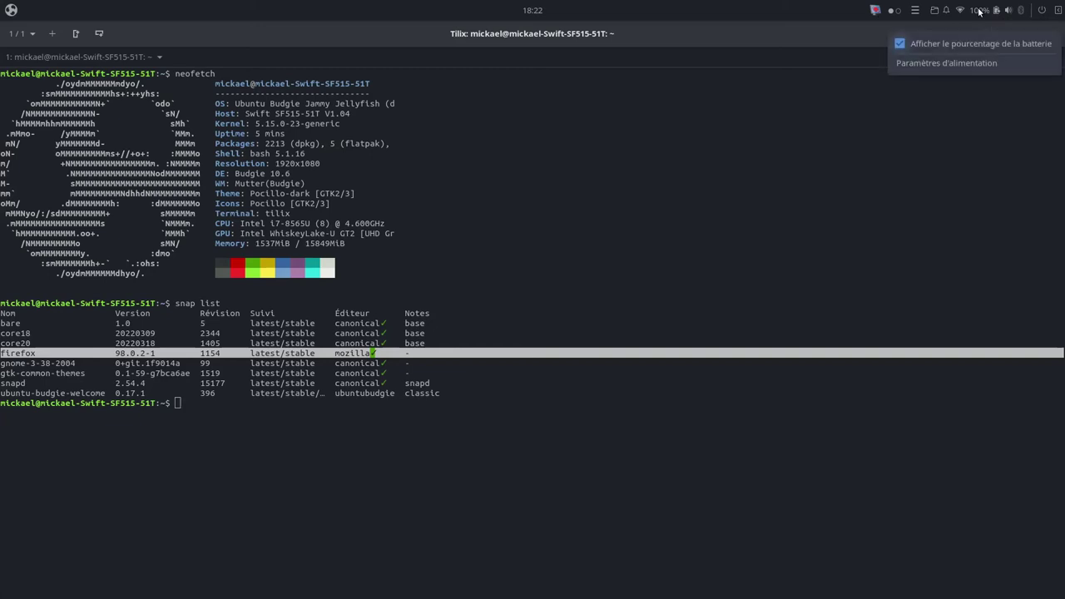
{"action": "left_click", "coordinate": [1058, 10]}
{"action": "left_click", "coordinate": [935, 10]}
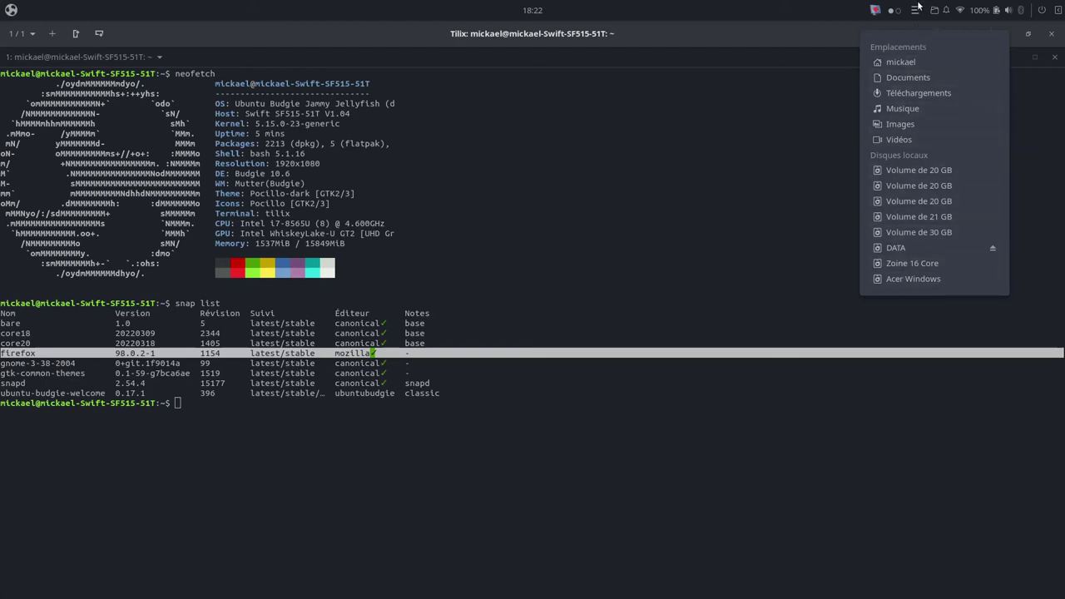
Step: Open and close QuickNote, then bring Bilan.ods to the front from the window list
{"action": "left_click", "coordinate": [918, 11]}
{"action": "left_click", "coordinate": [918, 13]}
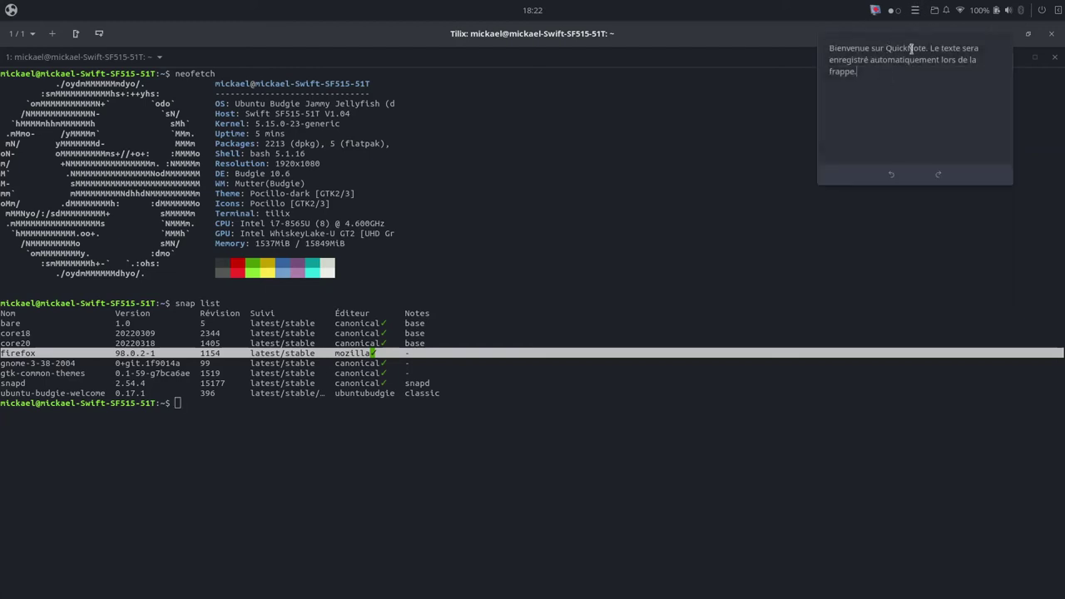
{"action": "left_click", "coordinate": [894, 13]}
{"action": "left_click", "coordinate": [894, 14]}
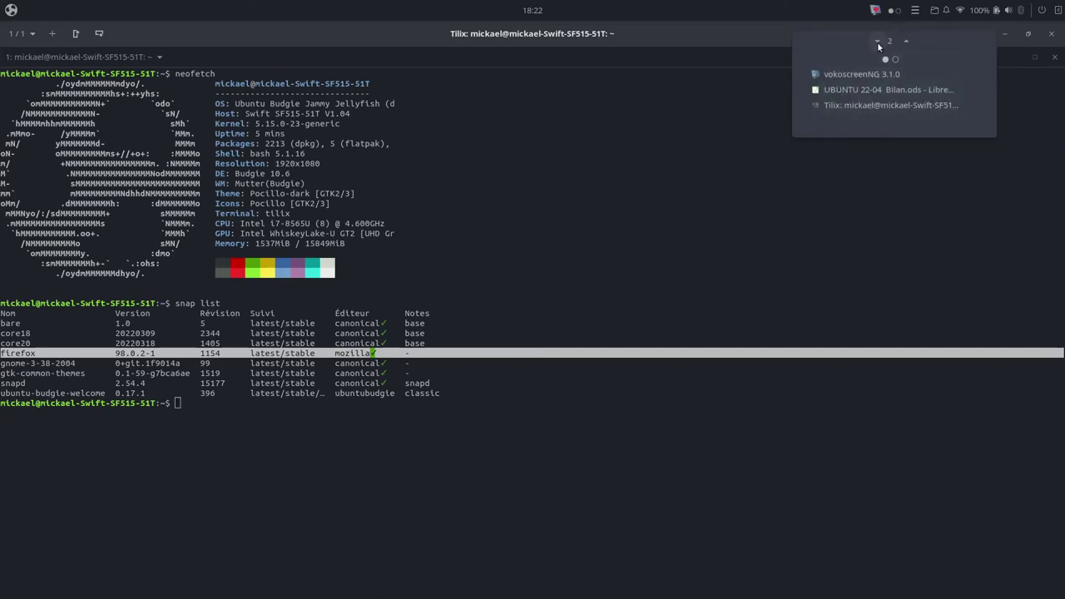
{"action": "left_click", "coordinate": [839, 89]}
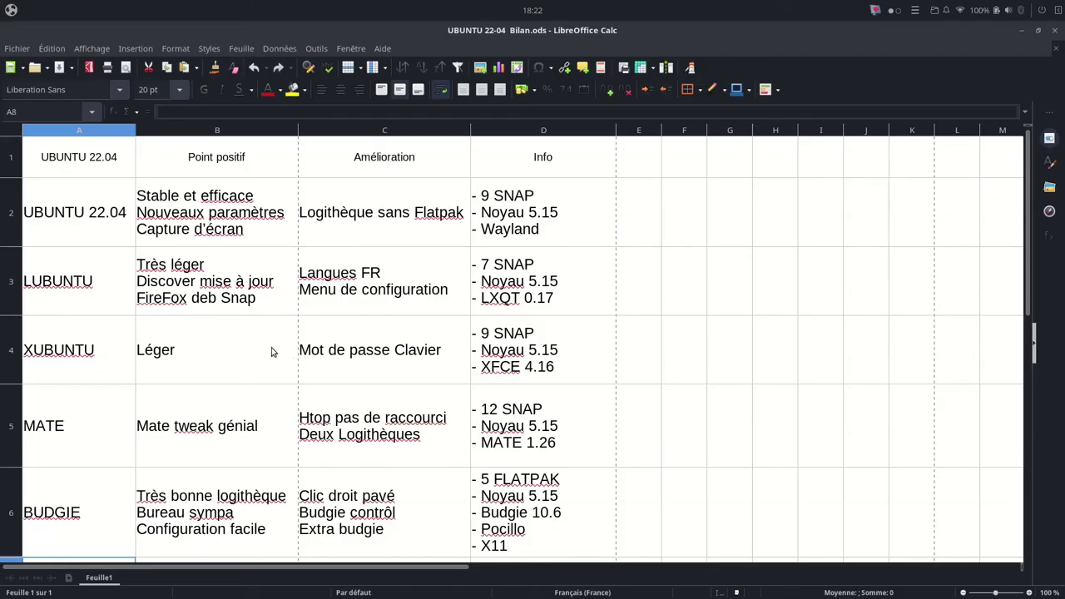
Step: Bring Tilix forward, highlight the 5 flatpak packages count, then close the terminal
{"action": "left_click", "coordinate": [892, 10]}
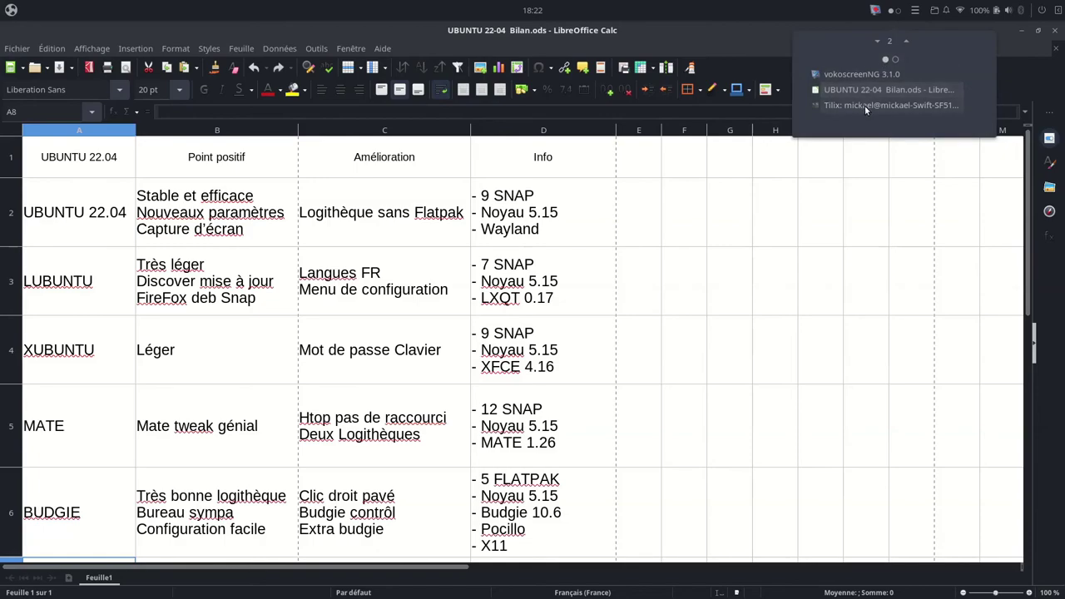
{"action": "left_click", "coordinate": [864, 105]}
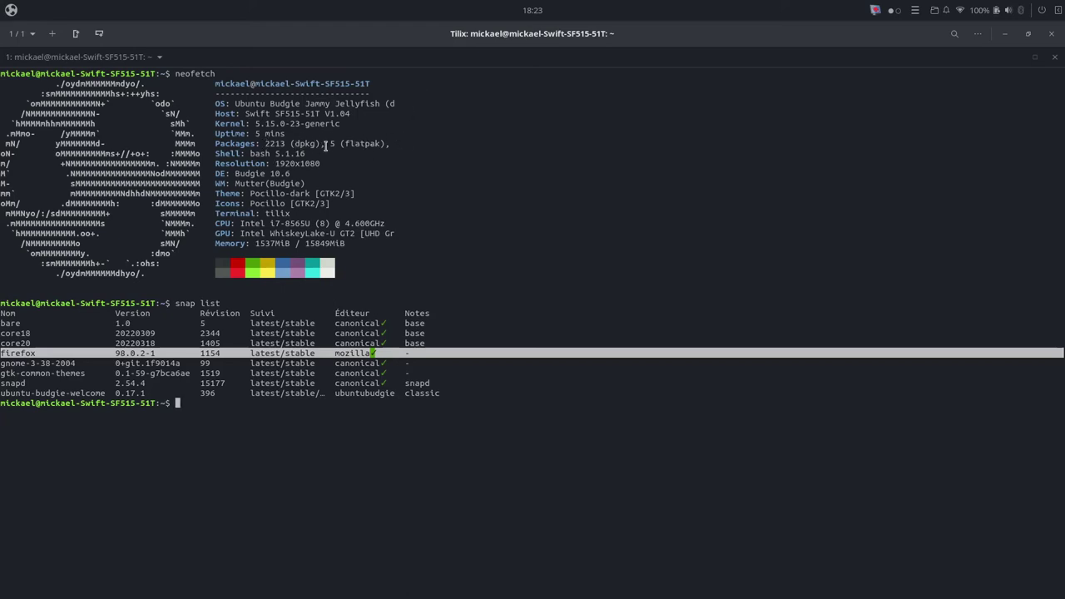
{"action": "left_click_drag", "start_coordinate": [324, 143], "coordinate": [436, 143]}
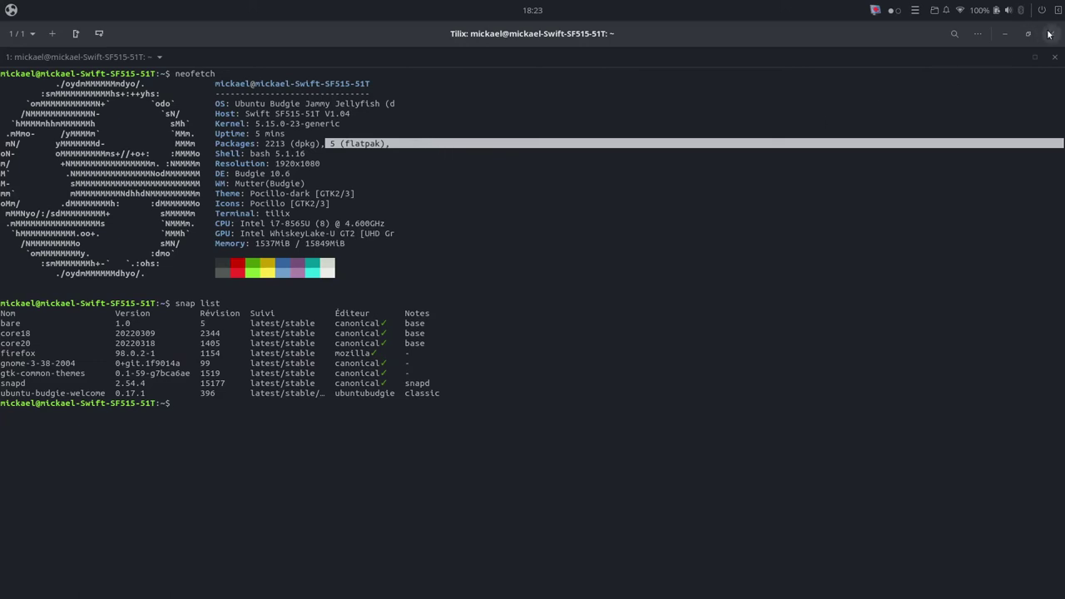
{"action": "left_click", "coordinate": [1051, 34]}
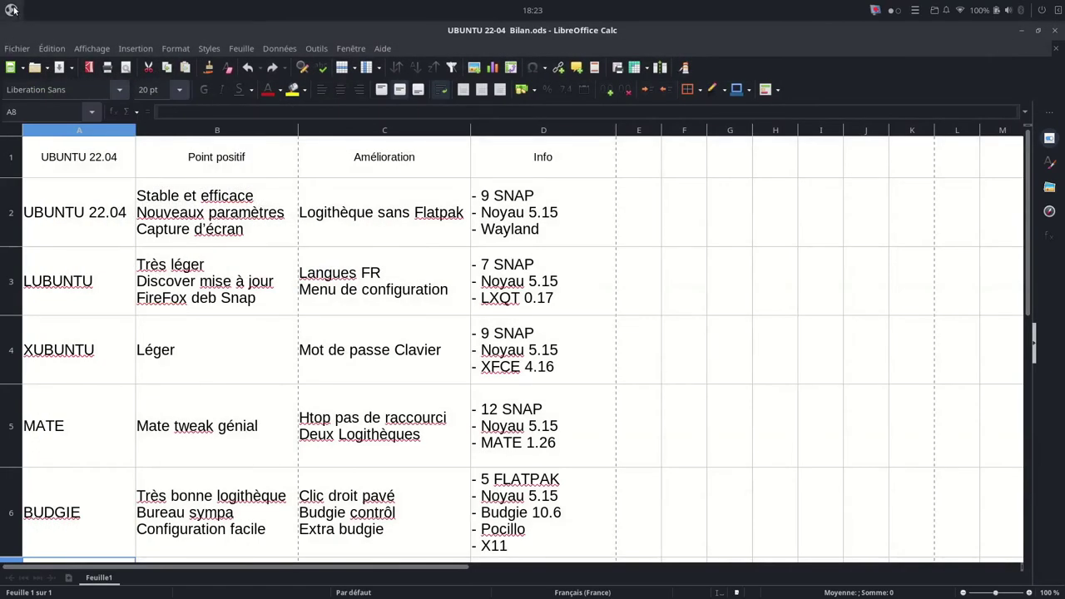
{"action": "left_click", "coordinate": [14, 10]}
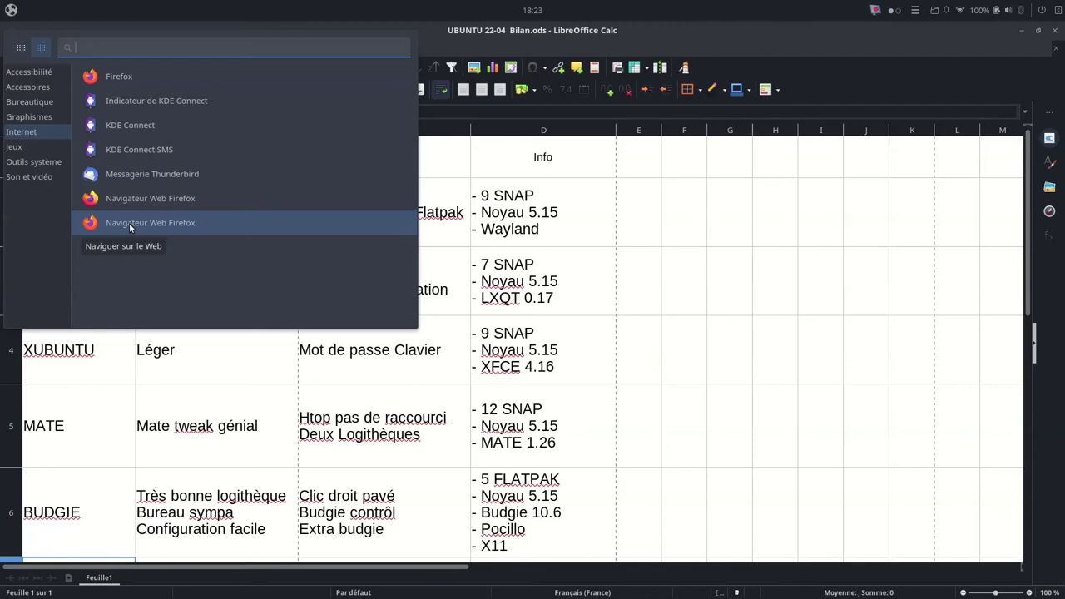
Step: Launch and close Firefox, then launch the other Firefox build and dismiss its welcome window
{"action": "left_click", "coordinate": [129, 223]}
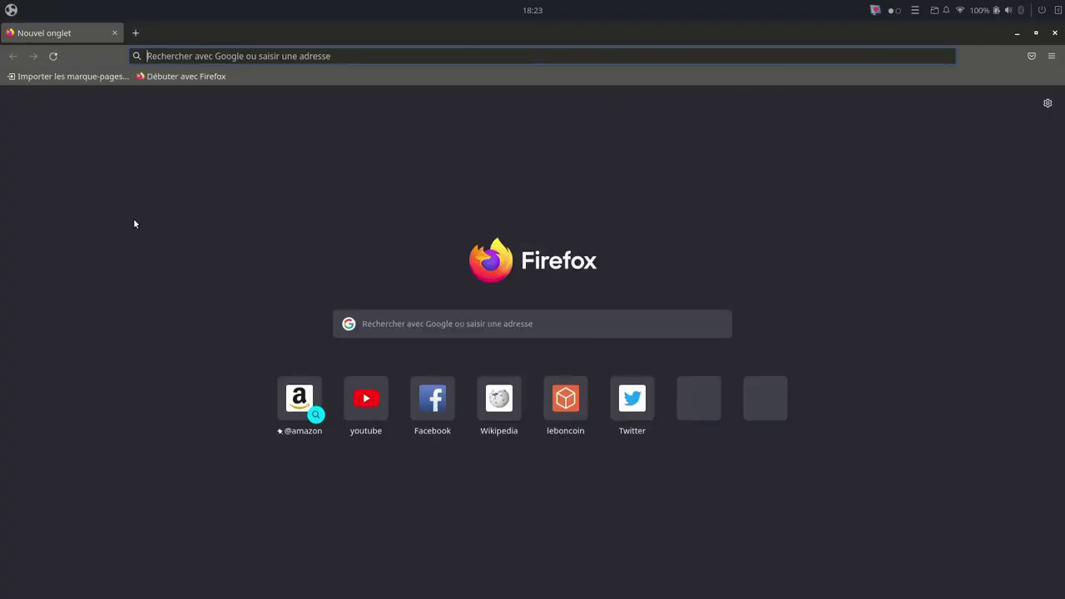
{"action": "left_click", "coordinate": [1055, 34]}
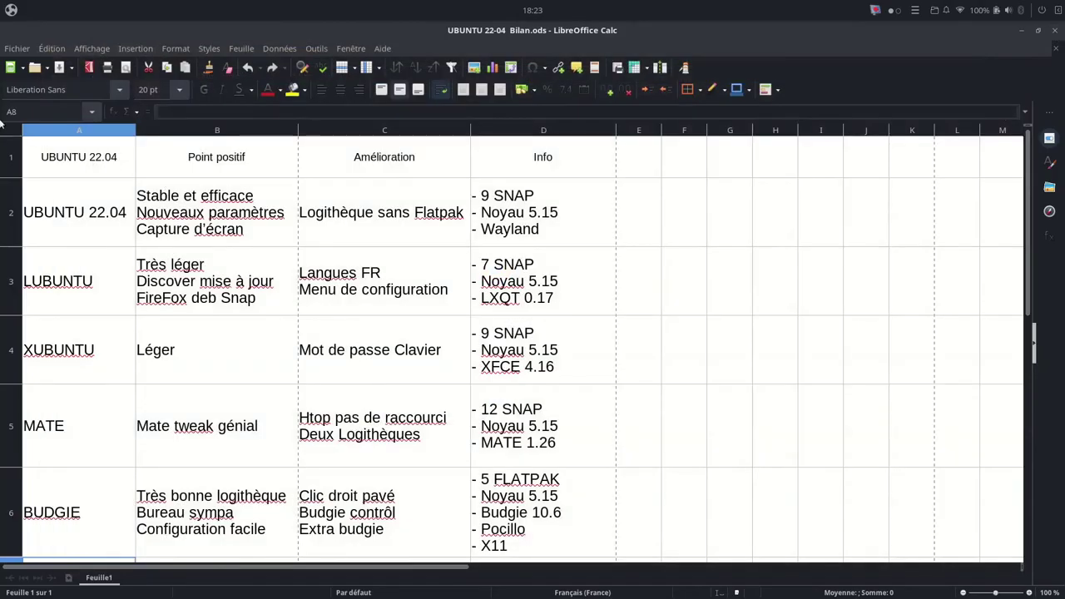
{"action": "left_click", "coordinate": [10, 10]}
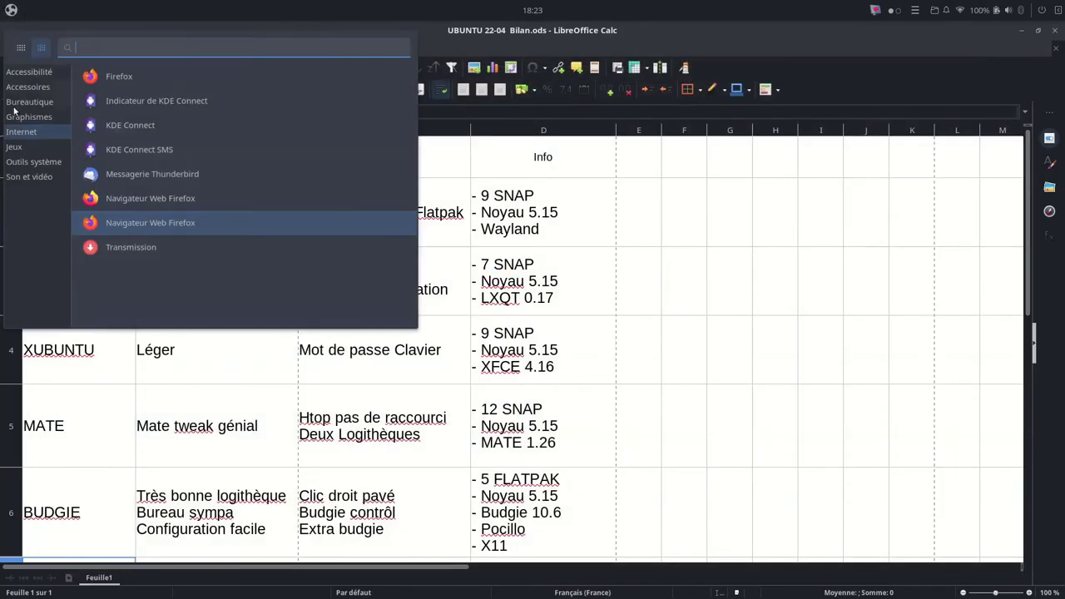
{"action": "left_click", "coordinate": [112, 78]}
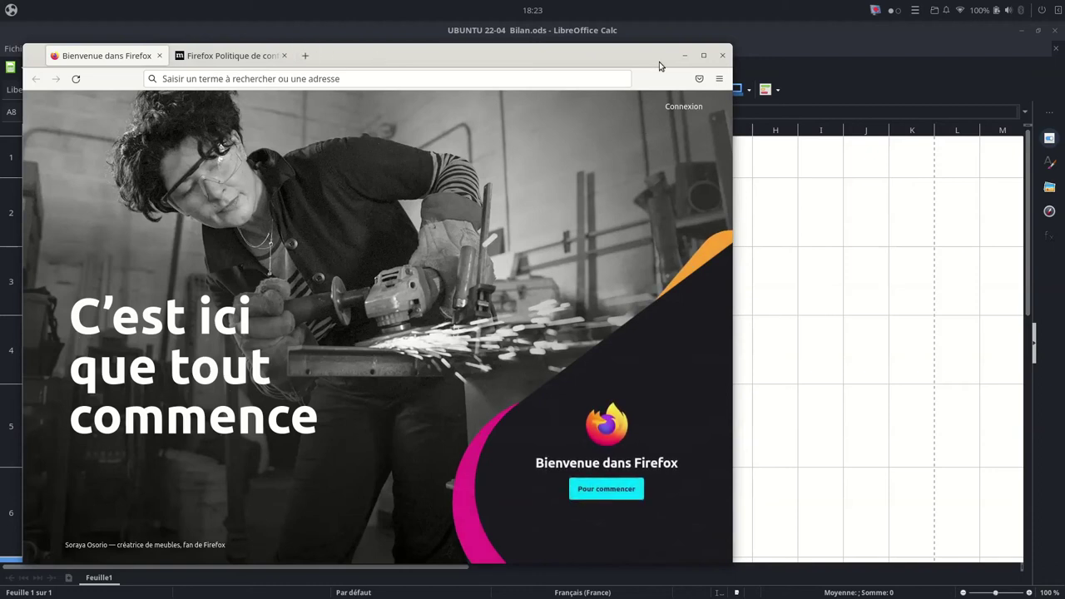
{"action": "left_click", "coordinate": [724, 59]}
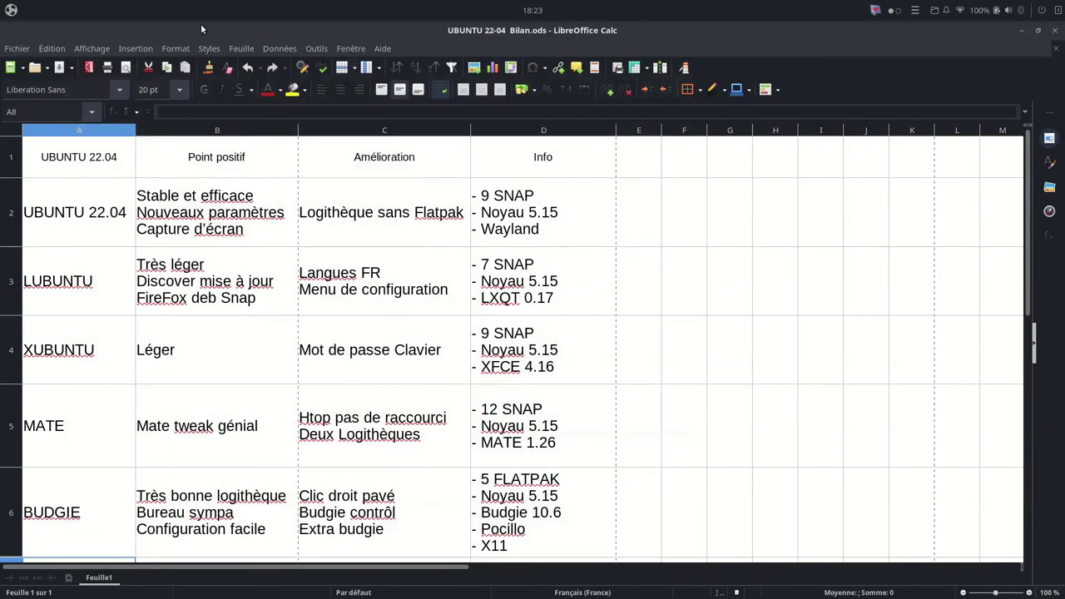
Step: Launch both Firefox browsers again, then switch to the Firefox window and close it
{"action": "left_click", "coordinate": [10, 10]}
{"action": "left_click", "coordinate": [139, 201]}
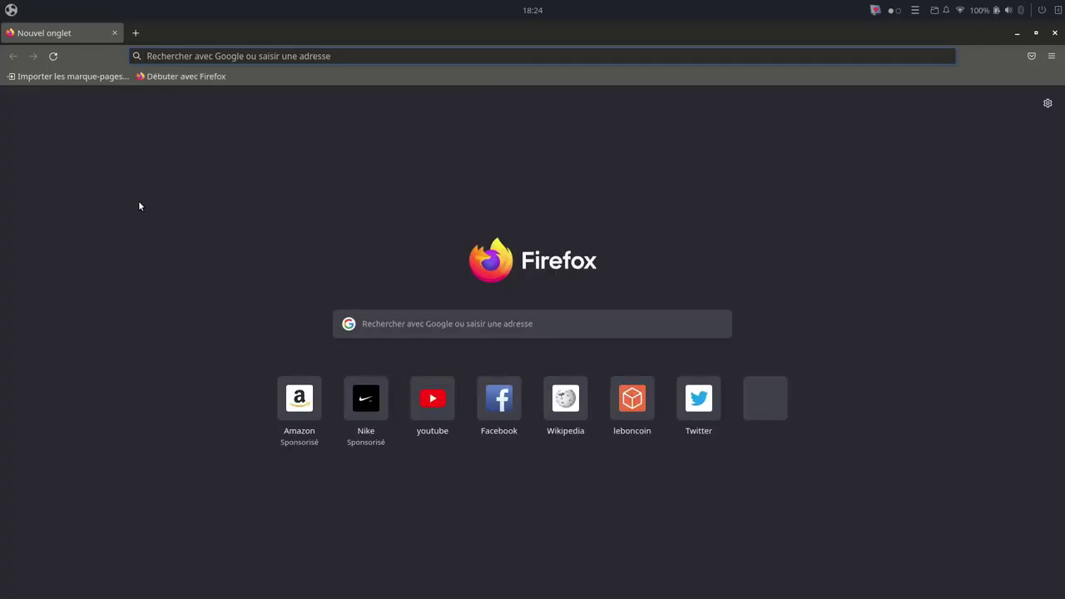
{"action": "left_click", "coordinate": [11, 10]}
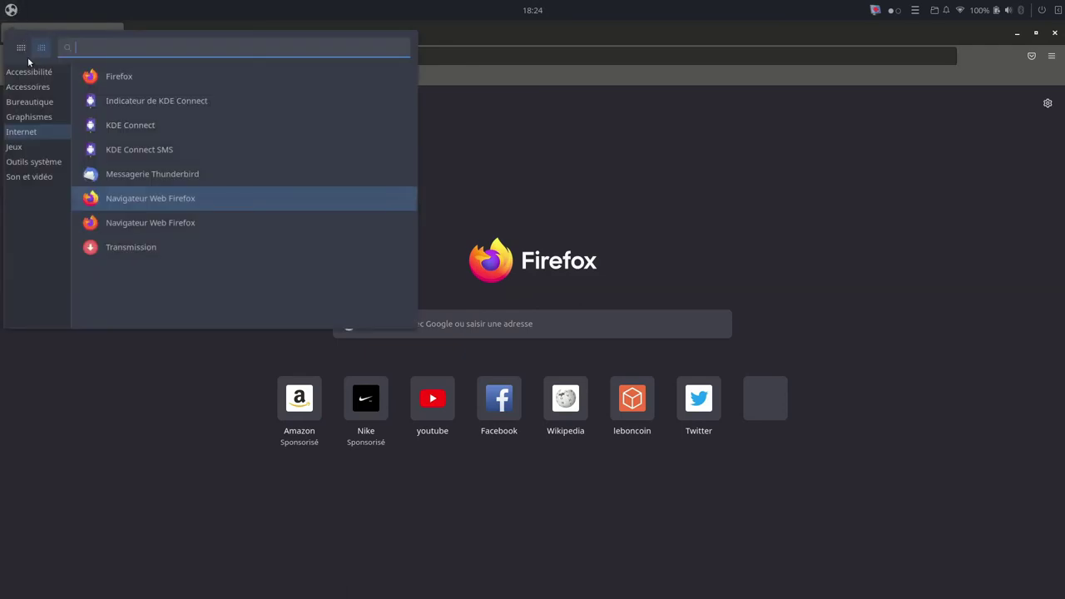
{"action": "left_click", "coordinate": [125, 226]}
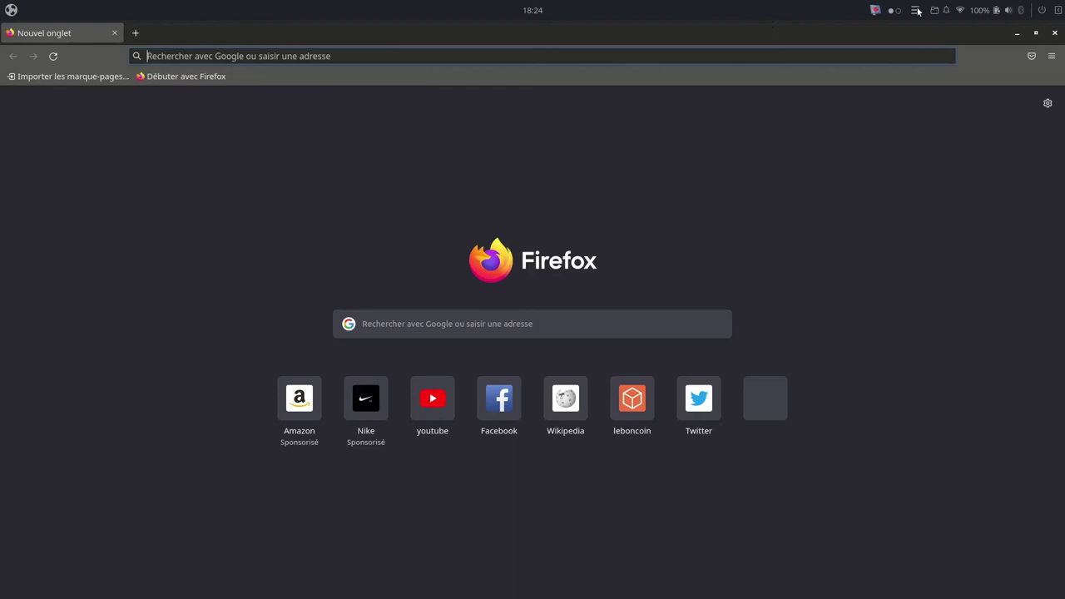
{"action": "left_click", "coordinate": [891, 11]}
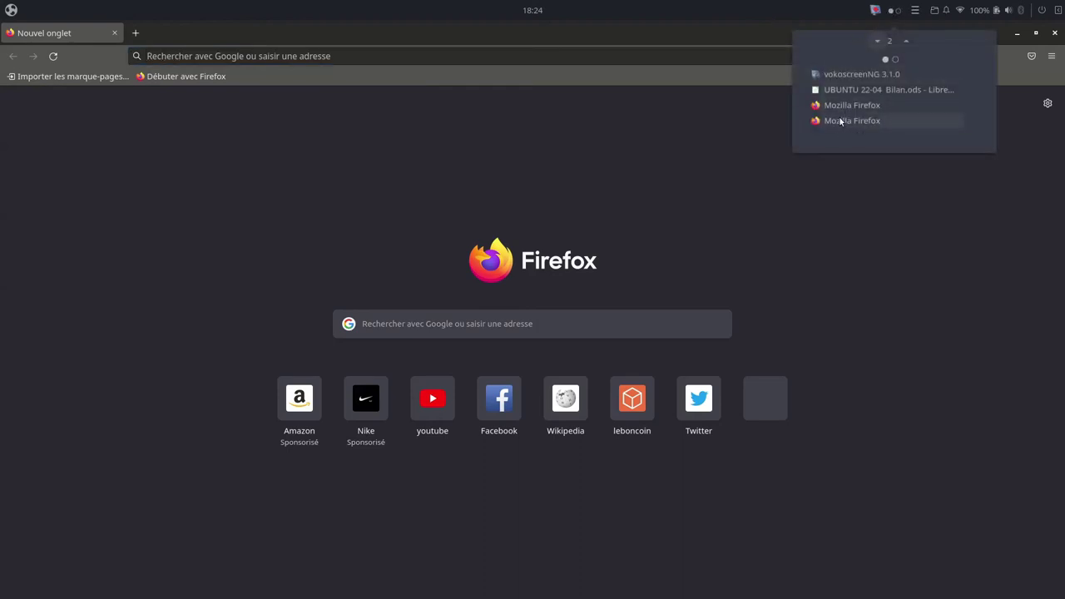
{"action": "left_click", "coordinate": [654, 141]}
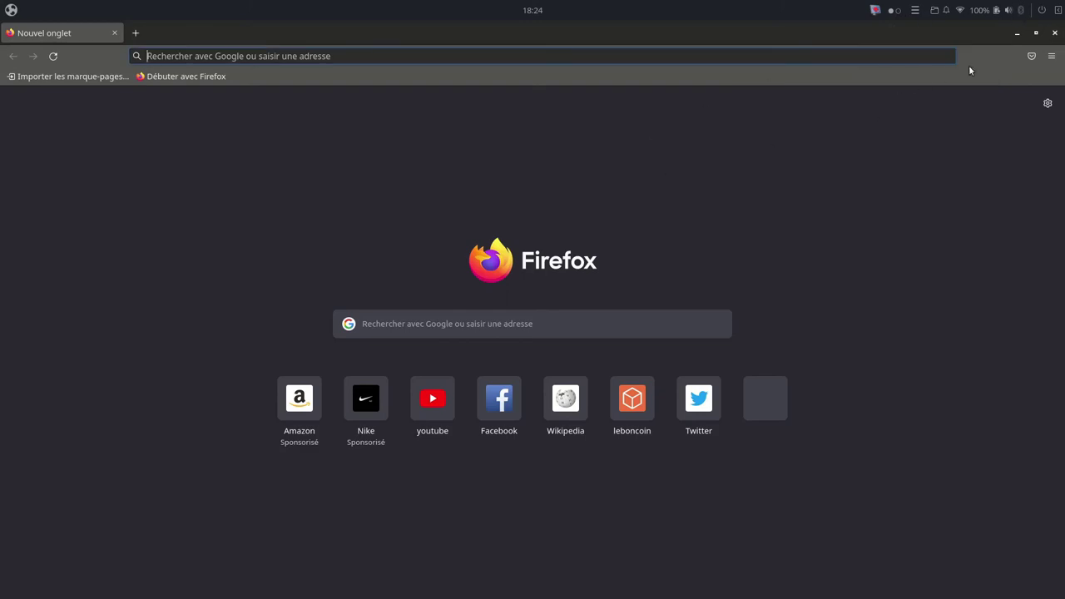
{"action": "left_click", "coordinate": [1055, 33]}
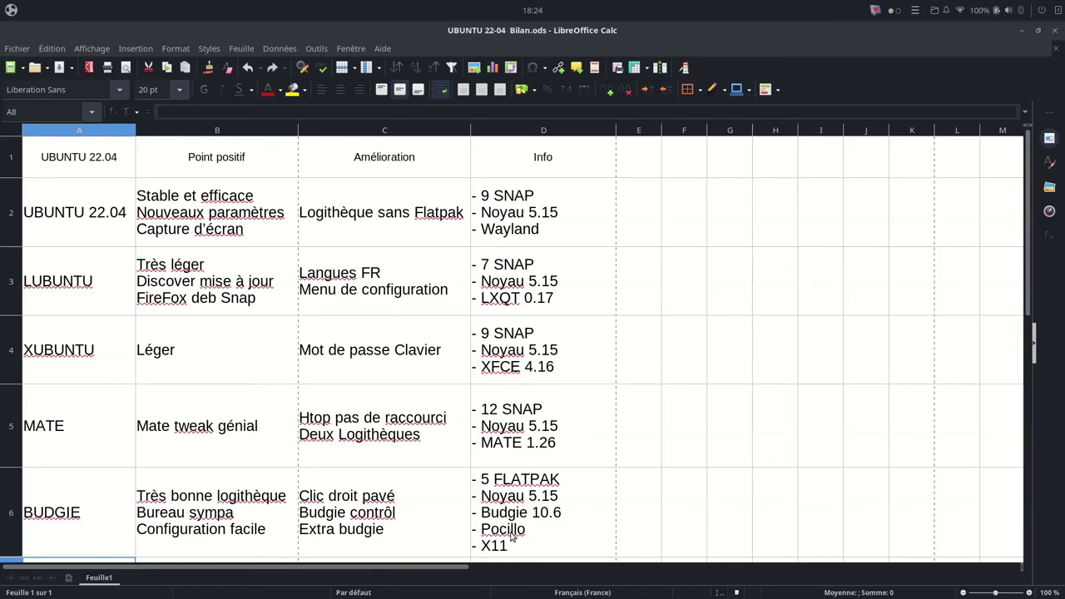
Step: Scroll the Bilan sheet down and show the launcher's Outils système applications
{"action": "scroll", "coordinate": [511, 537], "scroll_direction": "down", "scroll_amount": 1}
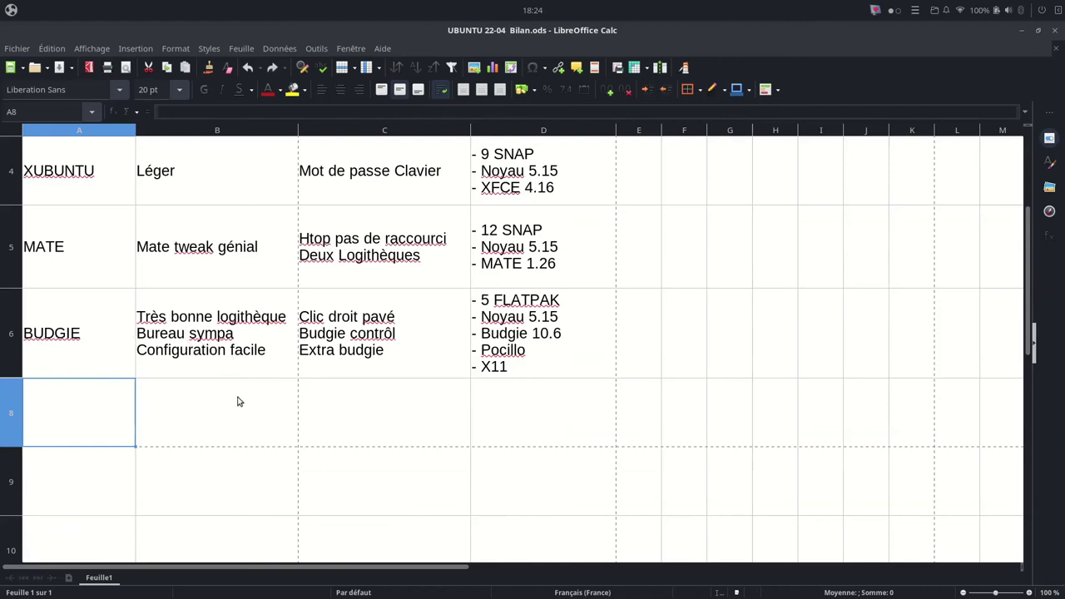
{"action": "left_click", "coordinate": [10, 10]}
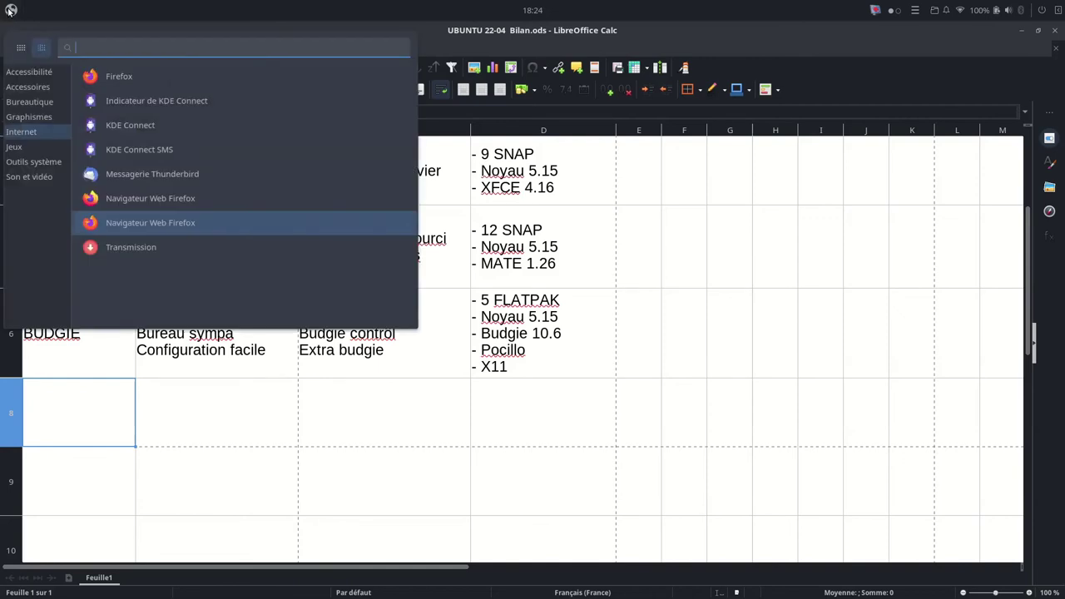
{"action": "left_click", "coordinate": [32, 162]}
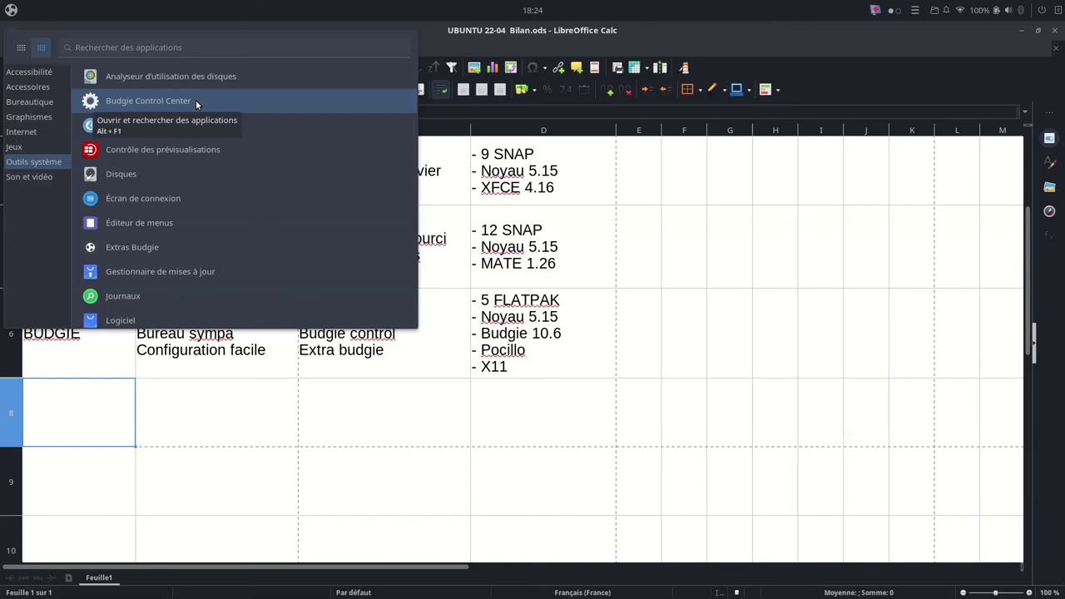
Step: Open Budgie Control Center full-screen and browse the Arrière-plan, Multi-tâches, Confidentialité and Énergie pages
{"action": "left_click", "coordinate": [195, 100]}
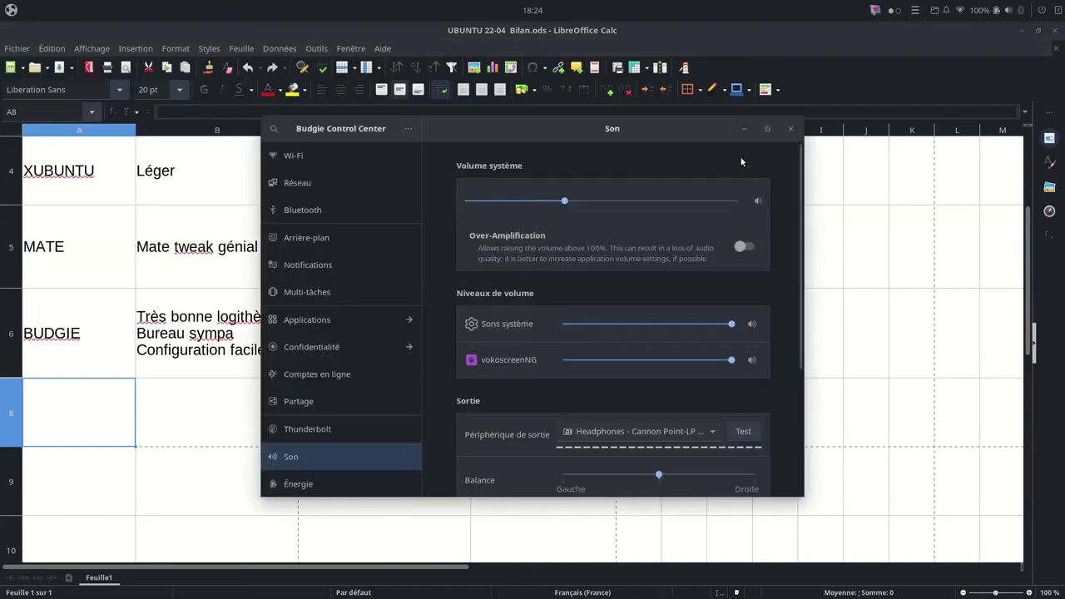
{"action": "left_click", "coordinate": [768, 128]}
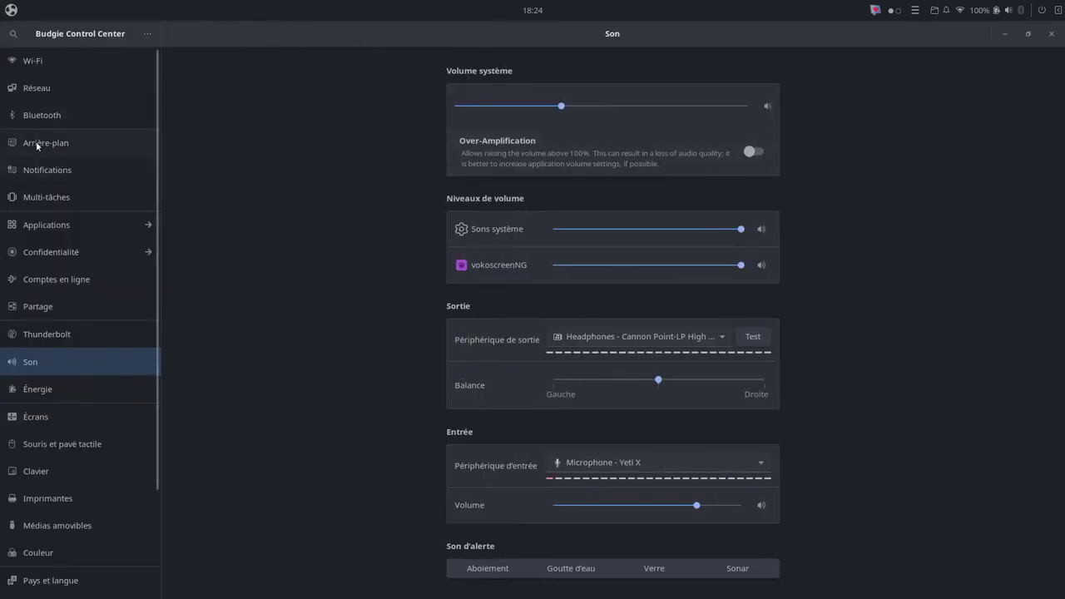
{"action": "left_click", "coordinate": [37, 146]}
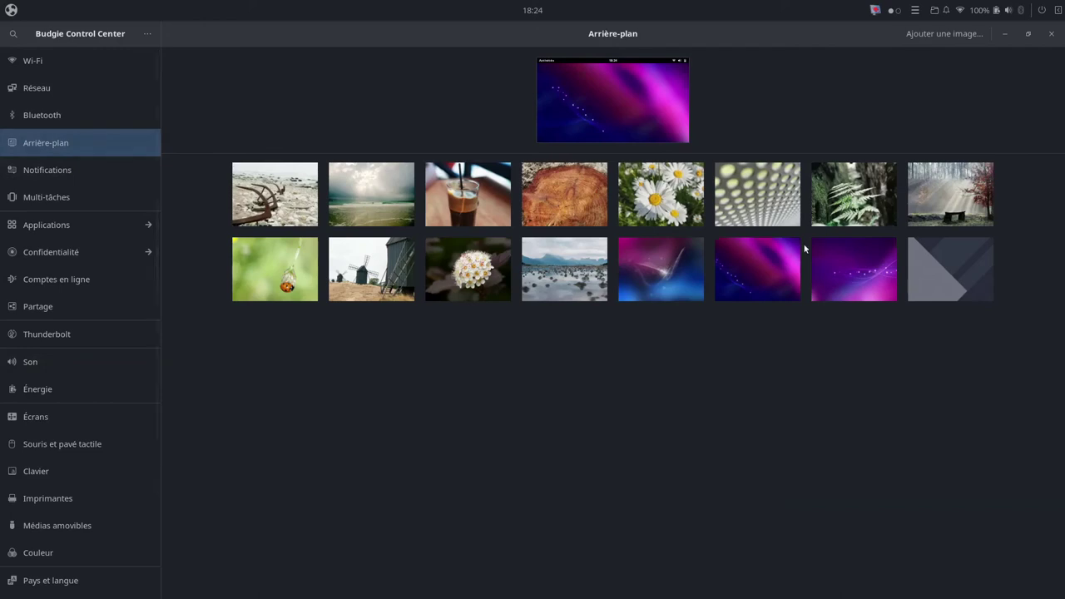
{"action": "left_click", "coordinate": [39, 202]}
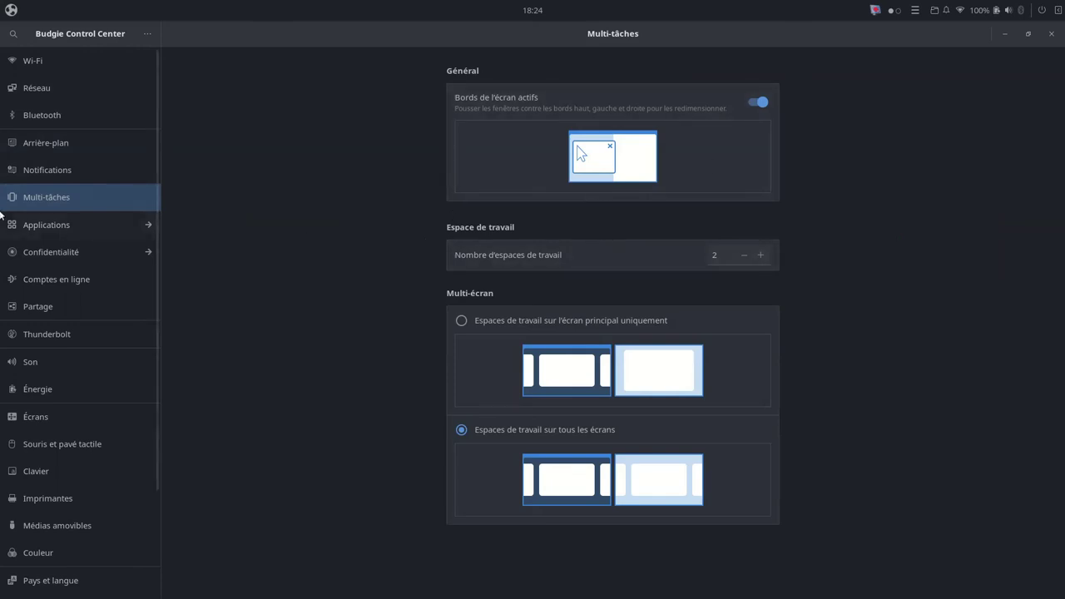
{"action": "left_click", "coordinate": [49, 256]}
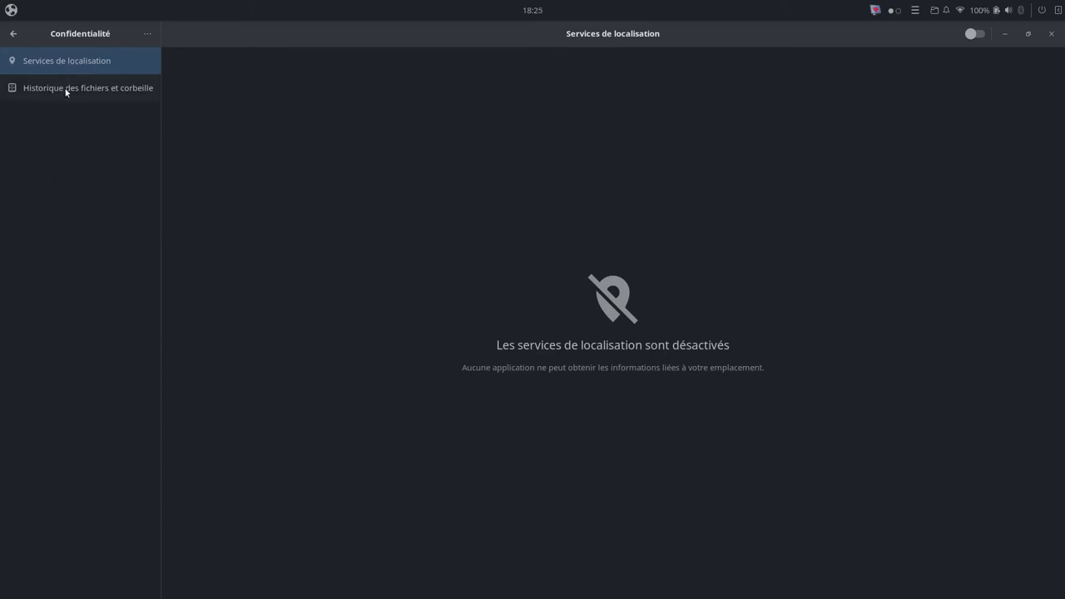
{"action": "left_click", "coordinate": [64, 88]}
{"action": "left_click", "coordinate": [12, 33]}
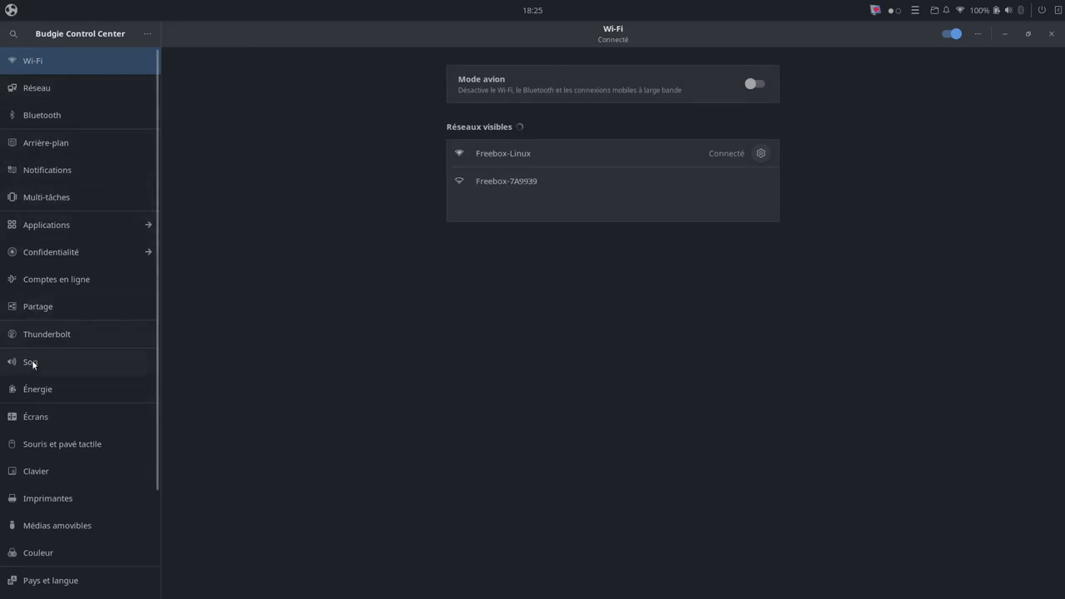
{"action": "left_click", "coordinate": [36, 388]}
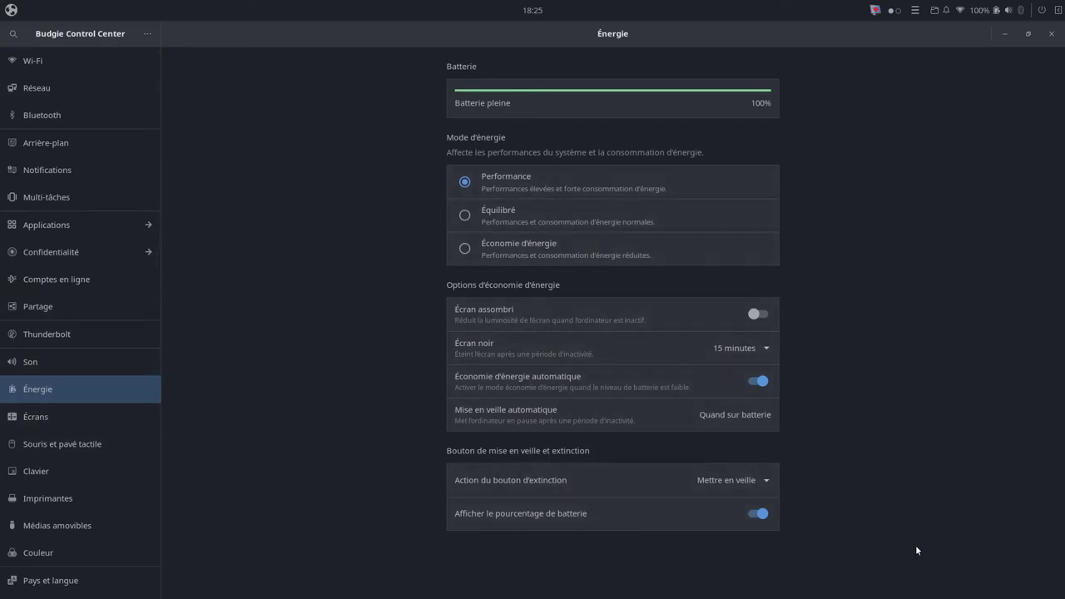
{"action": "scroll", "coordinate": [37, 526], "scroll_direction": "down", "scroll_amount": 3}
{"action": "scroll", "coordinate": [38, 526], "scroll_direction": "down", "scroll_amount": 1}
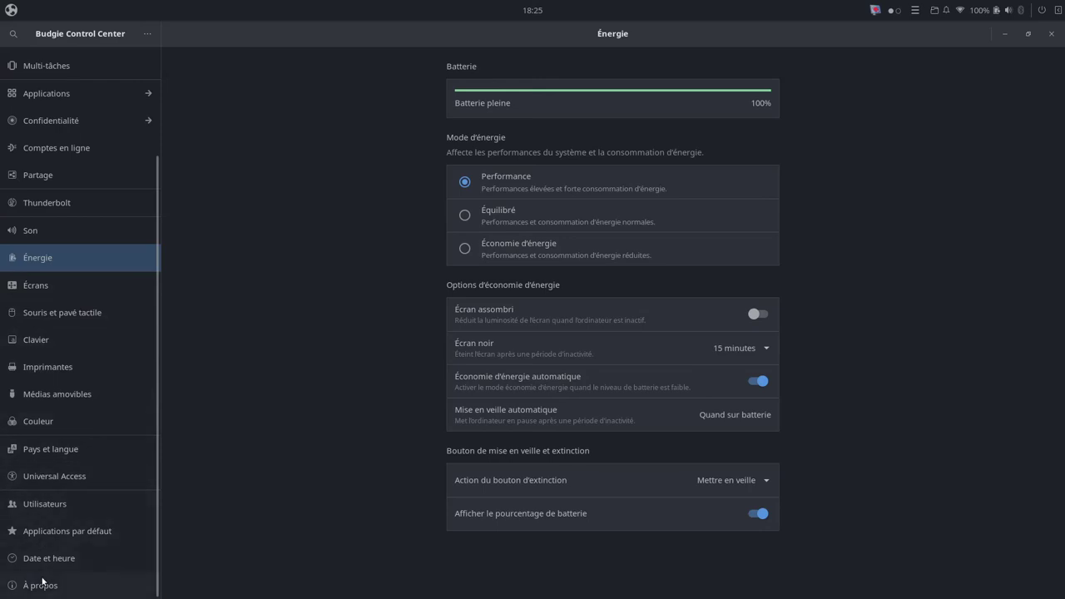
Step: In Pays et langue, choose Français as the language and France as the formats region
{"action": "left_click", "coordinate": [51, 451]}
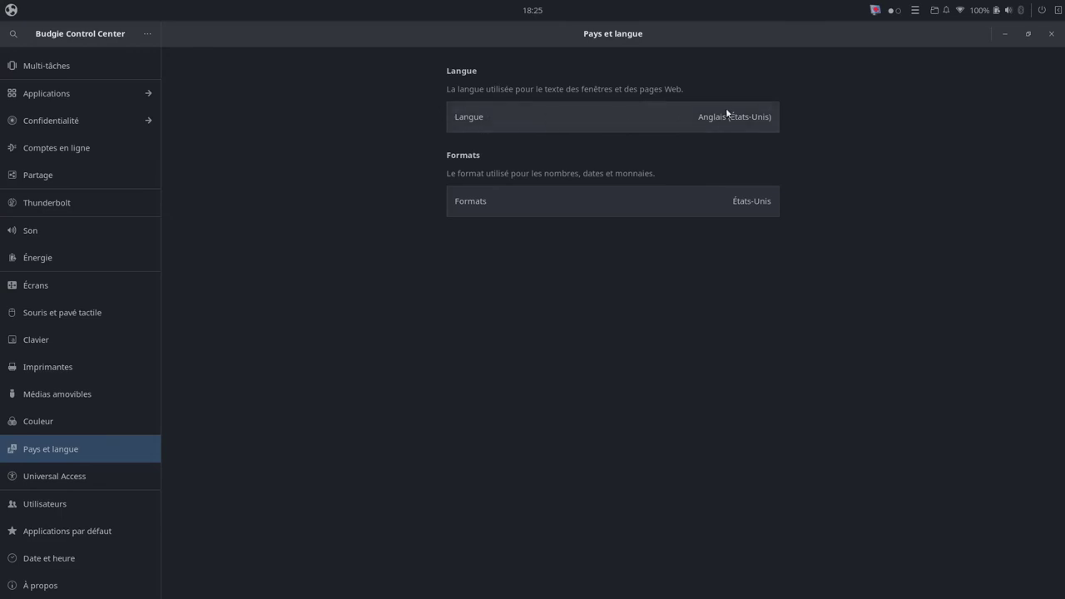
{"action": "left_click", "coordinate": [702, 118]}
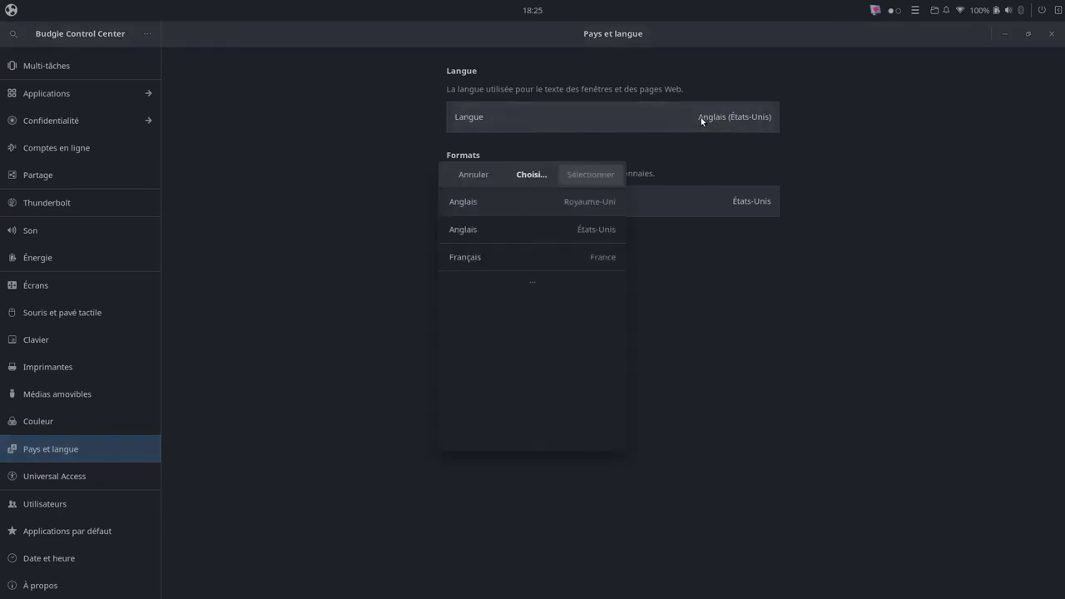
{"action": "left_click", "coordinate": [555, 260]}
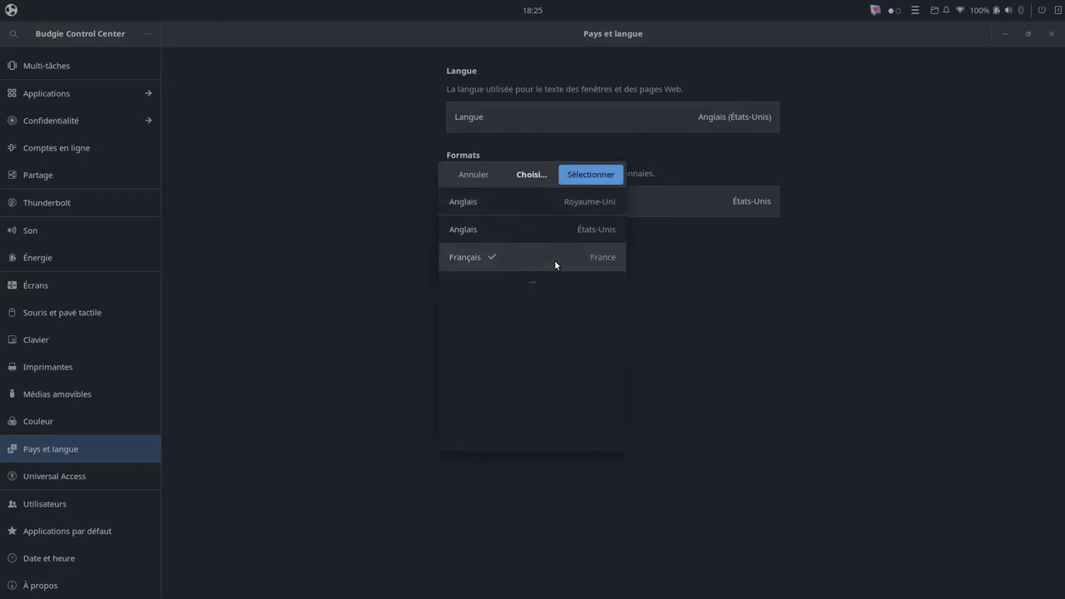
{"action": "left_click", "coordinate": [598, 176]}
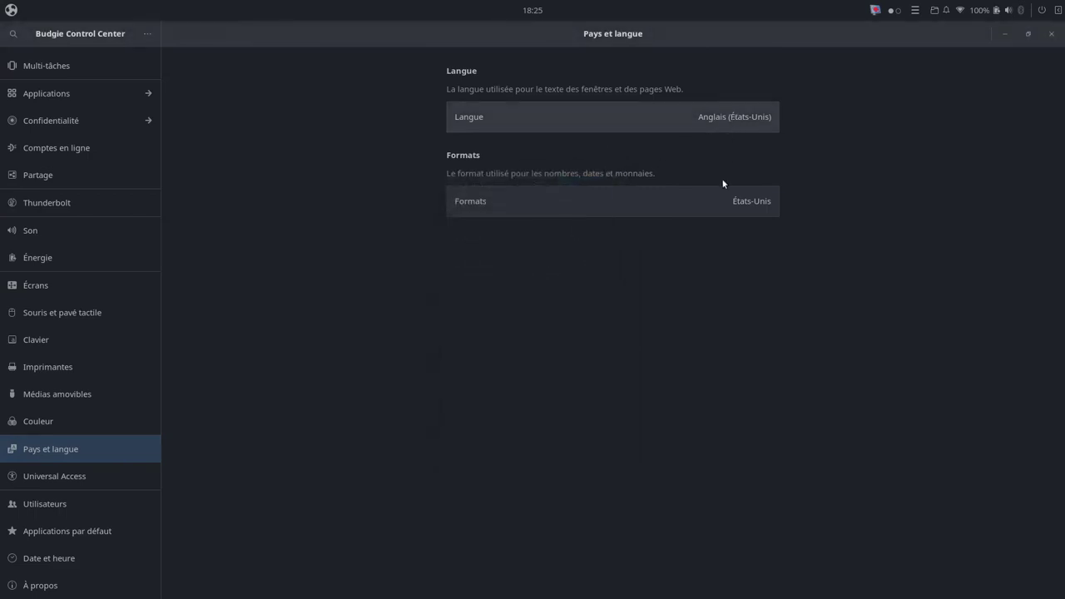
{"action": "left_click", "coordinate": [723, 207]}
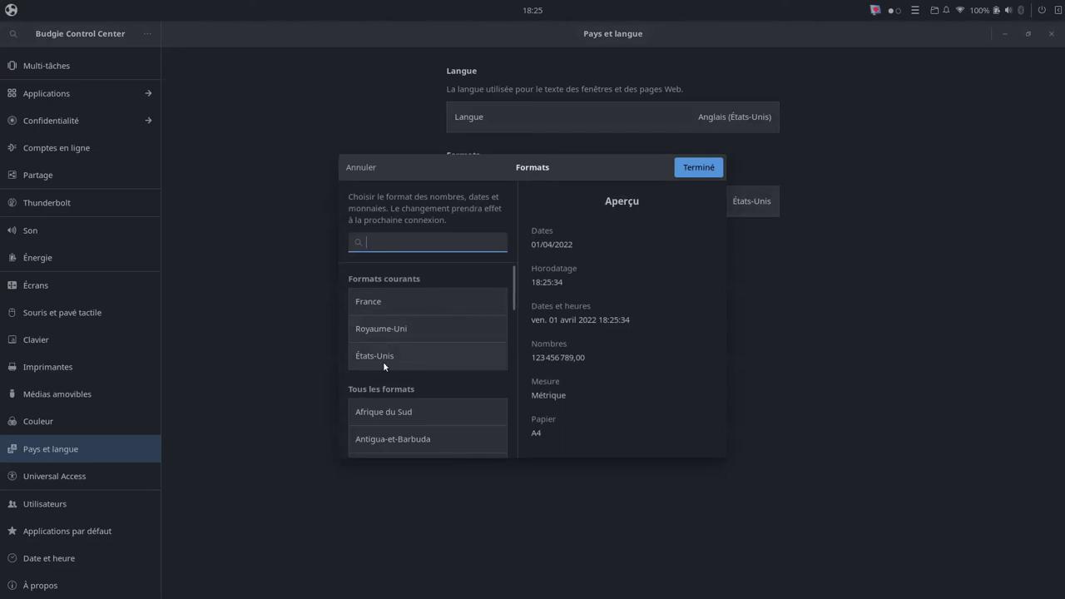
{"action": "left_click", "coordinate": [392, 302]}
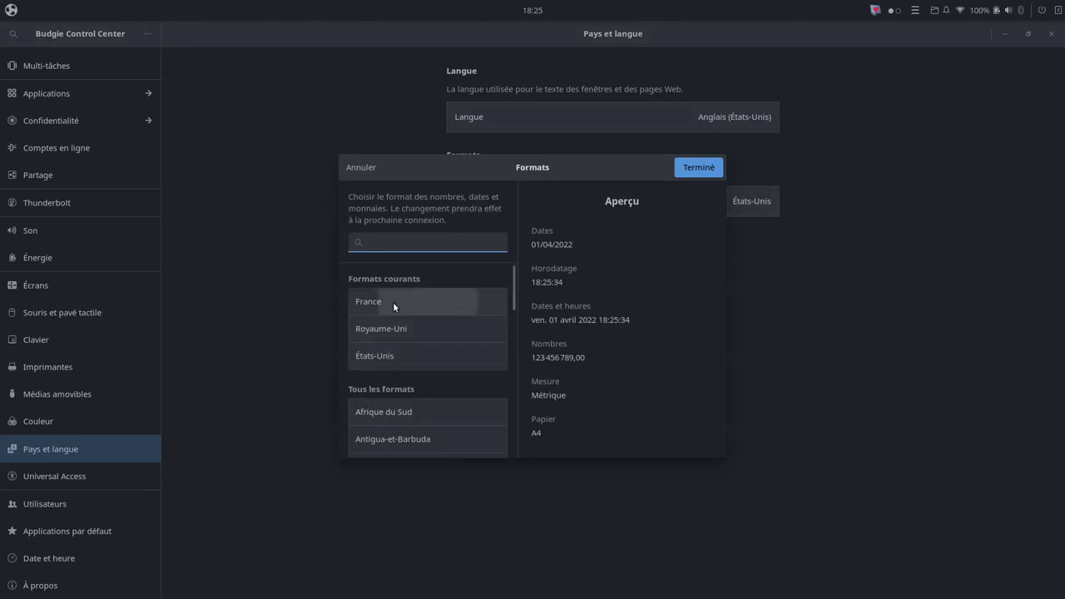
{"action": "left_click", "coordinate": [693, 169]}
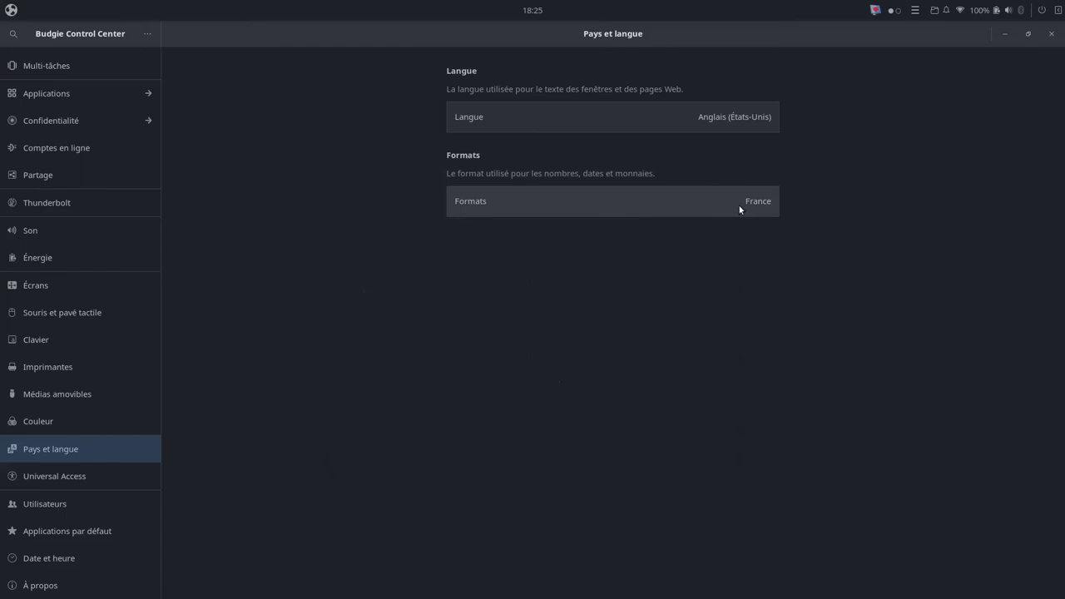
{"action": "left_click", "coordinate": [729, 117]}
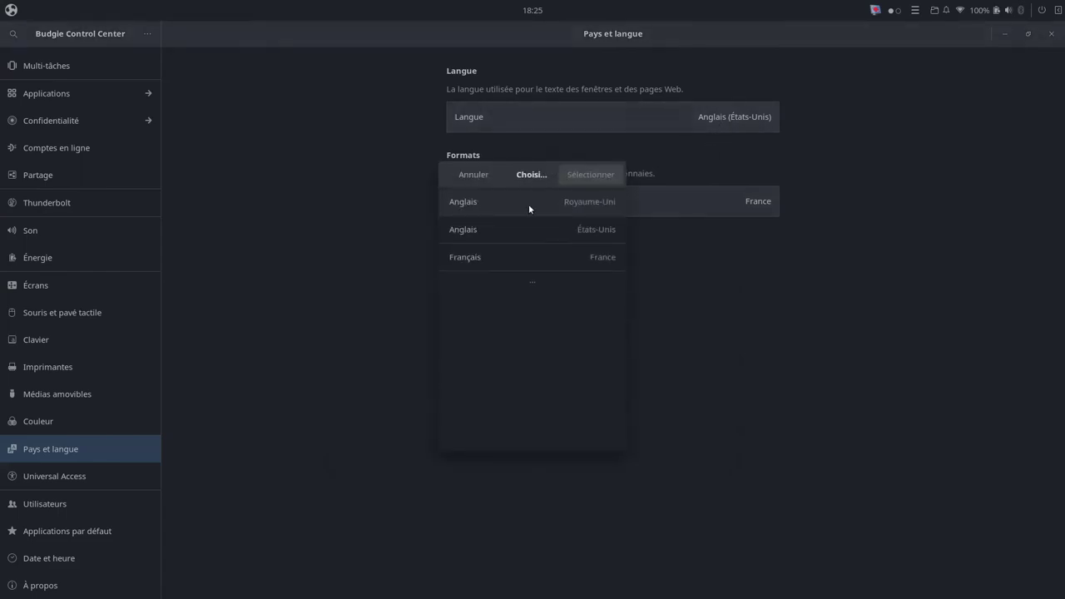
{"action": "left_click", "coordinate": [495, 261]}
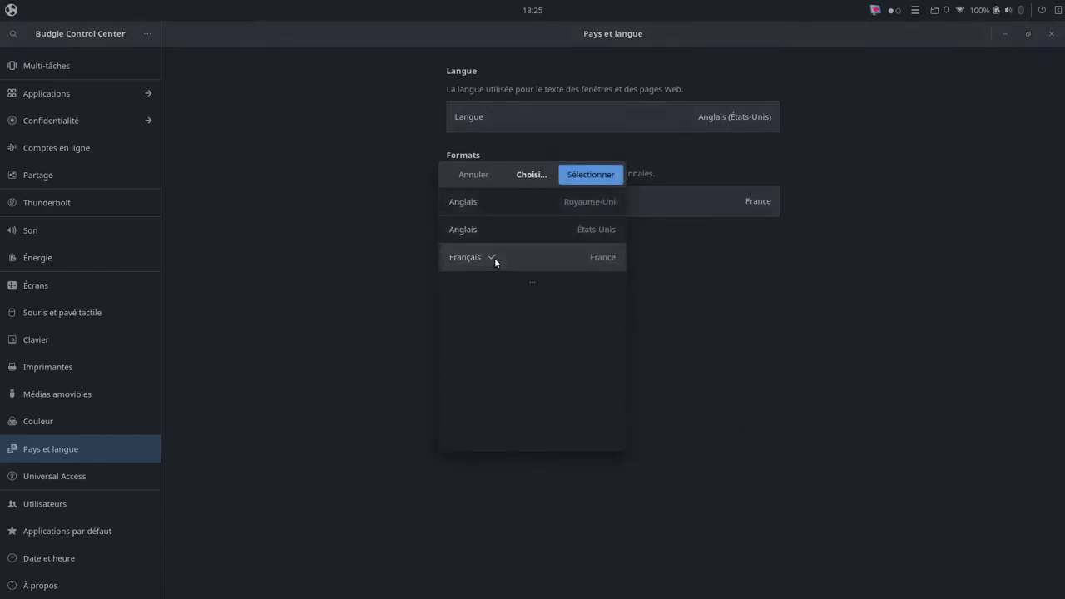
{"action": "left_click", "coordinate": [598, 174]}
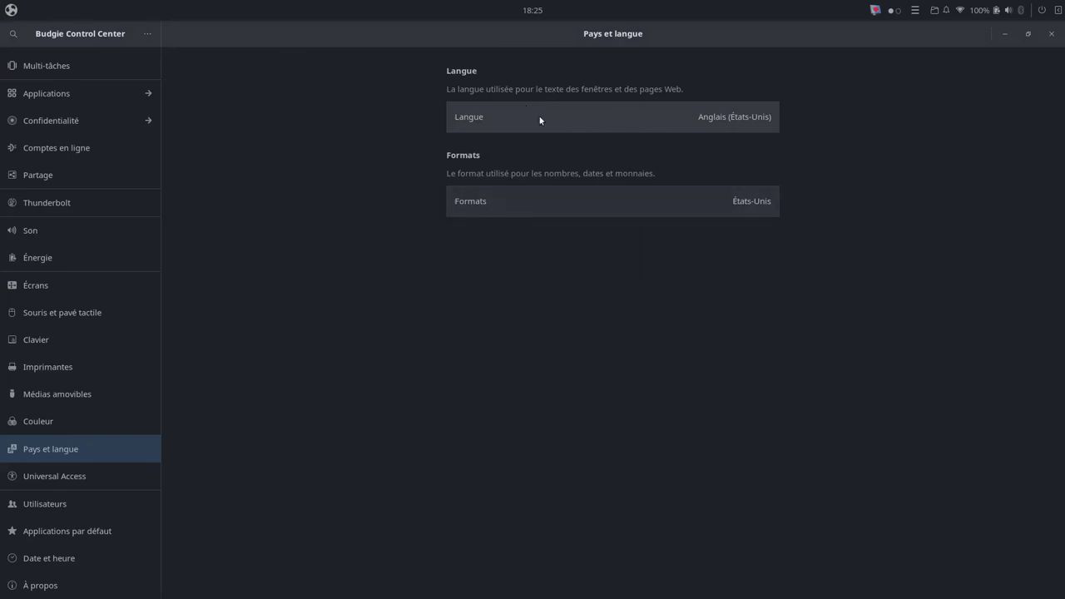
Step: Launch Extras Budgie full-screen in Budgie Welcome and scroll through the applet catalogue
{"action": "left_click", "coordinate": [10, 12]}
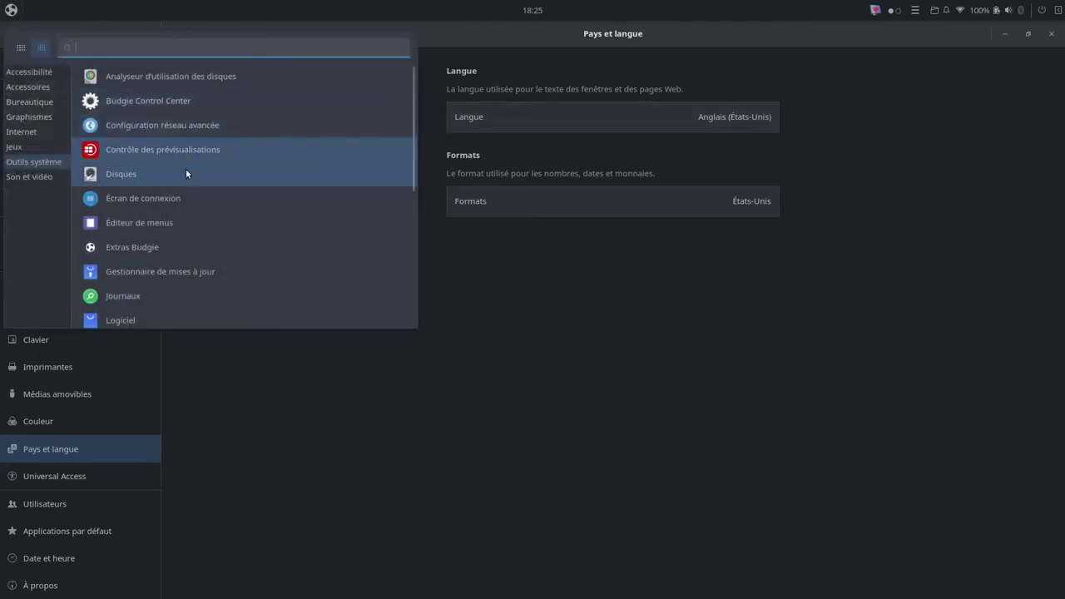
{"action": "left_click", "coordinate": [133, 248]}
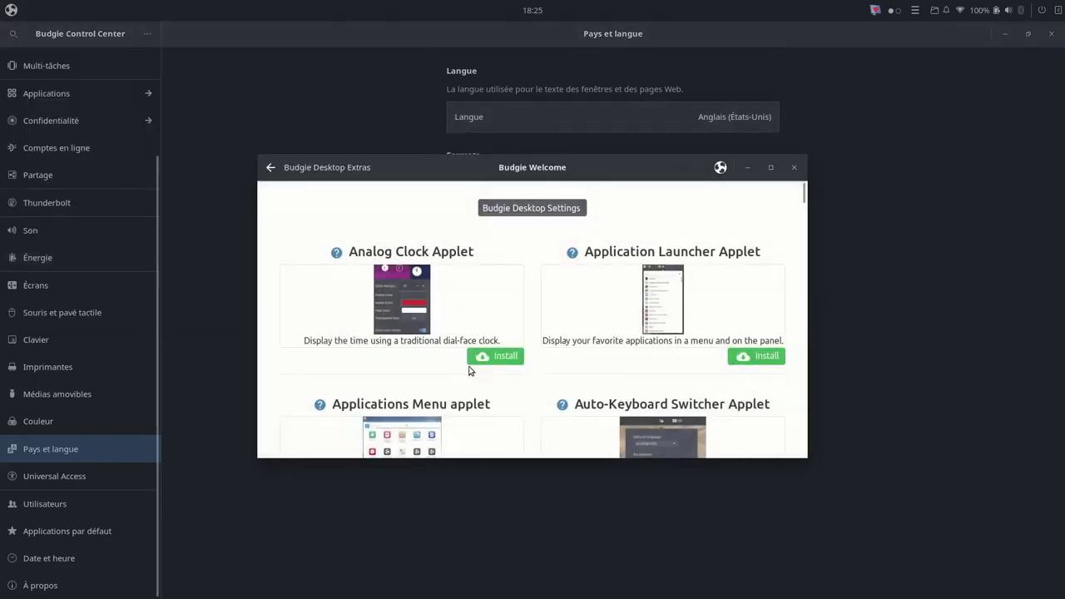
{"action": "left_click", "coordinate": [771, 169]}
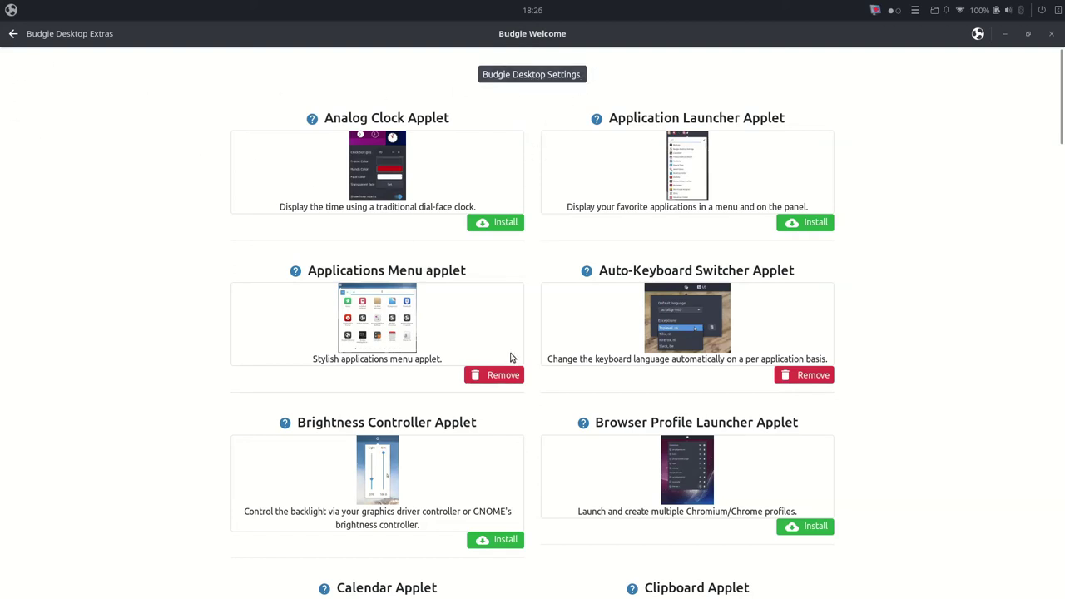
{"action": "scroll", "coordinate": [264, 392], "scroll_direction": "down", "scroll_amount": 4}
{"action": "scroll", "coordinate": [186, 361], "scroll_direction": "down", "scroll_amount": 9}
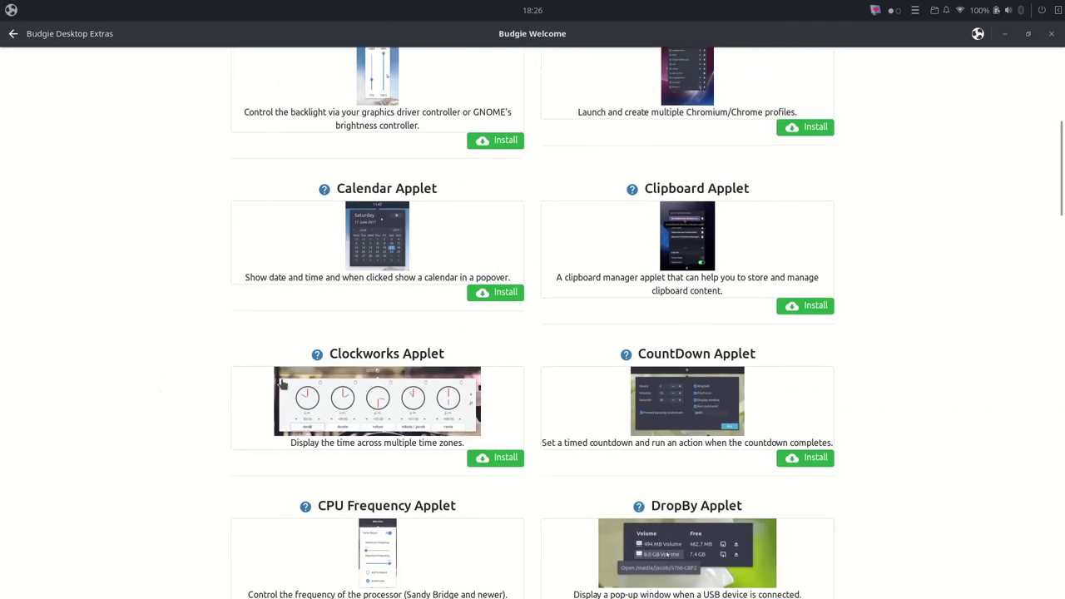
{"action": "scroll", "coordinate": [366, 417], "scroll_direction": "up", "scroll_amount": 12}
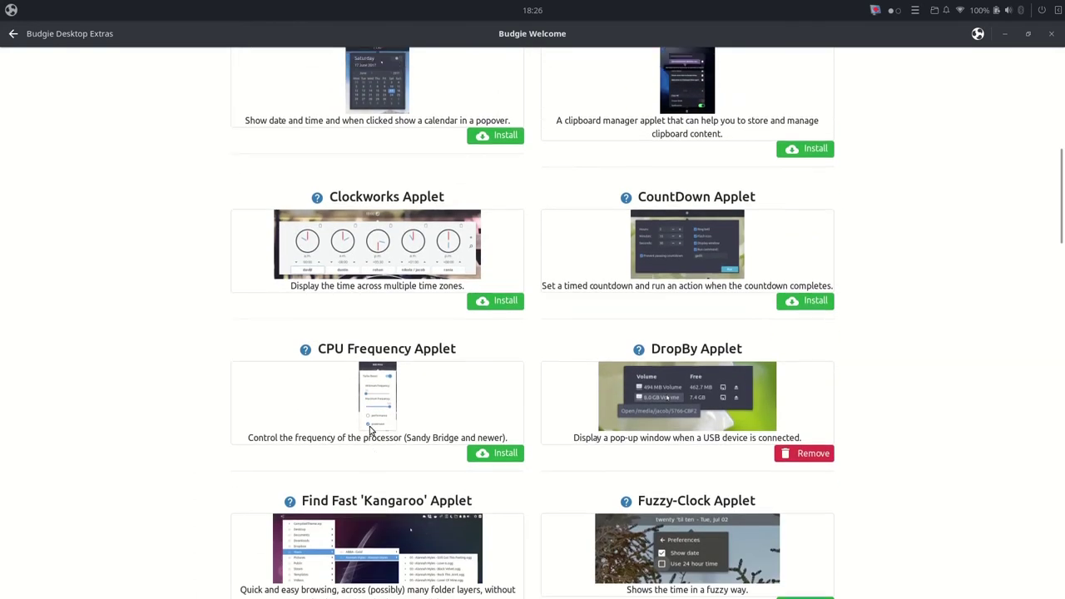
{"action": "scroll", "coordinate": [377, 428], "scroll_direction": "up", "scroll_amount": 2}
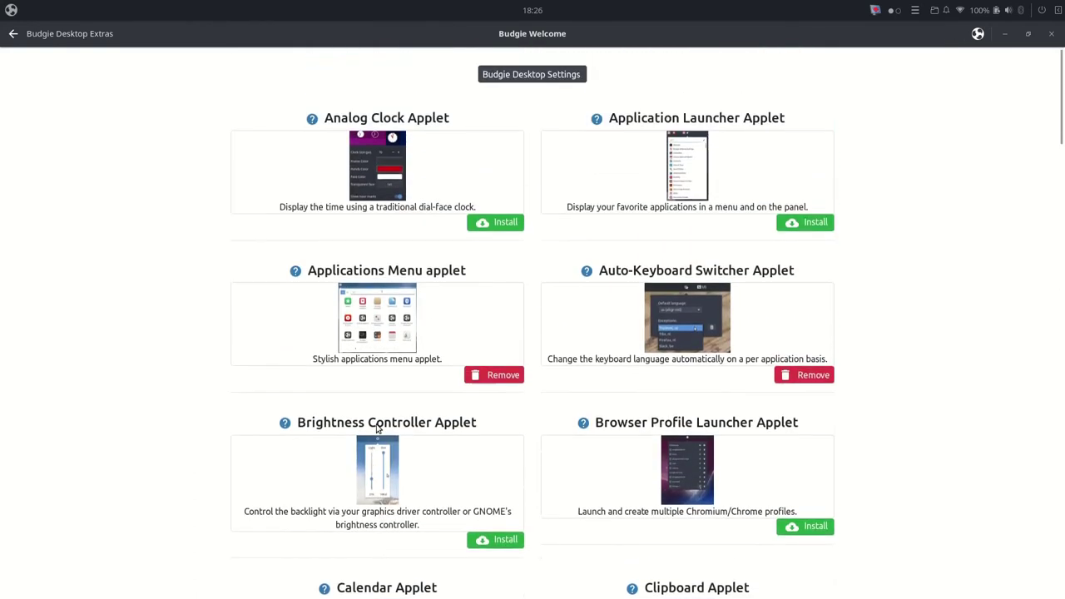
Step: Open Budgie Desktop Settings and review the desktop icons, fonts and Raven pages, showing Raven
{"action": "left_click", "coordinate": [526, 74]}
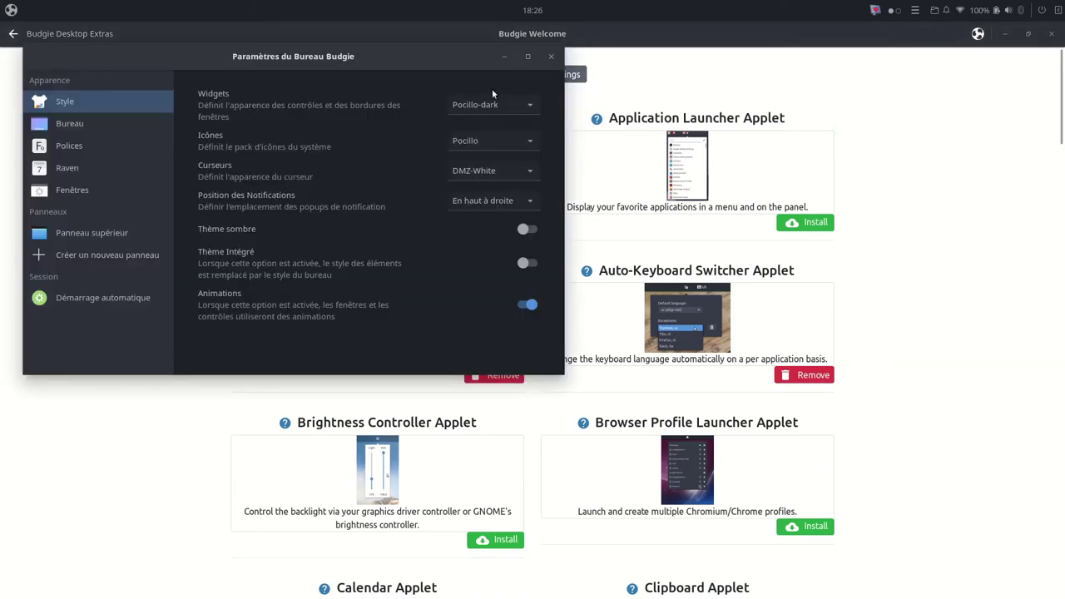
{"action": "left_click", "coordinate": [66, 126]}
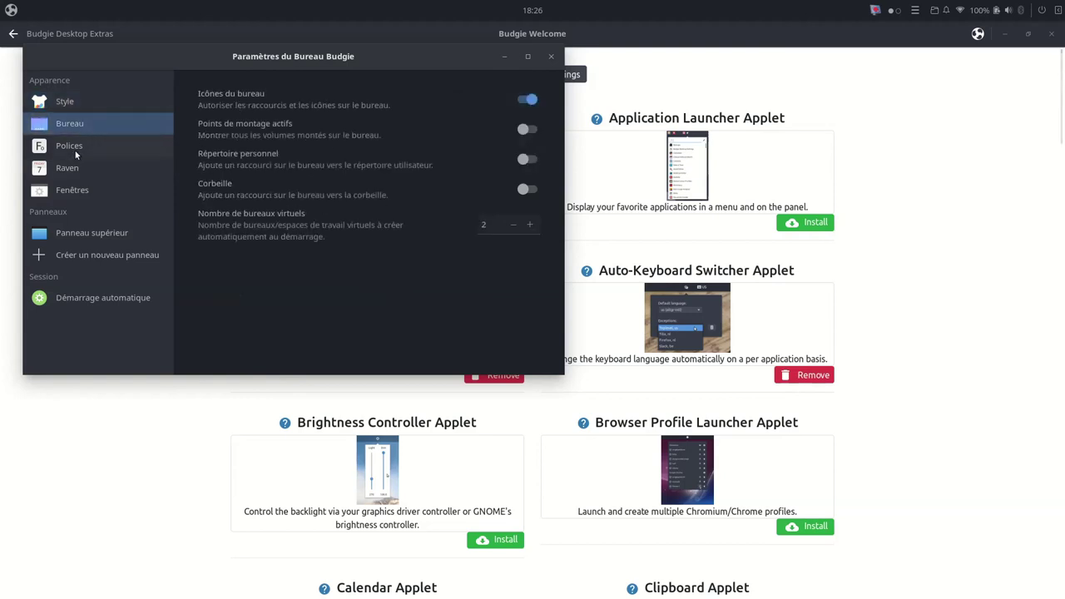
{"action": "left_click", "coordinate": [73, 150]}
{"action": "left_click", "coordinate": [79, 169]}
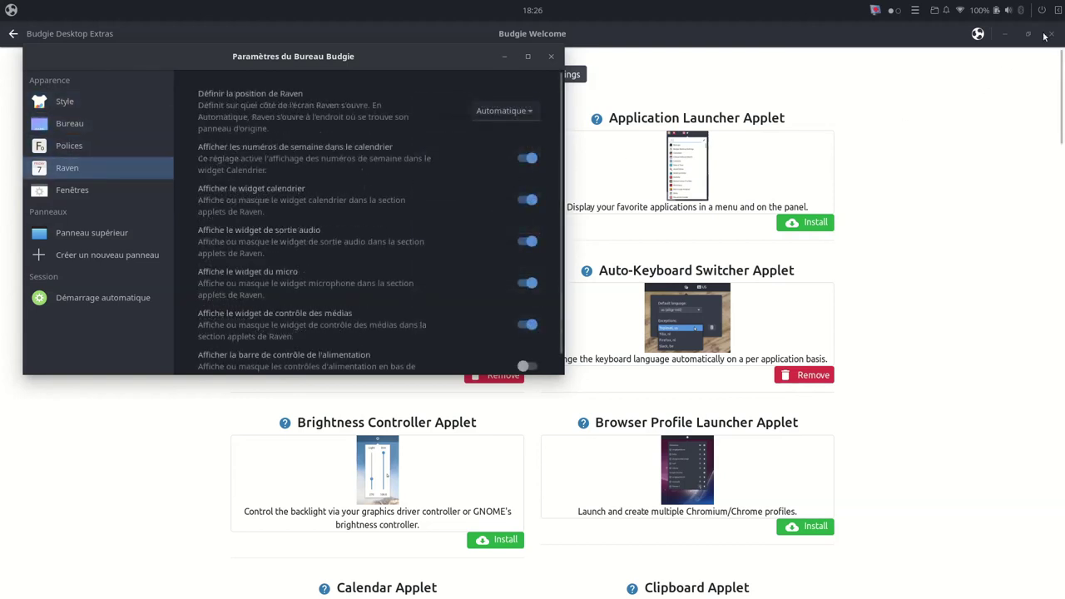
{"action": "key", "text": "super+a"}
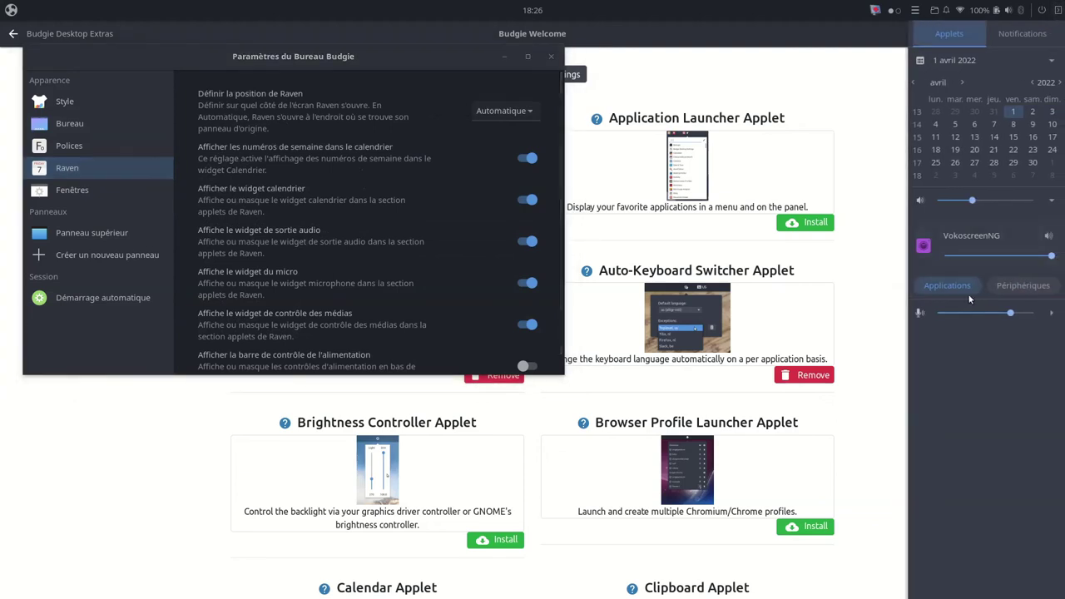
Step: Review the top panel applets and the Plank autostart entry, then return Welcome to Main Menu
{"action": "left_click", "coordinate": [68, 235]}
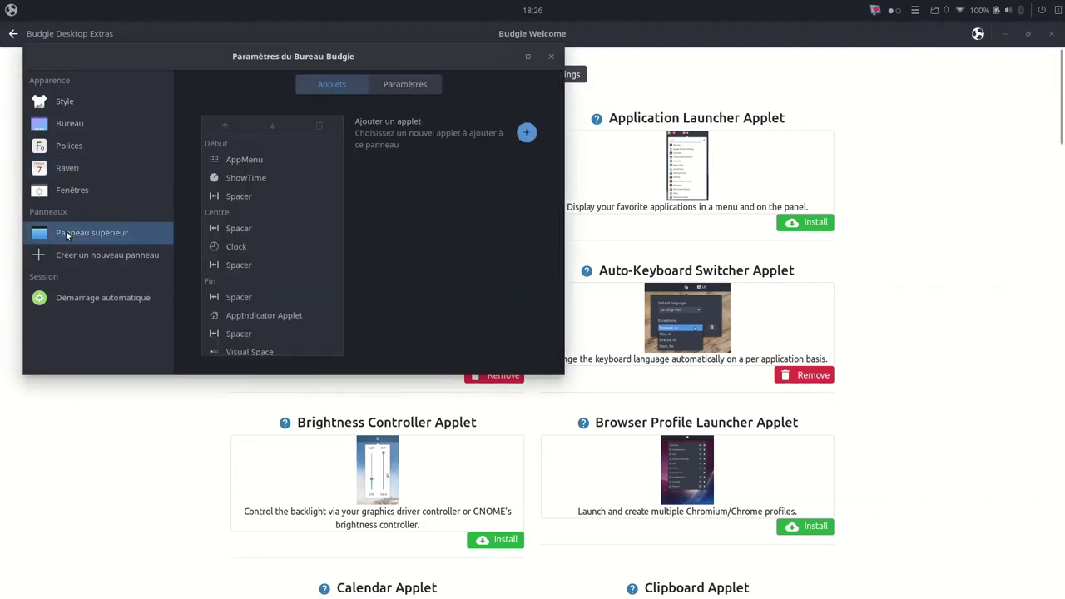
{"action": "left_click", "coordinate": [89, 296]}
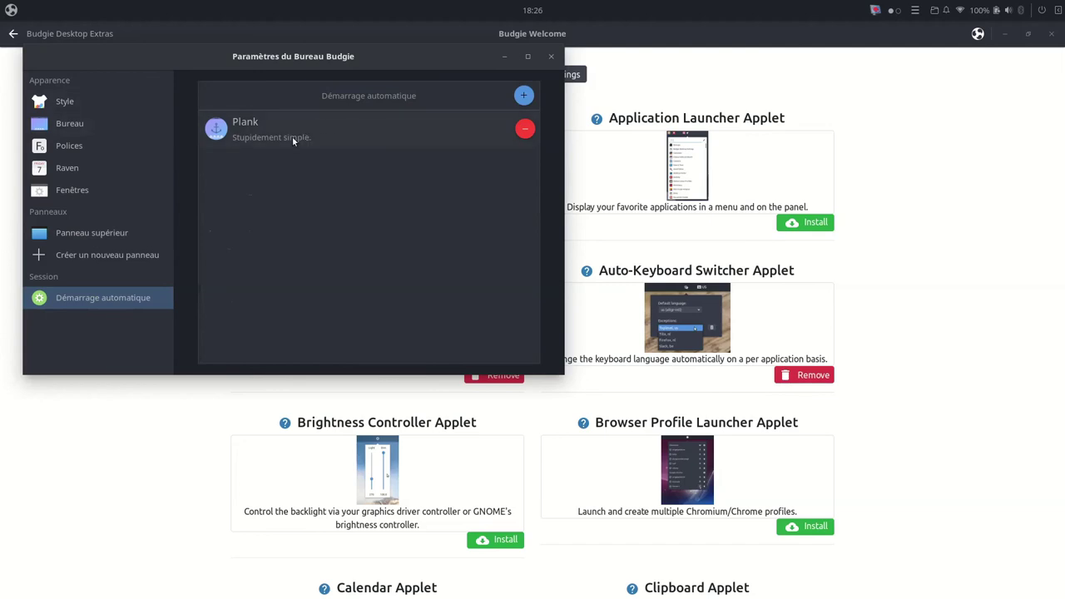
{"action": "mouse_move", "coordinate": [596, 596]}
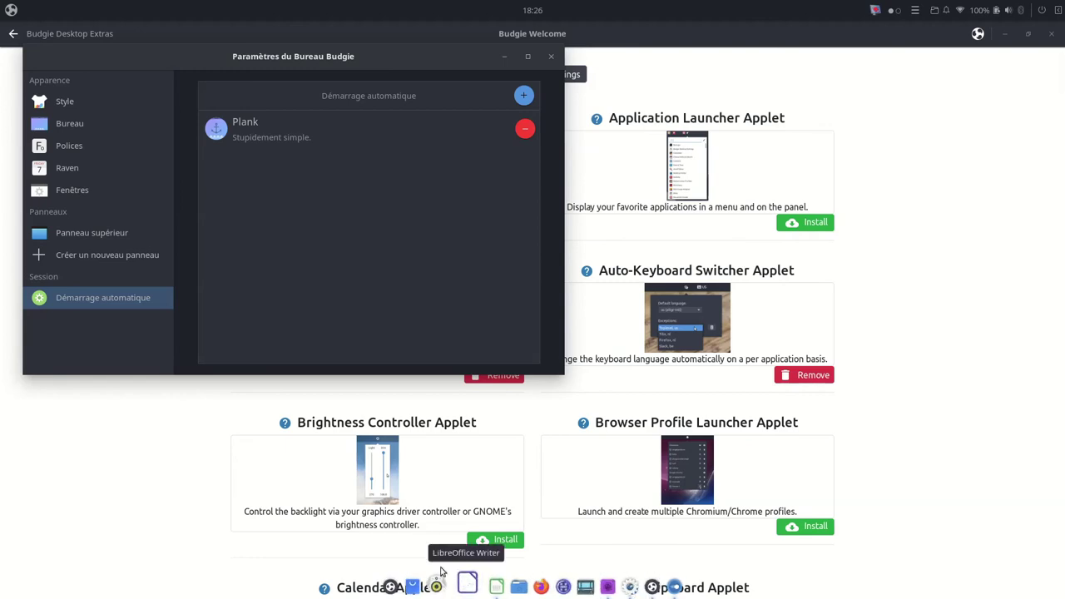
{"action": "left_click", "coordinate": [12, 30]}
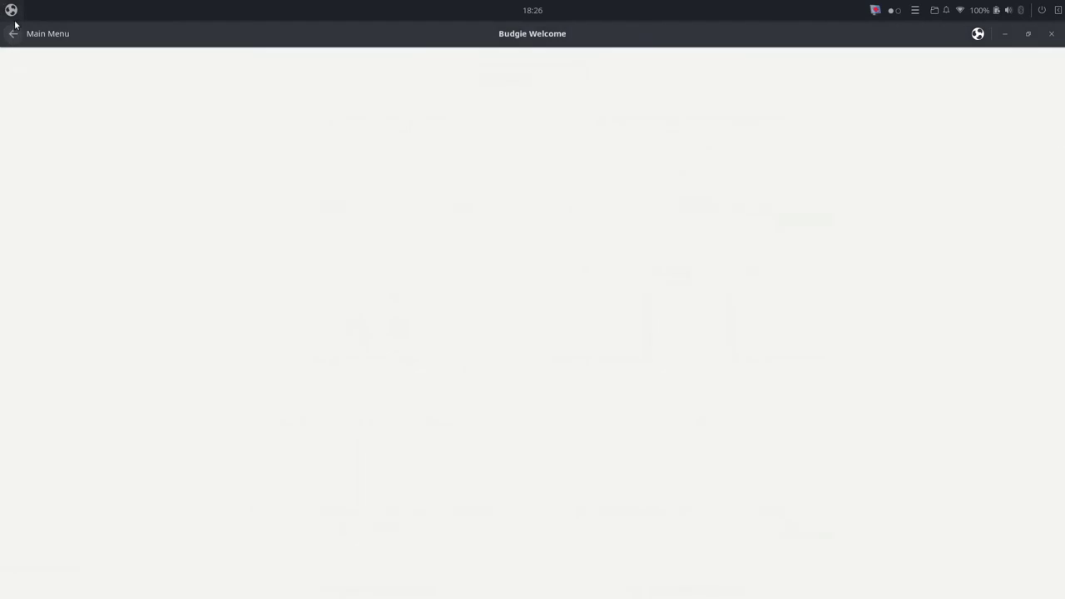
{"action": "key", "text": "super"}
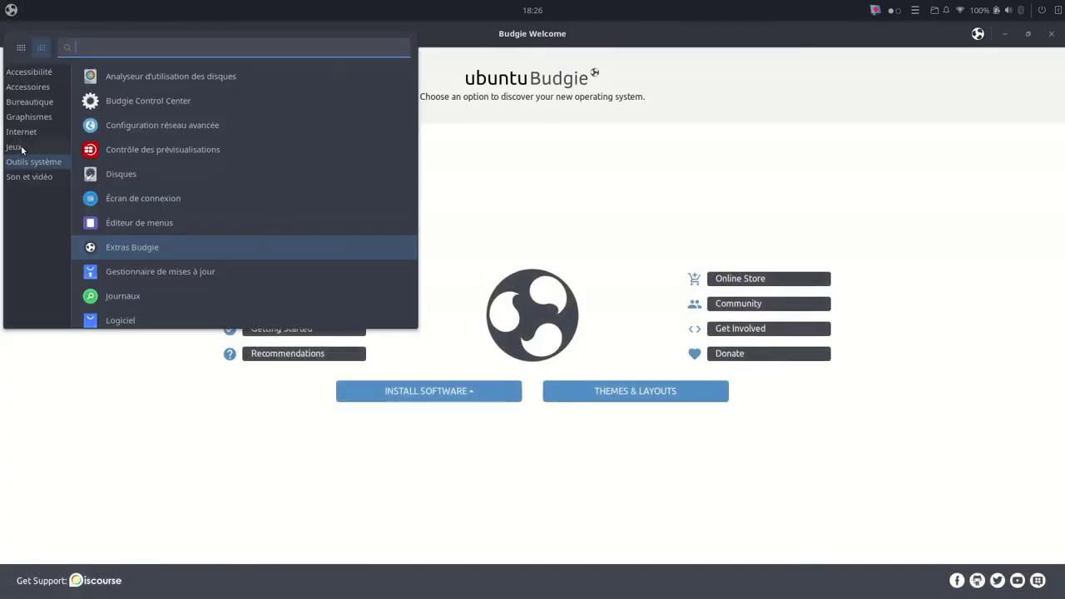
{"action": "left_click", "coordinate": [17, 147]}
{"action": "left_click", "coordinate": [126, 105]}
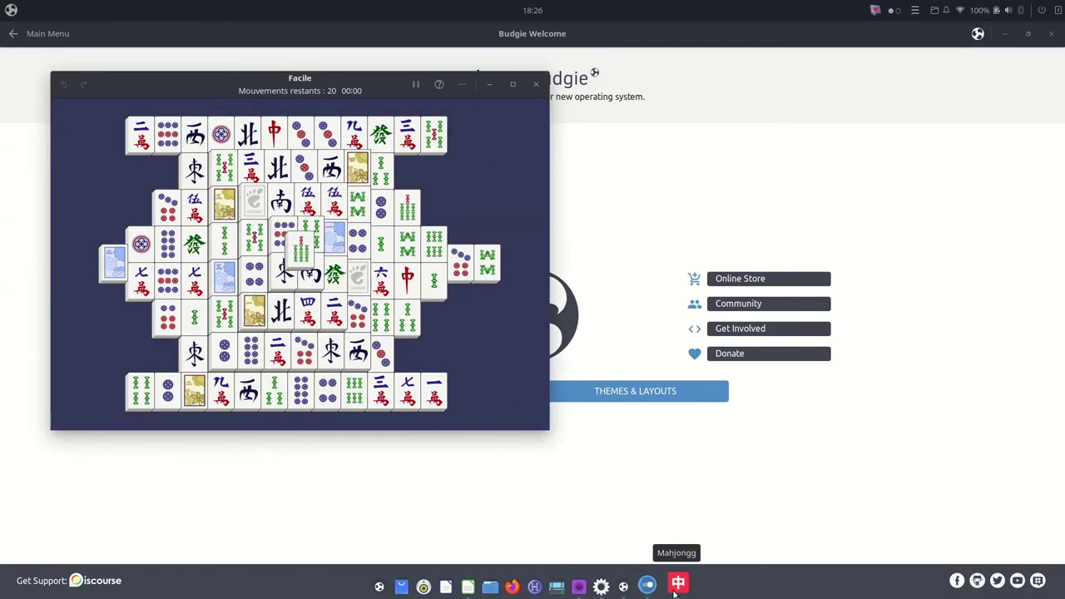
{"action": "mouse_move", "coordinate": [679, 587]}
{"action": "left_mouse_down"}
{"action": "mouse_move", "coordinate": [651, 587]}
{"action": "mouse_move", "coordinate": [674, 587]}
{"action": "left_mouse_up"}
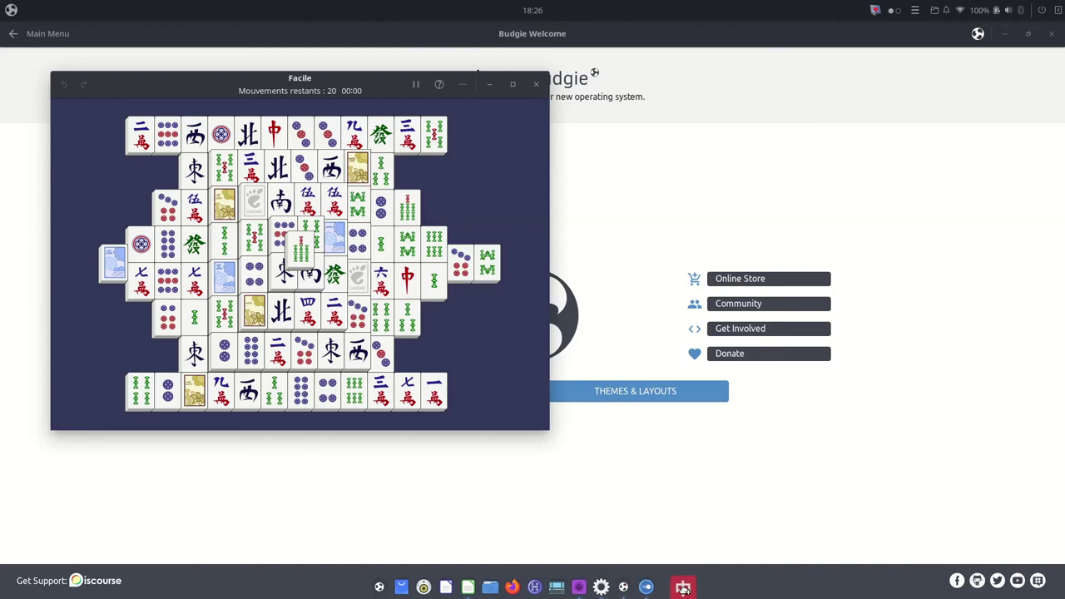
{"action": "right_click", "coordinate": [673, 585]}
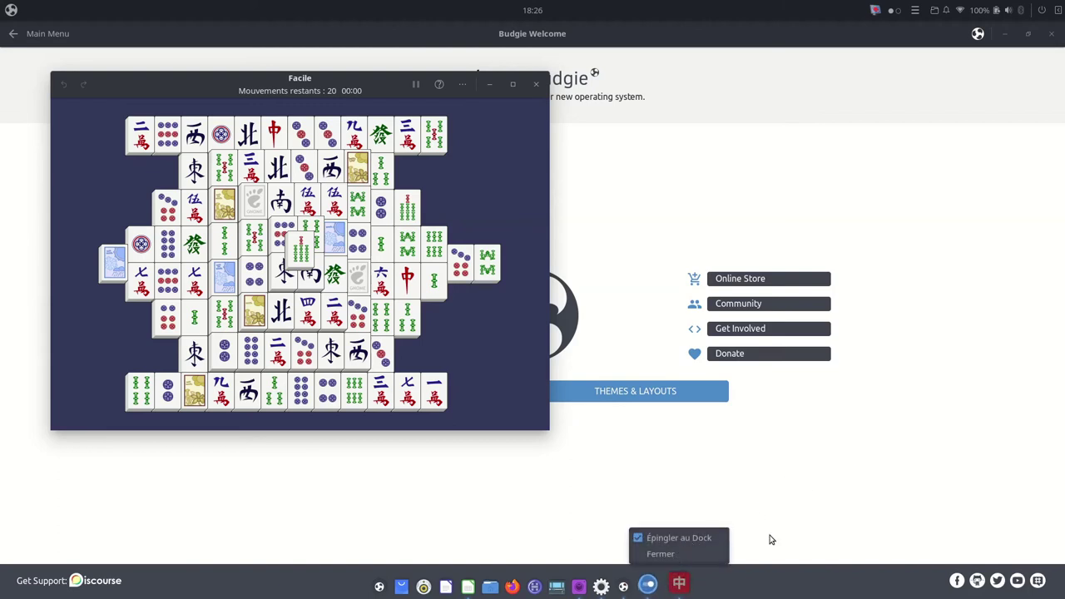
{"action": "left_click", "coordinate": [858, 466]}
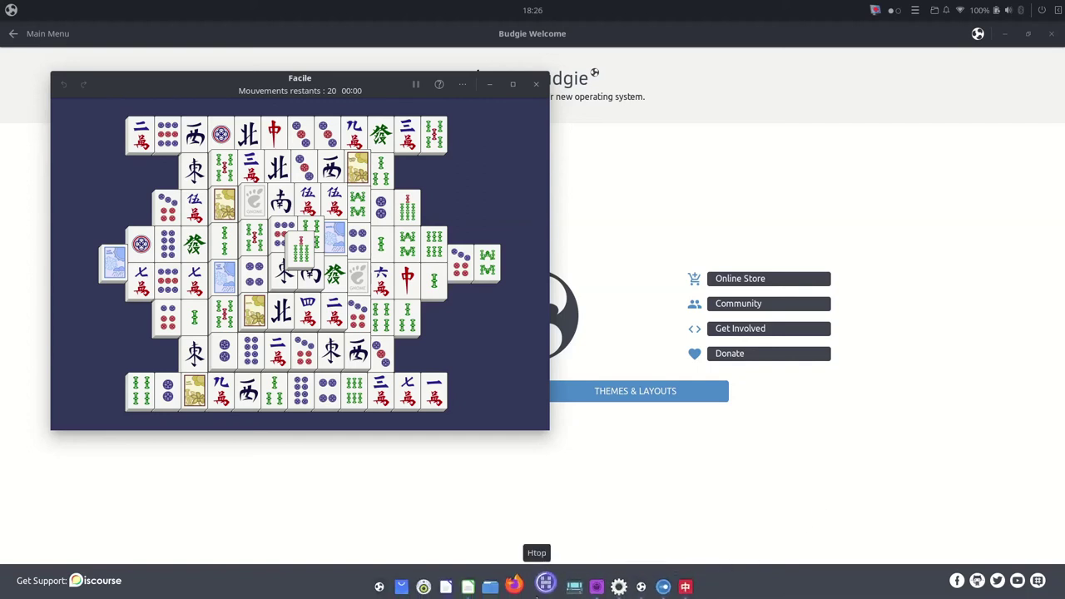
{"action": "left_click", "coordinate": [543, 587]}
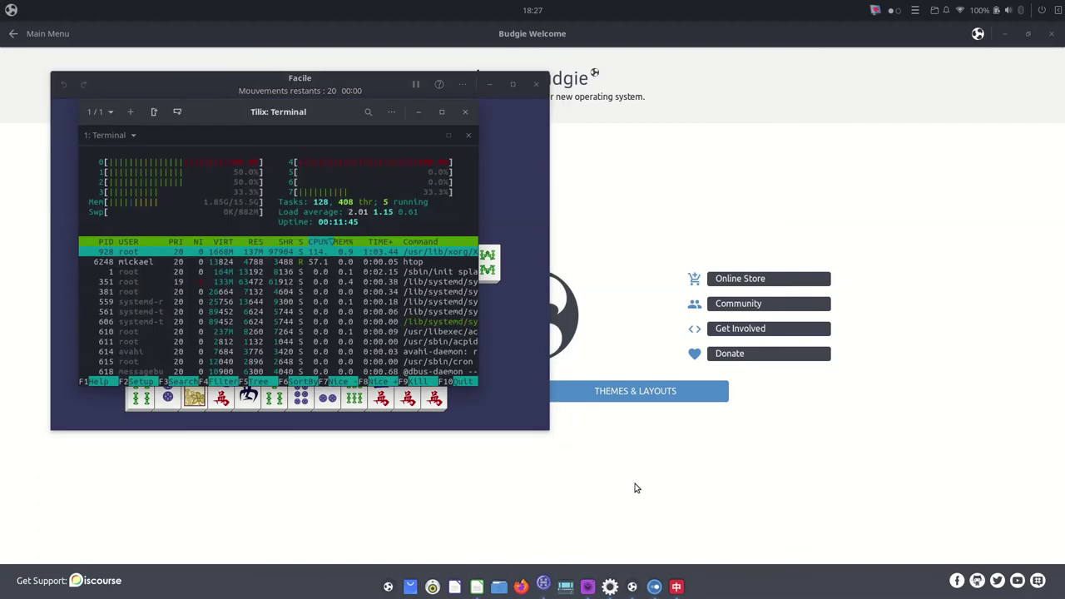
{"action": "left_click", "coordinate": [465, 113]}
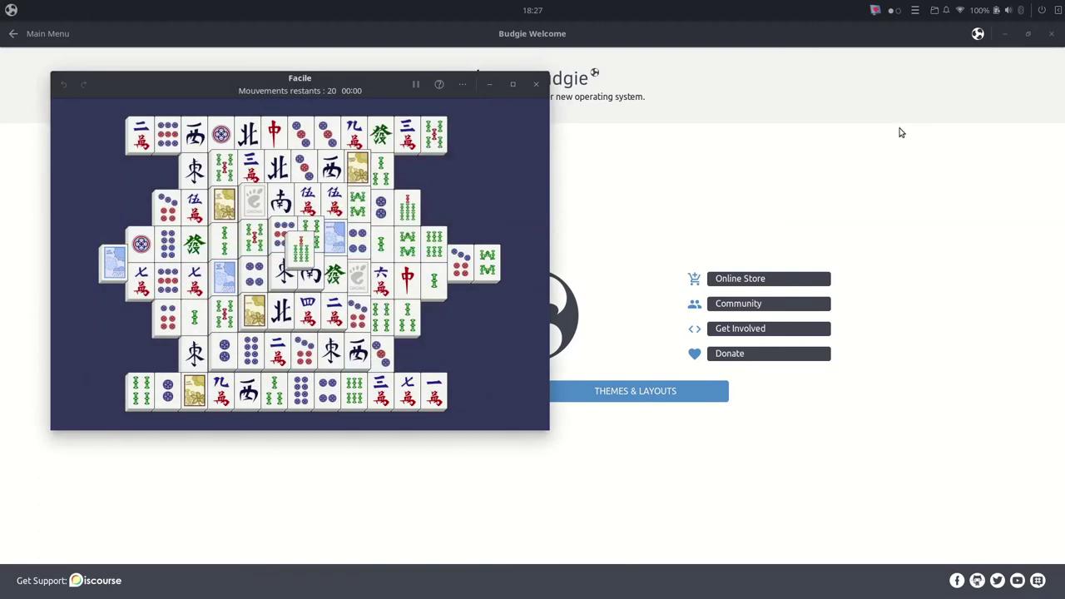
Step: Close Mahjongg, Budgie Welcome and Budgie Control Center, then reveal the desktop's context menu
{"action": "left_click", "coordinate": [536, 84]}
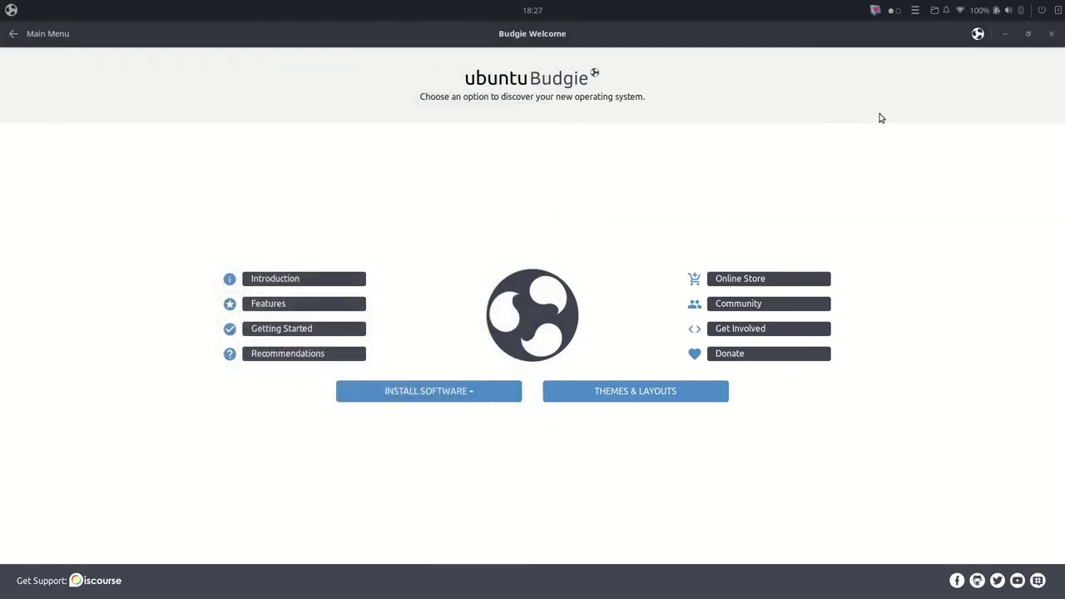
{"action": "left_click", "coordinate": [1051, 33]}
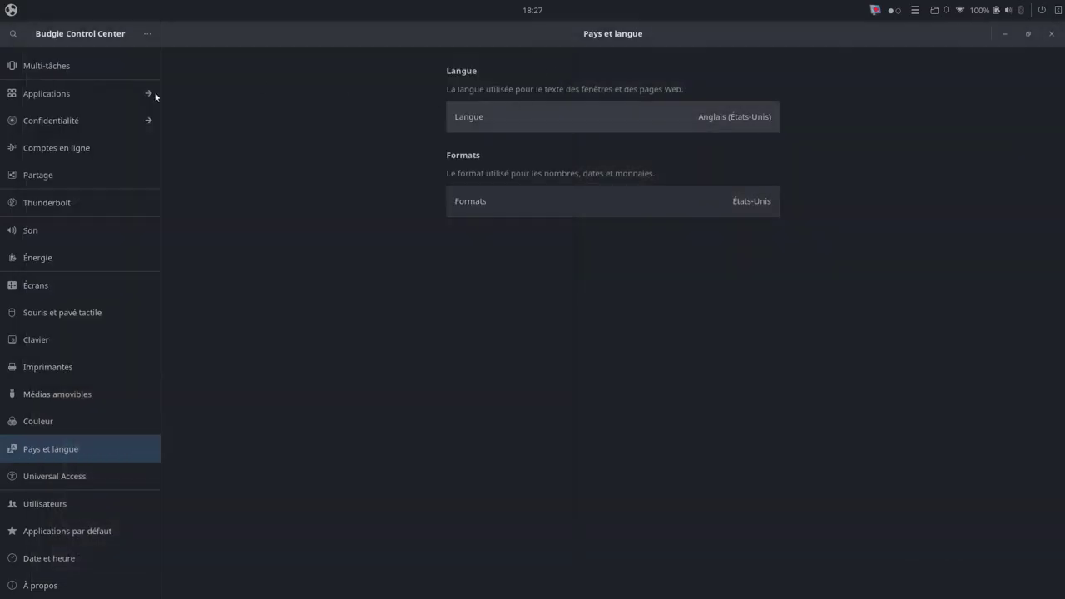
{"action": "left_click", "coordinate": [1050, 37]}
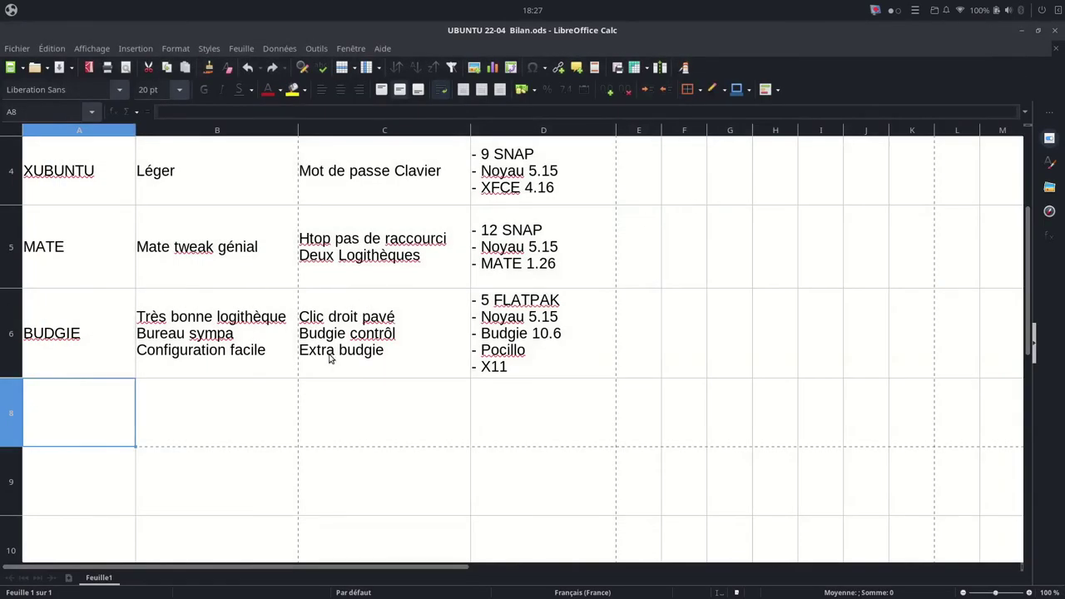
{"action": "key", "text": "super+d"}
{"action": "right_click", "coordinate": [347, 310]}
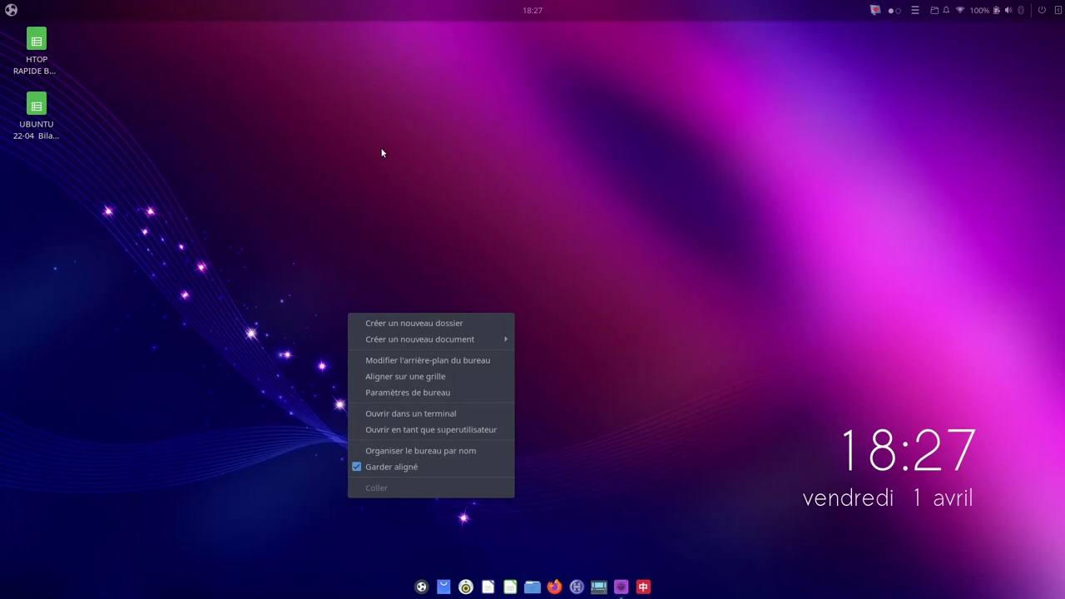
Step: Bring up and dismiss the desktop's context menu several times
{"action": "left_click", "coordinate": [611, 215]}
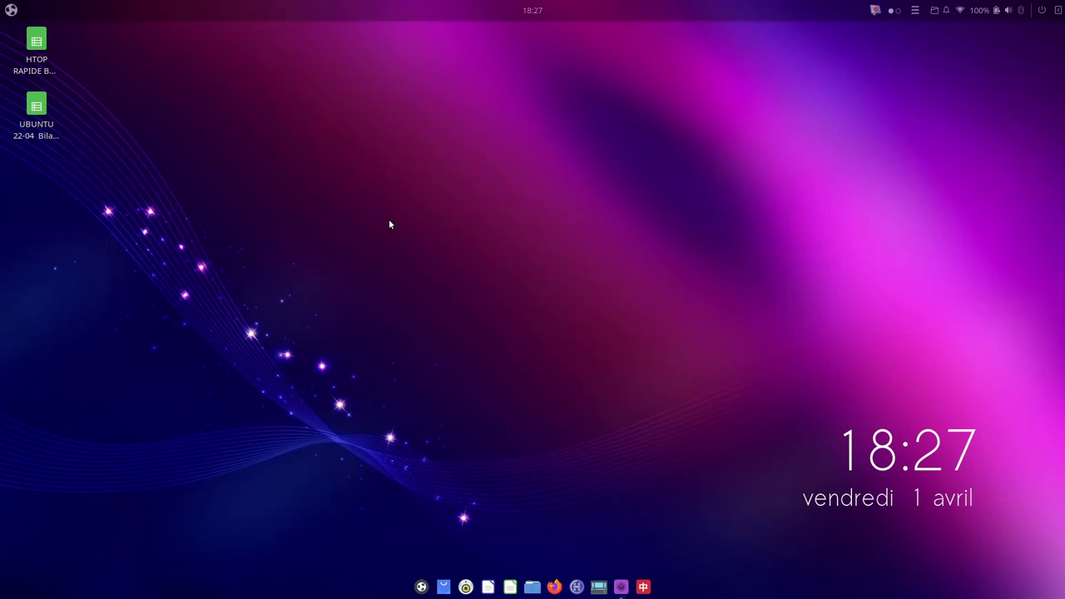
{"action": "right_click", "coordinate": [388, 223]}
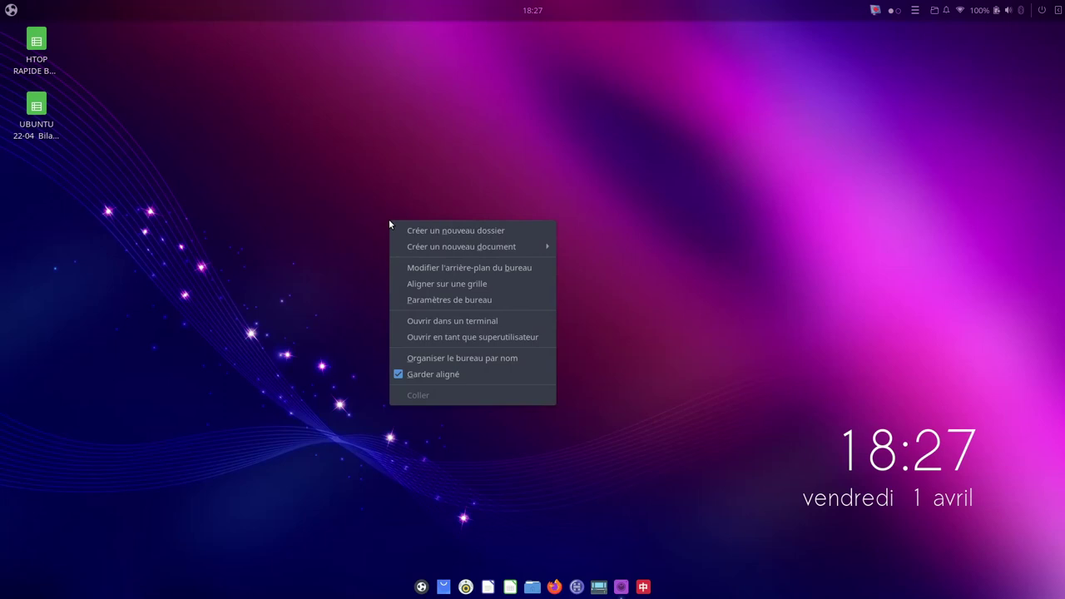
{"action": "left_click", "coordinate": [399, 145]}
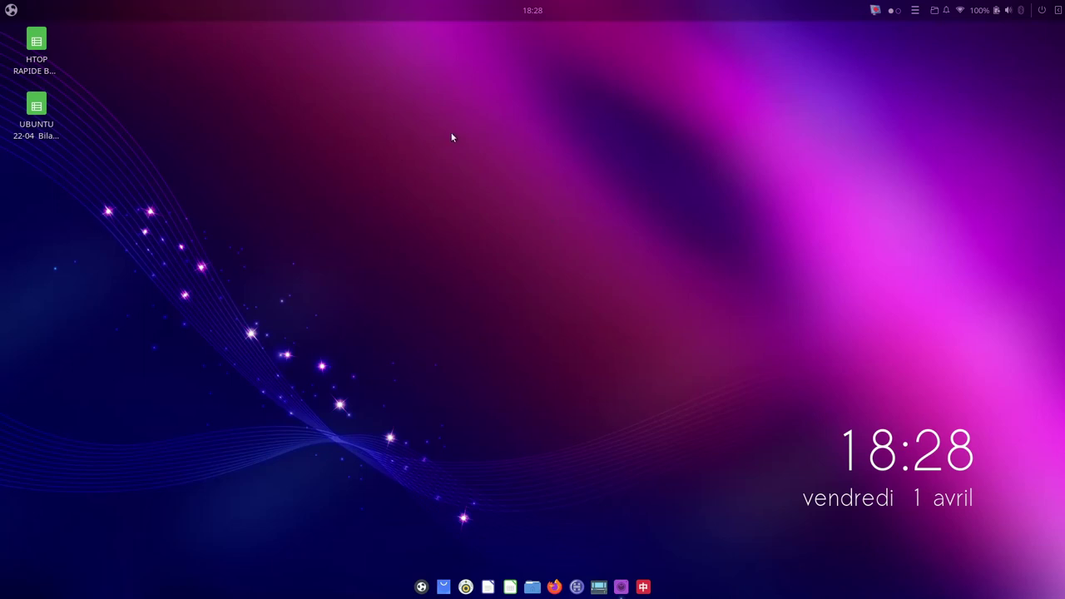
{"action": "right_click", "coordinate": [458, 279]}
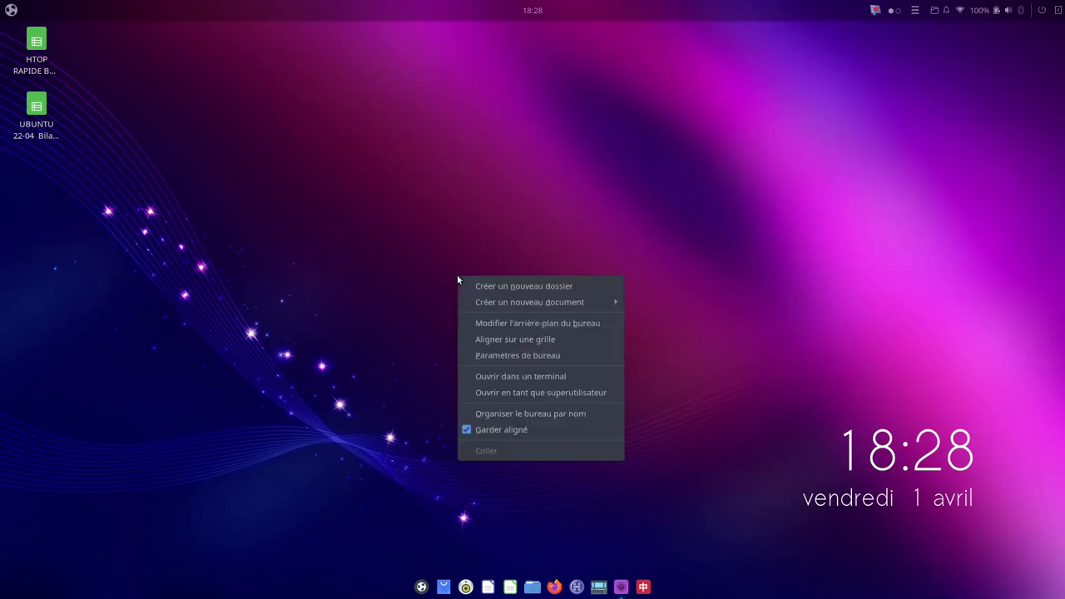
{"action": "left_click", "coordinate": [505, 220]}
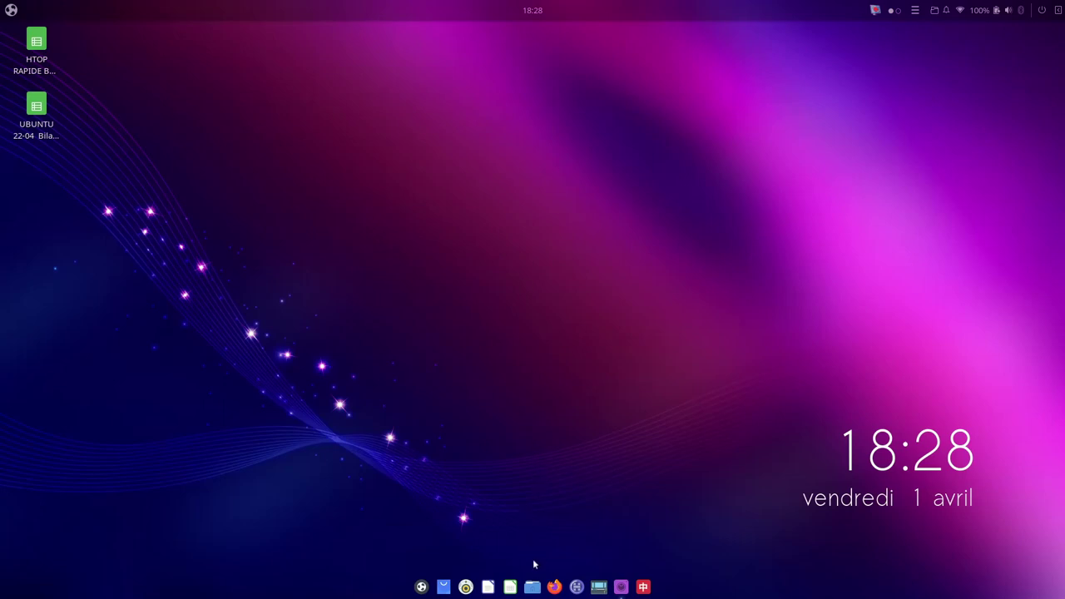
Step: Open the home folder in Fichiers, close it, and launch Budgie Welcome from the dock
{"action": "left_click", "coordinate": [532, 587]}
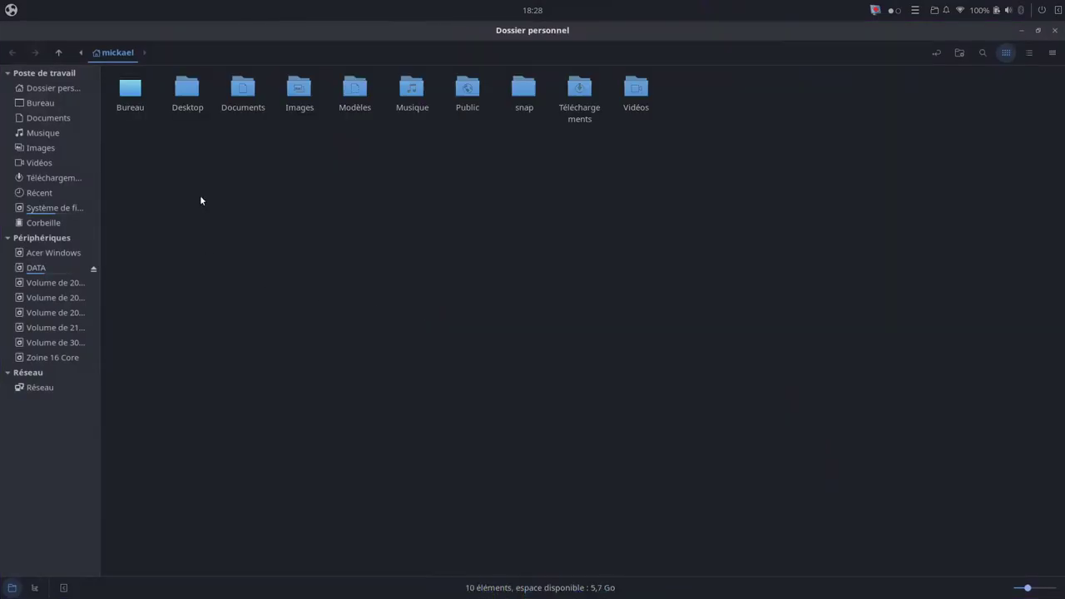
{"action": "left_click", "coordinate": [1054, 32]}
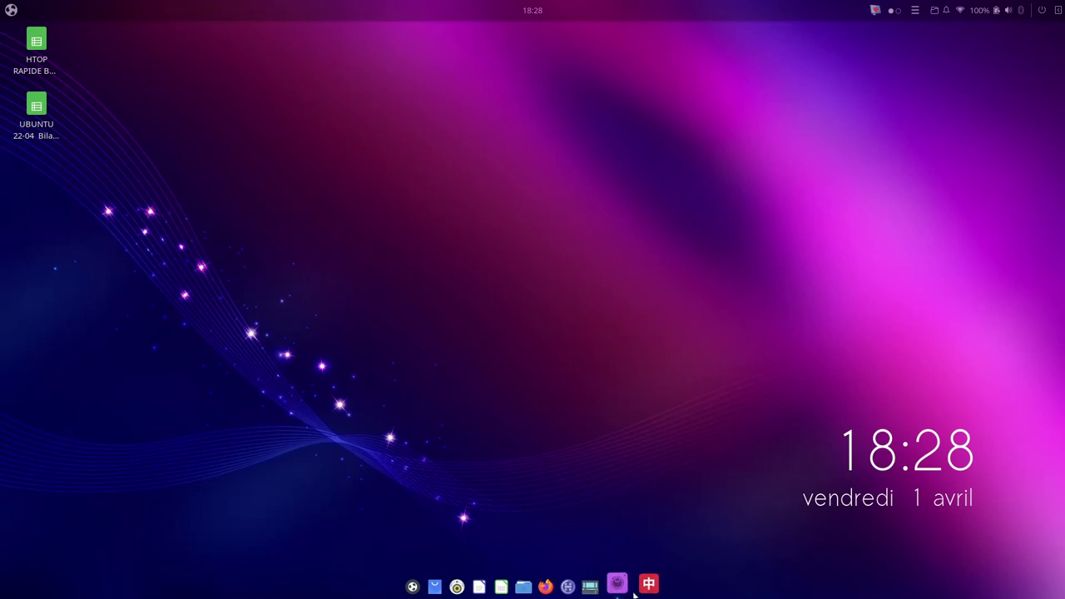
{"action": "left_click", "coordinate": [422, 585]}
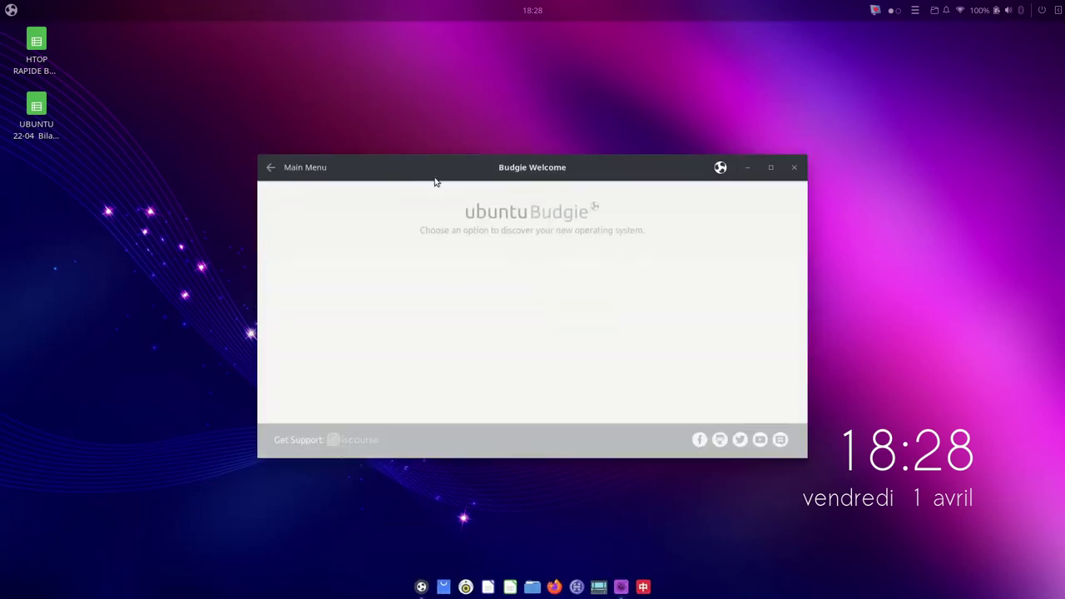
Step: Maximize Budgie Welcome and scroll through its "Simplicity and Elegance." Introduction page
{"action": "mouse_move", "coordinate": [629, 168]}
{"action": "left_mouse_down"}
{"action": "mouse_move", "coordinate": [557, 39]}
{"action": "mouse_move", "coordinate": [586, 40]}
{"action": "mouse_move", "coordinate": [624, 86]}
{"action": "mouse_move", "coordinate": [1064, 206]}
{"action": "mouse_move", "coordinate": [261, 147]}
{"action": "mouse_move", "coordinate": [352, 169]}
{"action": "mouse_move", "coordinate": [1064, 217]}
{"action": "mouse_move", "coordinate": [555, 33]}
{"action": "mouse_move", "coordinate": [540, 178]}
{"action": "mouse_move", "coordinate": [611, 166]}
{"action": "left_mouse_up"}
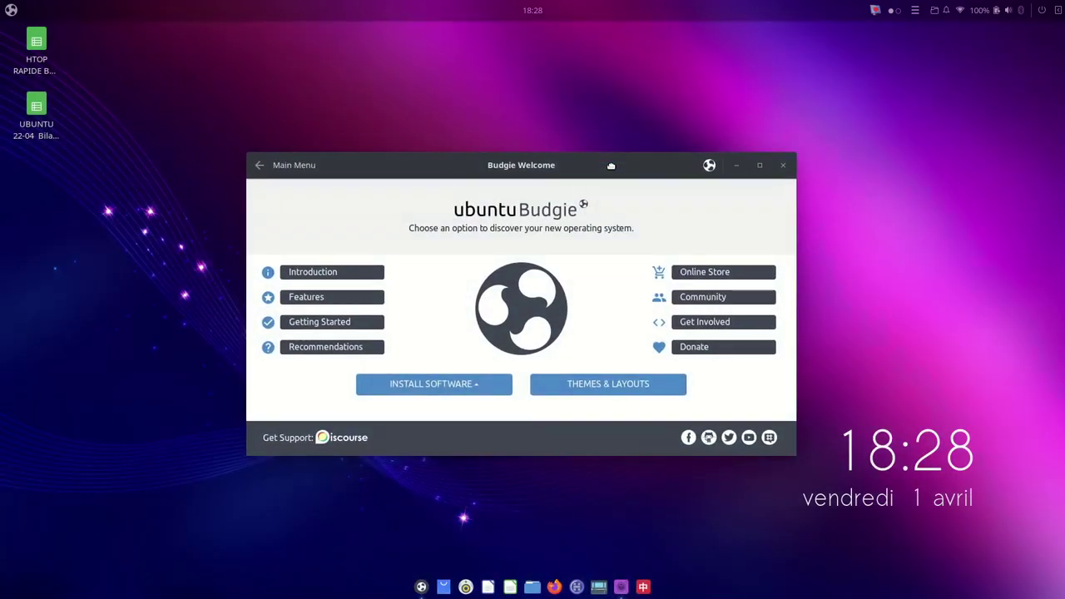
{"action": "double_click", "coordinate": [611, 166]}
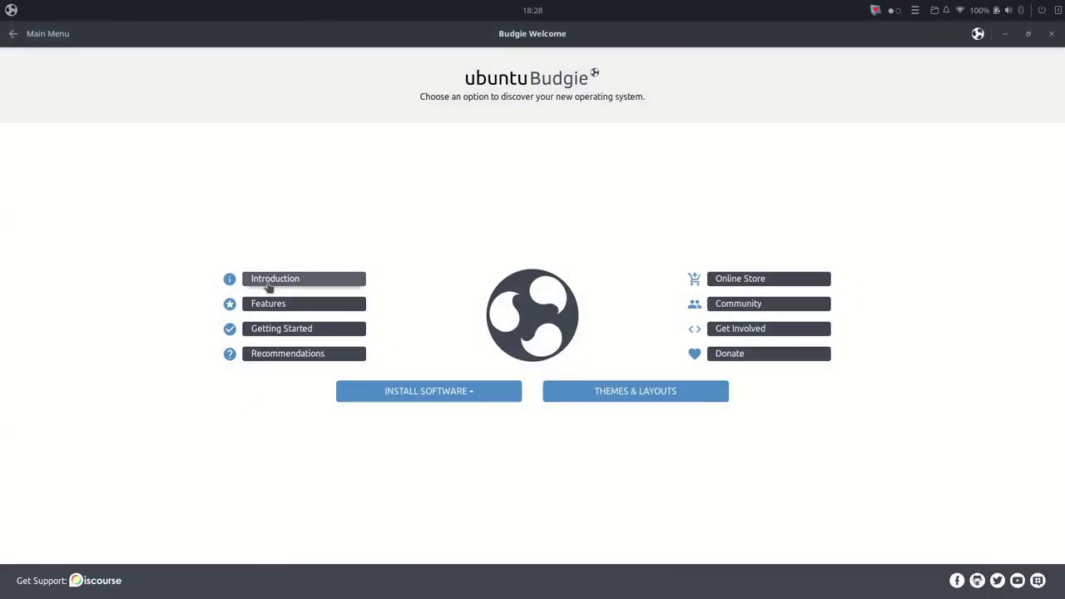
{"action": "left_click", "coordinate": [278, 287]}
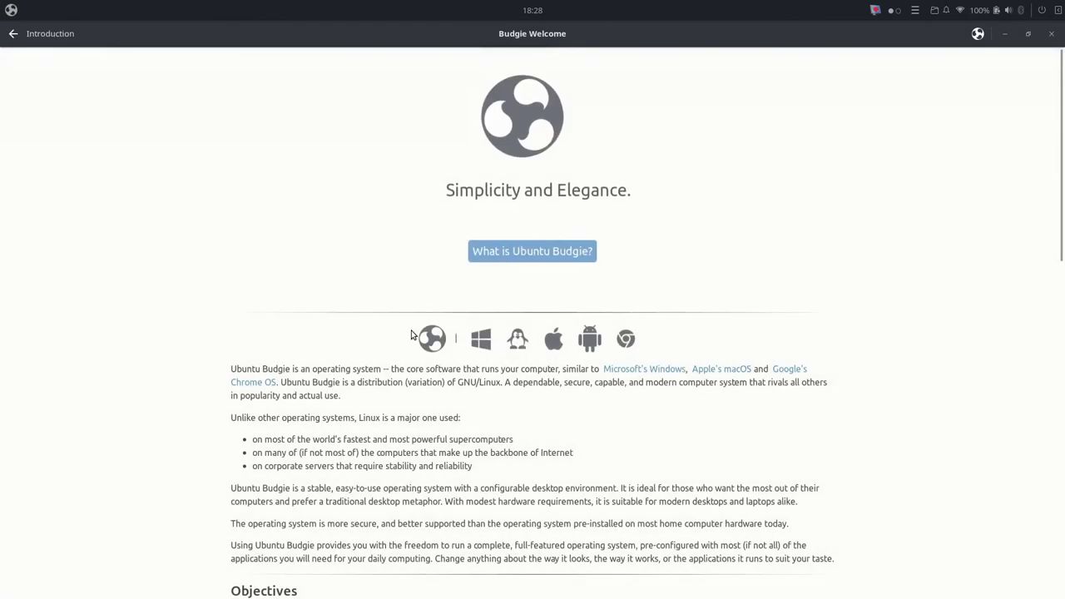
{"action": "scroll", "coordinate": [471, 366], "scroll_direction": "down", "scroll_amount": 5}
{"action": "scroll", "coordinate": [467, 380], "scroll_direction": "down", "scroll_amount": 3}
{"action": "scroll", "coordinate": [468, 379], "scroll_direction": "up", "scroll_amount": 8}
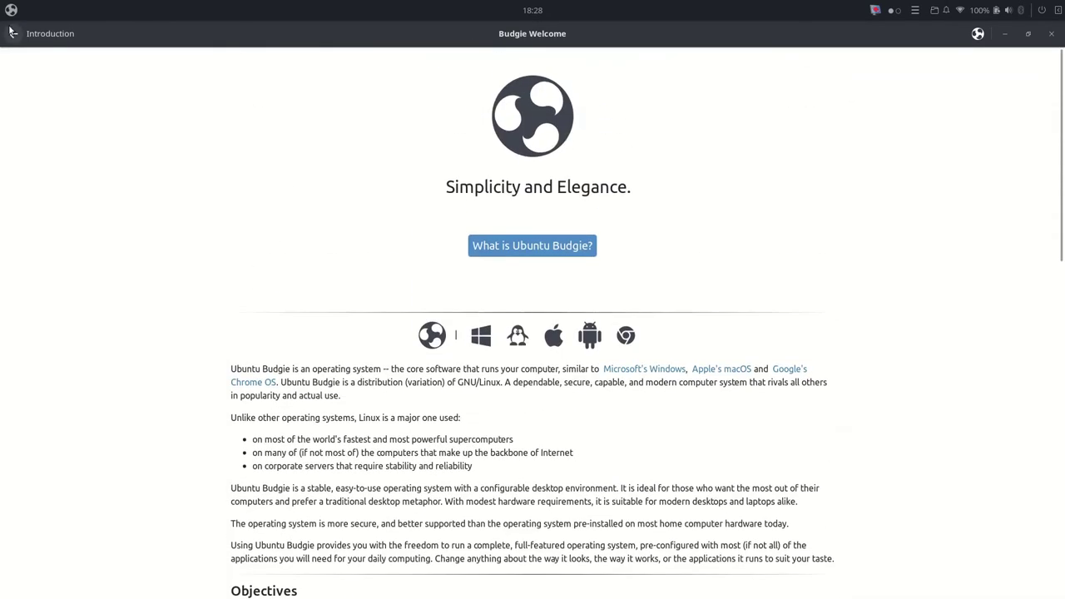
{"action": "left_click", "coordinate": [10, 9]}
Step: Search 'langue', pick Français as system language, close the settings, and return Welcome to Main Menu
{"action": "type", "text": "l"}
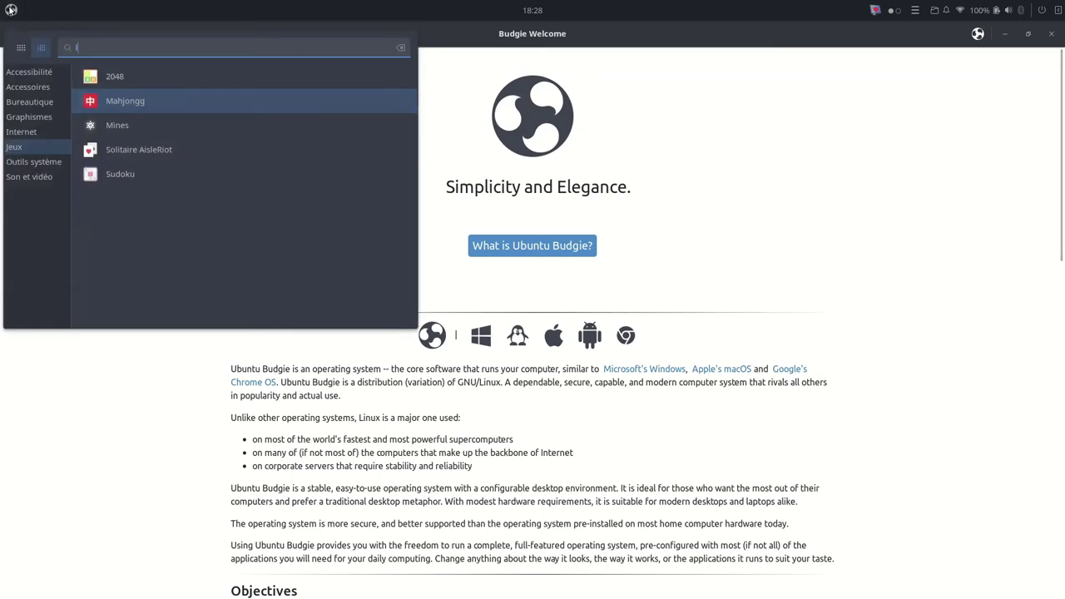
{"action": "type", "text": "angue"}
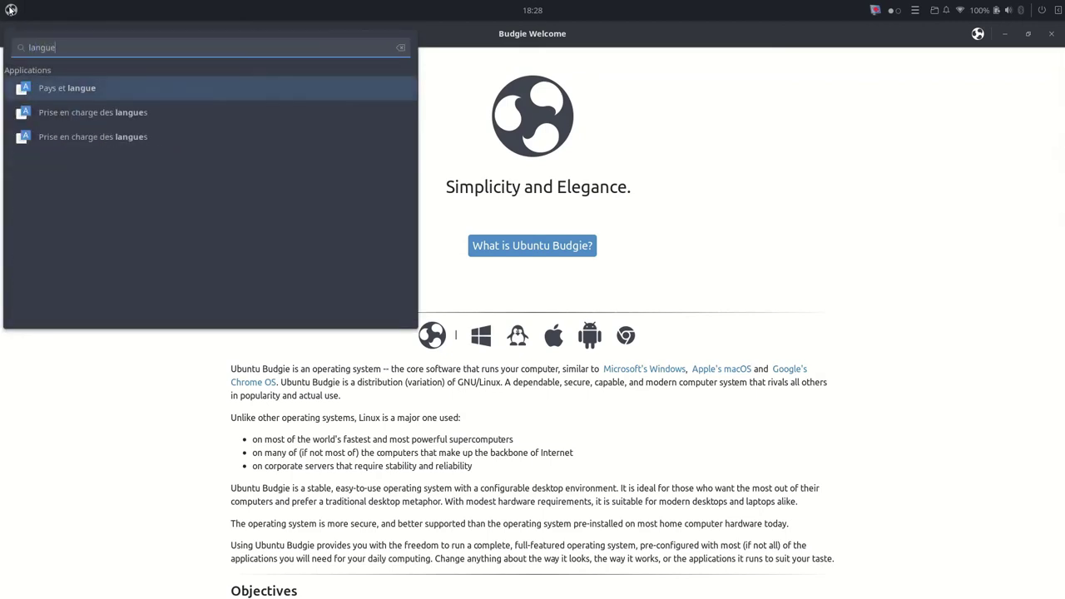
{"action": "left_click", "coordinate": [99, 90]}
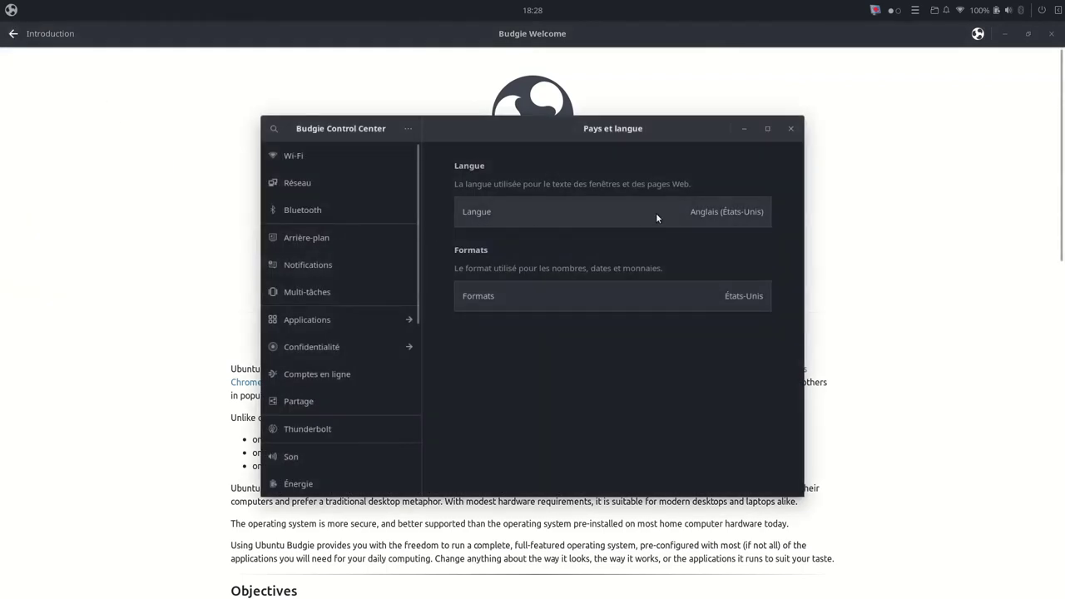
{"action": "left_click", "coordinate": [657, 214]}
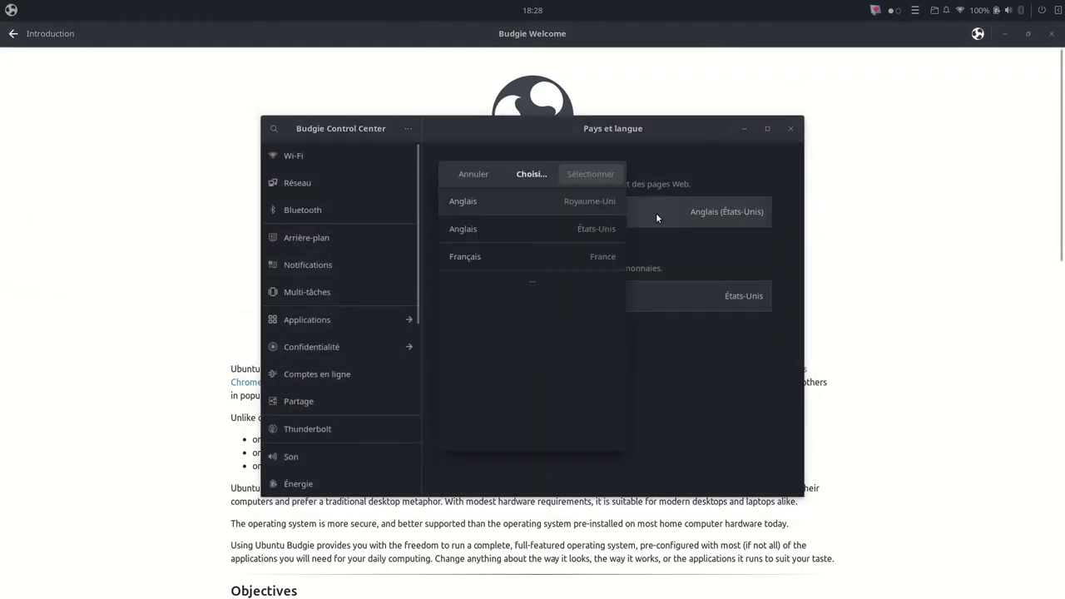
{"action": "left_click", "coordinate": [578, 258]}
{"action": "left_click", "coordinate": [584, 175]}
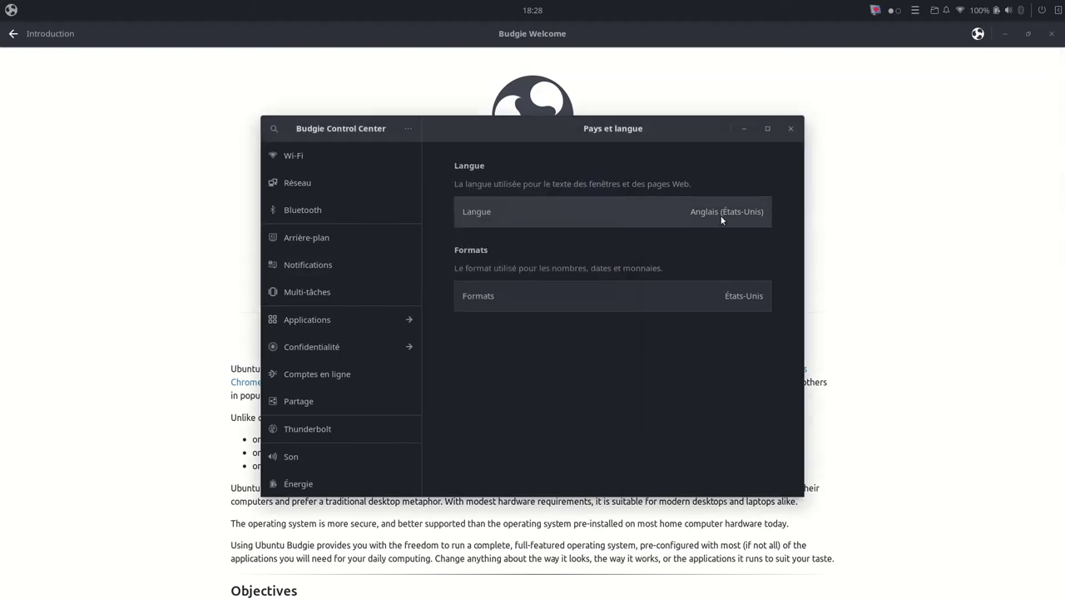
{"action": "left_click", "coordinate": [791, 130]}
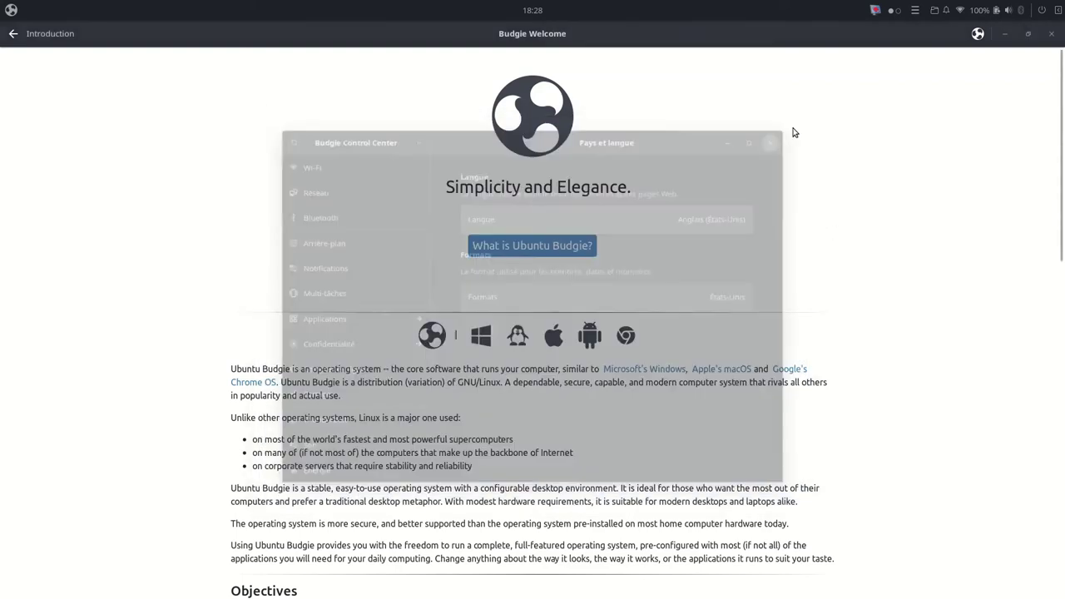
{"action": "left_click", "coordinate": [13, 34]}
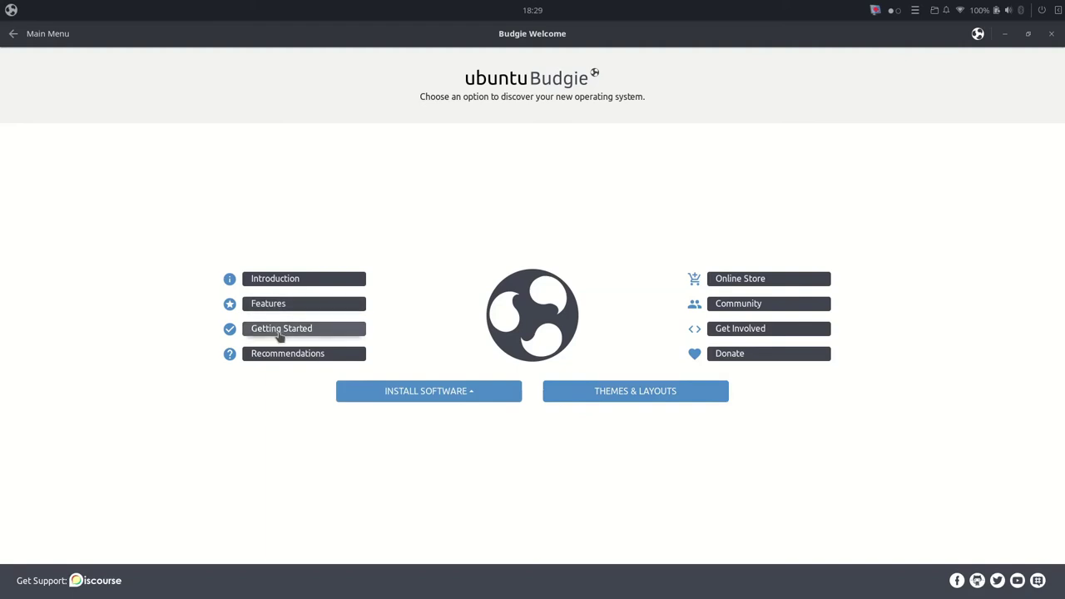
Step: In Getting Started, look through the Browser Ballot page, then switch to Updates & Extras
{"action": "left_click", "coordinate": [278, 338]}
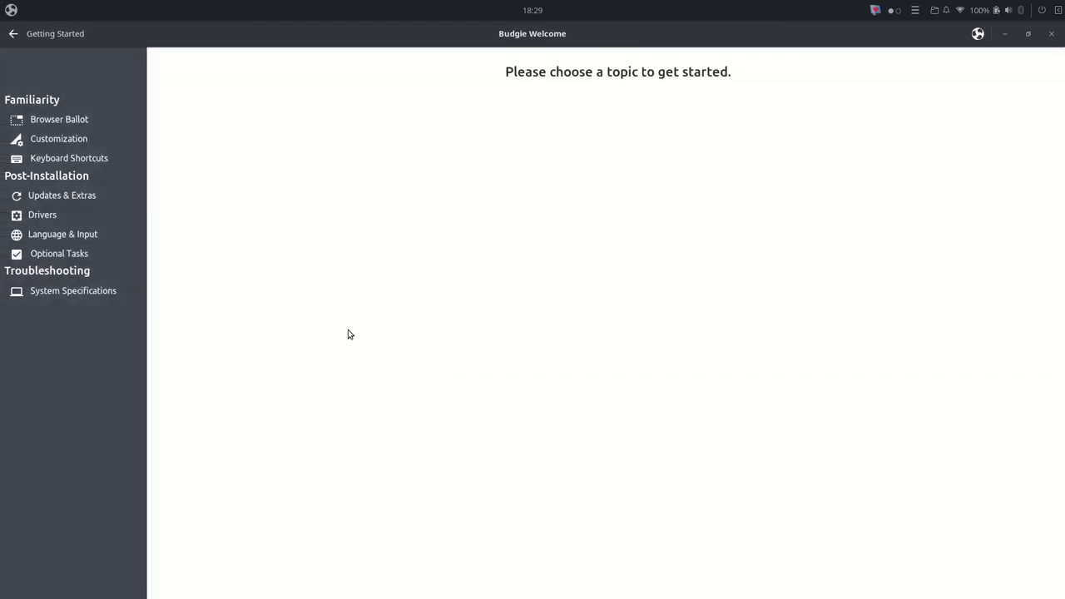
{"action": "left_click", "coordinate": [52, 123]}
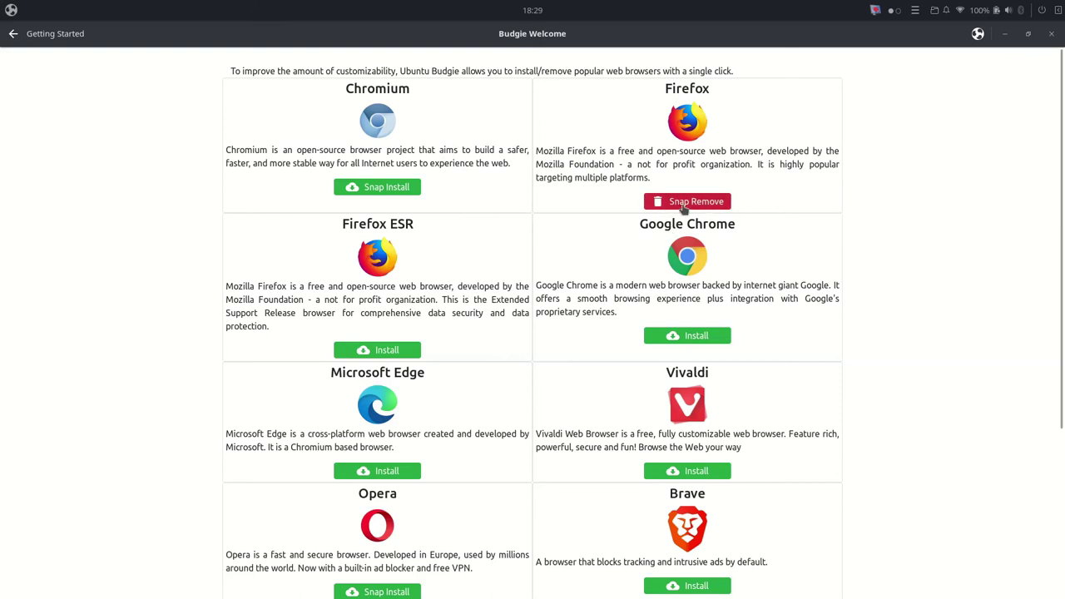
{"action": "scroll", "coordinate": [801, 257], "scroll_direction": "down", "scroll_amount": 5}
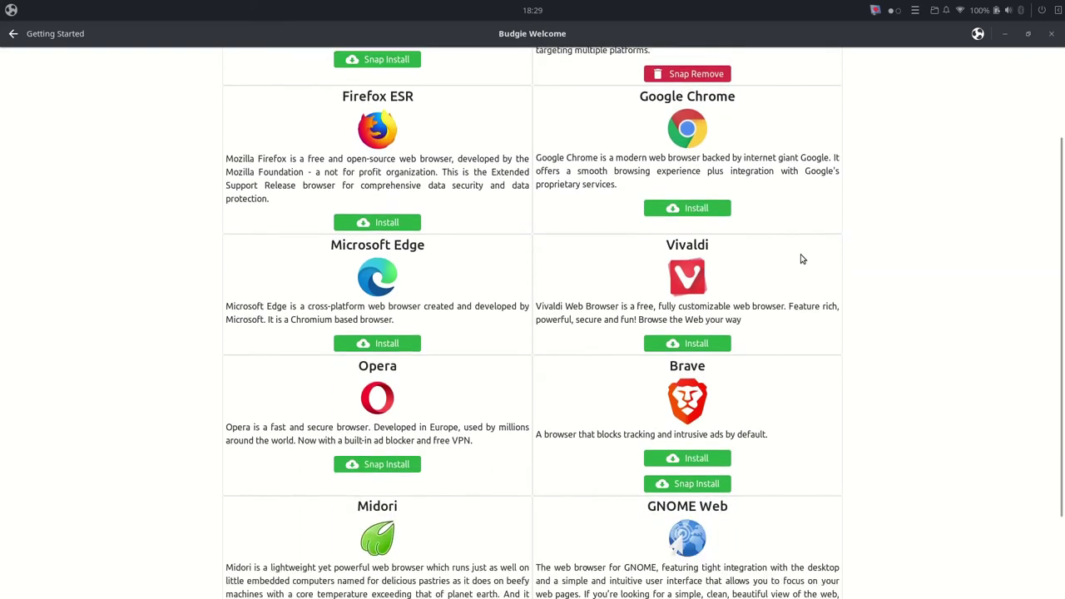
{"action": "scroll", "coordinate": [801, 260], "scroll_direction": "up", "scroll_amount": 5}
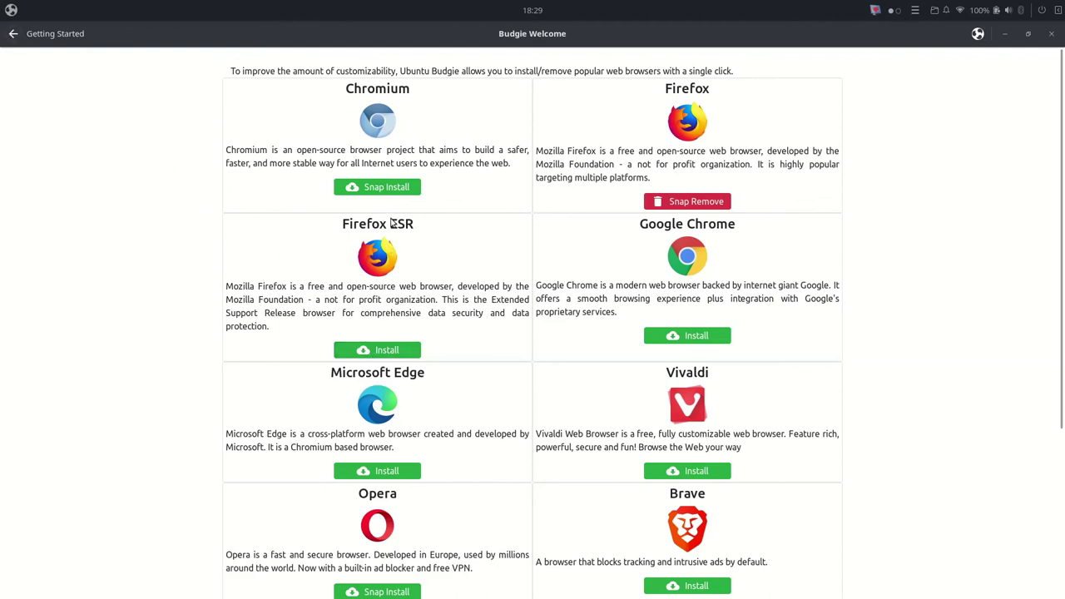
{"action": "left_click", "coordinate": [13, 34]}
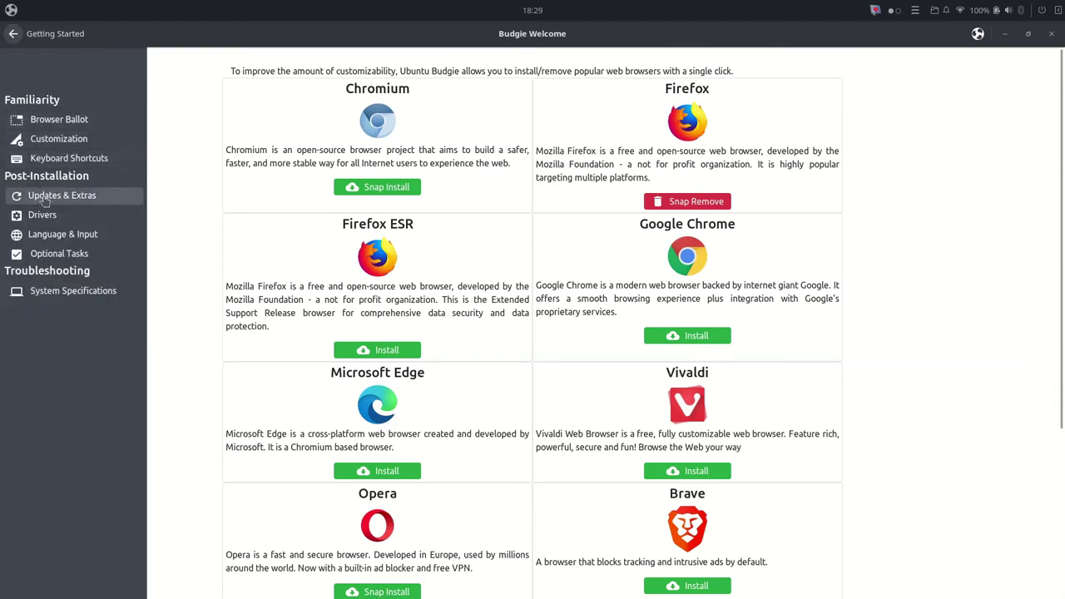
{"action": "left_click", "coordinate": [46, 199]}
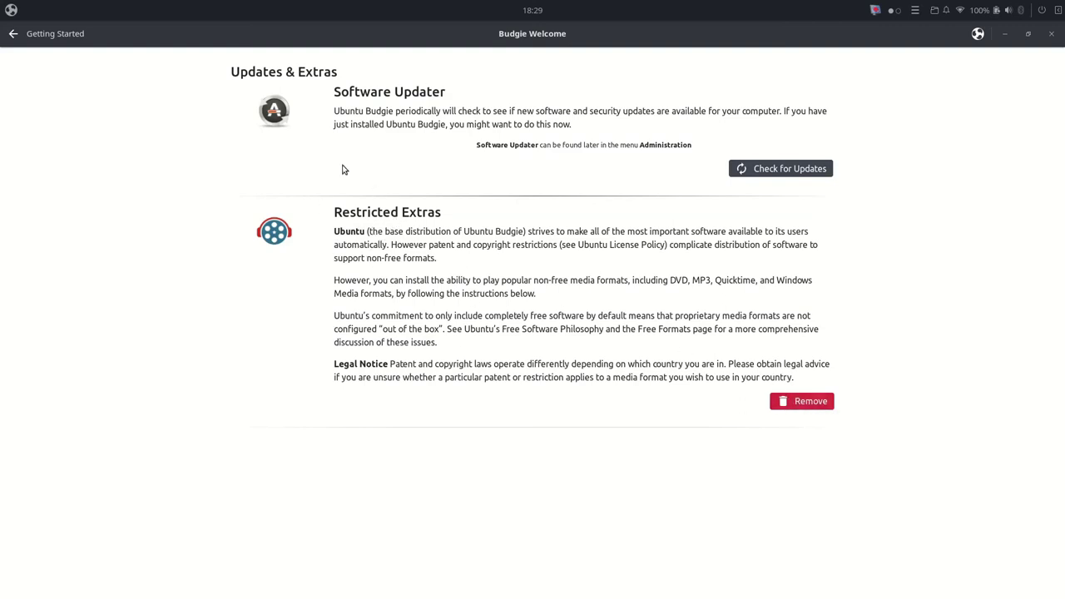
Step: Visit Language & Input, open and close Language Support, then view System Specifications
{"action": "left_click", "coordinate": [12, 34]}
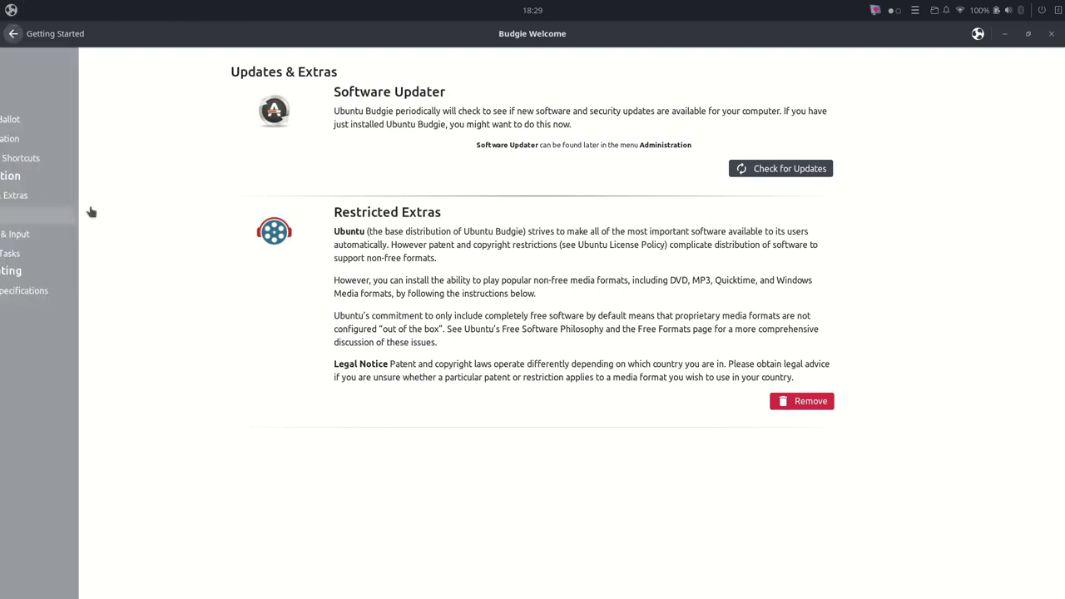
{"action": "left_click", "coordinate": [56, 238]}
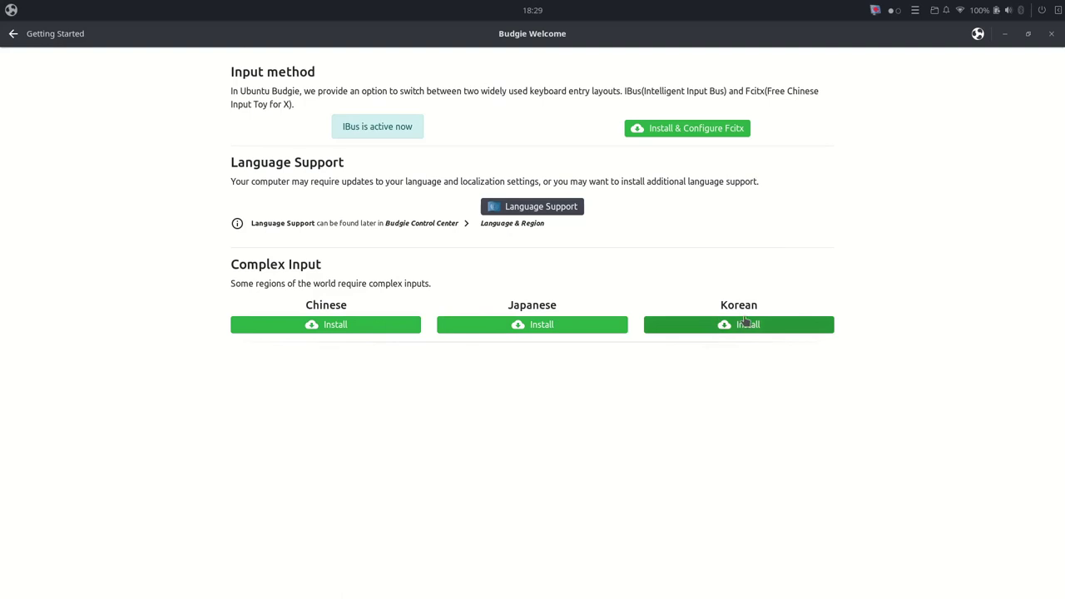
{"action": "left_click", "coordinate": [565, 211]}
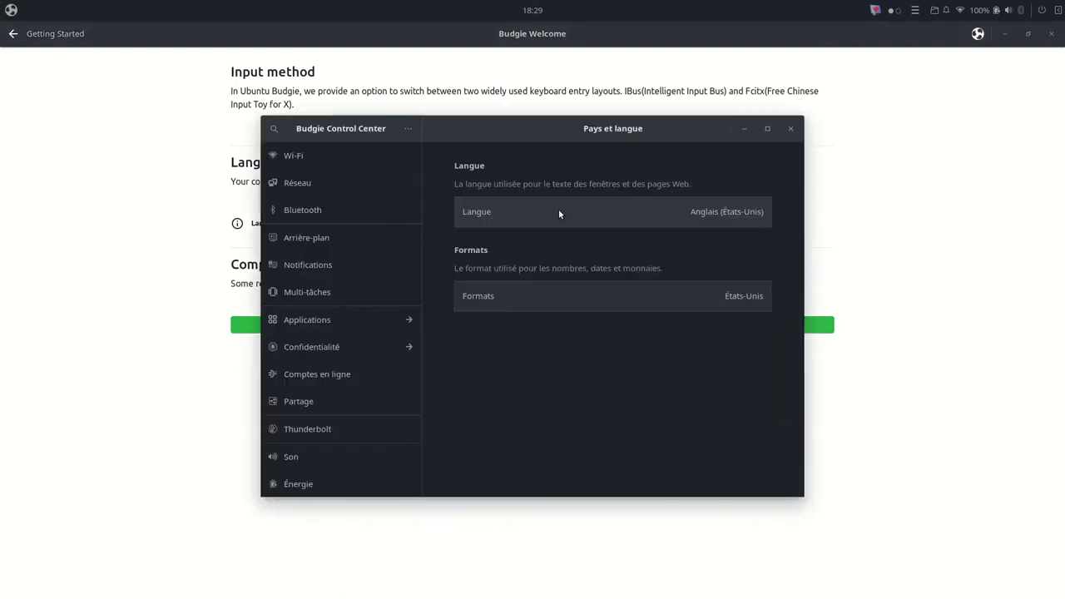
{"action": "left_click", "coordinate": [790, 130]}
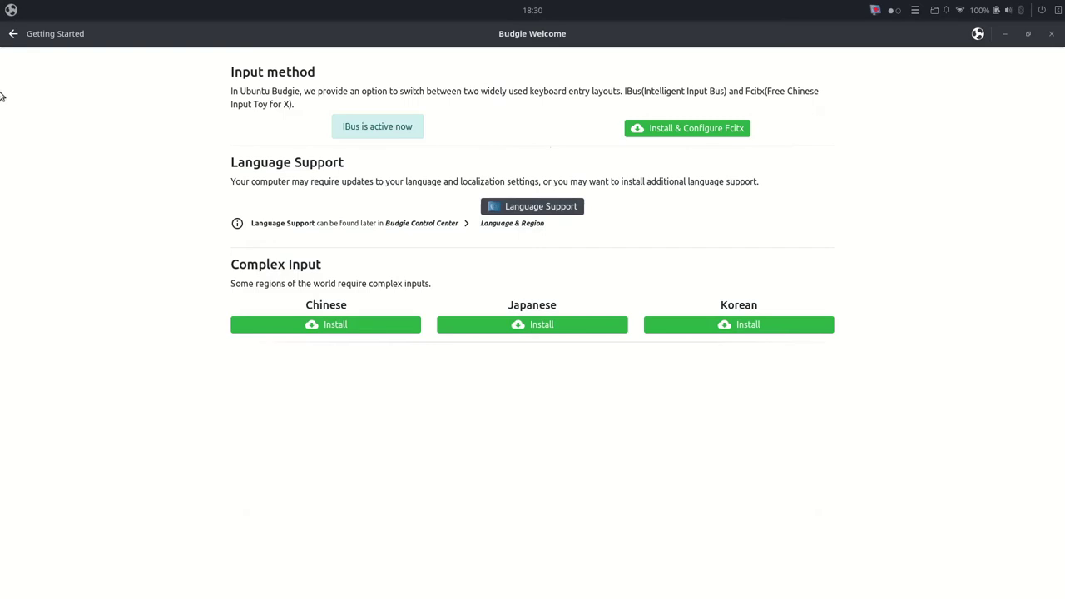
{"action": "left_click", "coordinate": [13, 33]}
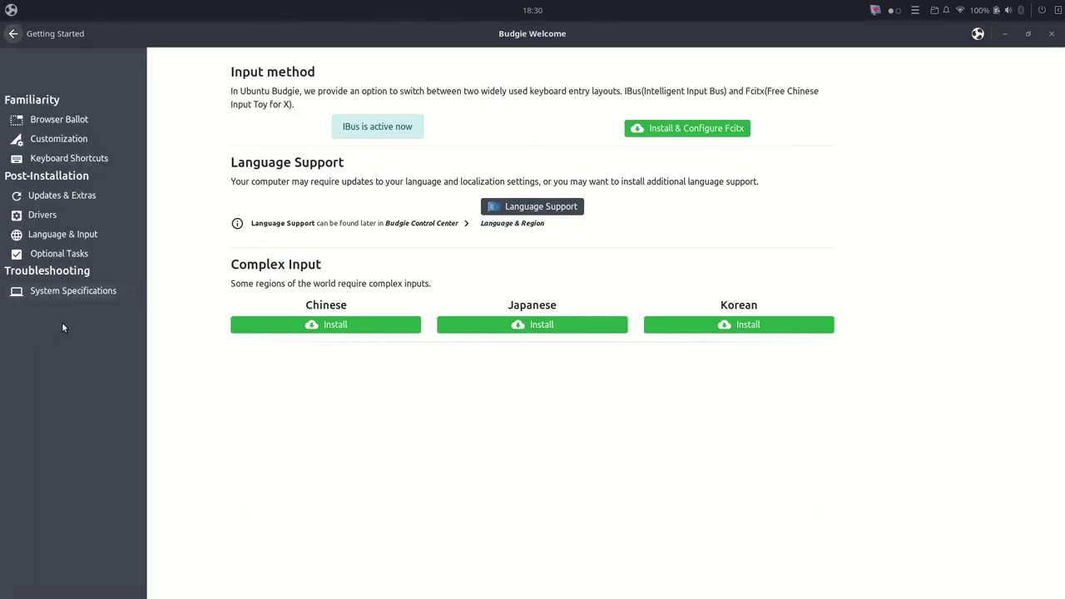
{"action": "left_click", "coordinate": [29, 295]}
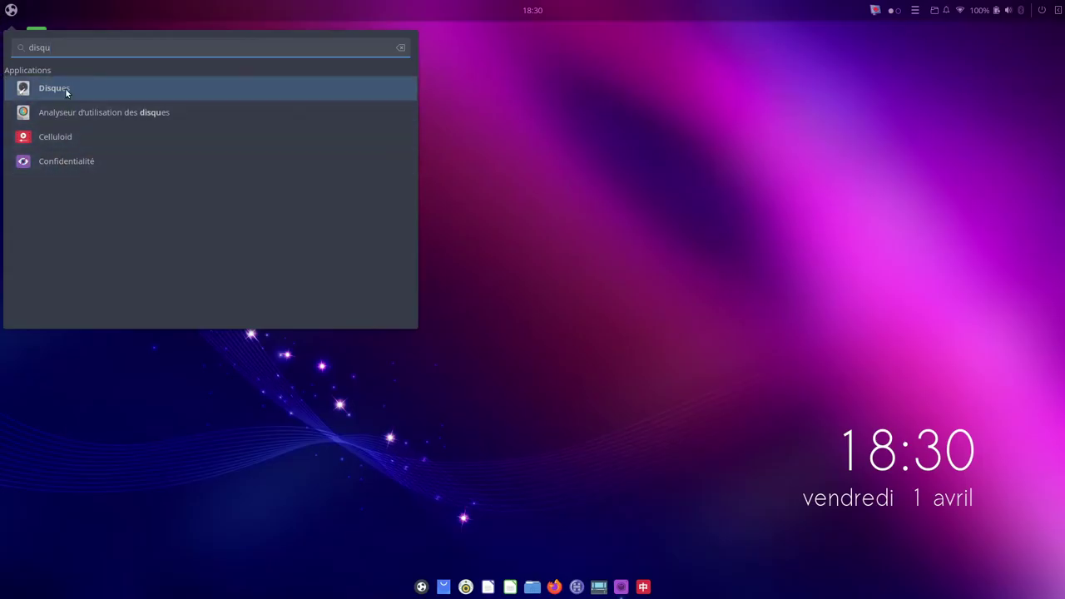
Step: Launch Disques, select the 500 GB Disk and maximize the window
{"action": "left_click", "coordinate": [65, 88]}
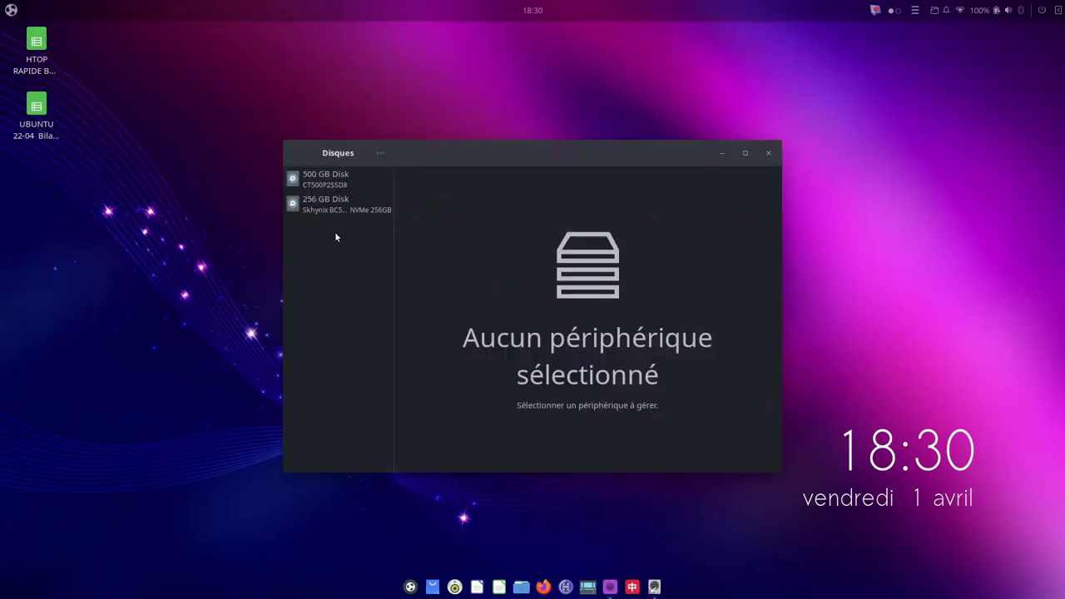
{"action": "left_click", "coordinate": [323, 182]}
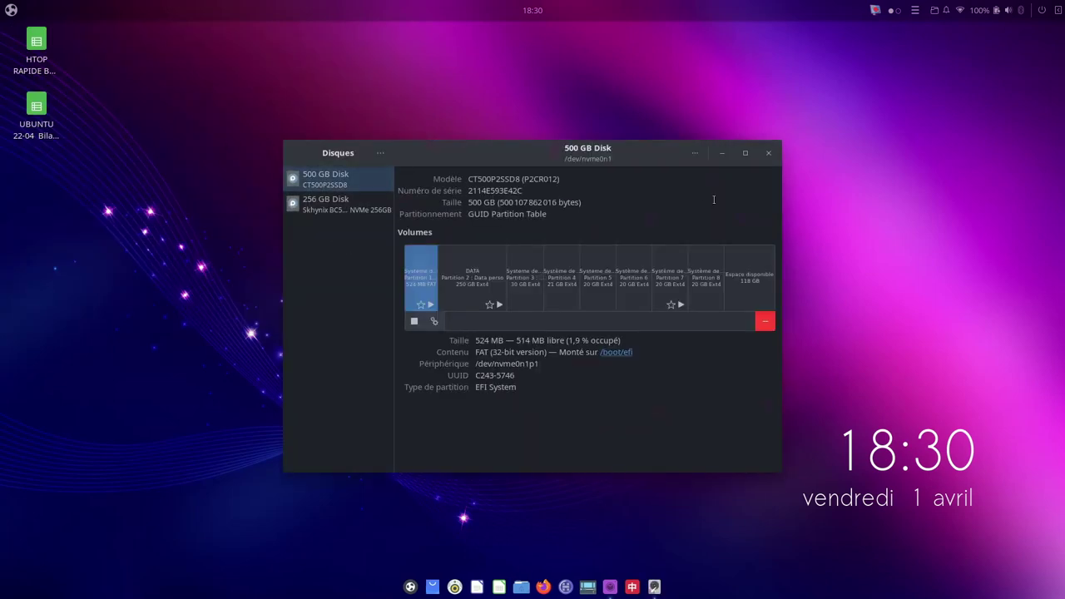
{"action": "left_click", "coordinate": [746, 154]}
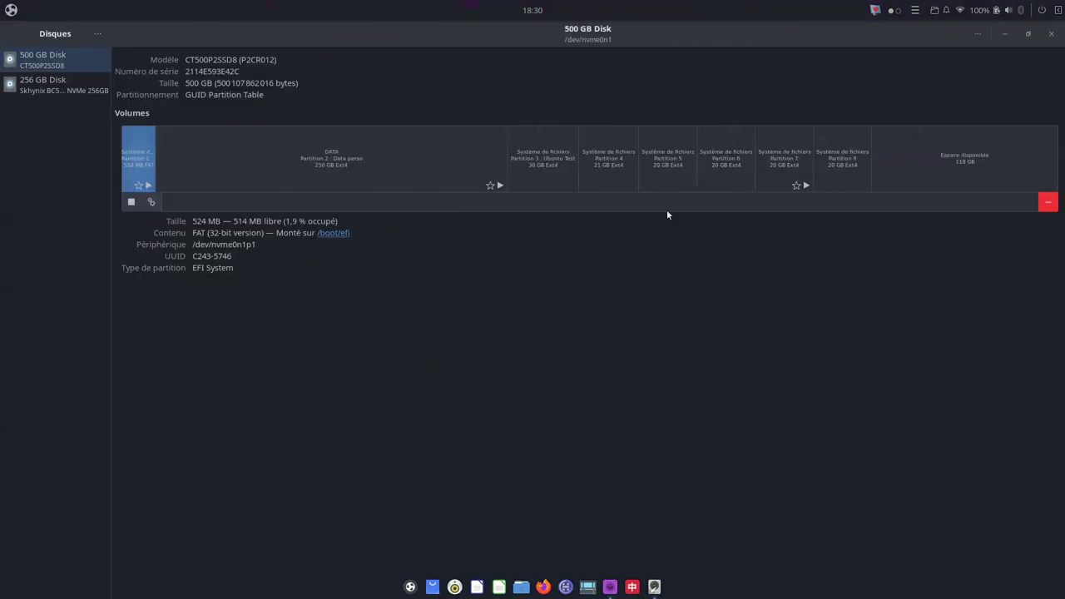
Step: Inspect details of Partitions 3 through 7, the EFI Partition 1, and Partition 8
{"action": "left_click", "coordinate": [541, 159]}
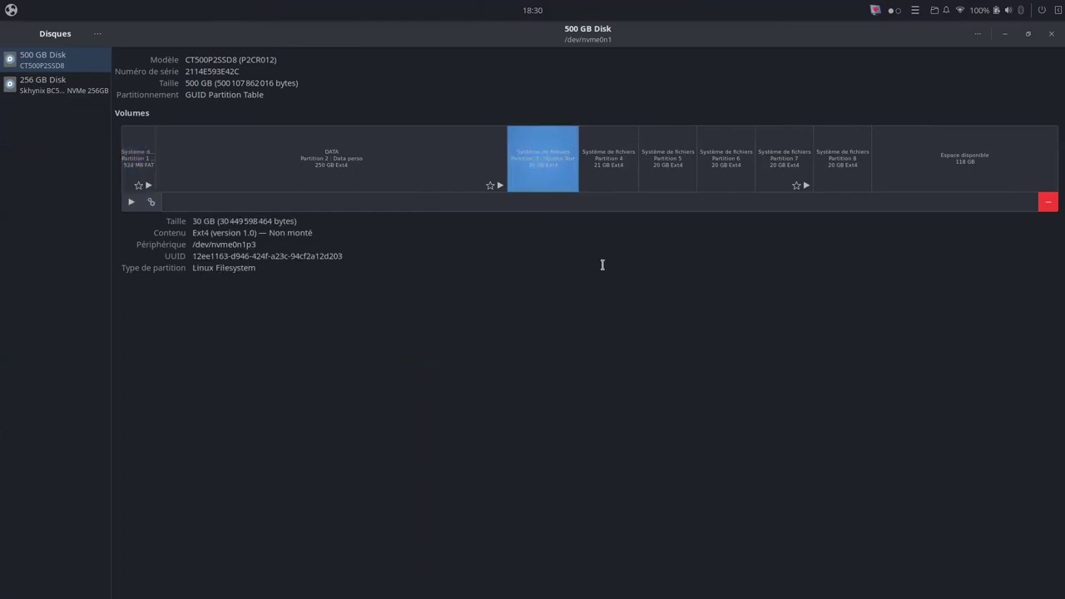
{"action": "left_click", "coordinate": [603, 179]}
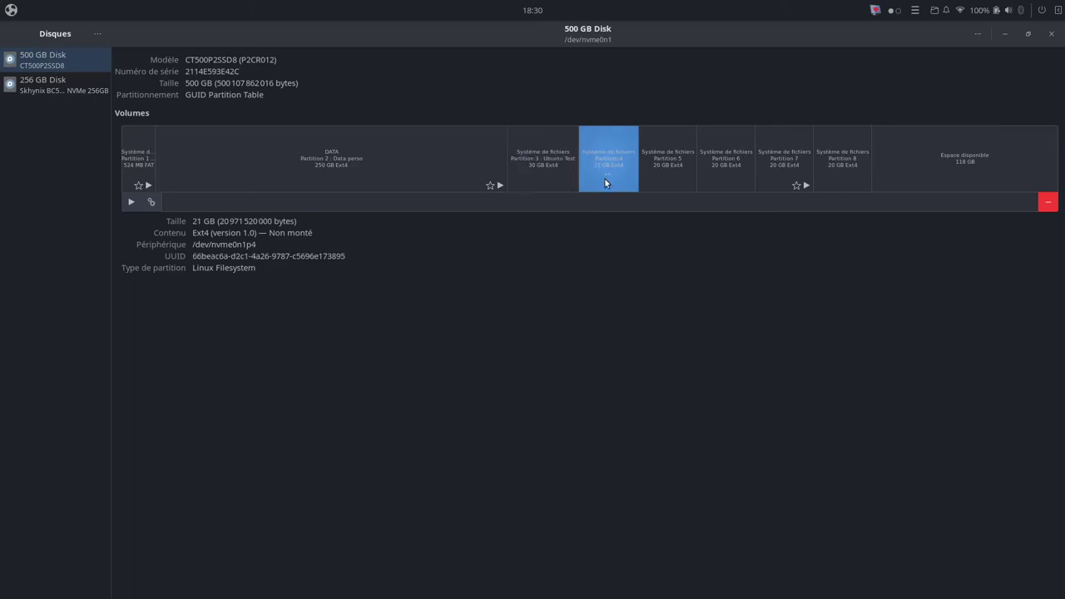
{"action": "left_click", "coordinate": [675, 173]}
{"action": "left_click", "coordinate": [725, 170]}
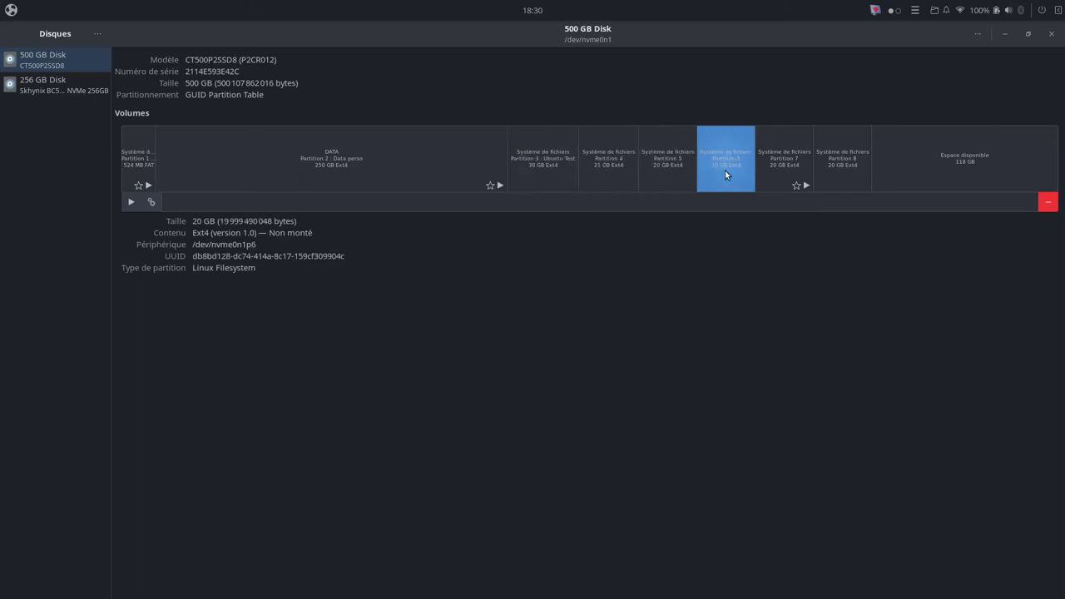
{"action": "left_click", "coordinate": [791, 155]}
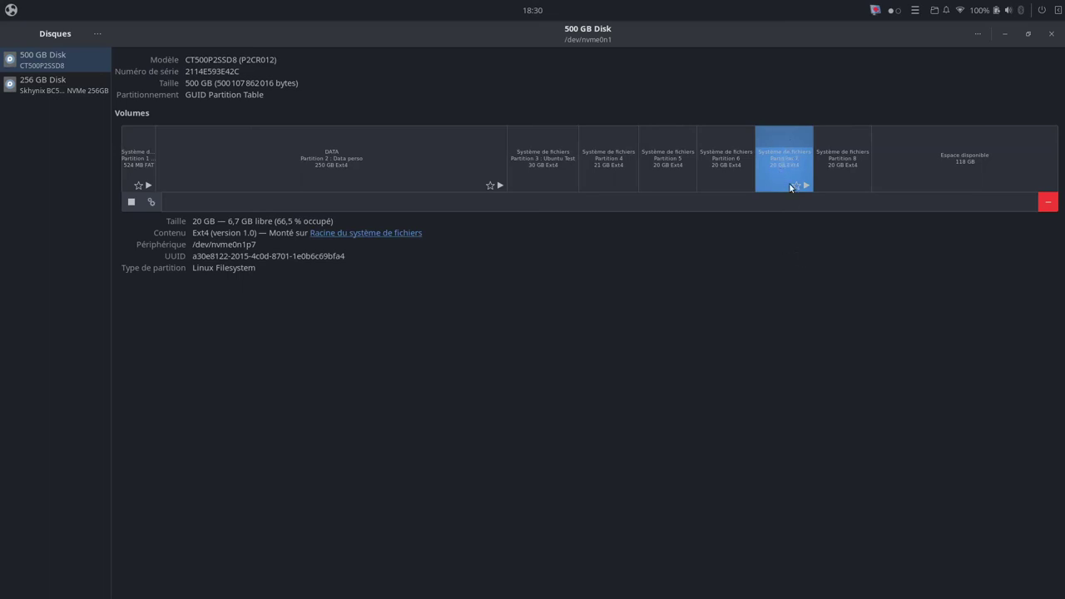
{"action": "left_click", "coordinate": [130, 160]}
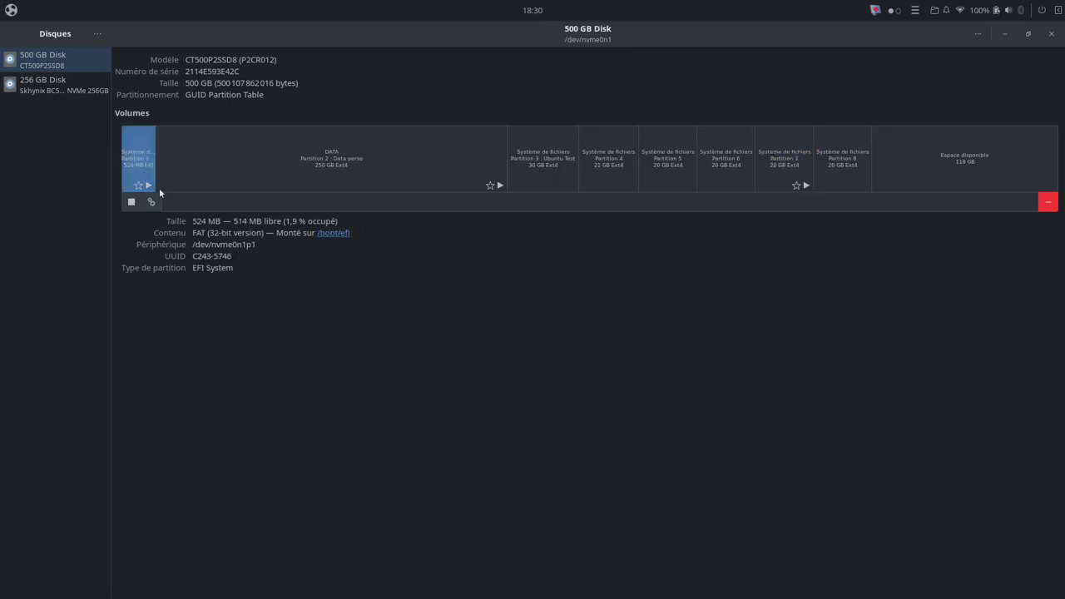
{"action": "left_click", "coordinate": [842, 163]}
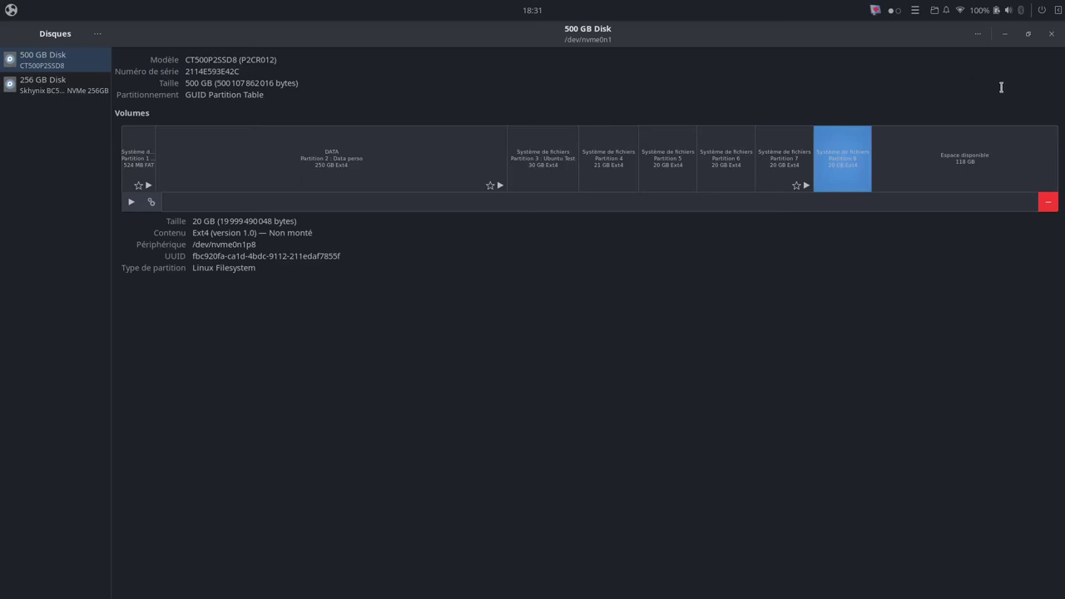
Step: Close Disques, highlight the 17.140s boot time in Tilix, and open the HTOP RAPIDE Kubuntu 22 spreadsheet
{"action": "left_click", "coordinate": [1051, 34]}
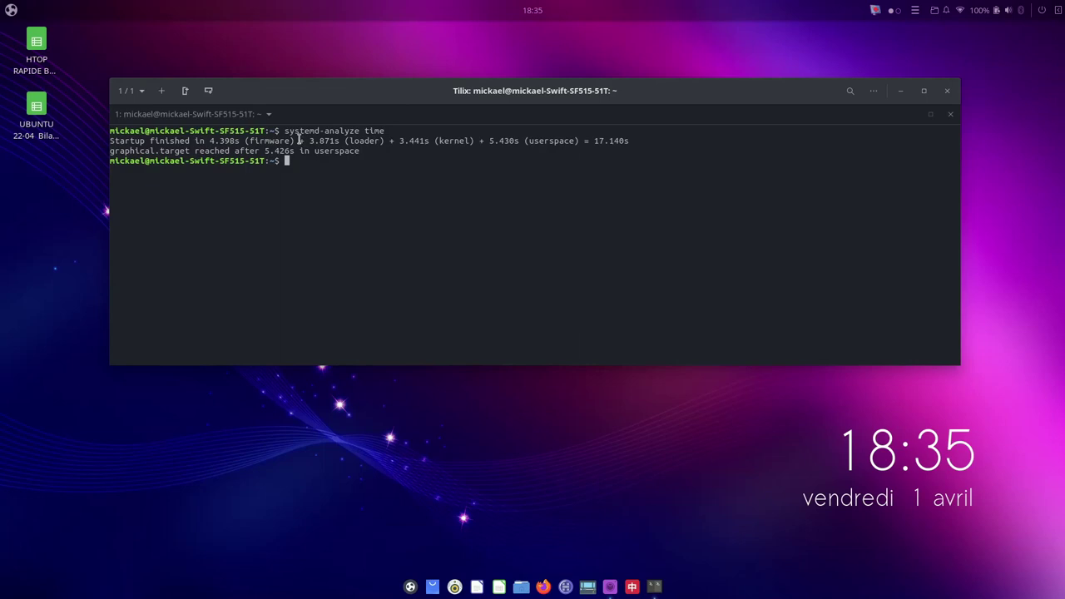
{"action": "left_click_drag", "start_coordinate": [304, 131], "coordinate": [380, 157]}
{"action": "left_click_drag", "start_coordinate": [594, 141], "coordinate": [632, 145]}
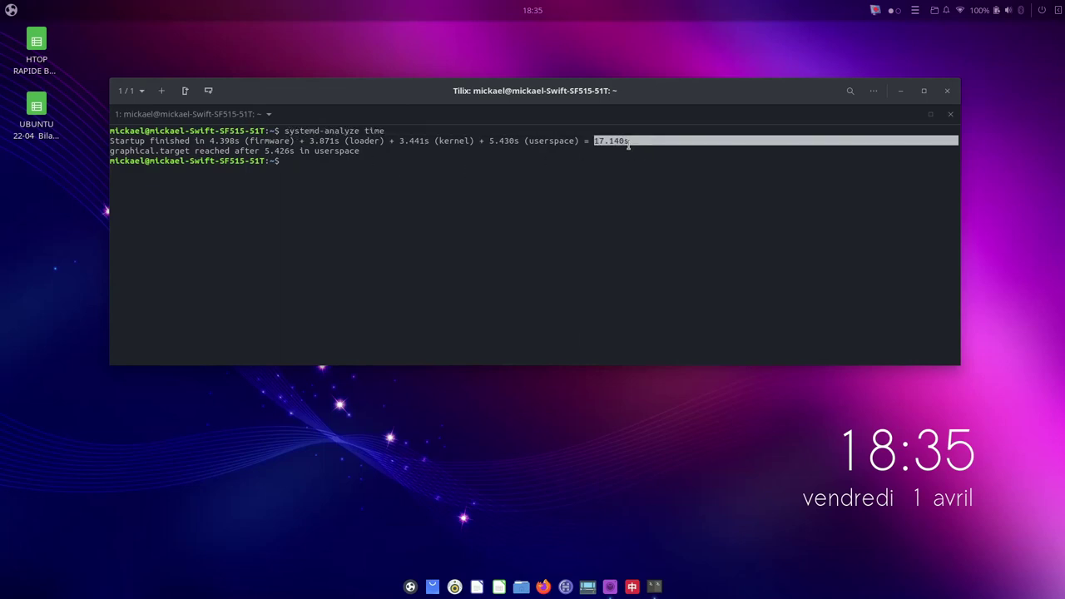
{"action": "left_click", "coordinate": [629, 144]}
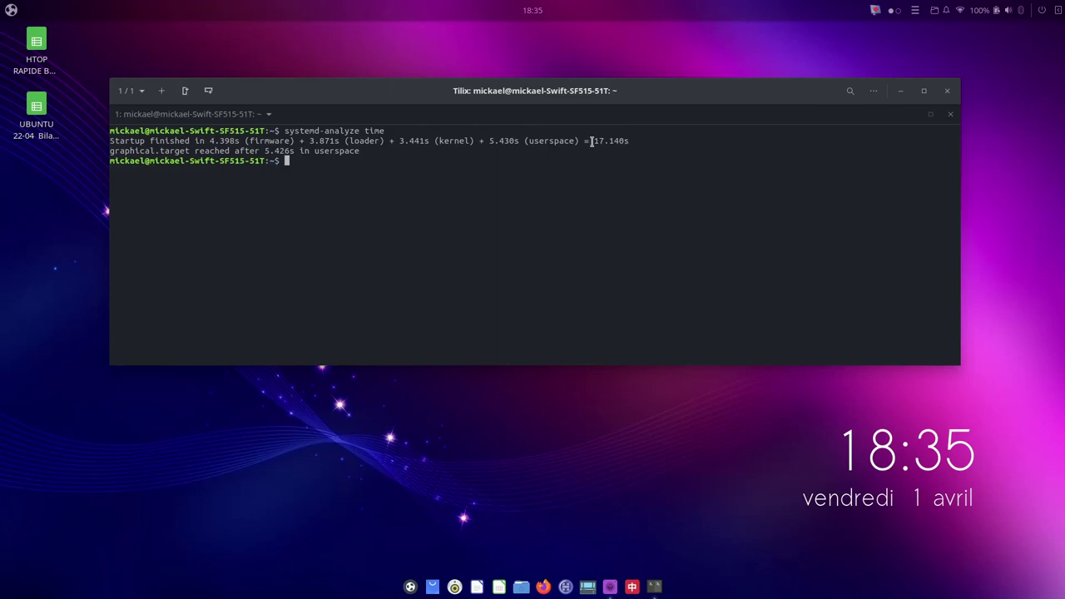
{"action": "left_click_drag", "start_coordinate": [591, 142], "coordinate": [630, 151]}
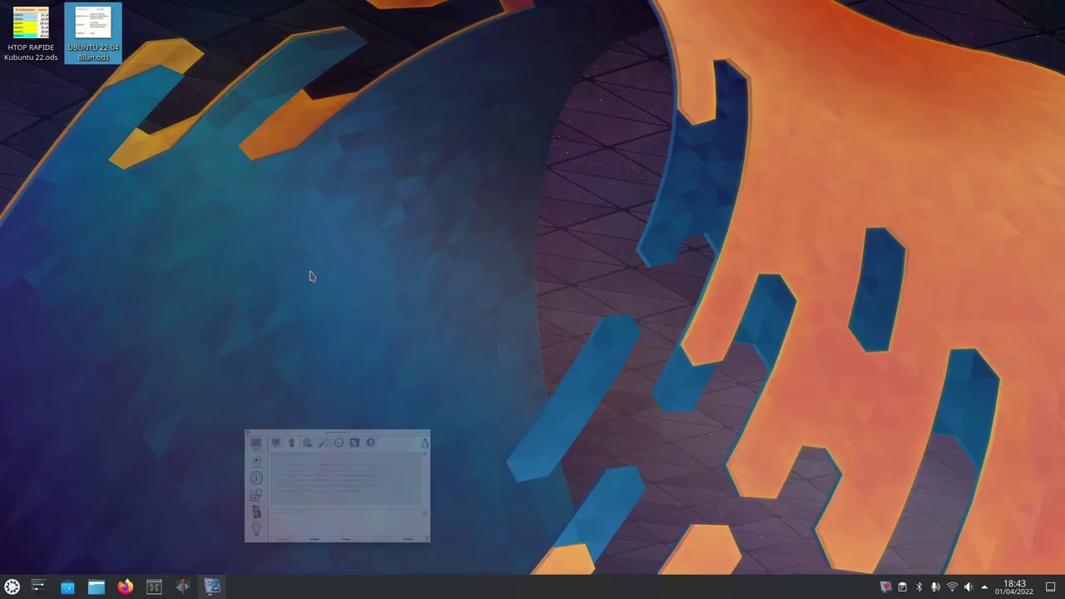
{"action": "left_click", "coordinate": [32, 39]}
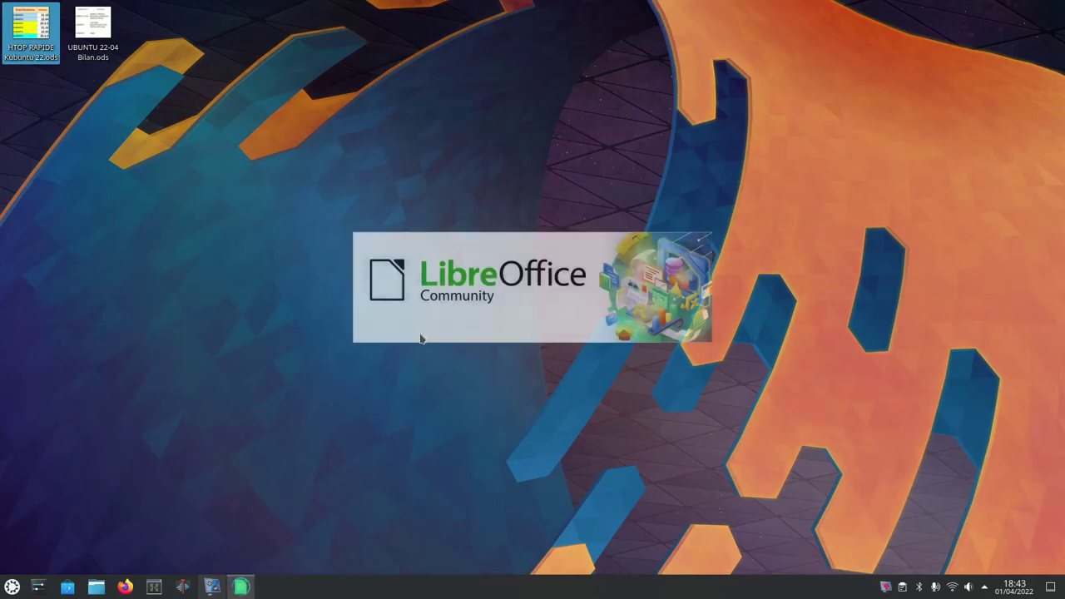
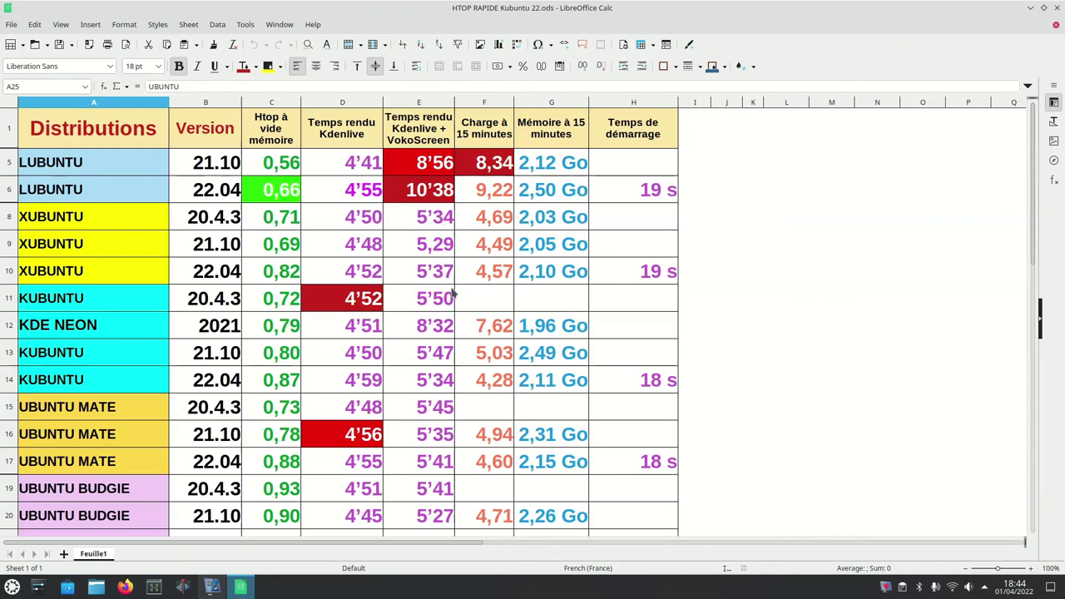
Step: Scroll the HTOP RAPIDE Kubuntu 22.ods benchmark table down to the Ubuntu rows, then close it
{"action": "scroll", "coordinate": [441, 437], "scroll_direction": "down", "scroll_amount": 2}
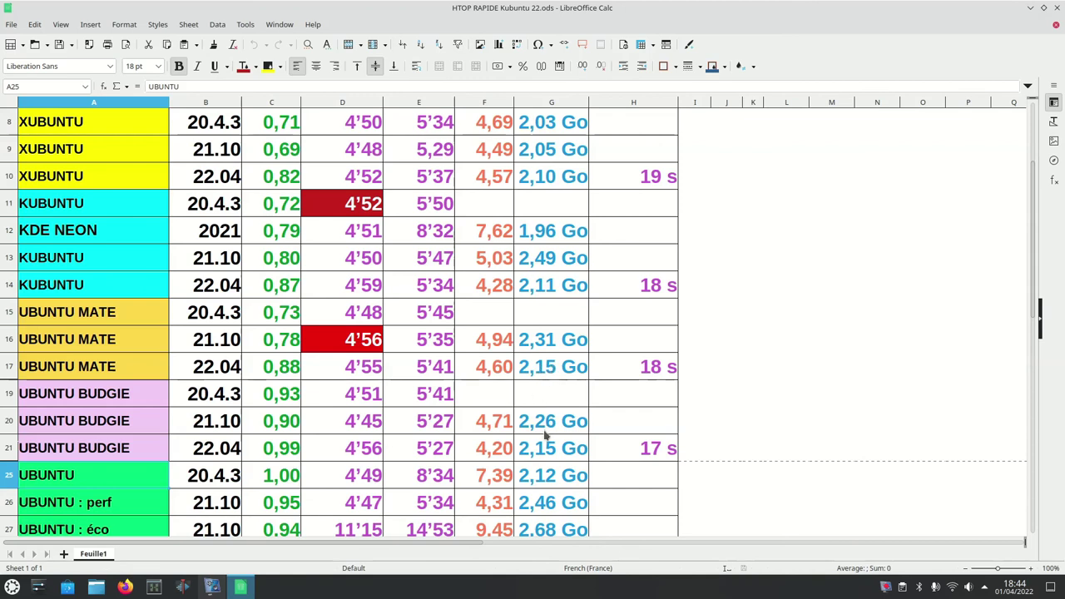
{"action": "scroll", "coordinate": [539, 446], "scroll_direction": "down", "scroll_amount": 1}
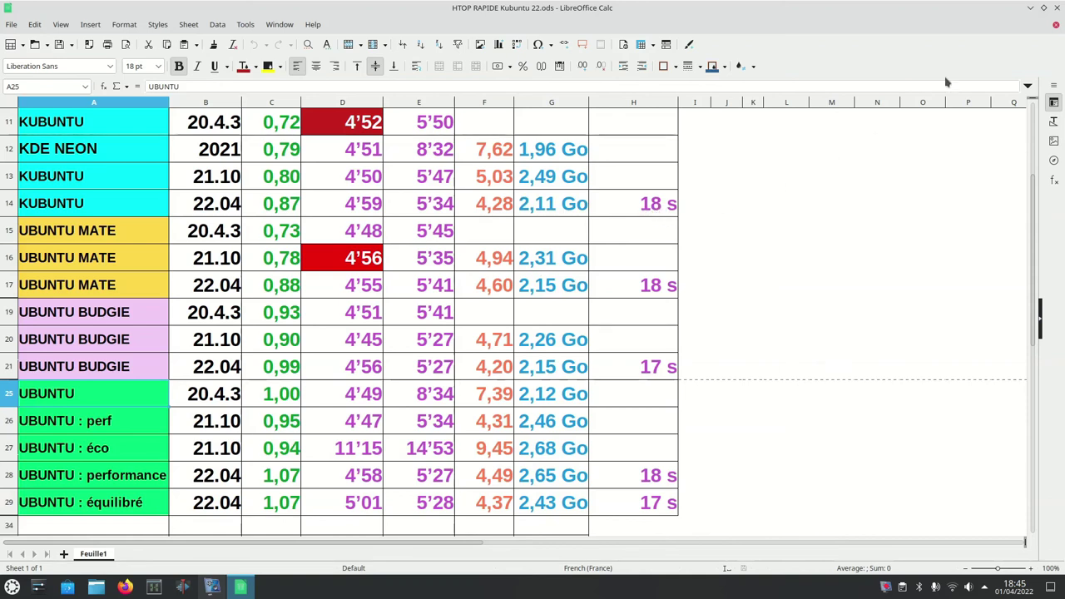
{"action": "left_click", "coordinate": [1056, 8]}
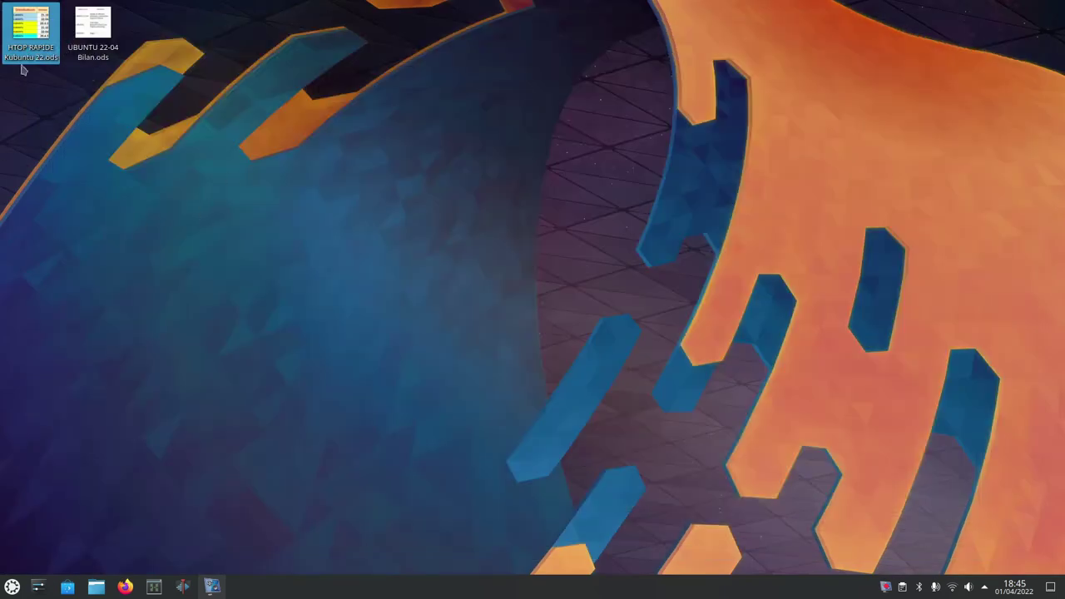
Step: Open UBUNTU 22-04 Bilan.ods from the desktop and scroll down to the KUBUNTU row
{"action": "double_click", "coordinate": [100, 31]}
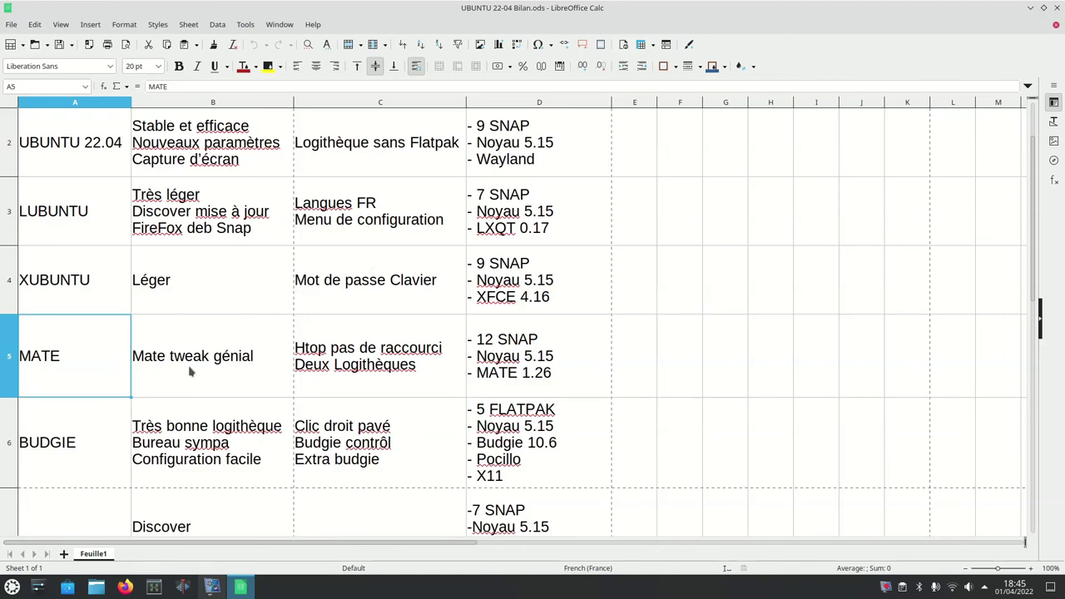
{"action": "scroll", "coordinate": [187, 371], "scroll_direction": "down", "scroll_amount": 1}
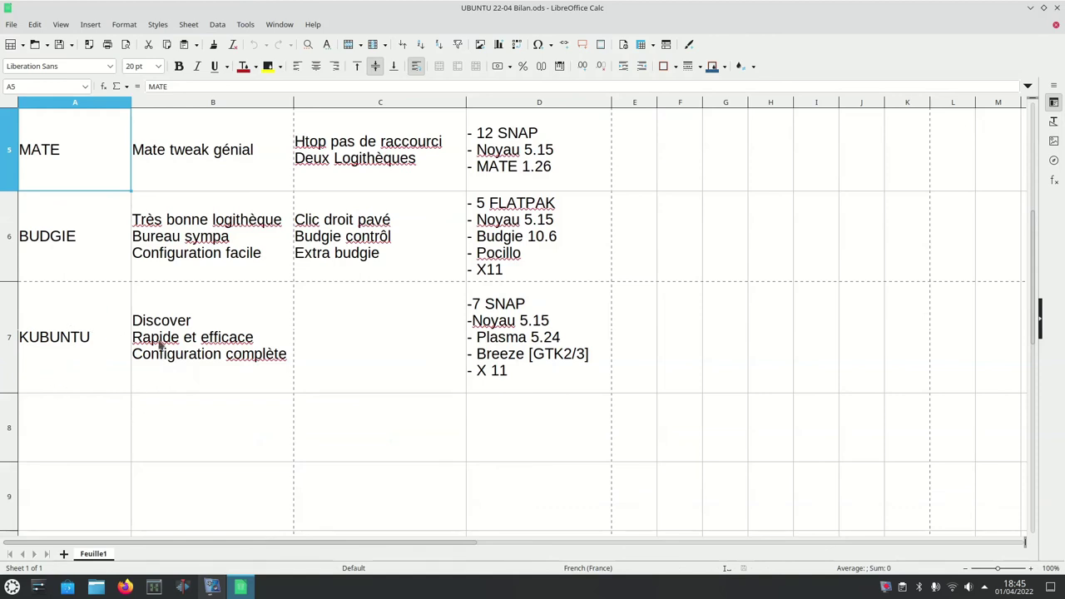
Step: Launch Discover from the application launcher's Système category
{"action": "left_click", "coordinate": [12, 588]}
{"action": "mouse_move", "coordinate": [53, 388]}
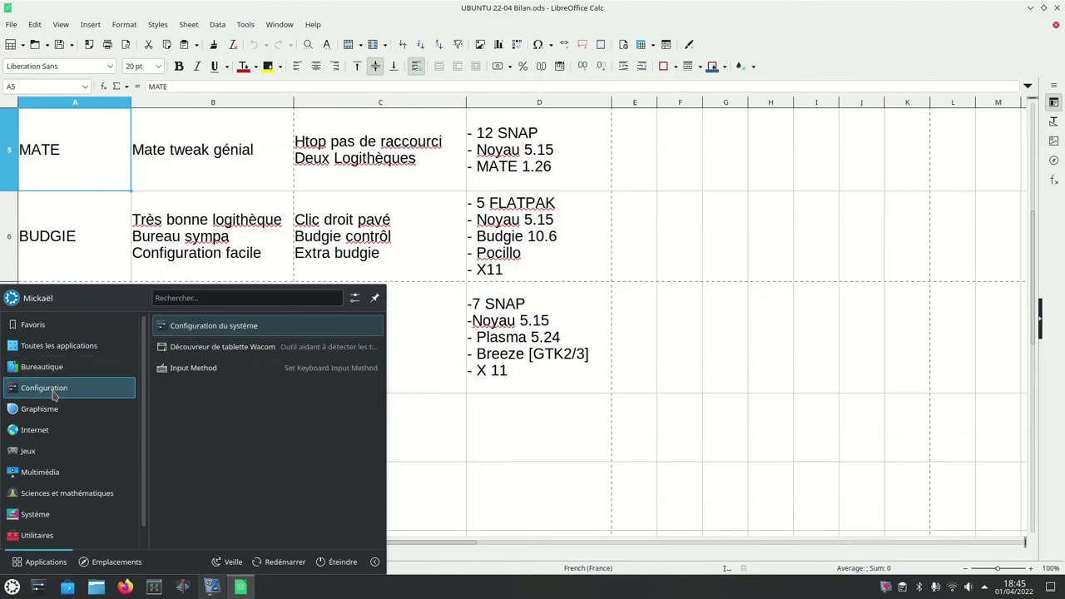
{"action": "mouse_move", "coordinate": [35, 514]}
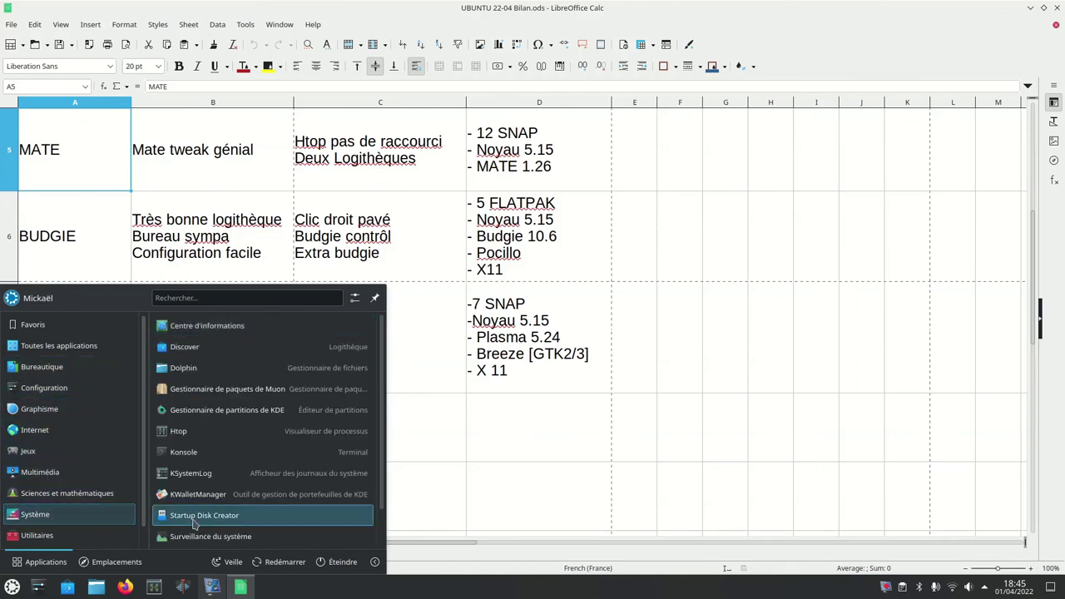
{"action": "left_click", "coordinate": [220, 348]}
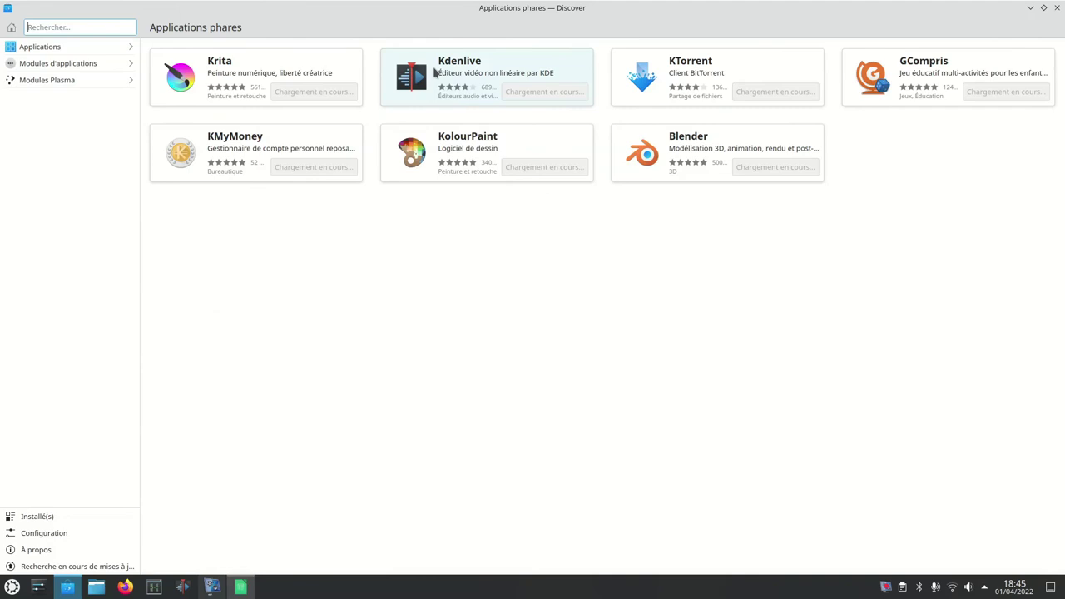
Step: View the Kdenlive details page in Discover, then minimize Discover
{"action": "left_click", "coordinate": [433, 73]}
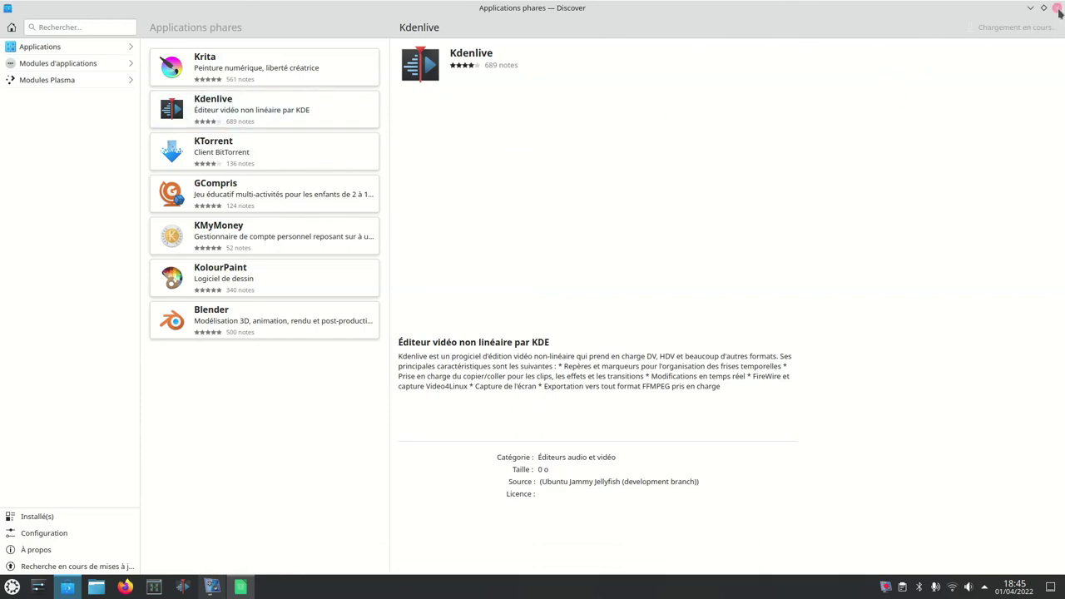
{"action": "left_click", "coordinate": [1030, 8]}
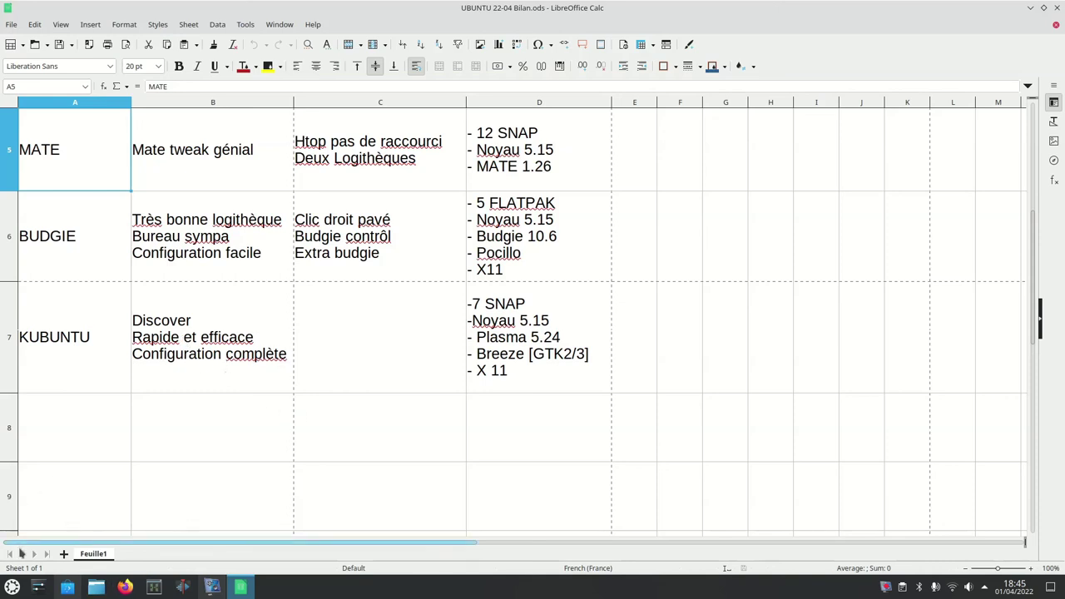
Step: In Paramètres rapides, apply the dark Sombre theme, then apply the light Clair theme again
{"action": "left_click", "coordinate": [37, 587]}
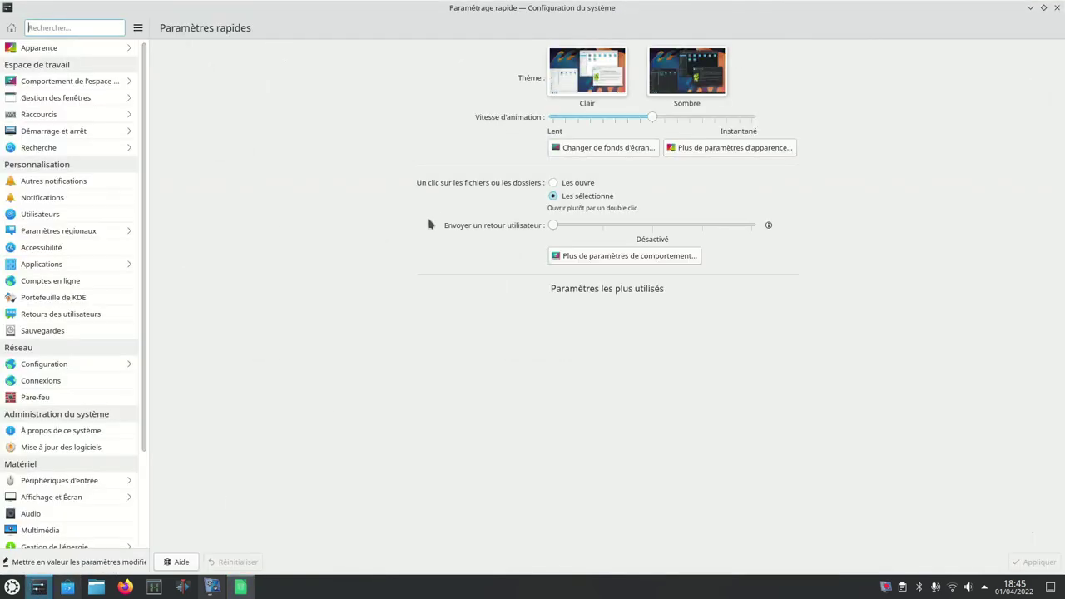
{"action": "left_click", "coordinate": [676, 77]}
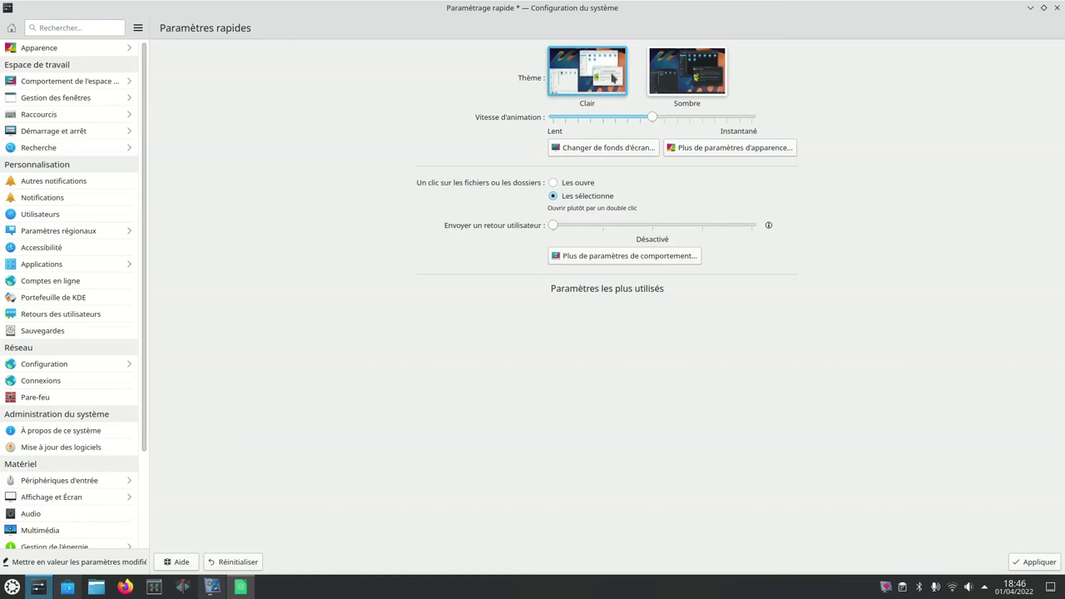
{"action": "left_click", "coordinate": [686, 65]}
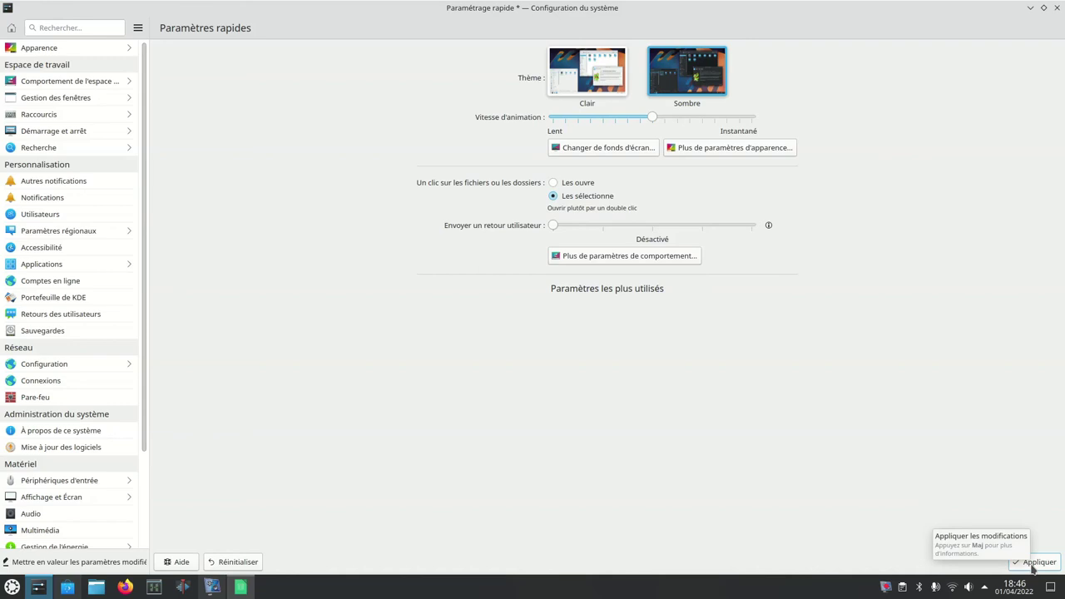
{"action": "left_click", "coordinate": [1032, 564]}
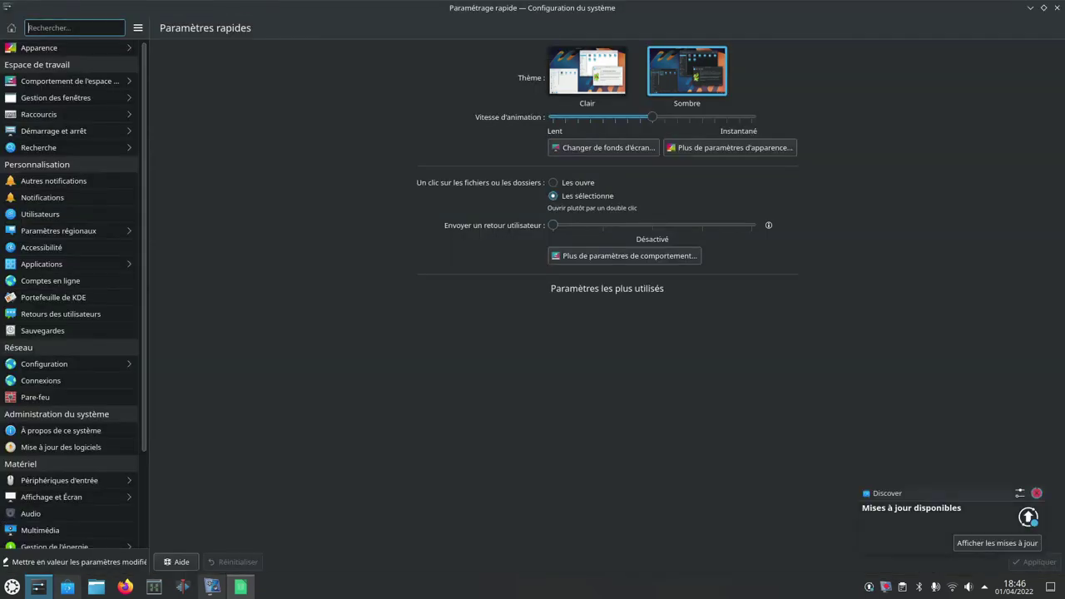
{"action": "left_click", "coordinate": [586, 71]}
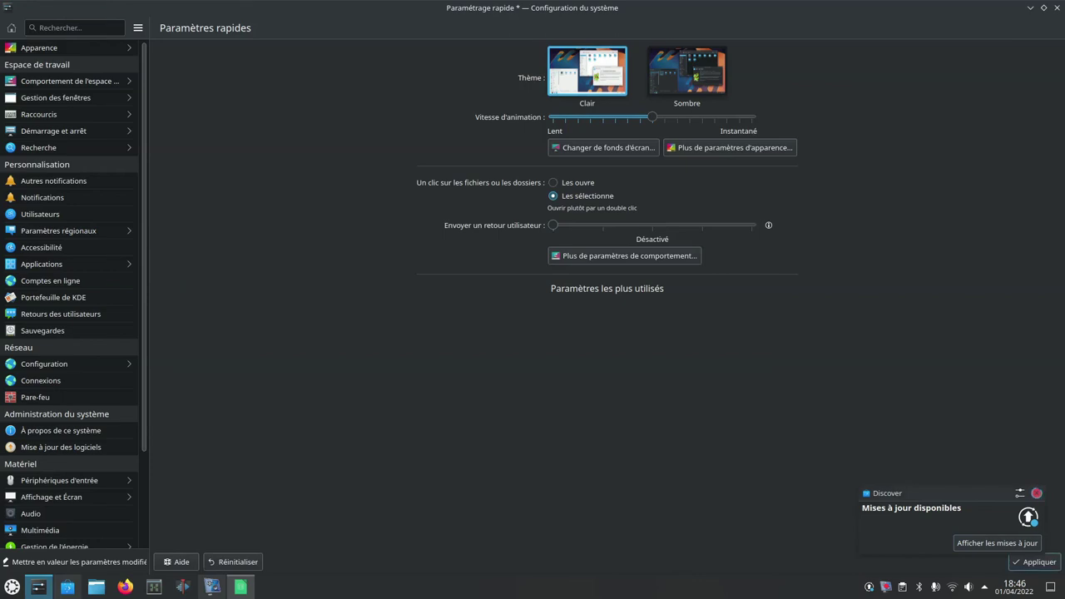
{"action": "left_click", "coordinate": [1035, 562]}
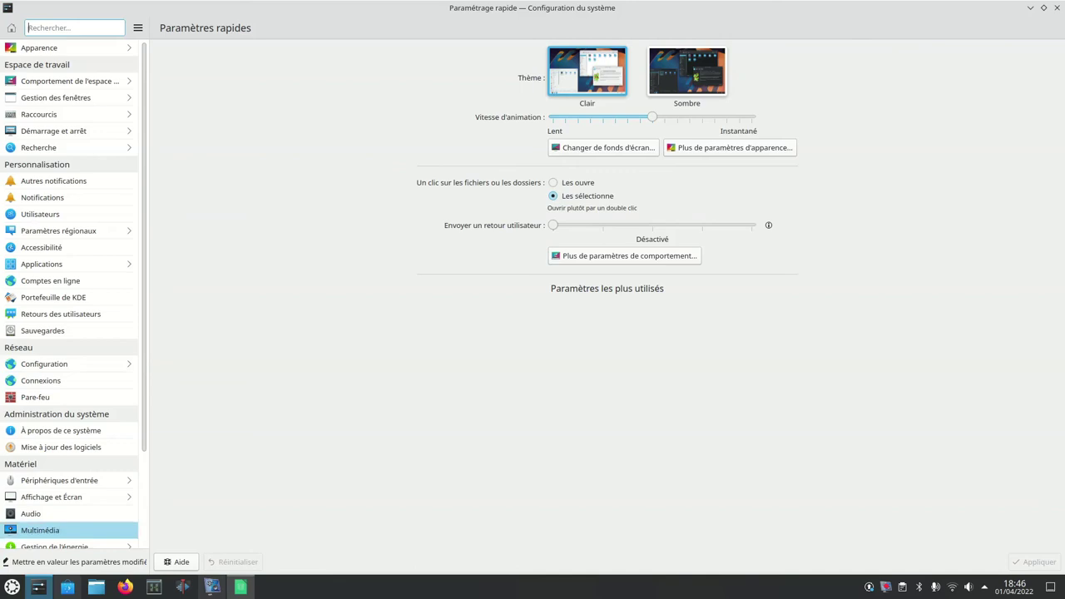
Step: Move keyboard focus into the System Settings sidebar and browse its categories
{"action": "key", "text": "Tab"}
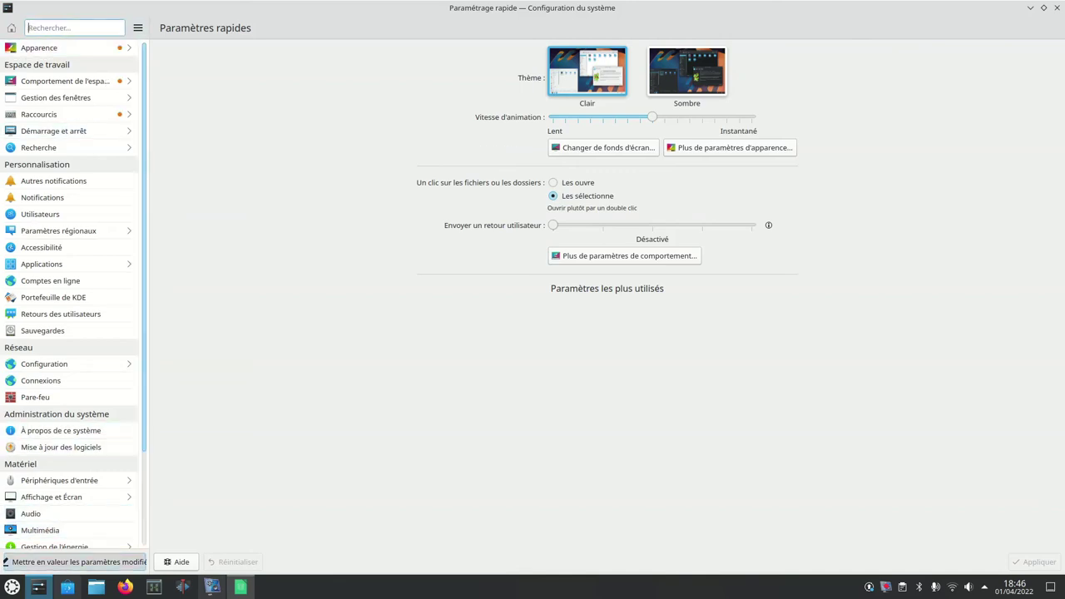
{"action": "scroll", "coordinate": [74, 291], "scroll_direction": "down", "scroll_amount": 1}
{"action": "scroll", "coordinate": [73, 291], "scroll_direction": "down", "scroll_amount": 2}
{"action": "scroll", "coordinate": [73, 291], "scroll_direction": "up", "scroll_amount": 3}
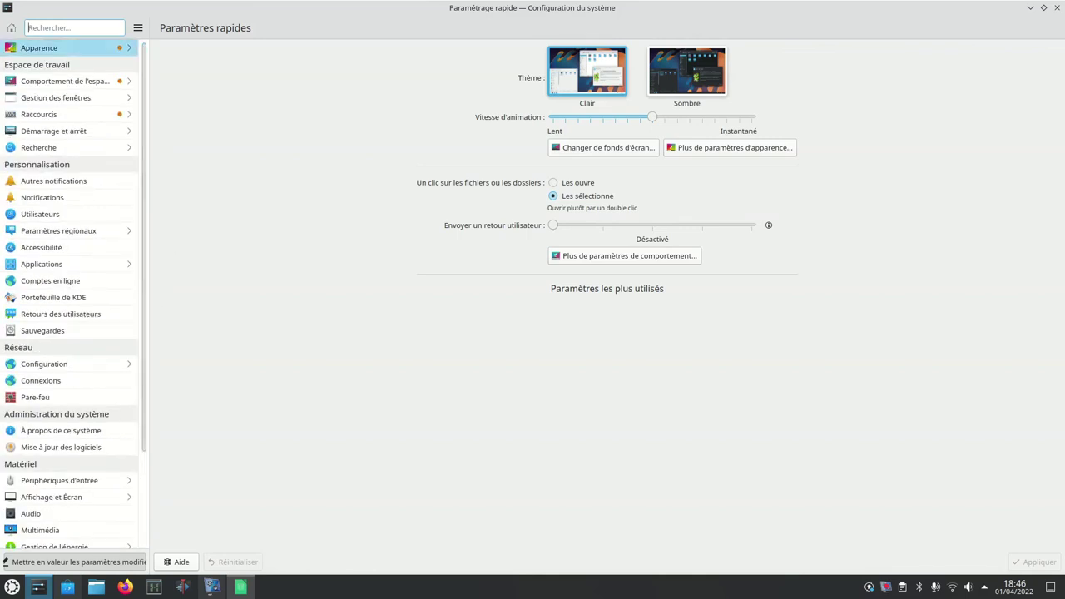
{"action": "key", "text": "Down"}
{"action": "key", "text": "Down"}
{"action": "key", "text": "Down"}
{"action": "key", "text": "Down"}
{"action": "key", "text": "Down"}
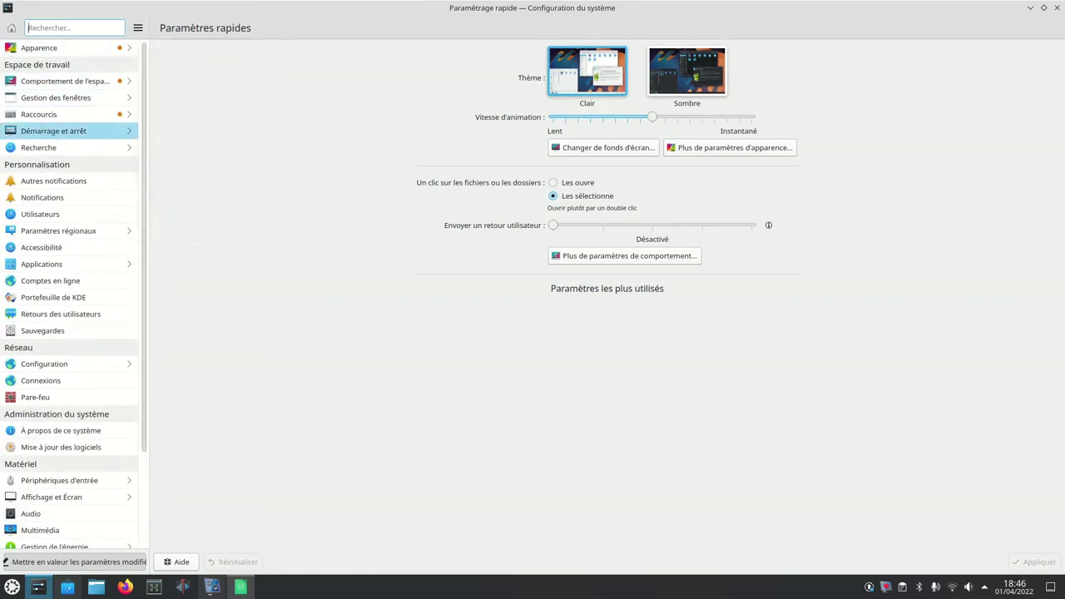
{"action": "key", "text": "Up"}
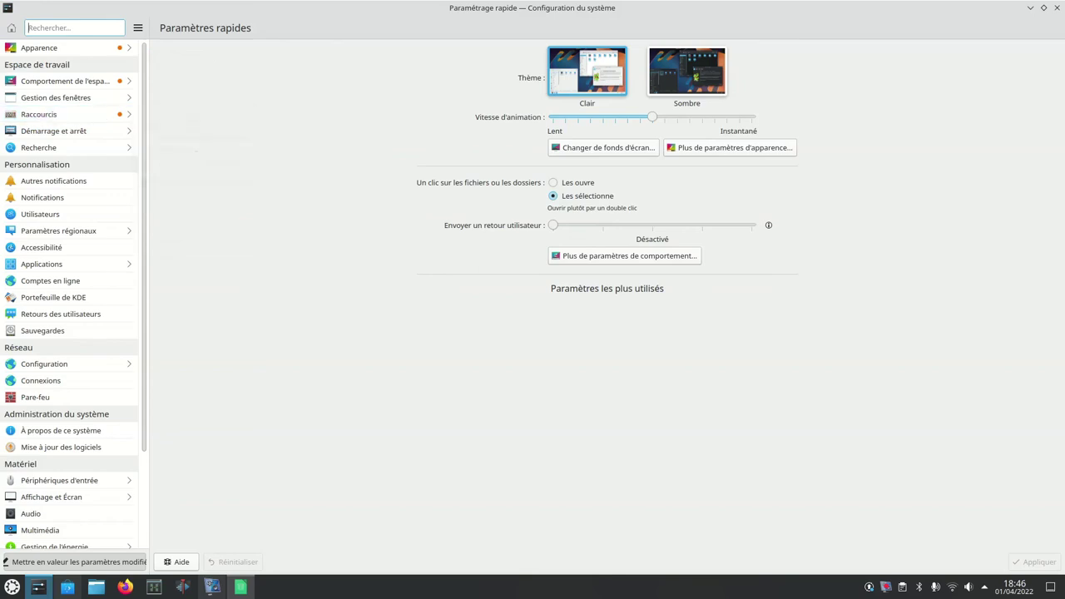
{"action": "key", "text": "Escape"}
Step: Step through the workspace behaviour, window management, shortcuts and login screen (SDDM) pages
{"action": "key", "text": "Up"}
{"action": "key", "text": "Up"}
{"action": "key", "text": "Up"}
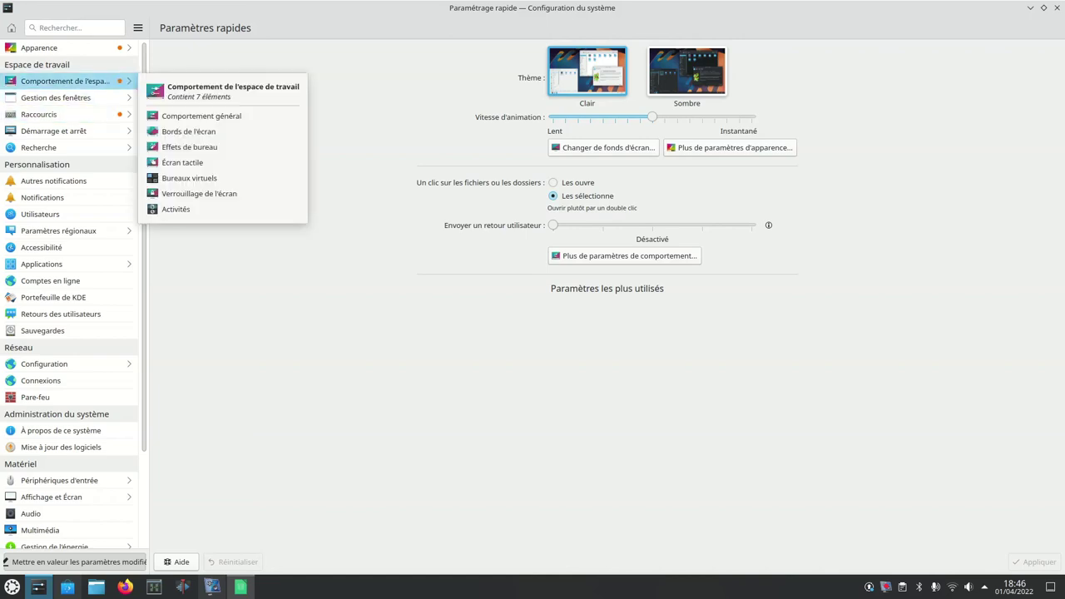
{"action": "key", "text": "Return"}
{"action": "key", "text": "Down"}
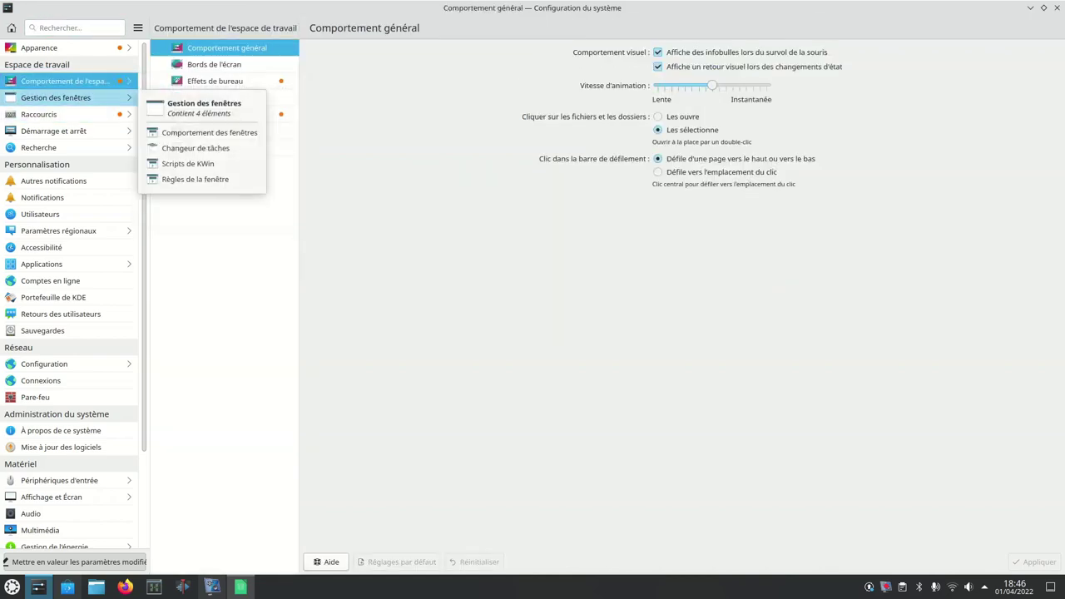
{"action": "key", "text": "Return"}
{"action": "key", "text": "Down"}
{"action": "key", "text": "Return"}
{"action": "key", "text": "Down"}
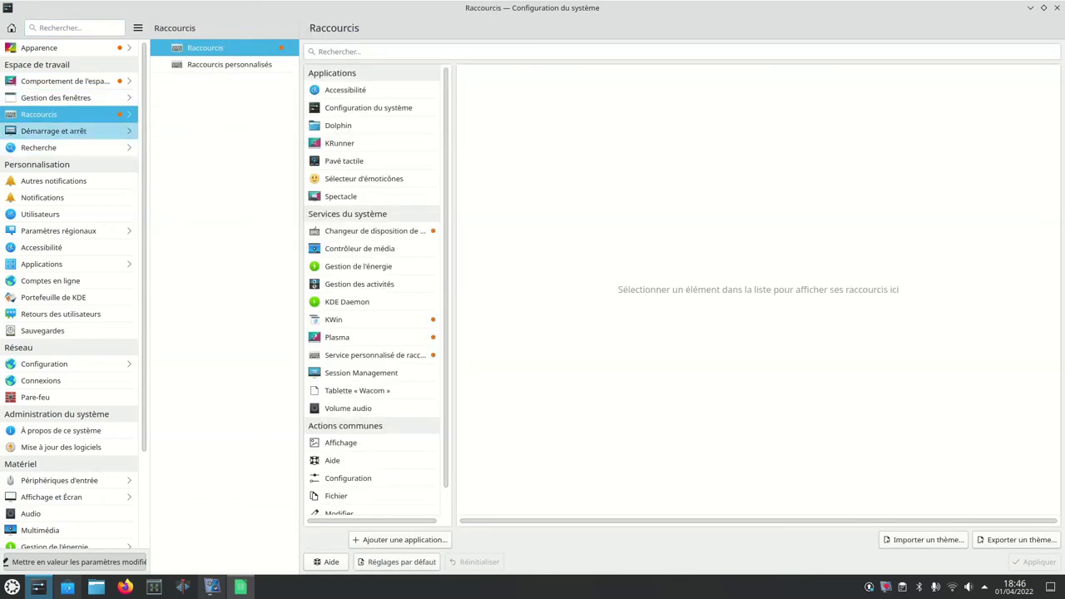
{"action": "key", "text": "Return"}
Step: Open the À propos de ce système page showing Kubuntu 22.04 and Plasma 5.24.3
{"action": "key", "text": "Down"}
{"action": "key", "text": "Down"}
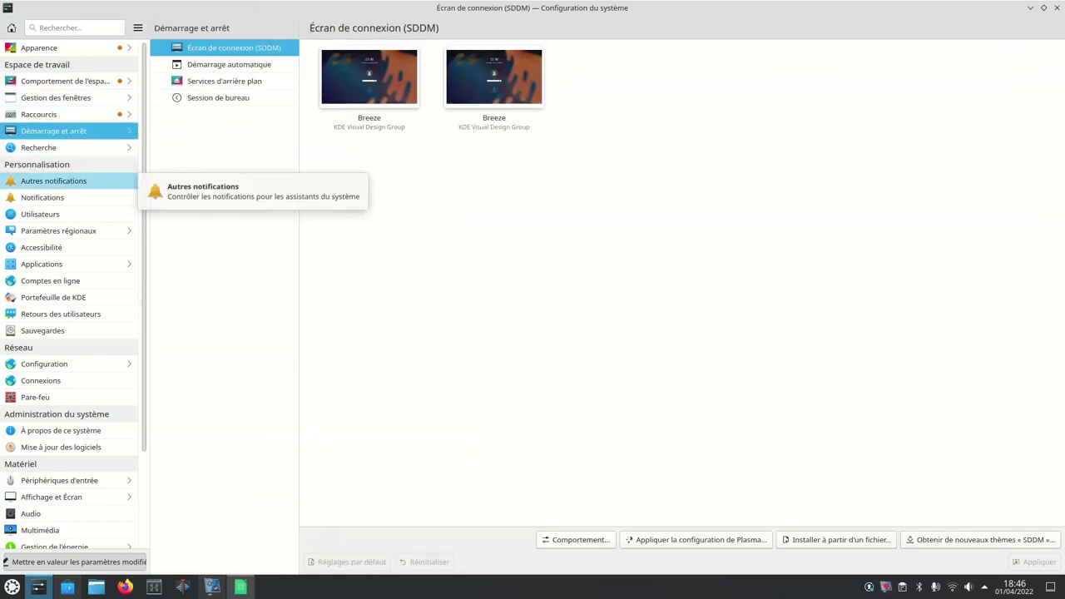
{"action": "key", "text": "Down"}
{"action": "key", "text": "Down"}
{"action": "key", "text": "Down"}
{"action": "key", "text": "Down"}
{"action": "key", "text": "Down"}
{"action": "key", "text": "Down"}
{"action": "key", "text": "Down"}
{"action": "key", "text": "Down"}
{"action": "key", "text": "Down"}
{"action": "key", "text": "Down"}
{"action": "key", "text": "Down"}
{"action": "key", "text": "Down"}
{"action": "key", "text": "Down"}
{"action": "key", "text": "Down"}
{"action": "key", "text": "Down"}
{"action": "key", "text": "Down"}
{"action": "key", "text": "Down"}
{"action": "key", "text": "Down"}
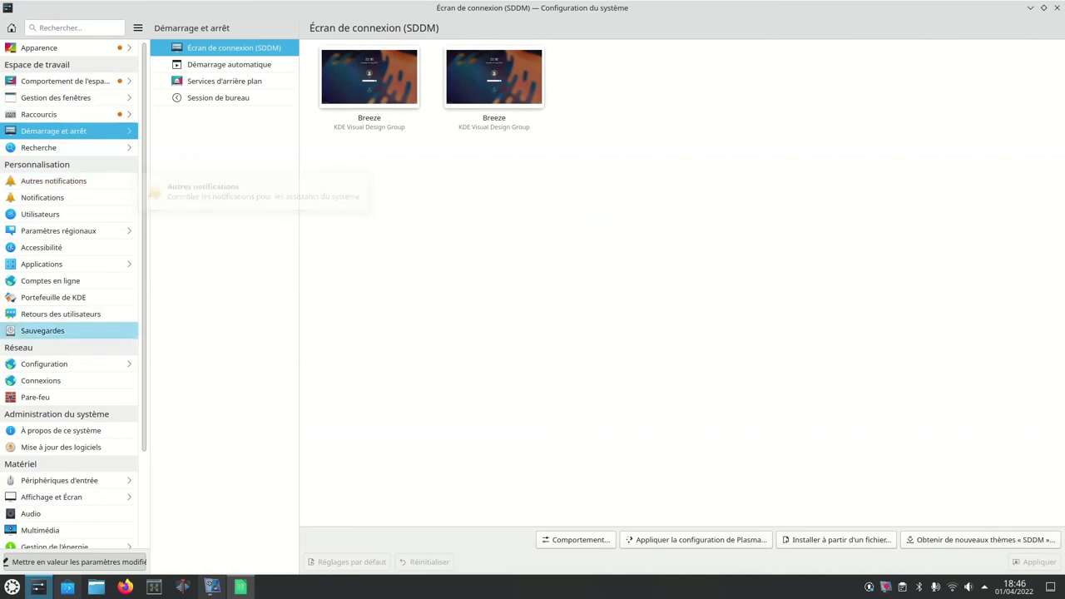
{"action": "key", "text": "Up"}
{"action": "key", "text": "Up"}
{"action": "key", "text": "Up"}
{"action": "key", "text": "Up"}
{"action": "key", "text": "Up"}
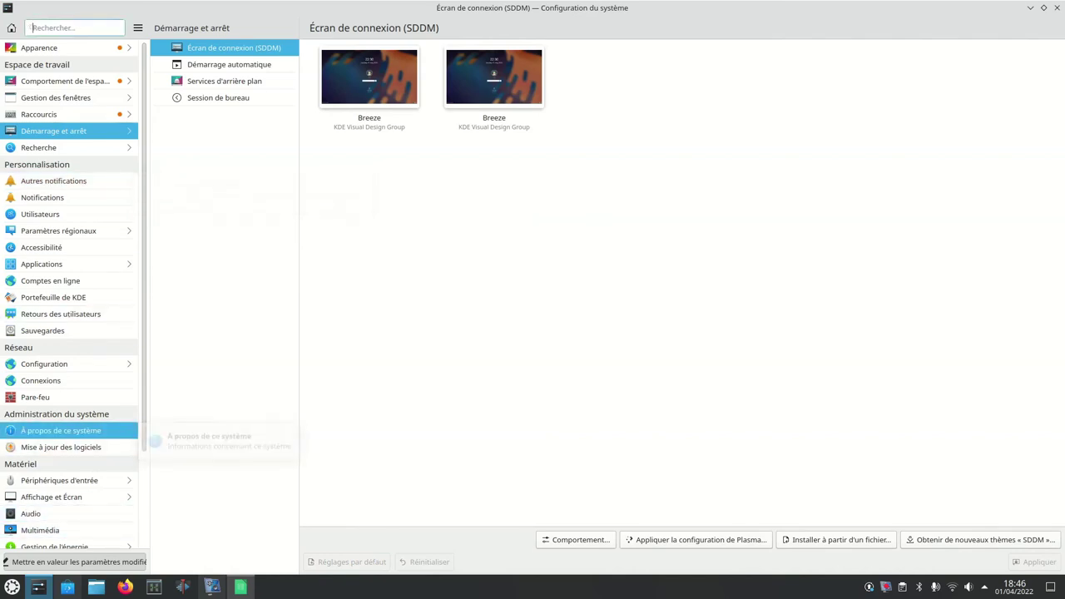
{"action": "key", "text": "Return"}
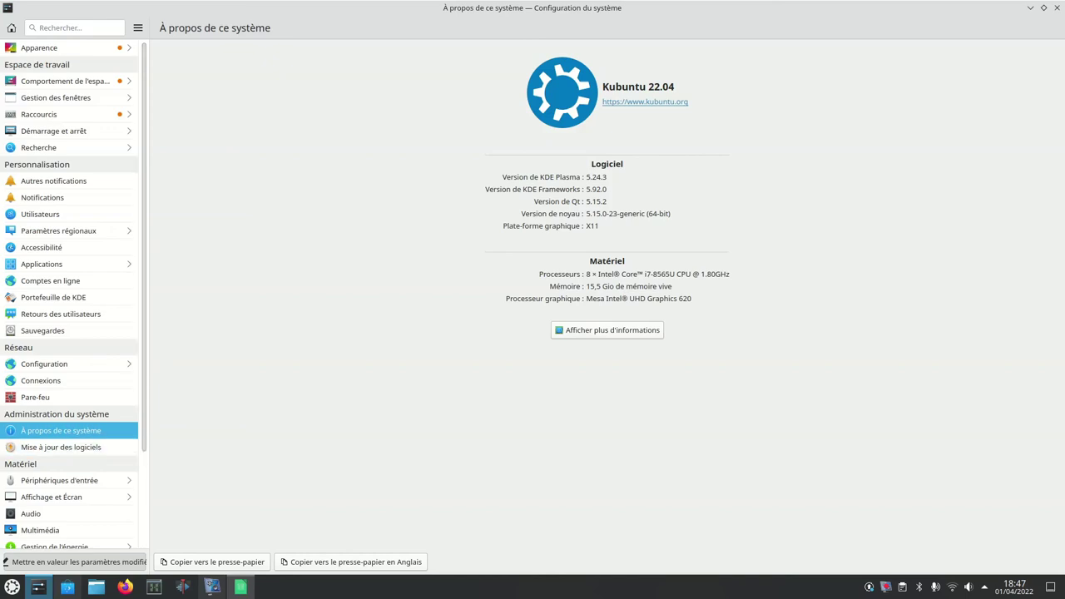
Step: Look at the Sauvegardes and Retours des utilisateurs pages, then close System Settings
{"action": "scroll", "coordinate": [70, 447], "scroll_direction": "down", "scroll_amount": 3}
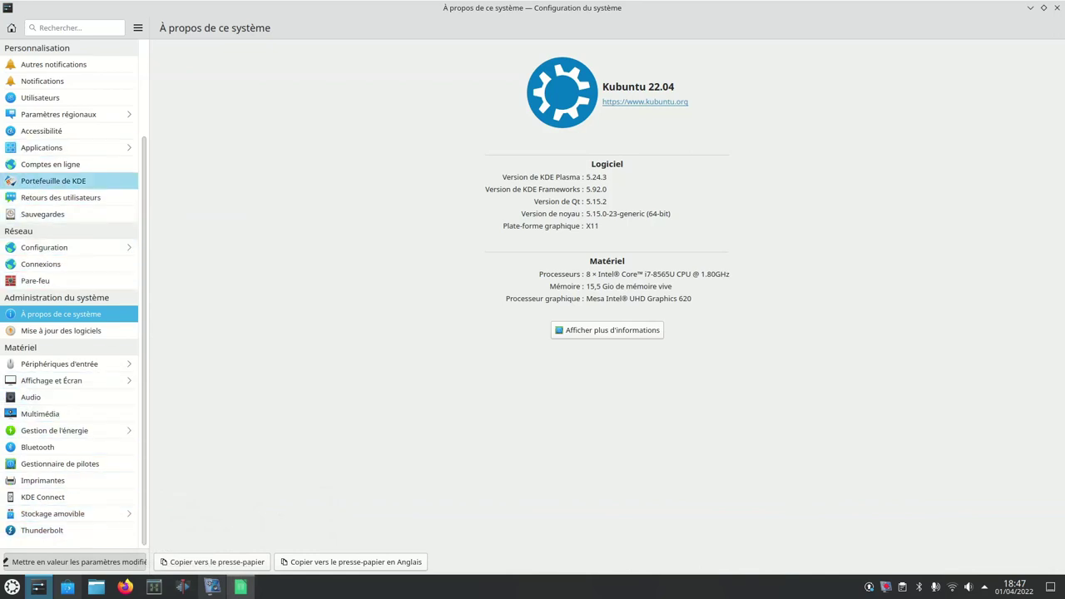
{"action": "left_click", "coordinate": [41, 214]}
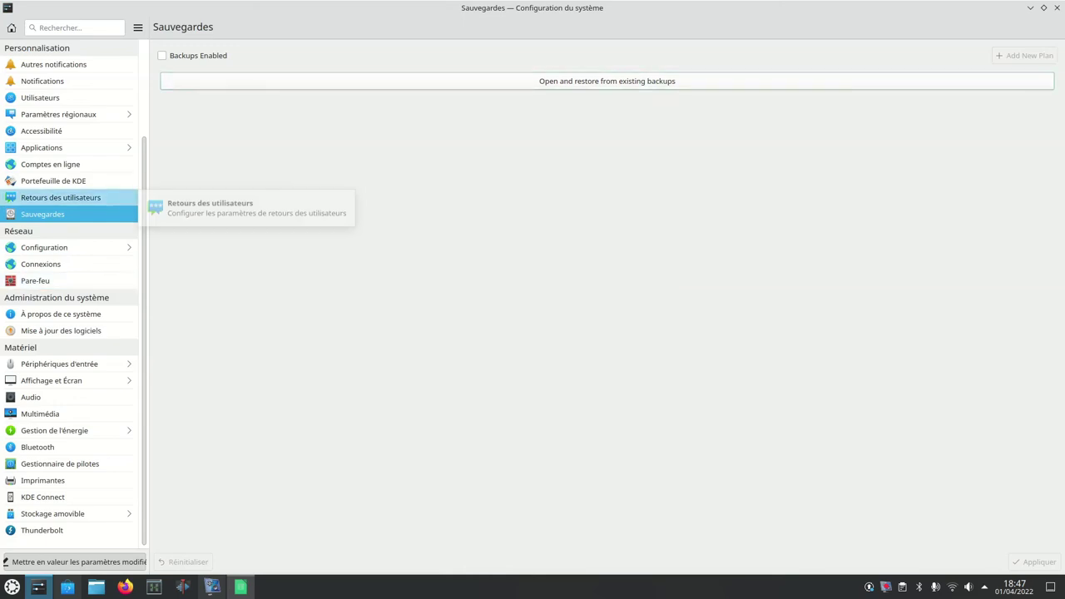
{"action": "left_click", "coordinate": [61, 198]}
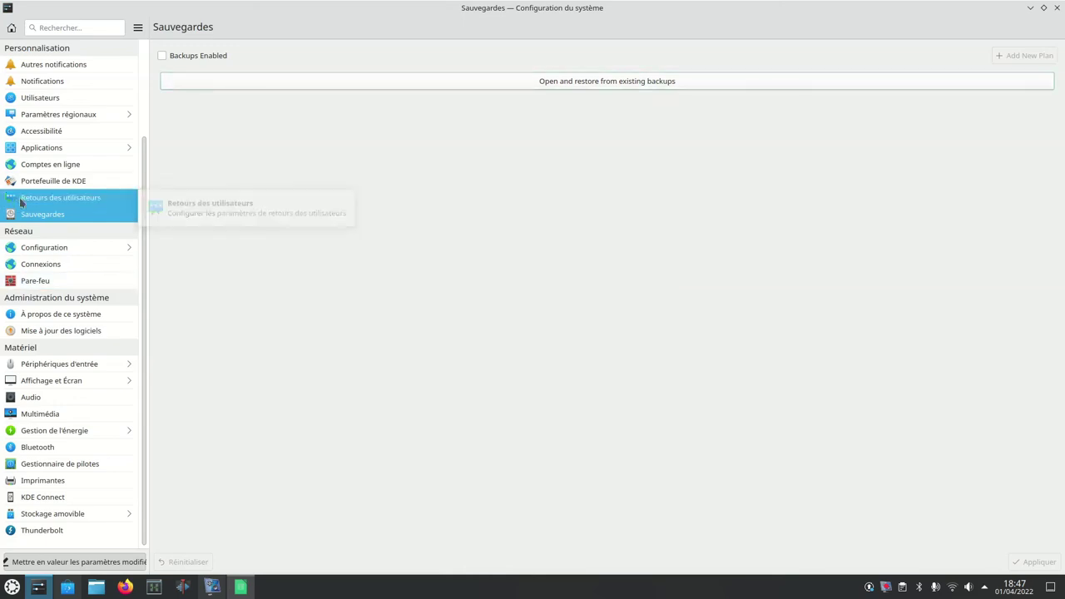
{"action": "left_click", "coordinate": [1057, 8]}
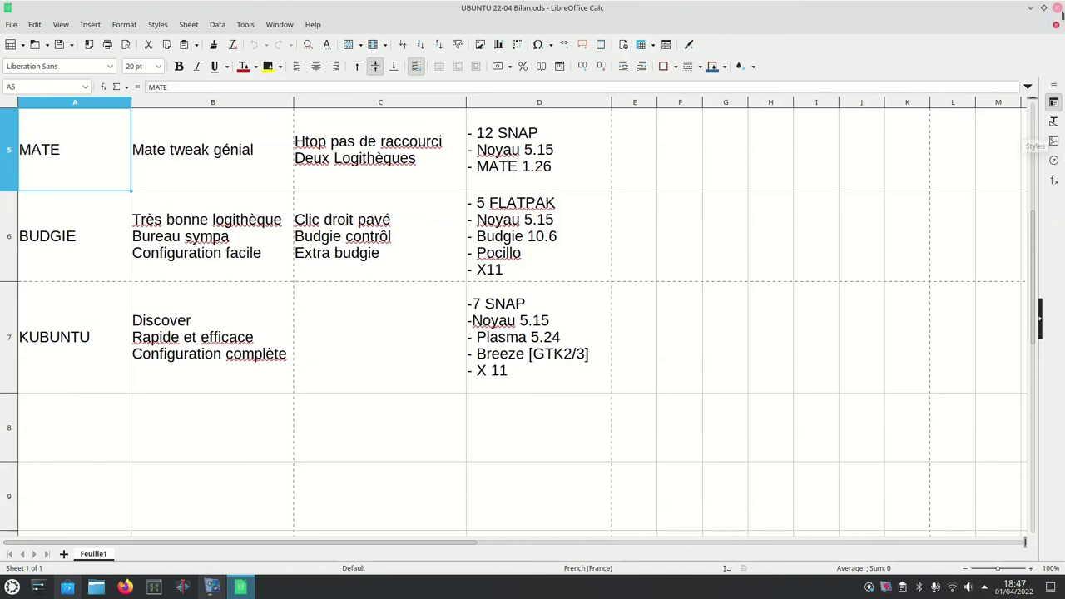
Step: Close the spreadsheet and launch Kdenlive from the taskbar to an empty HD 1080p 25 fps project
{"action": "left_click", "coordinate": [1057, 7]}
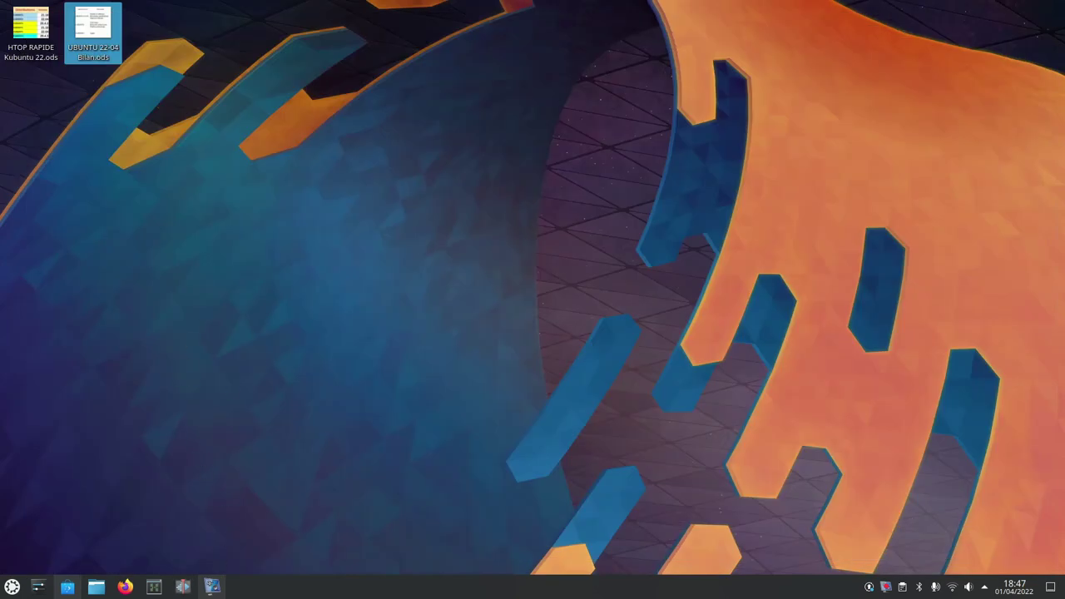
{"action": "left_click", "coordinate": [181, 587]}
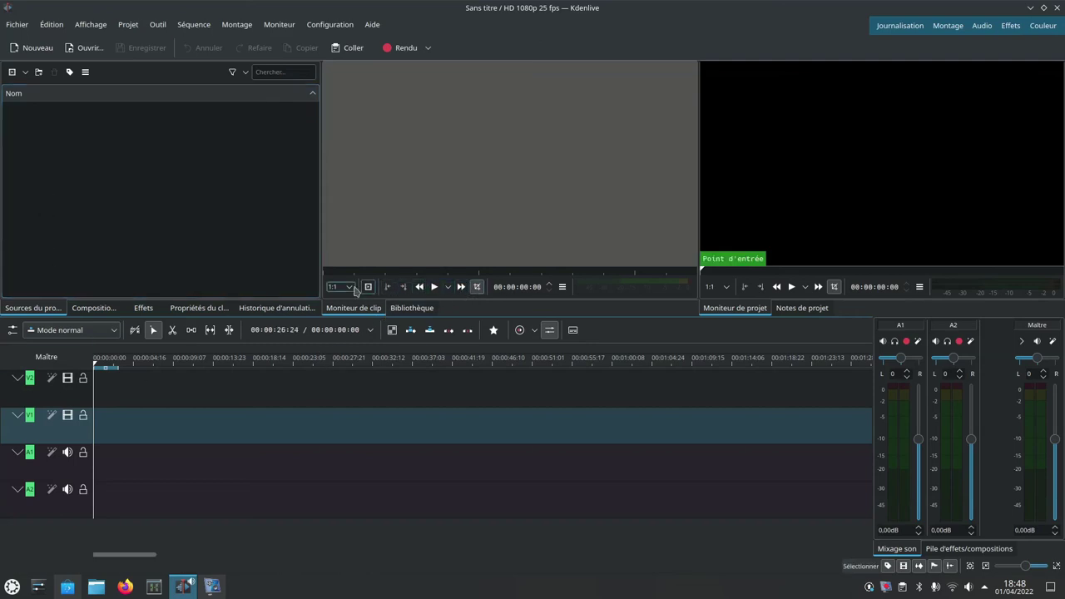
{"action": "left_click", "coordinate": [324, 26]}
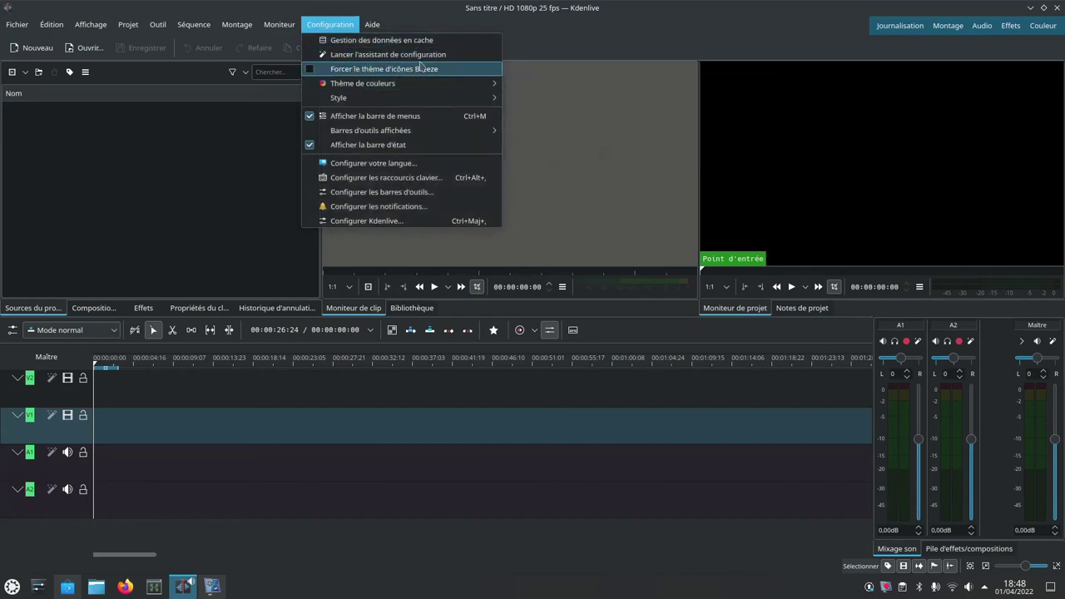
{"action": "mouse_move", "coordinate": [379, 88]}
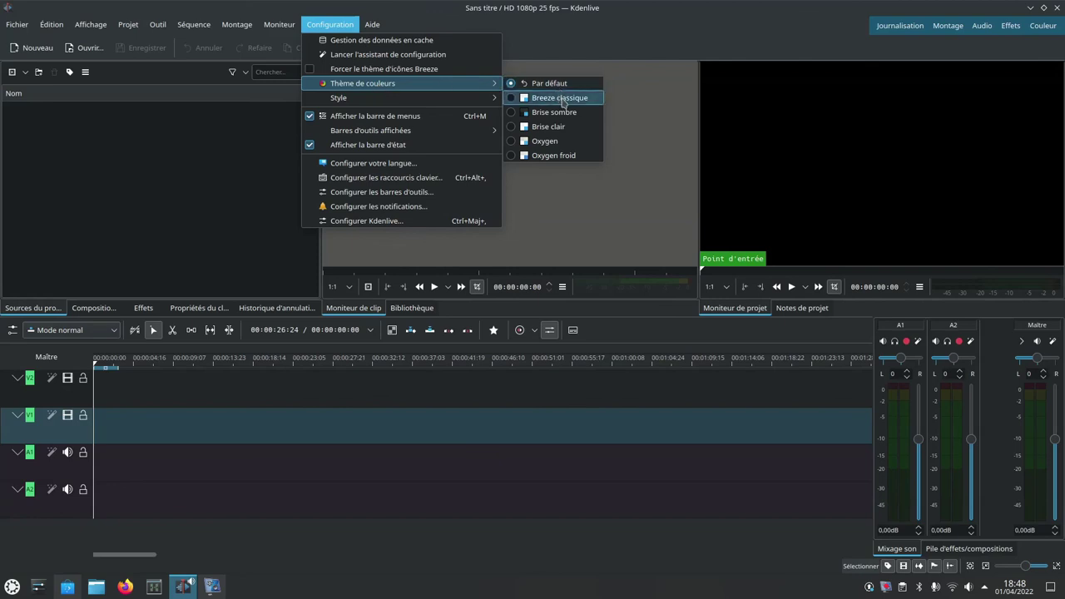
{"action": "left_click", "coordinate": [562, 99]}
{"action": "left_click", "coordinate": [319, 25]}
{"action": "mouse_move", "coordinate": [366, 85]}
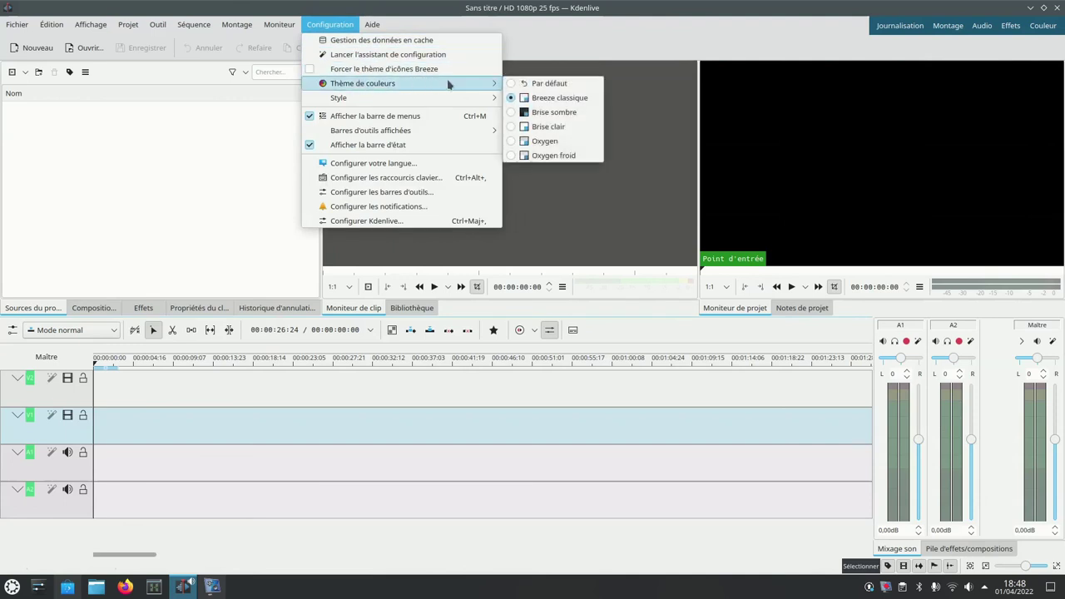
{"action": "left_click", "coordinate": [578, 84]}
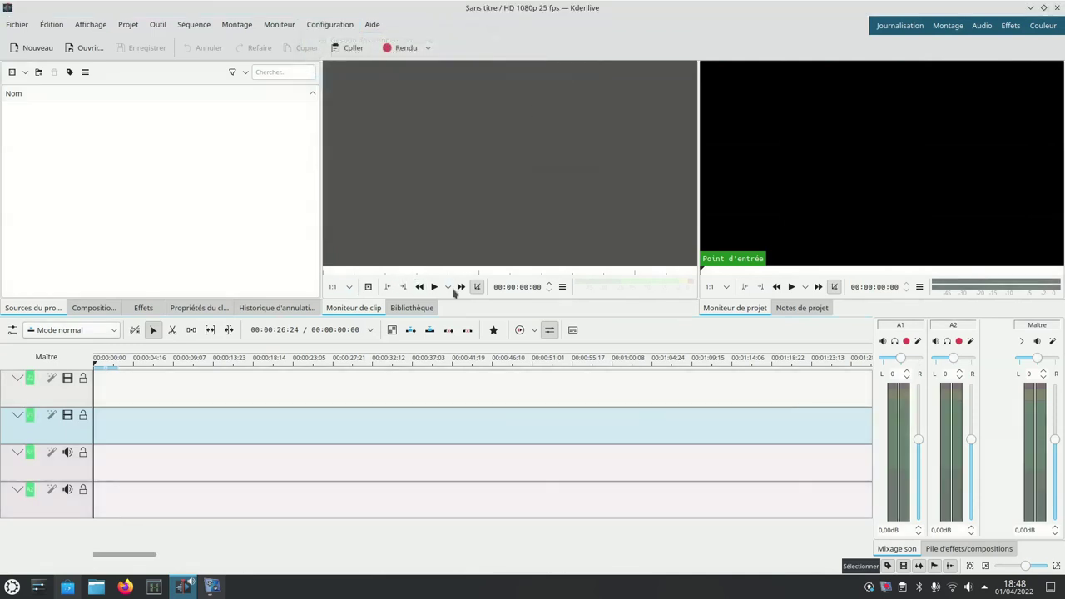
{"action": "left_click", "coordinate": [329, 25]}
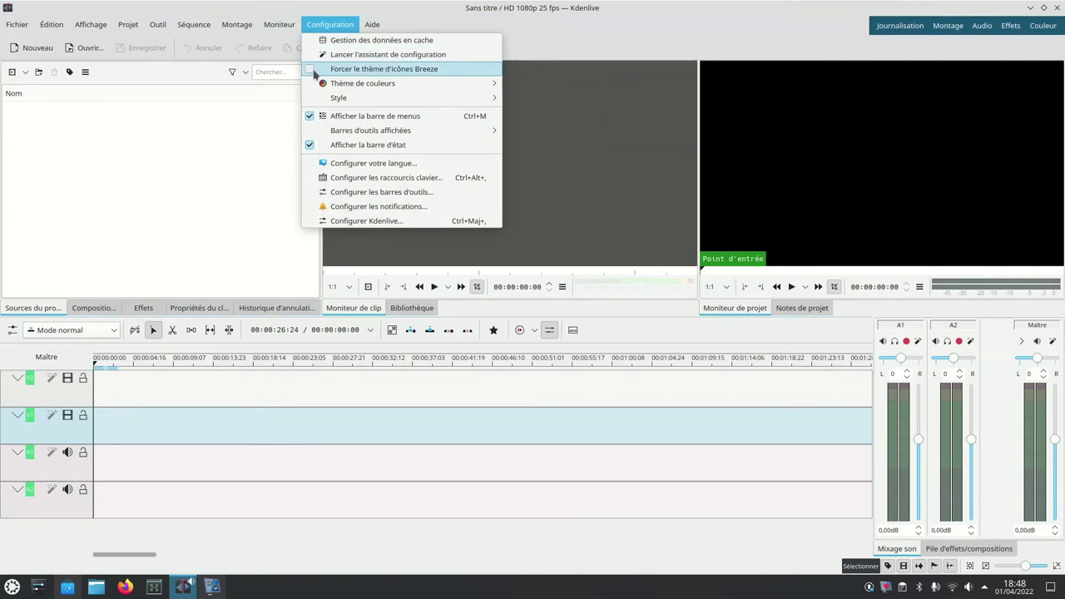
{"action": "left_click", "coordinate": [314, 73]}
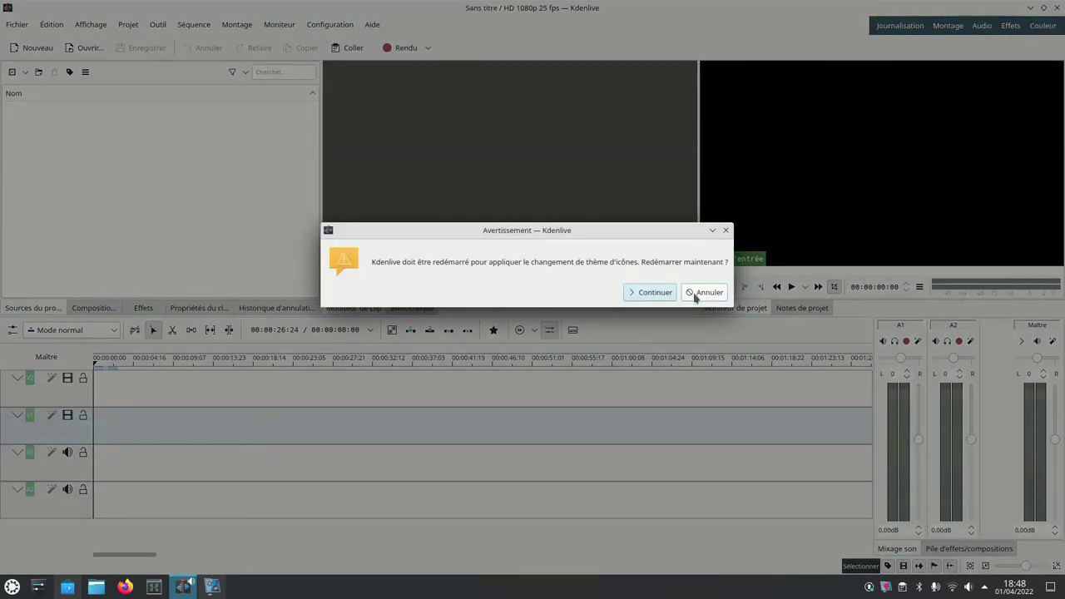
{"action": "left_click", "coordinate": [657, 293]}
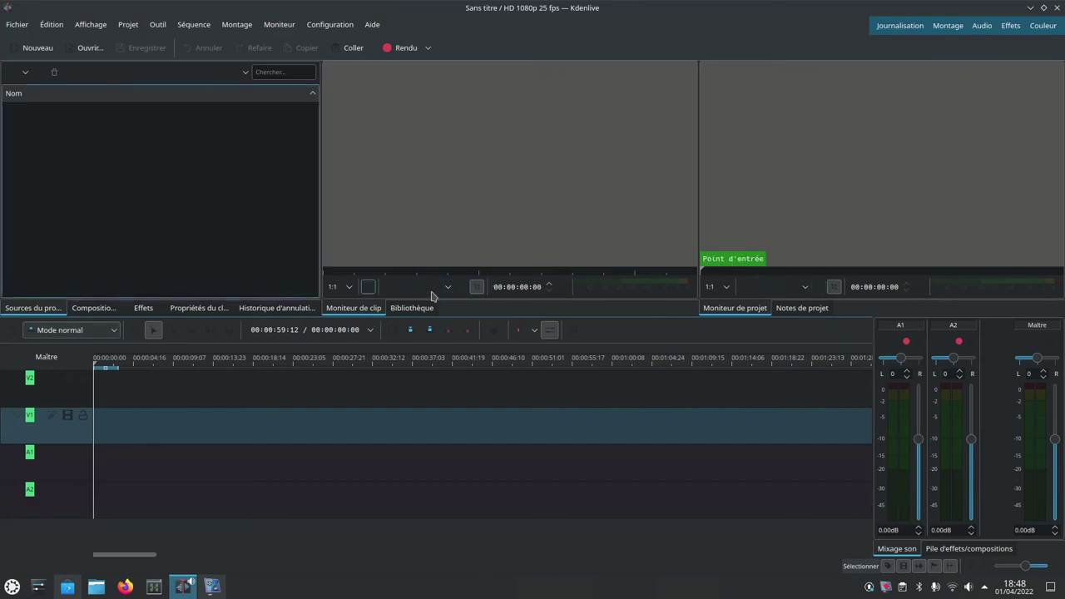
{"action": "left_click", "coordinate": [320, 25]}
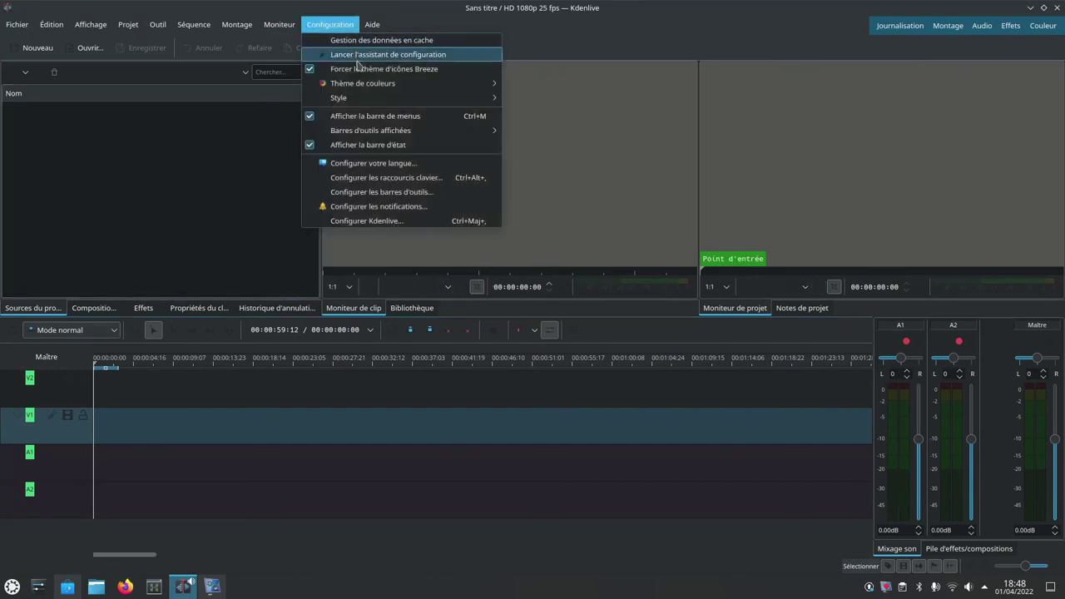
{"action": "left_click", "coordinate": [314, 73]}
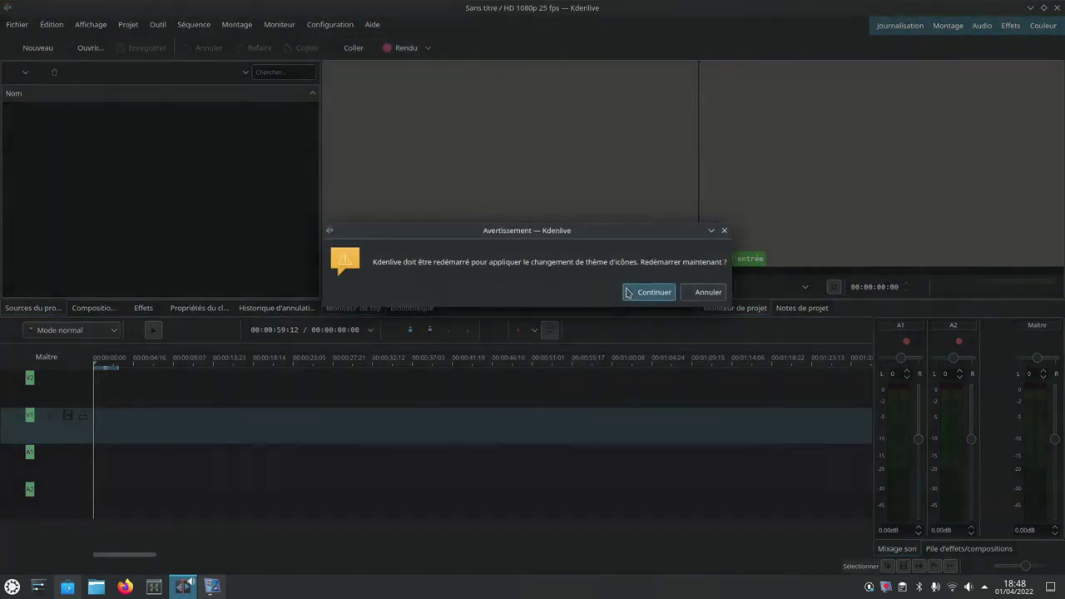
{"action": "left_click", "coordinate": [651, 292]}
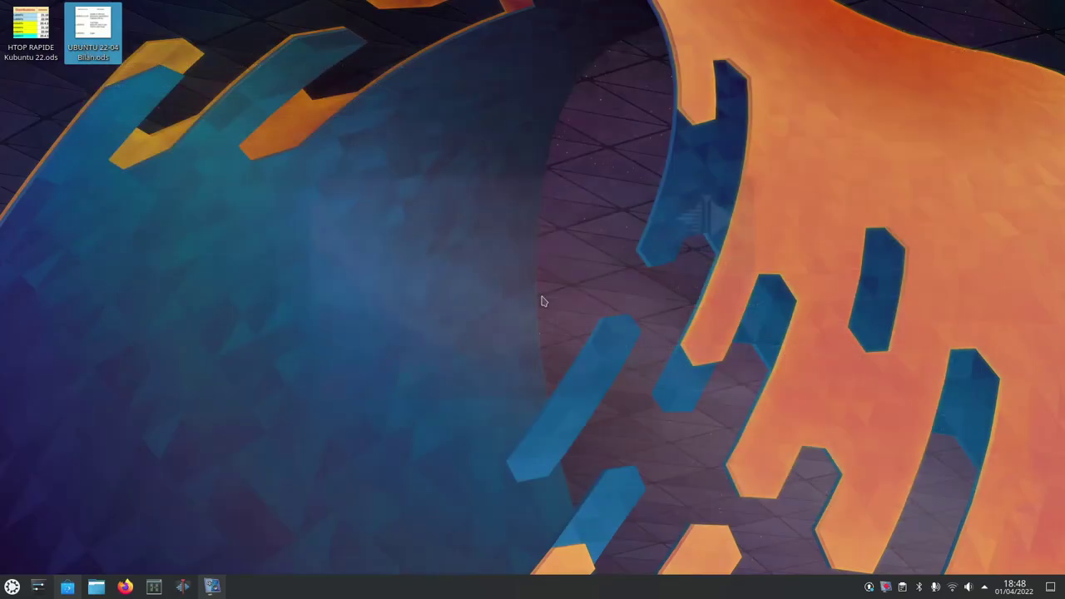